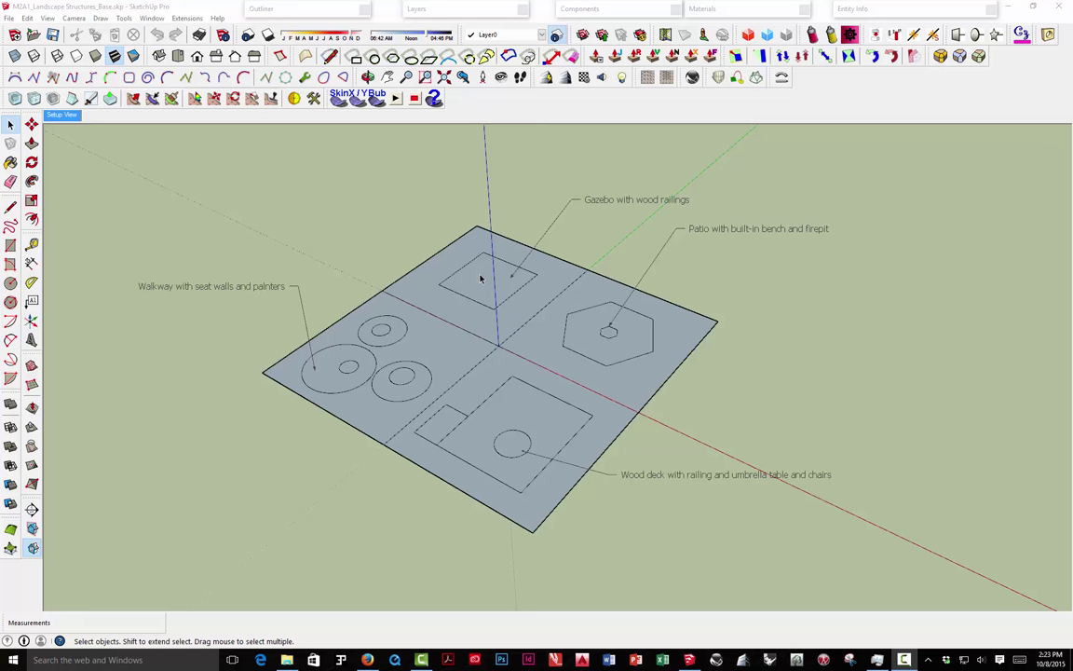
# Set the model's length unit precision to 1/2" and its length snapping to .5".
pyautogui.scroll(3, 480, 279)
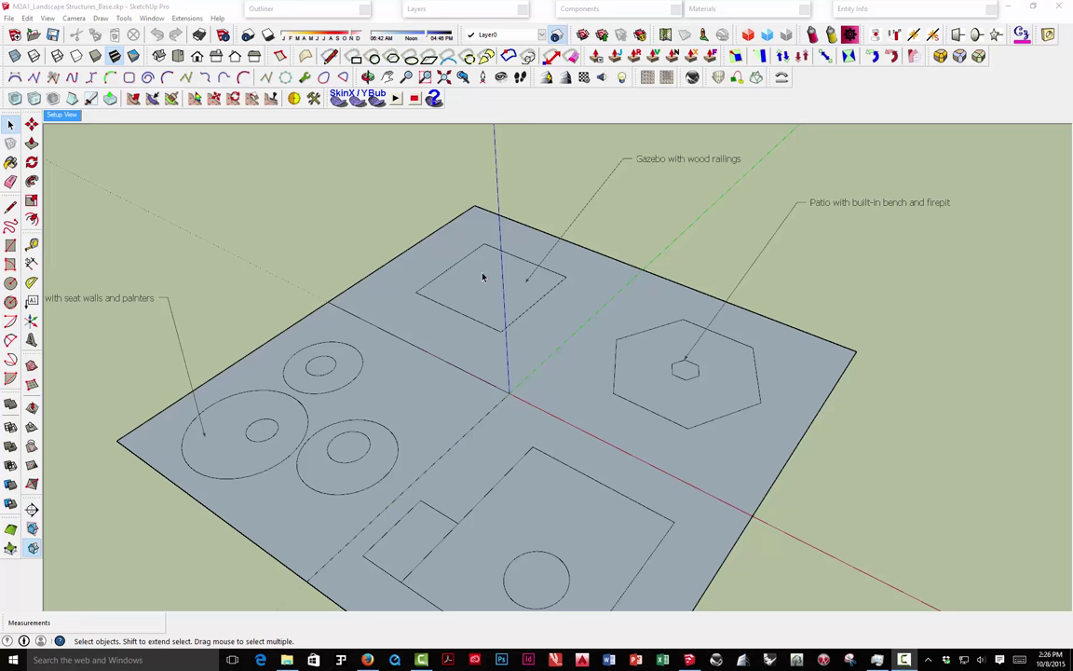
pyautogui.scroll(-3, 482, 277)
pyautogui.moveTo(484, 280); pyautogui.dragTo(489, 319, button='middle')
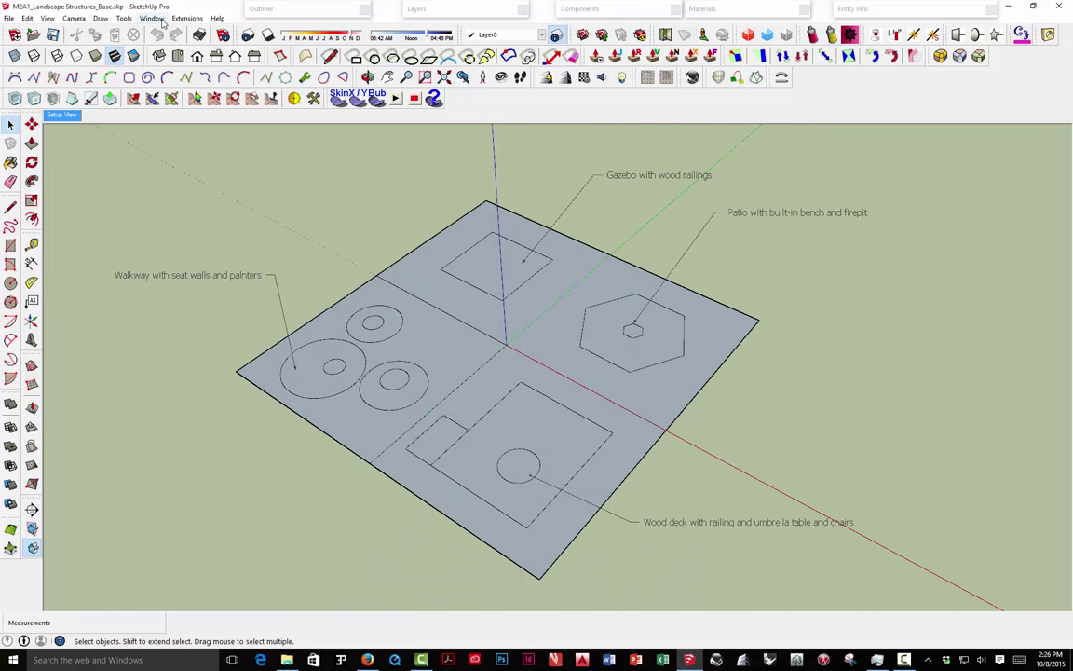
pyautogui.click(159, 20)
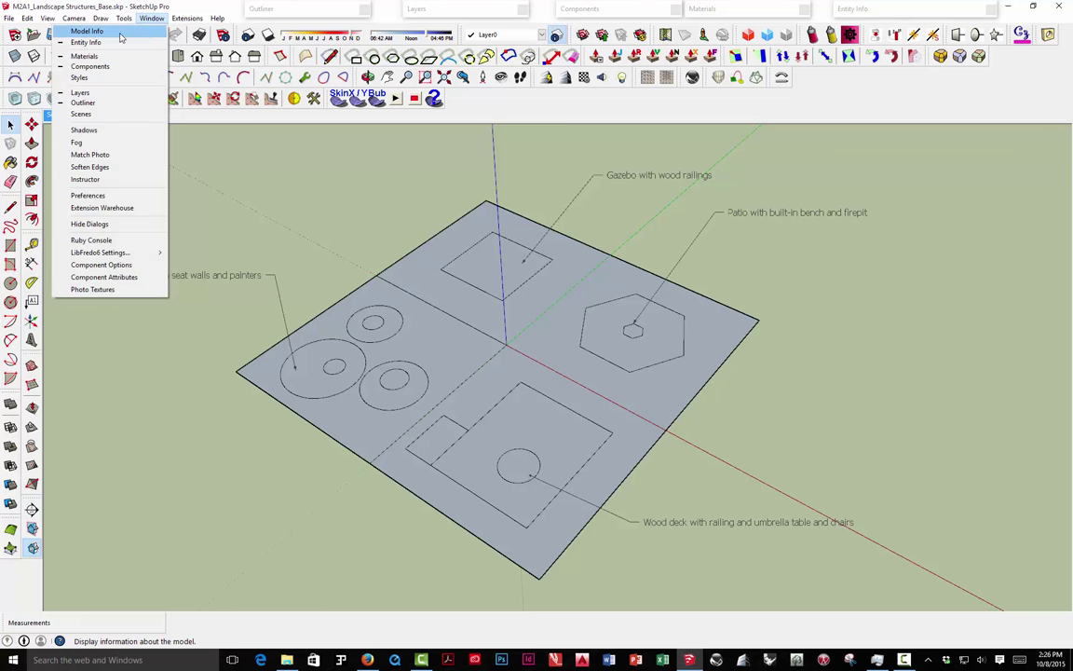
pyautogui.click(119, 37)
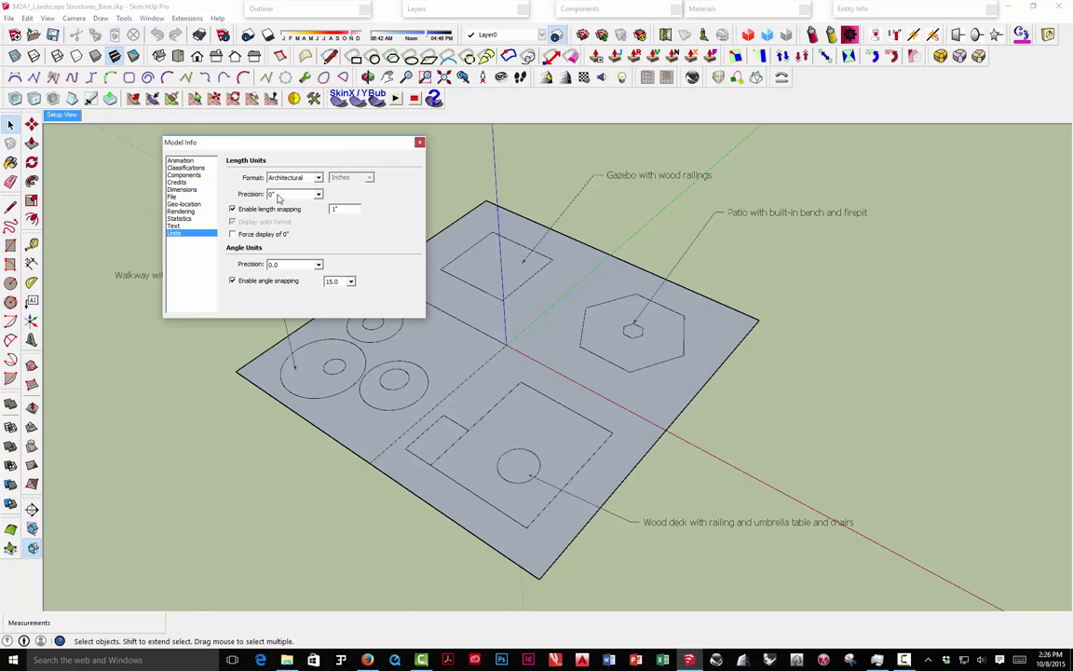
pyautogui.moveTo(288, 146); pyautogui.dragTo(341, 151)
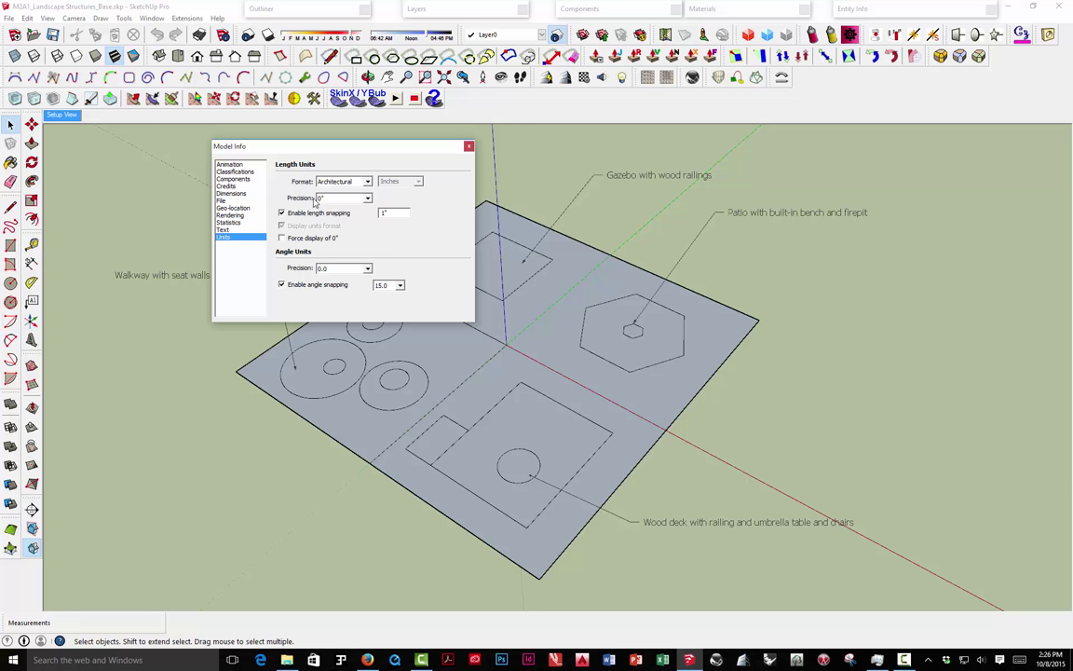
pyautogui.click(367, 198)
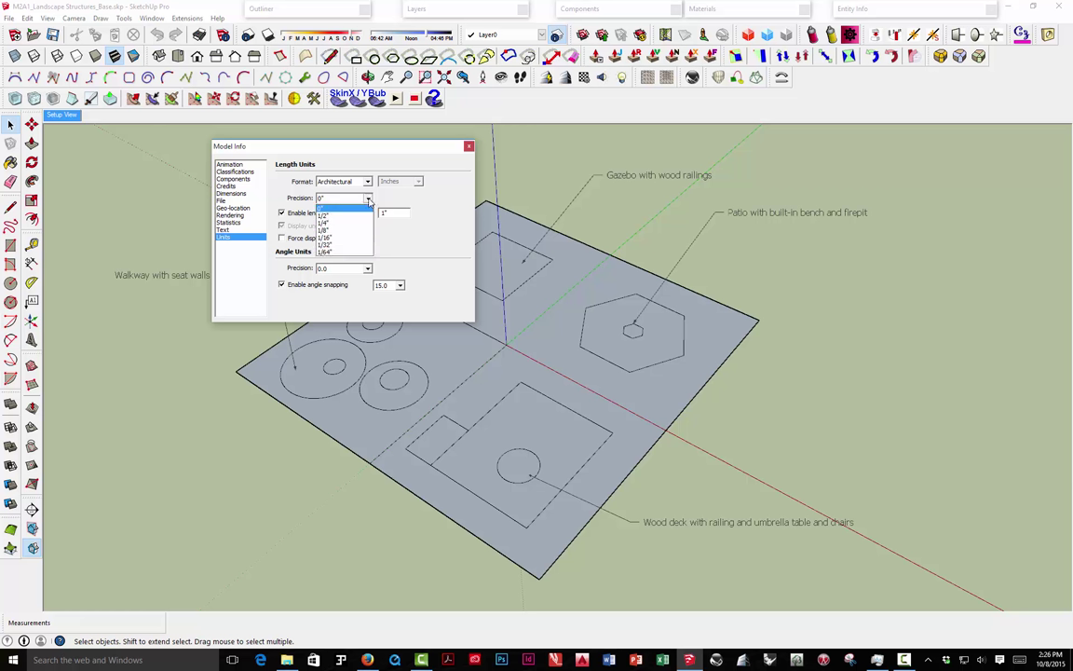
pyautogui.click(340, 216)
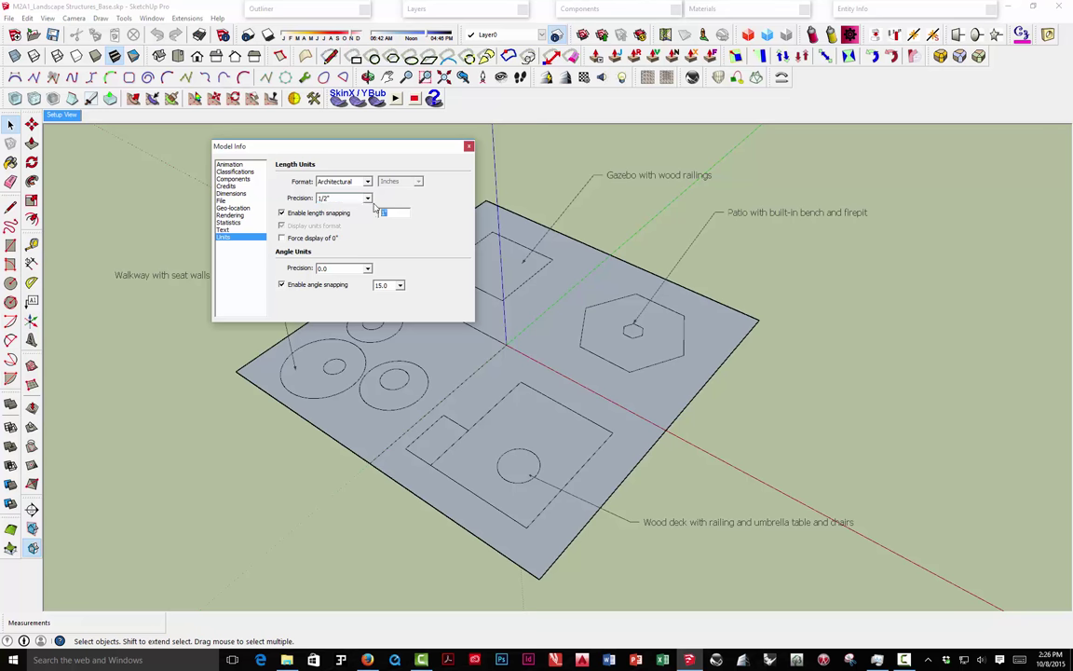
pyautogui.write('.5')
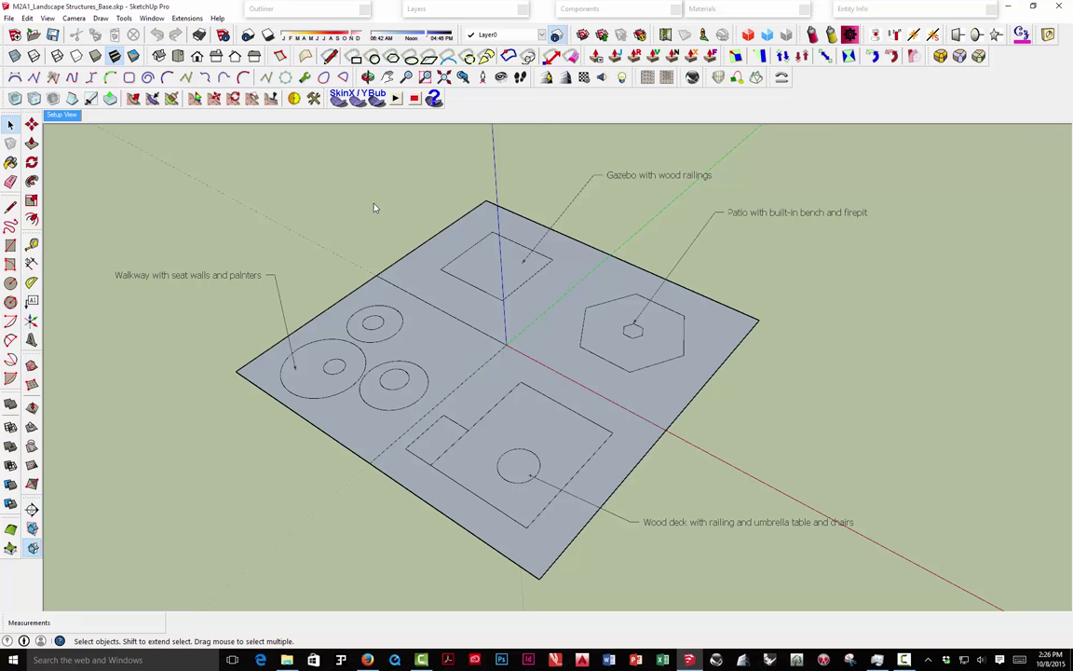
# Recheck the model's length unit format, precision and snapping settings, and close the model information.
pyautogui.click(153, 19)
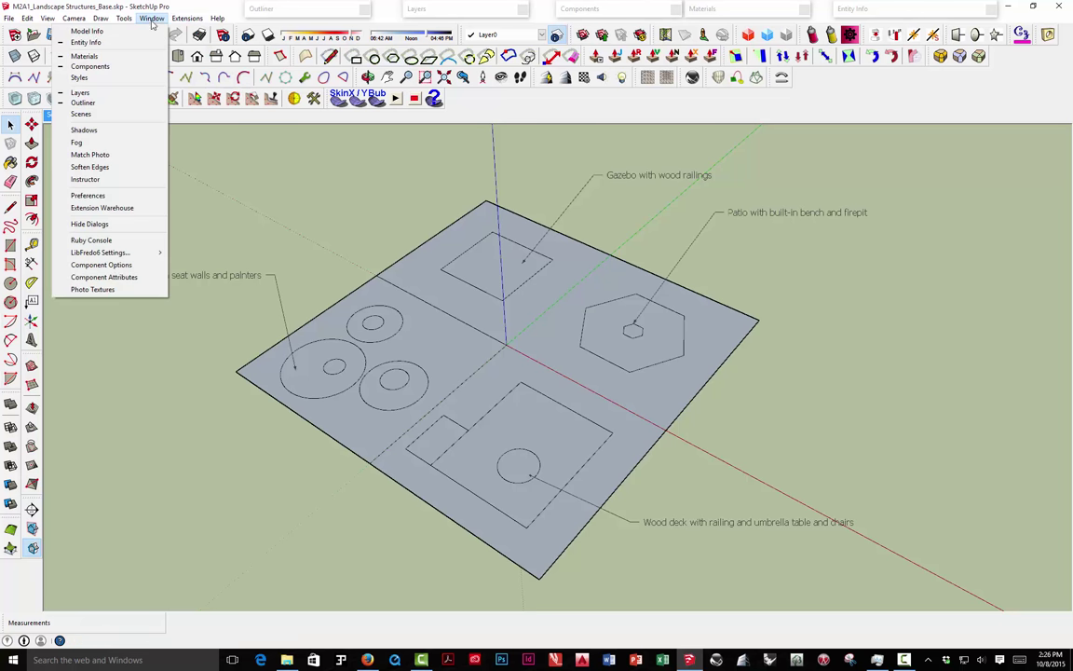
pyautogui.click(143, 29)
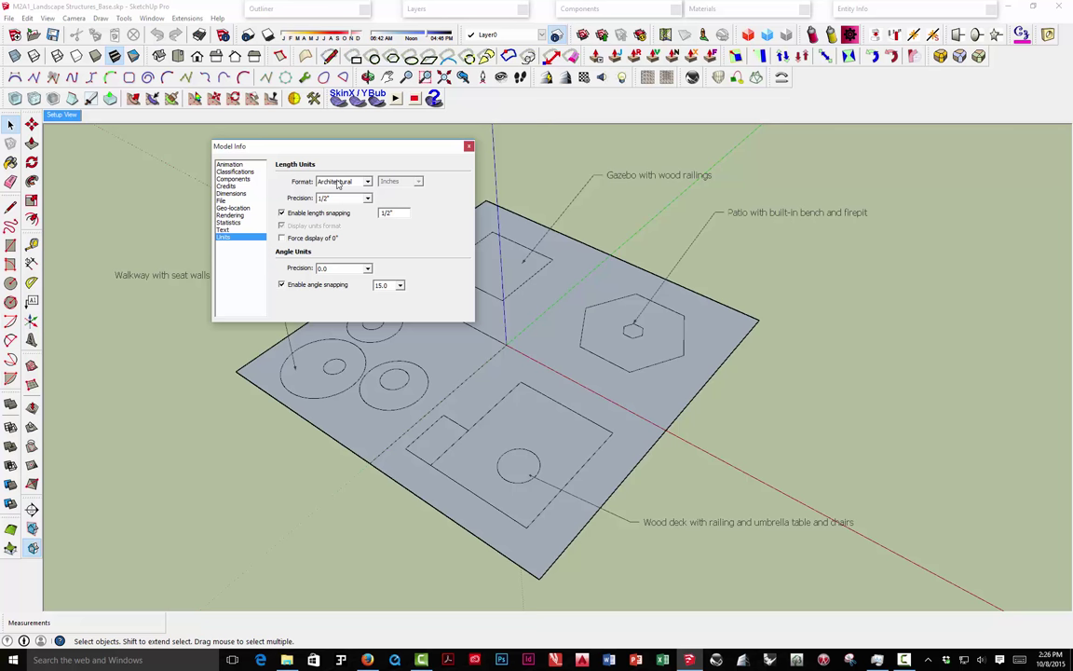
pyautogui.moveTo(384, 150); pyautogui.dragTo(406, 158)
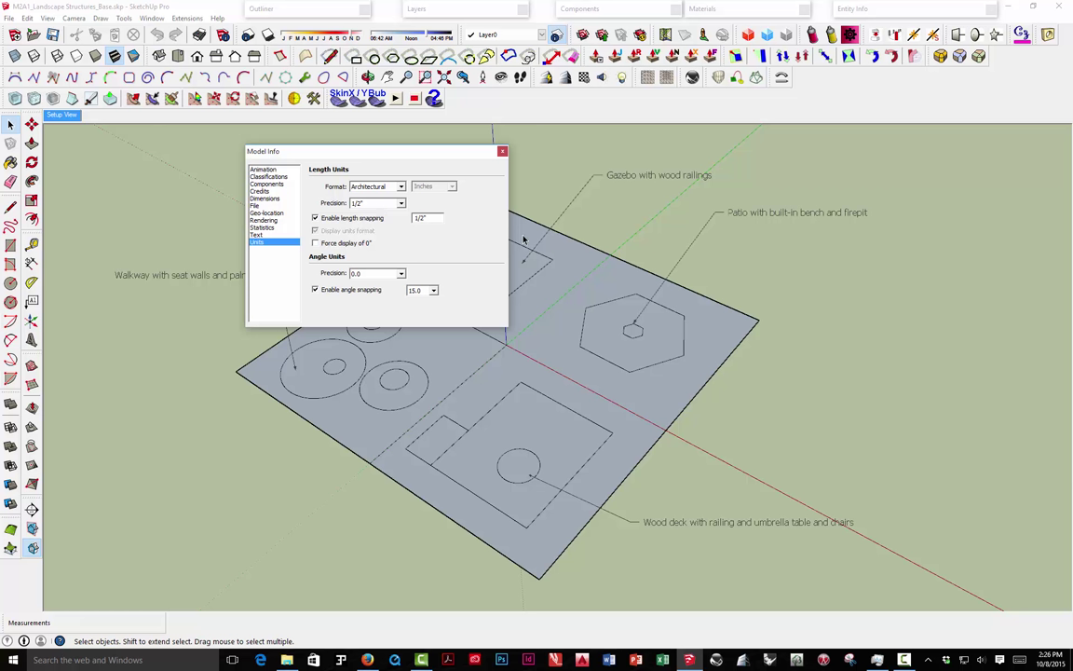
pyautogui.click(502, 151)
# Switch to Firefox to consult the softwood chart of nominal and actual lumber dimensions, and return to SketchUp.
pyautogui.click(368, 660)
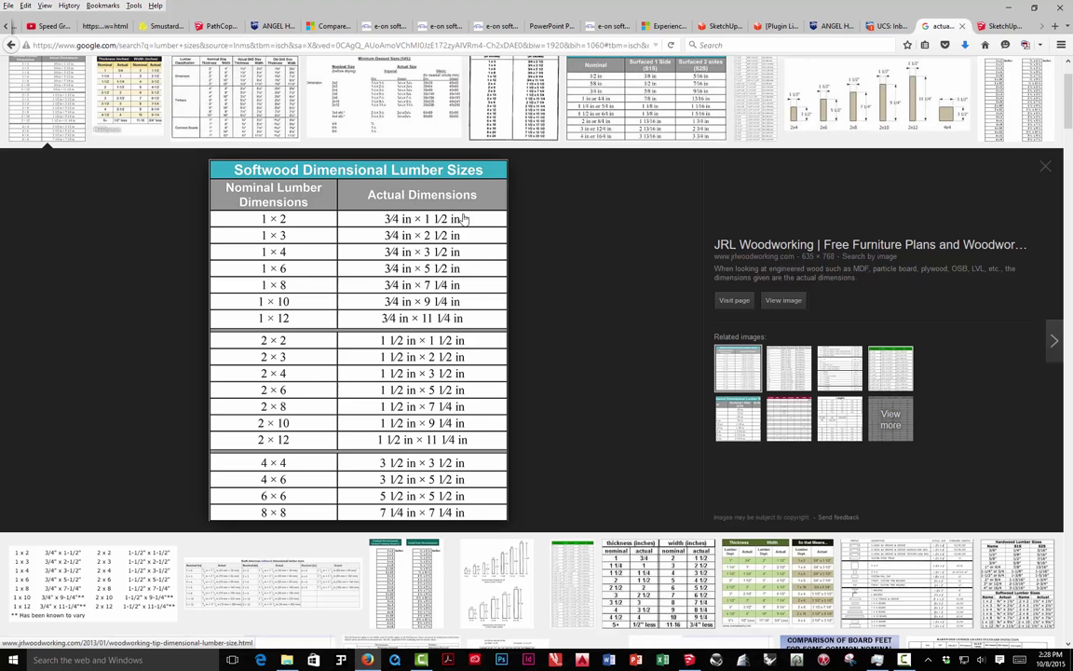
pyautogui.click(688, 660)
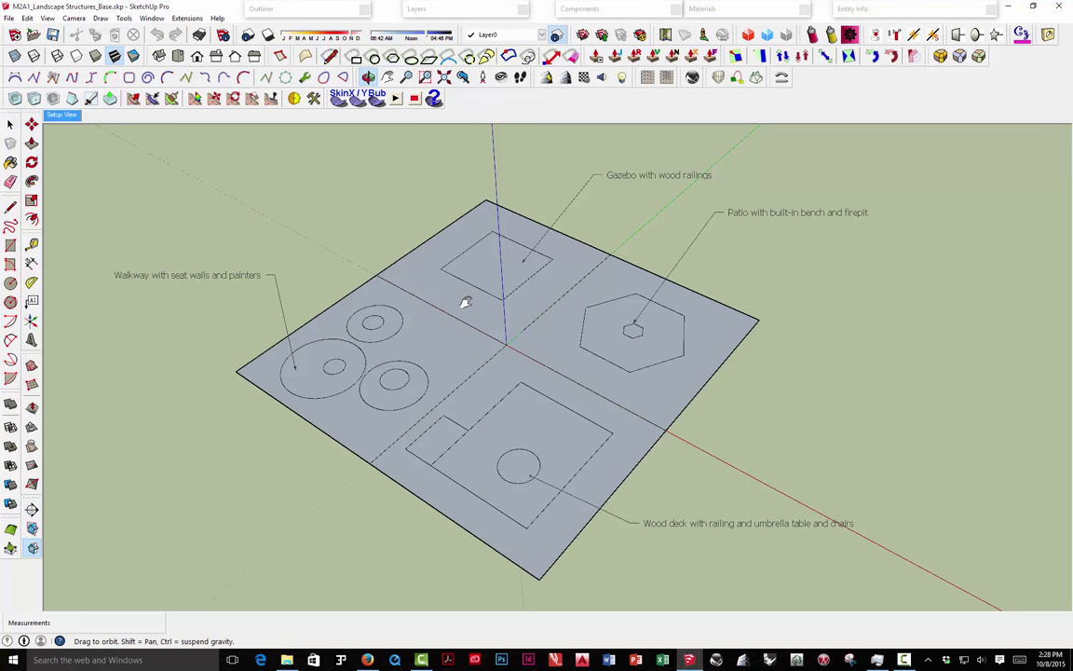
# Measure the gazebo outline's front and side edges with the Tape Measure.
pyautogui.scroll(3, 511, 285)
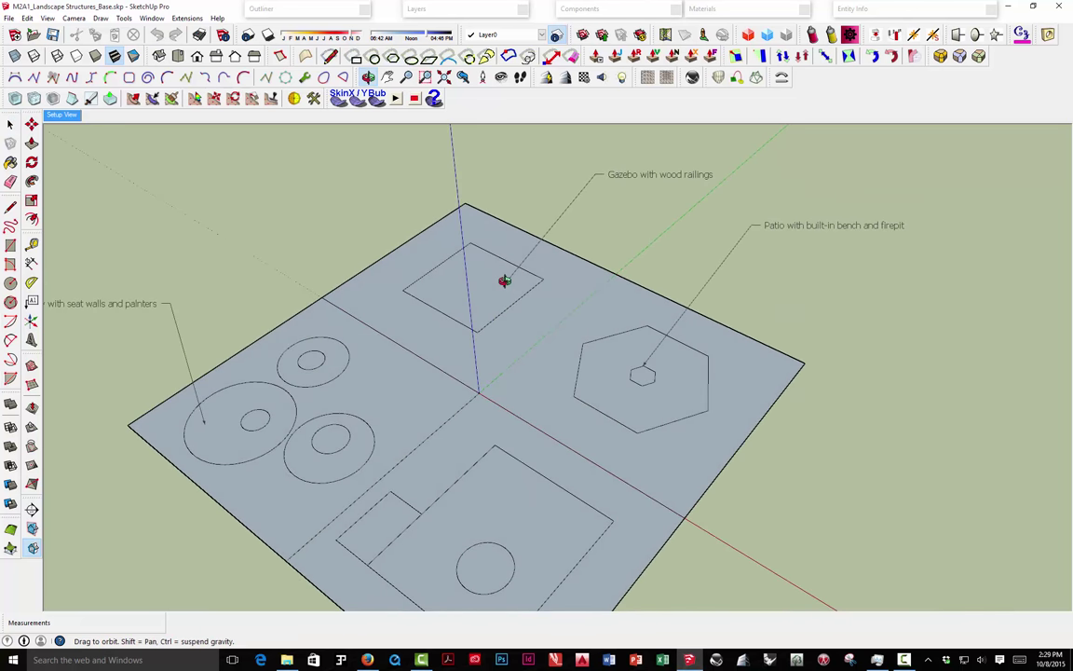
pyautogui.scroll(5, 503, 280)
pyautogui.moveTo(491, 282)
pyautogui.mouseDown(button='middle')
pyautogui.moveTo(429, 338)
pyautogui.moveTo(449, 306)
pyautogui.moveTo(444, 334)
pyautogui.mouseUp(button='middle')
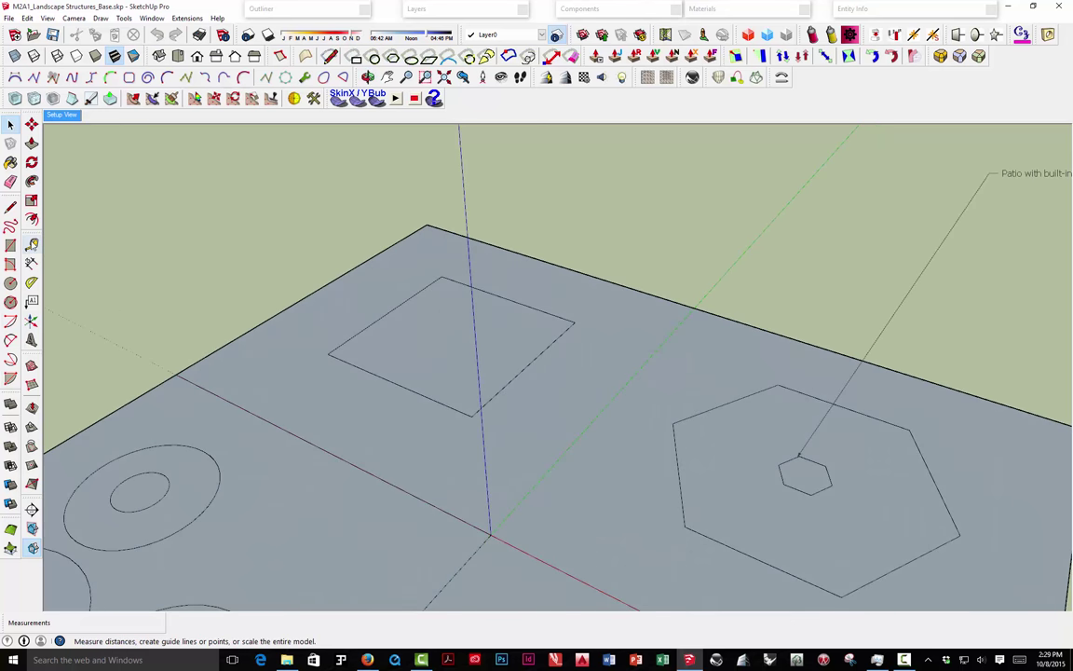
pyautogui.click(32, 244)
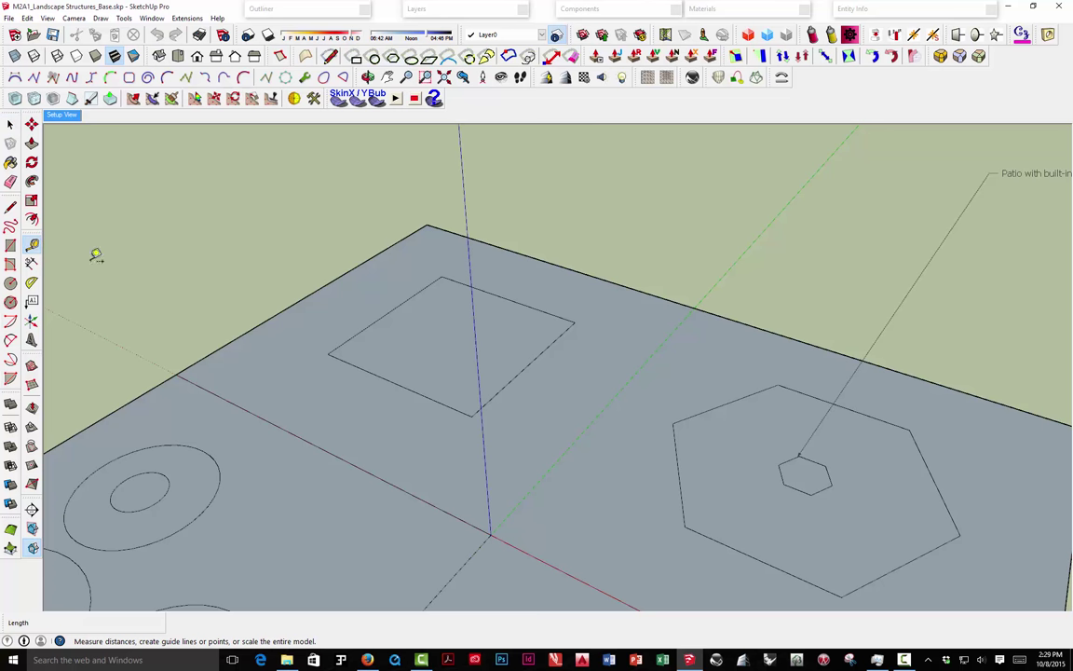
pyautogui.click(330, 352)
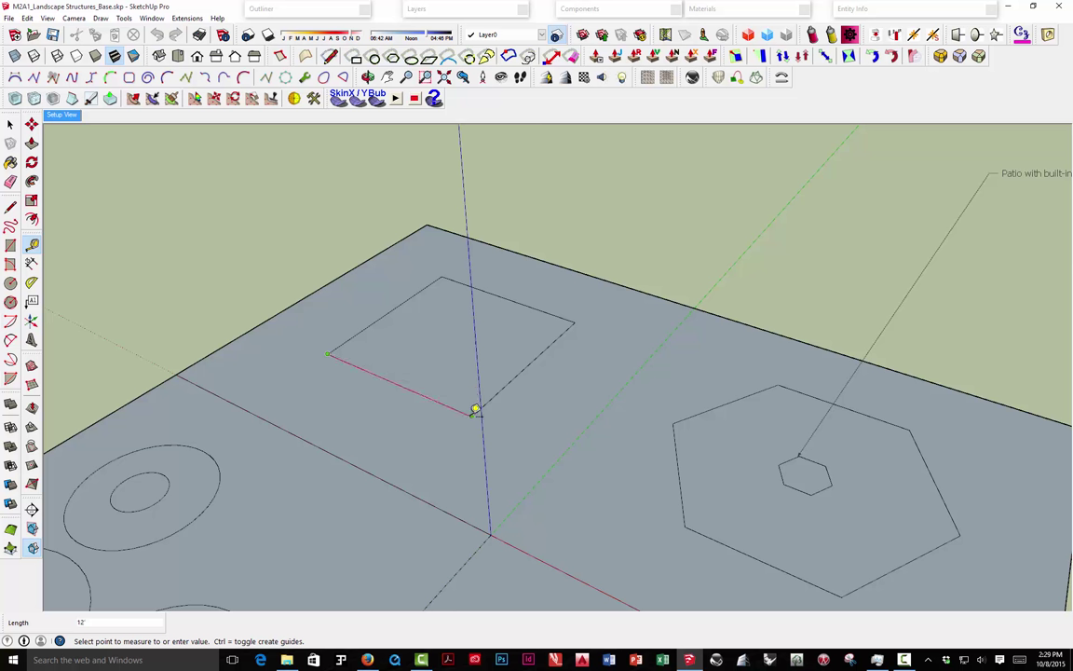
pyautogui.click(443, 277)
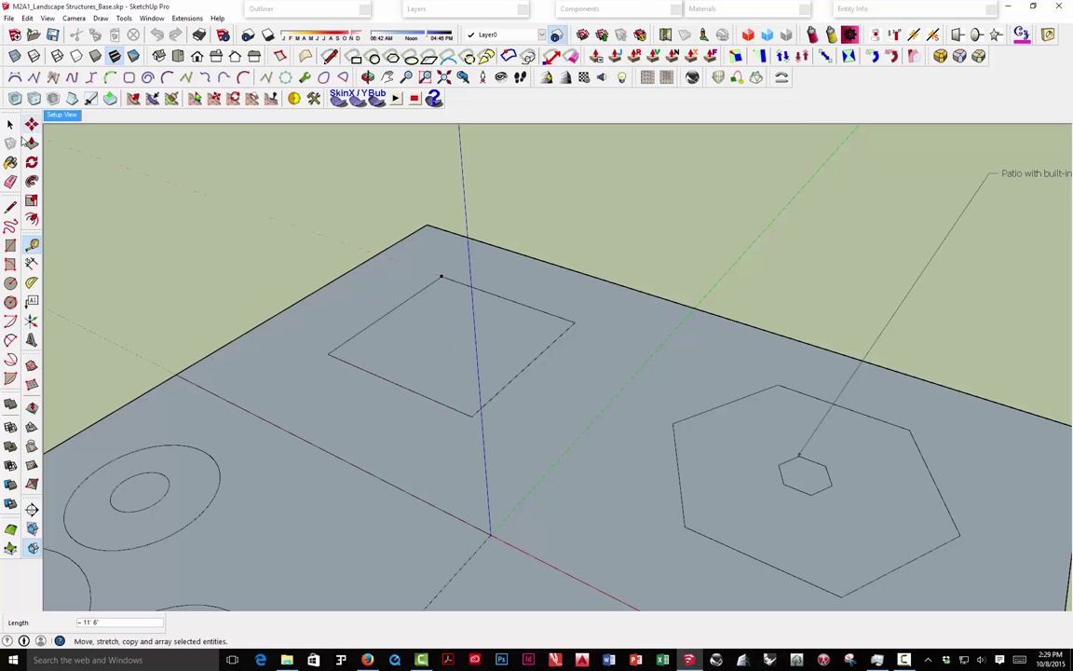
pyautogui.click(11, 124)
pyautogui.scroll(-2, 424, 358)
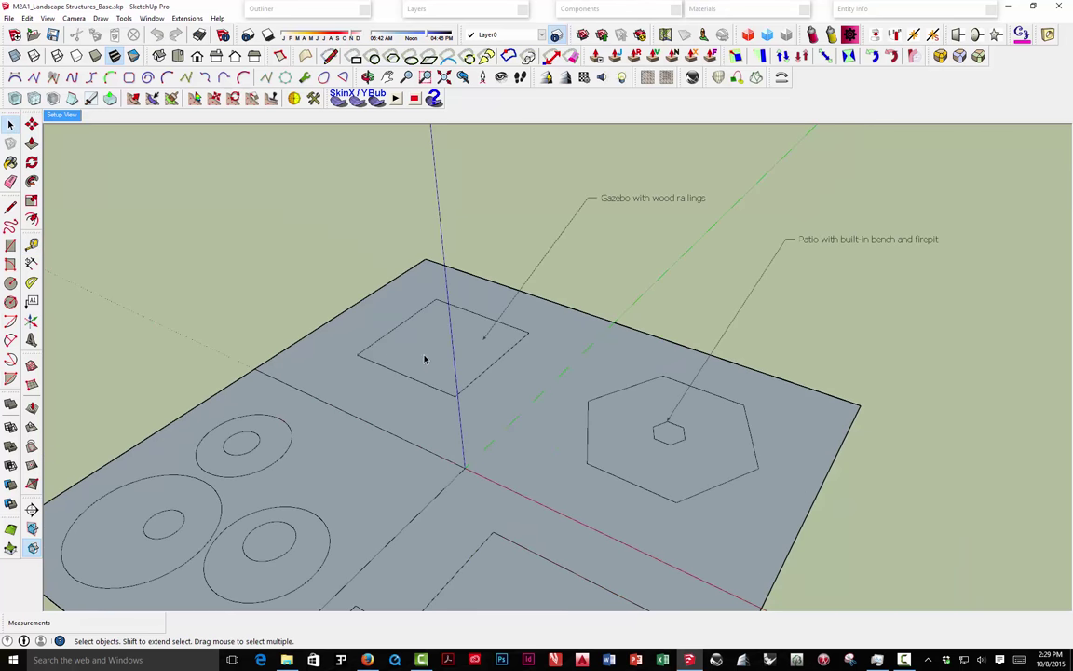
pyautogui.tripleClick(550, 449)
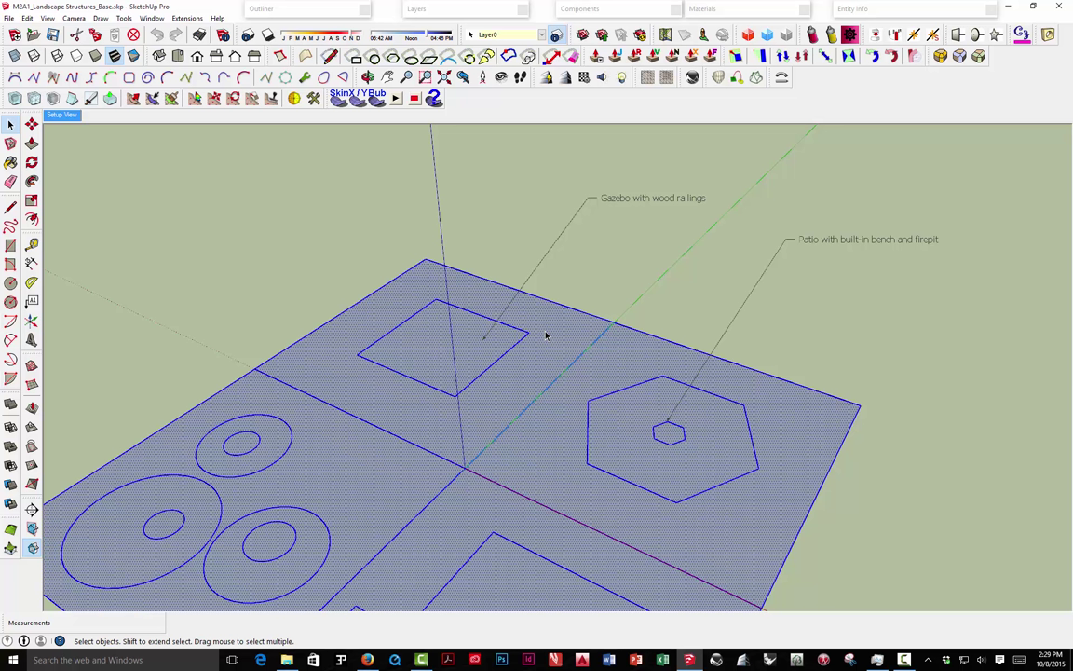
pyautogui.click(529, 248)
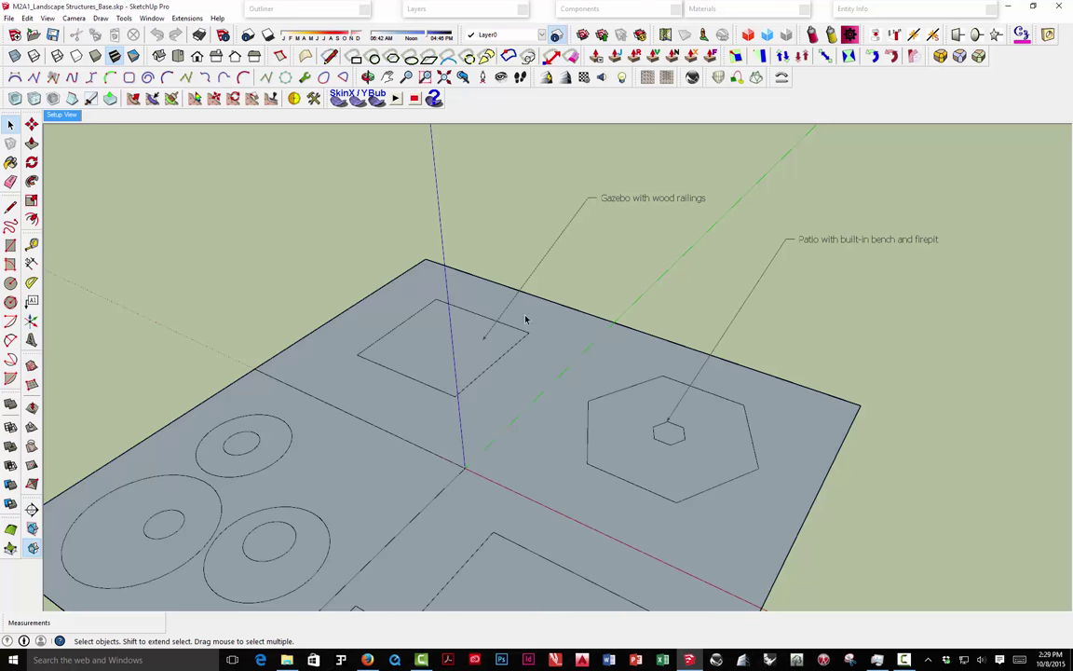
# Make a group from the gazebo outline's face and its bounding edges.
pyautogui.doubleClick(427, 340)
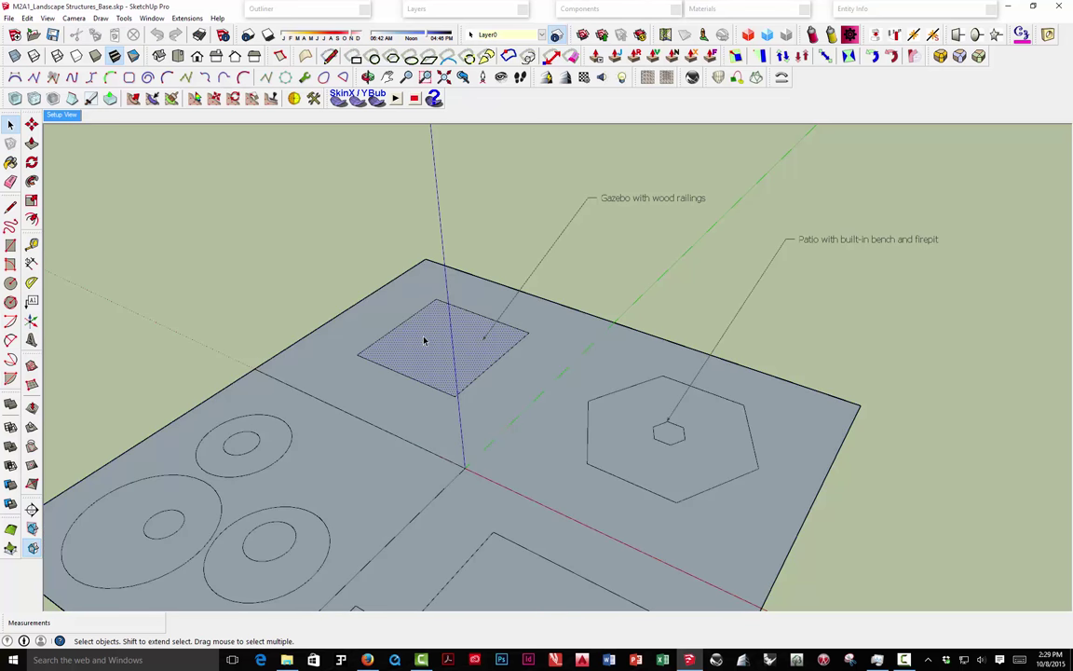
pyautogui.scroll(2, 431, 347)
pyautogui.scroll(1, 426, 342)
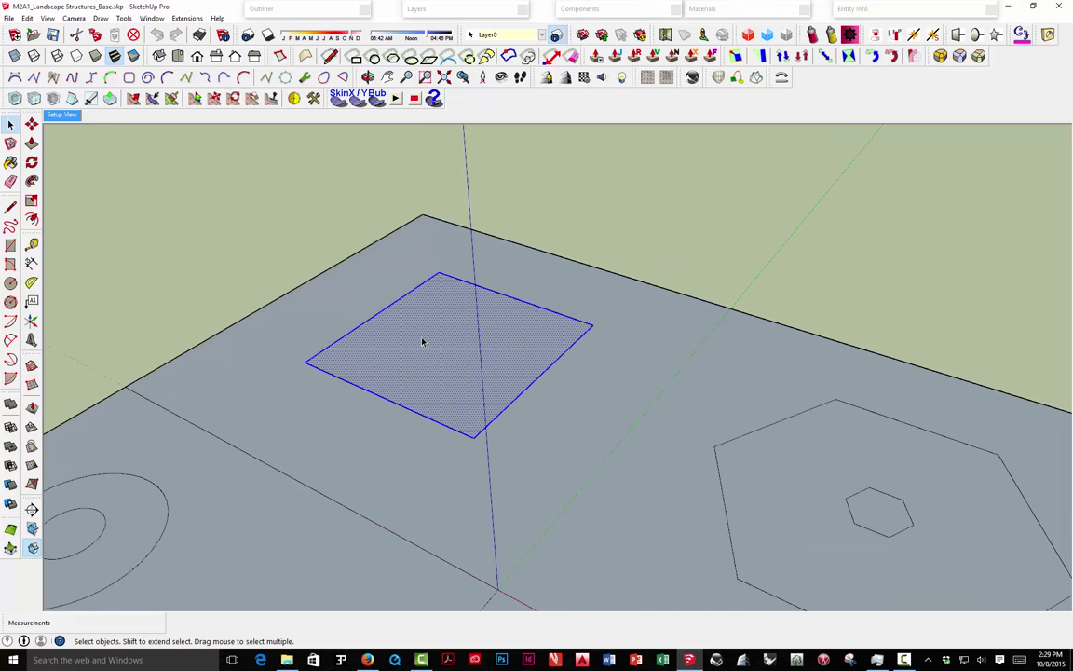
pyautogui.rightClick(440, 312)
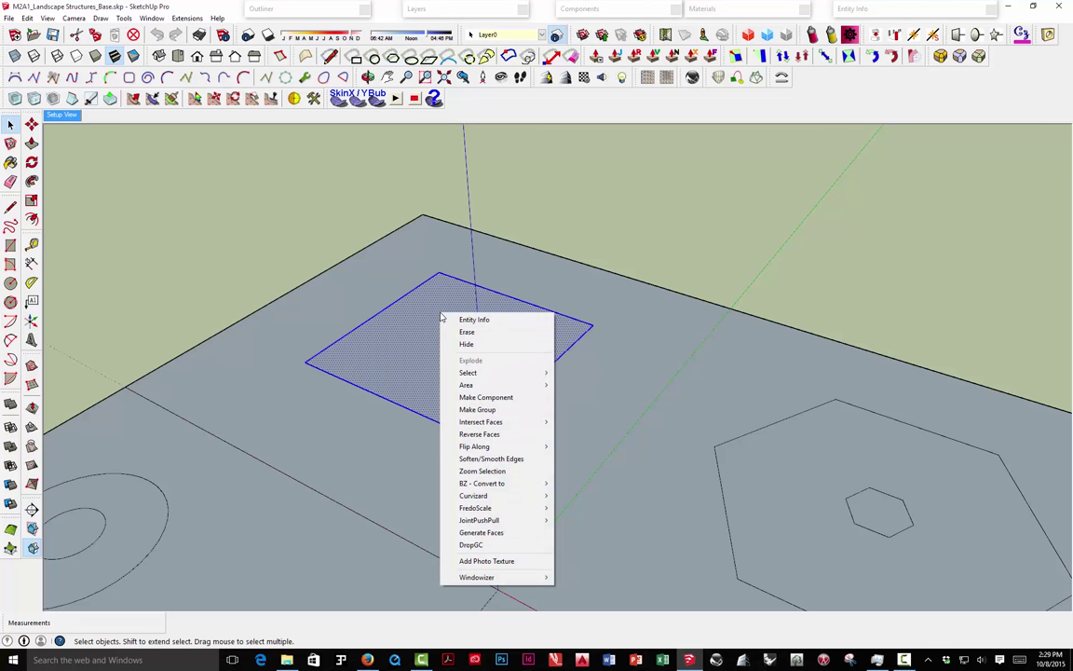
pyautogui.click(472, 410)
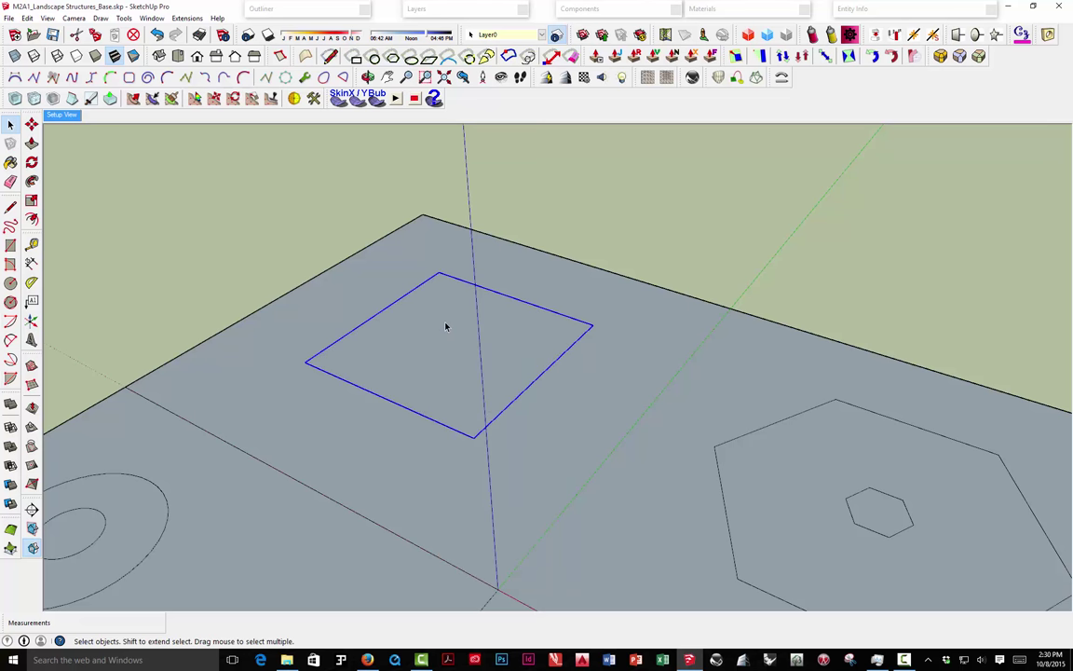
# Open the gazebo base group for editing and close it again.
pyautogui.scroll(-2, 436, 312)
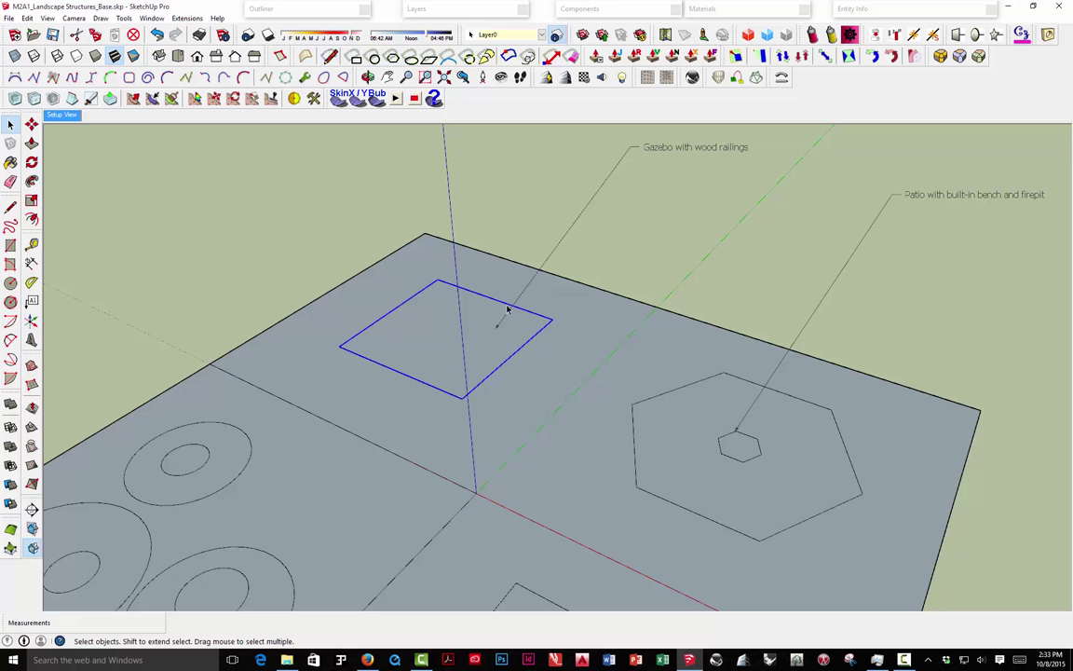
pyautogui.click(503, 259)
pyautogui.click(441, 308)
pyautogui.rightClick(441, 309)
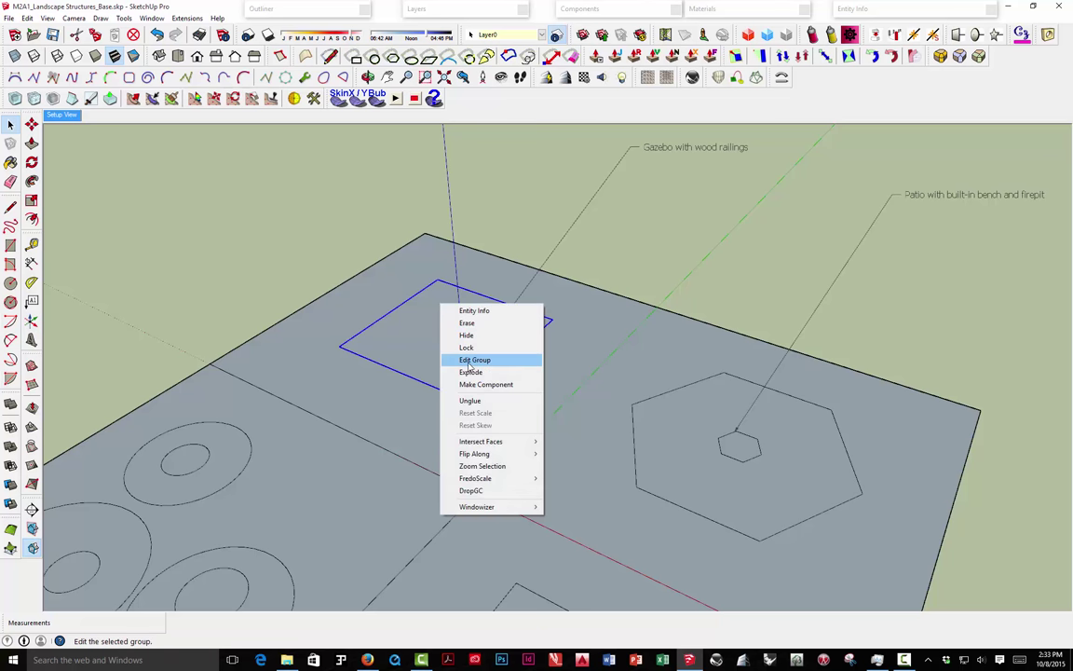
pyautogui.doubleClick(415, 323)
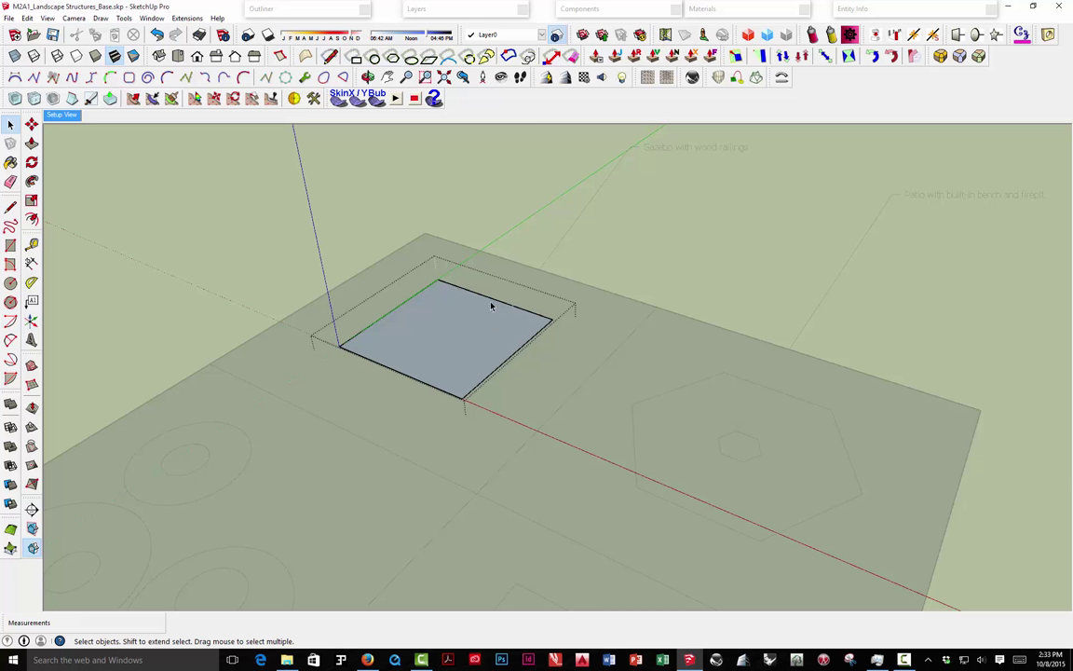
pyautogui.click(539, 260)
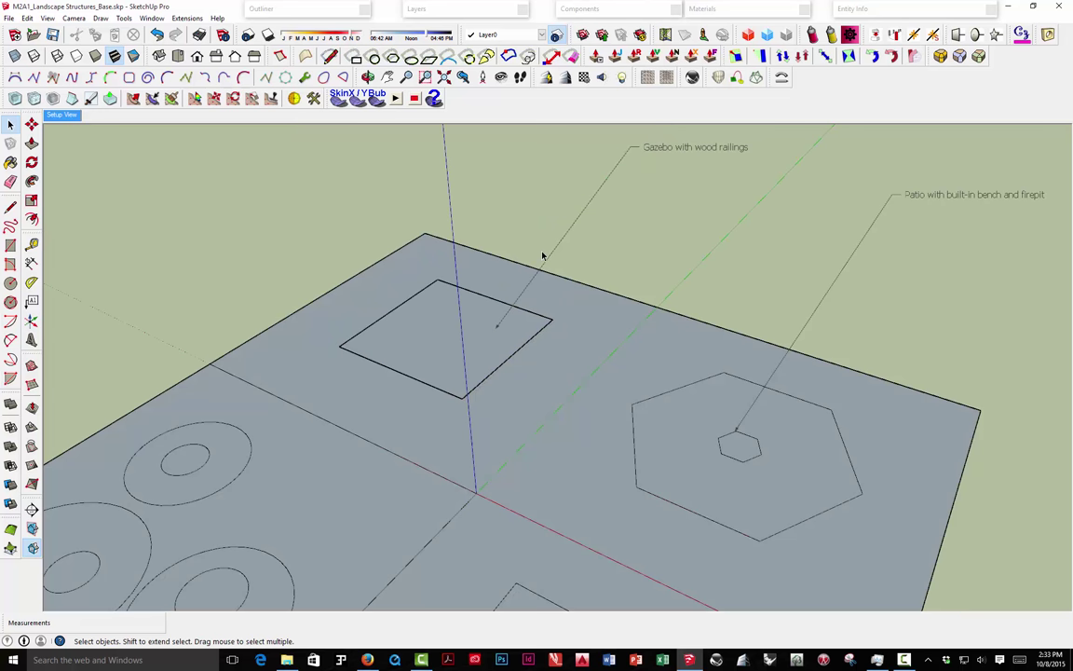
# Select the gazebo group and the ungrouped patio hexagon in turn to compare how each is highlighted.
pyautogui.click(444, 320)
pyautogui.click(670, 424)
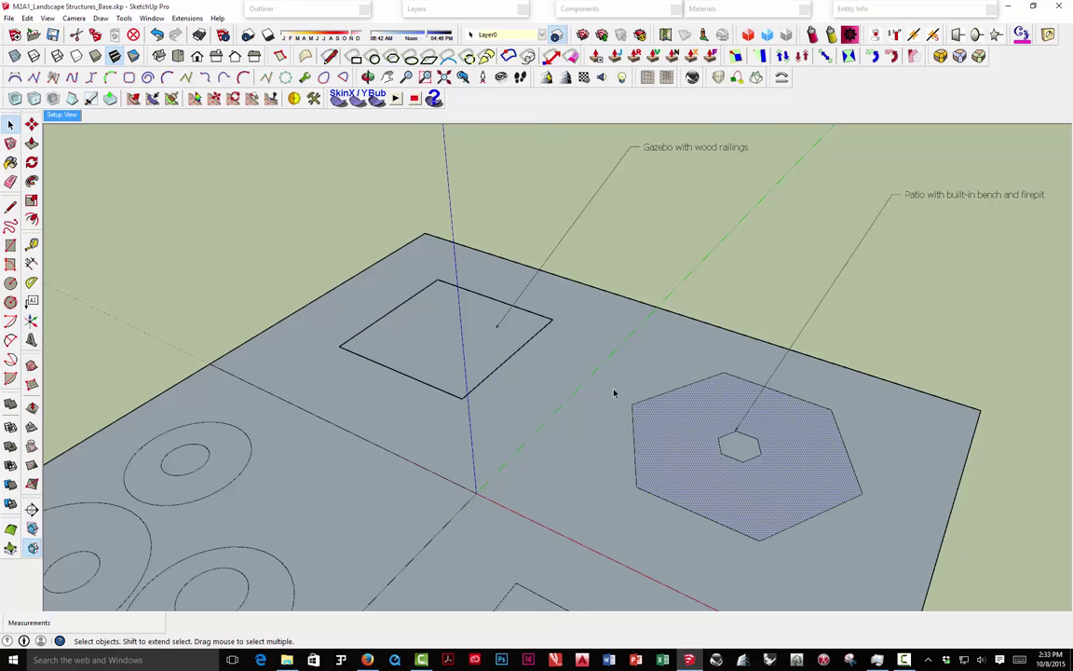
pyautogui.click(478, 335)
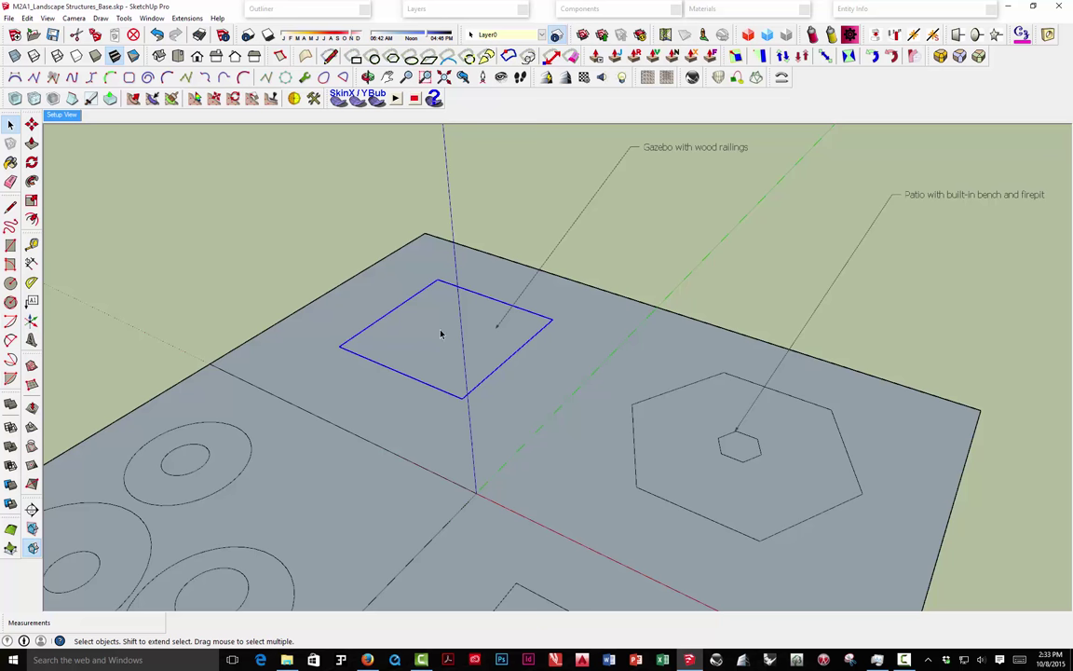
pyautogui.click(700, 424)
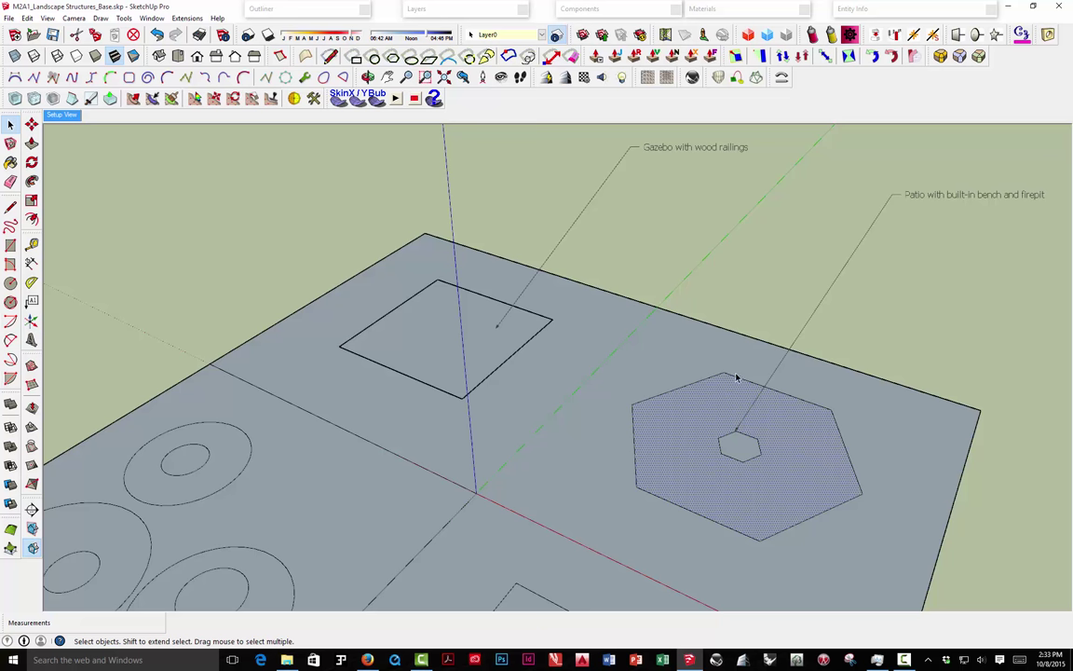
pyautogui.click(524, 331)
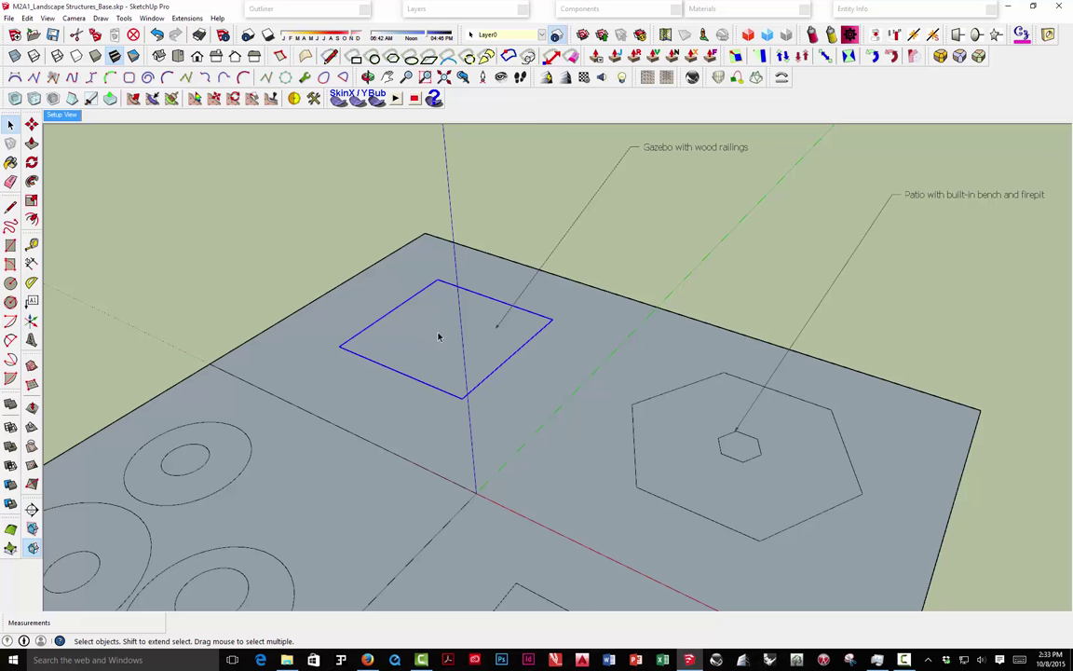
pyautogui.click(683, 421)
pyautogui.click(508, 347)
# Open the gazebo base group for editing.
pyautogui.doubleClick(428, 323)
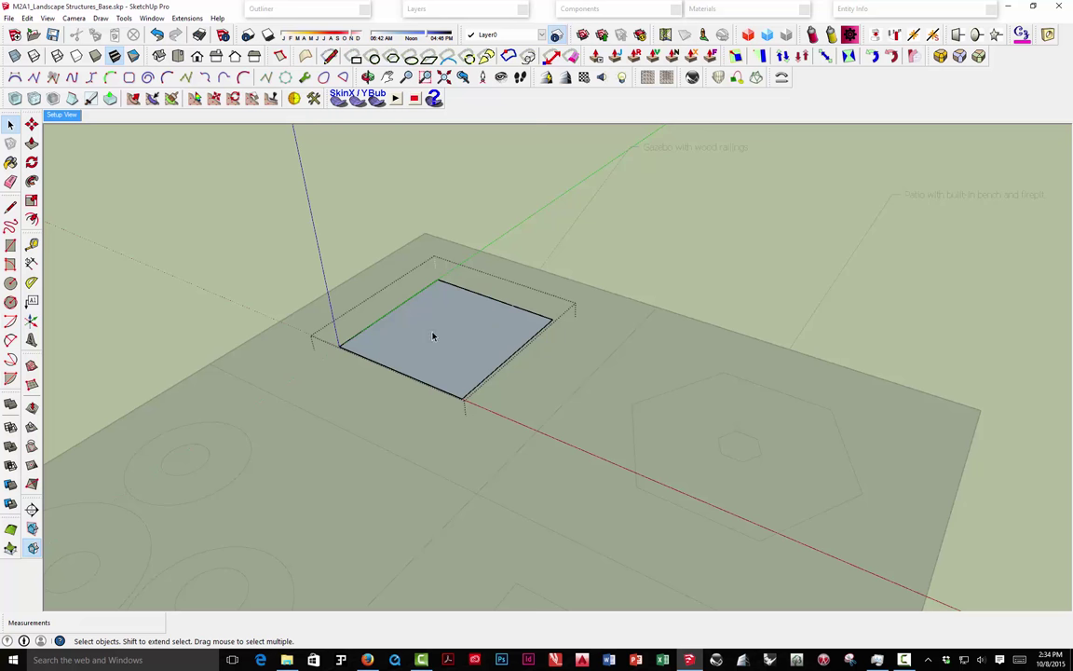
pyautogui.moveTo(433, 332); pyautogui.dragTo(456, 382, button='middle')
pyautogui.scroll(3, 458, 381)
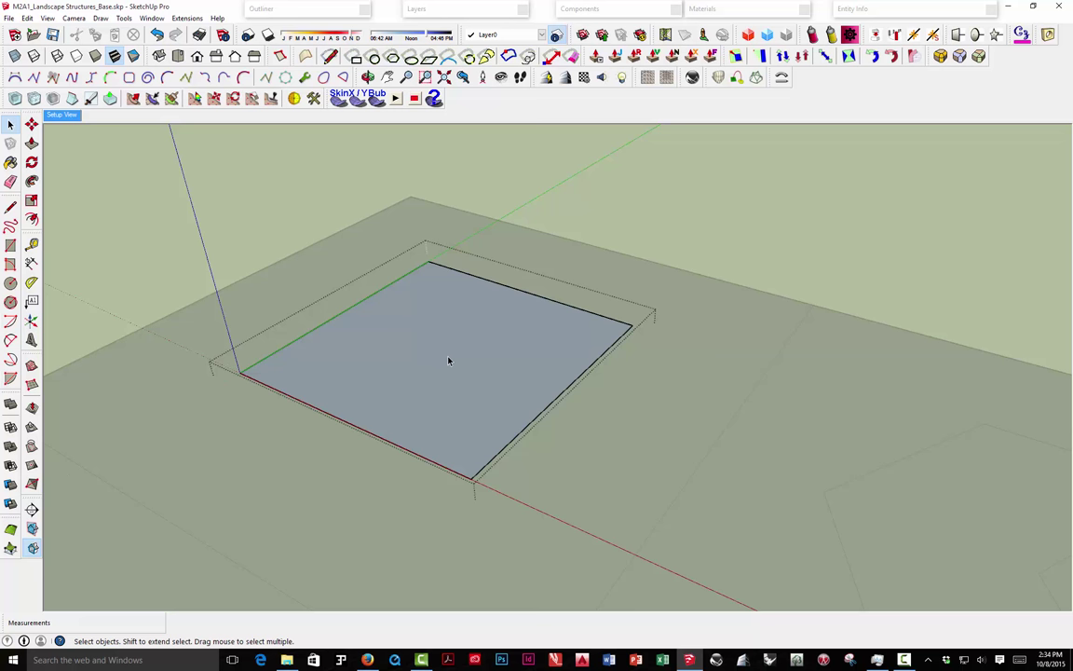
# Make a nested group from the square face and its bounding edges inside the gazebo group.
pyautogui.doubleClick(448, 361)
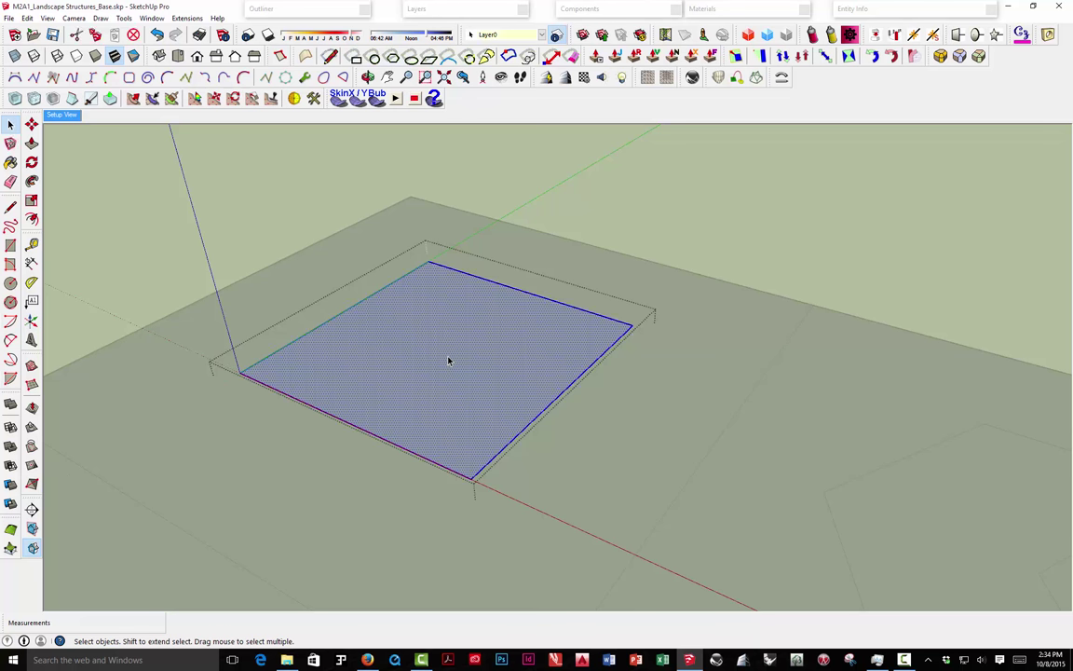
pyautogui.rightClick(448, 360)
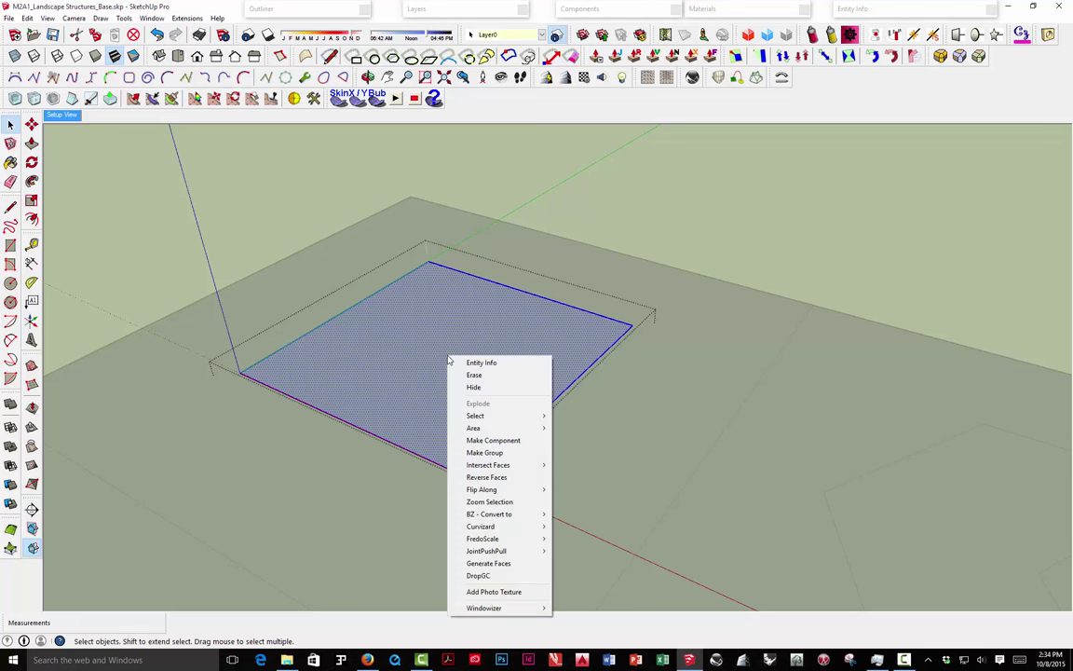
pyautogui.click(484, 454)
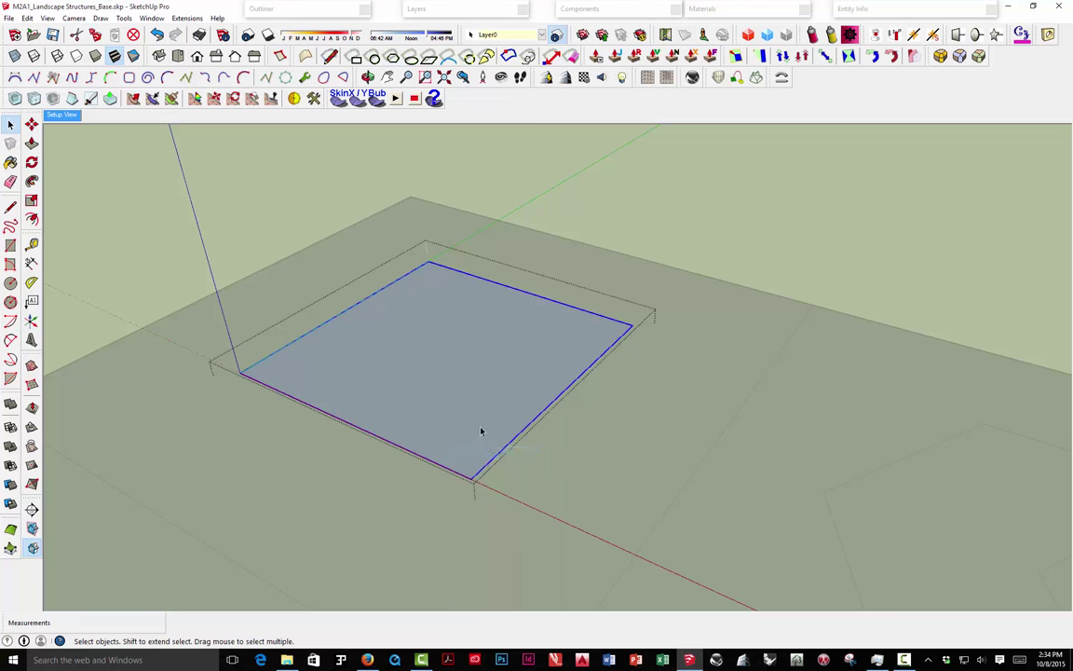
pyautogui.rightClick(464, 335)
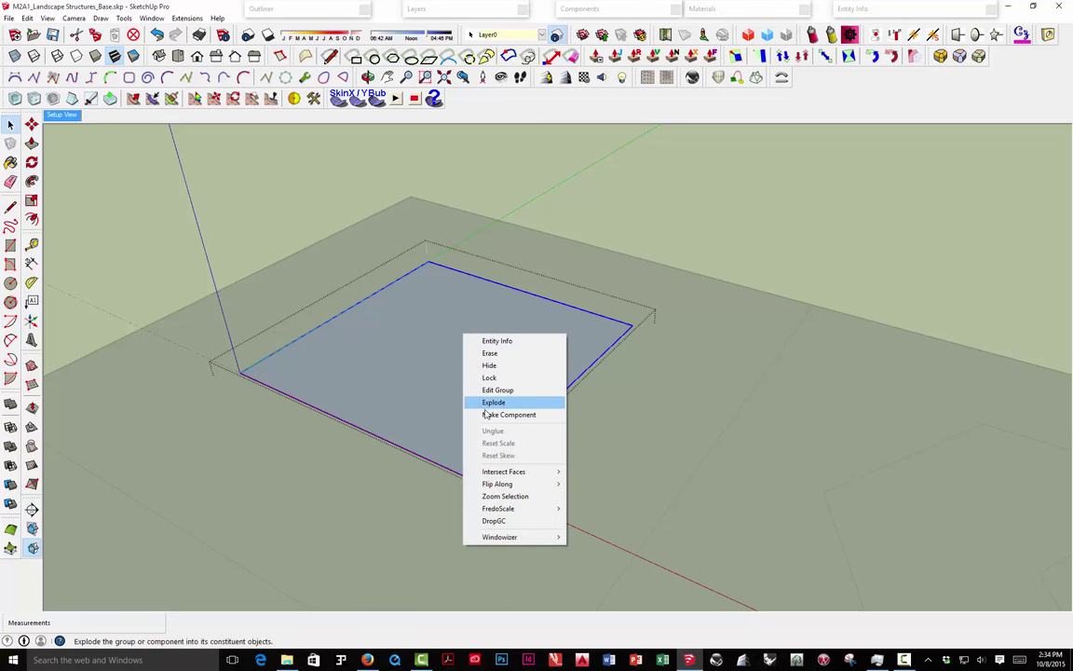
pyautogui.click(447, 350)
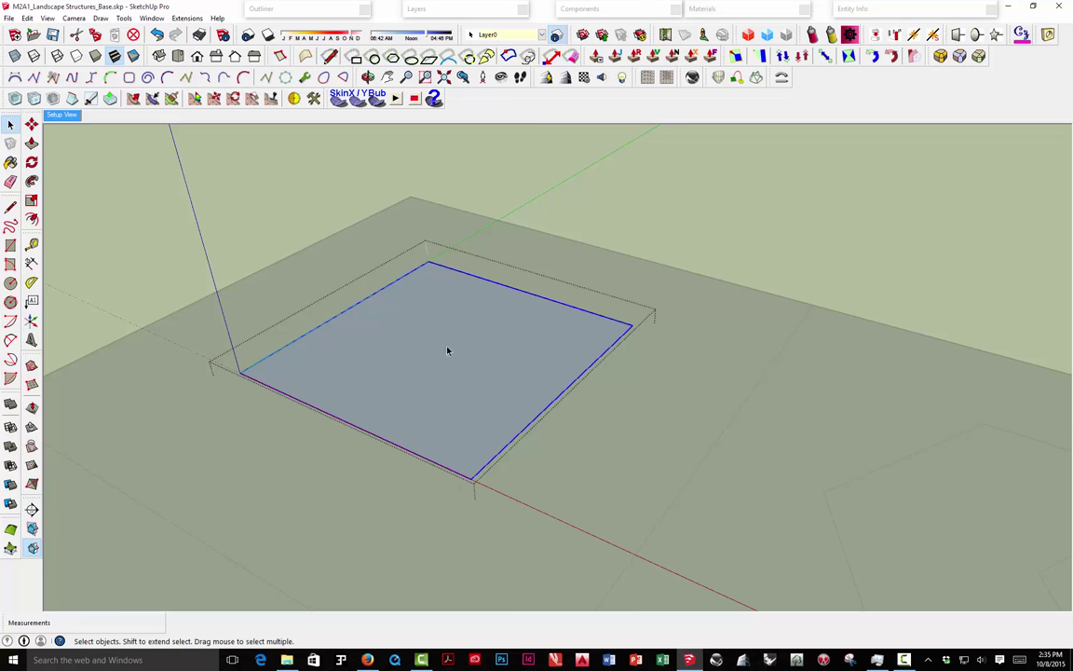
# Open the nested group and push/pull its square face up 6" to form the floor slab.
pyautogui.hotkey('ctrl', 't')
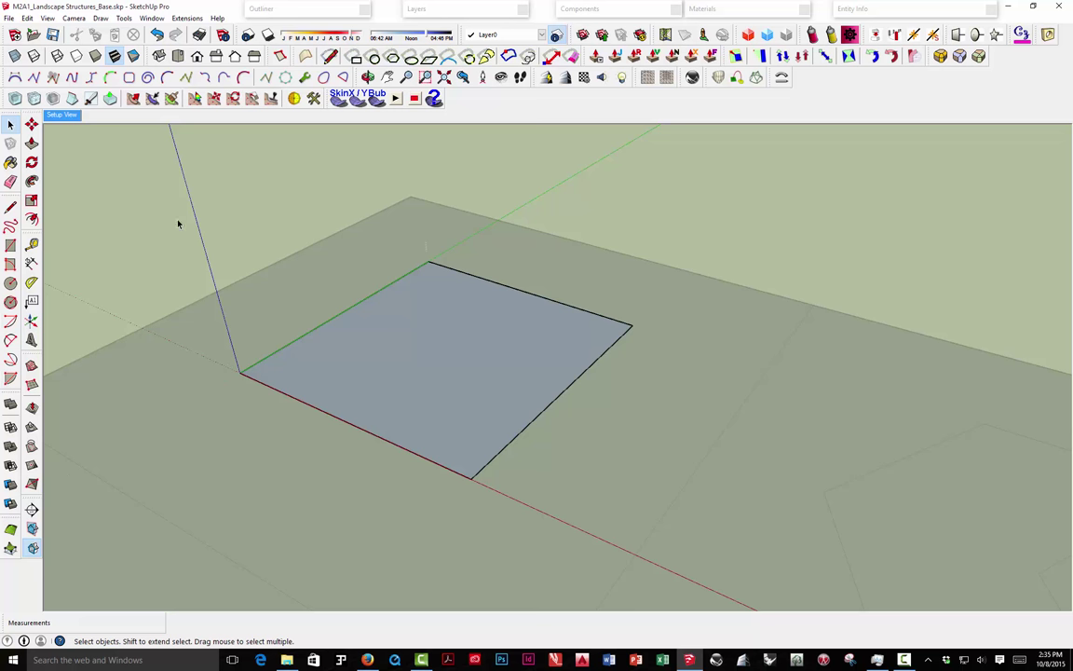
pyautogui.click(30, 144)
pyautogui.moveTo(436, 381); pyautogui.dragTo(431, 349, button='middle')
pyautogui.click(431, 349)
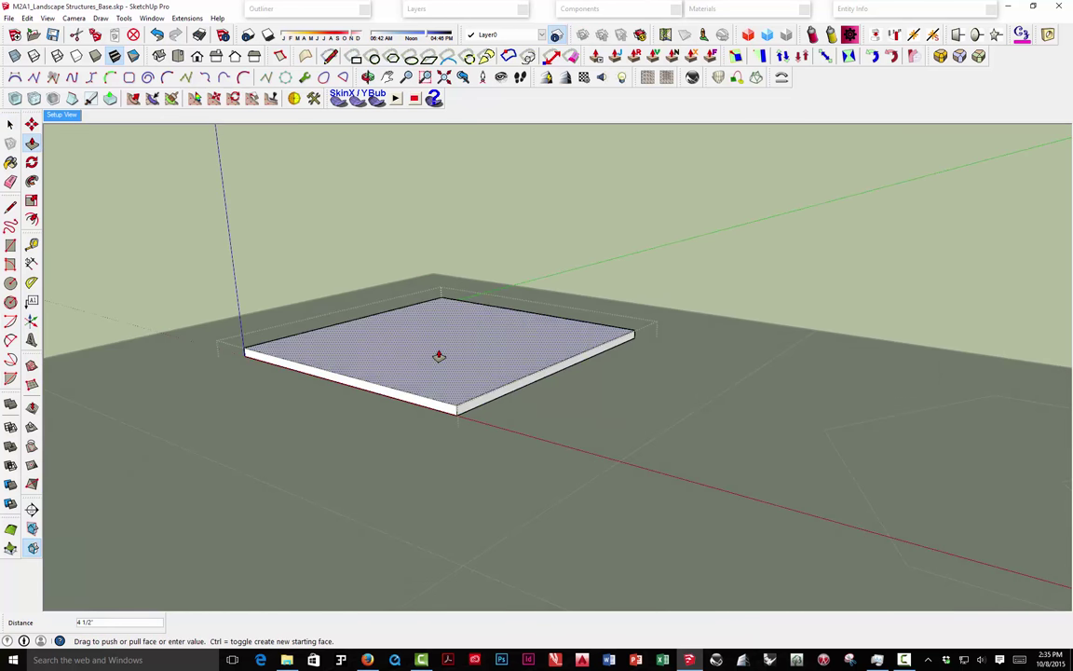
pyautogui.click(439, 355)
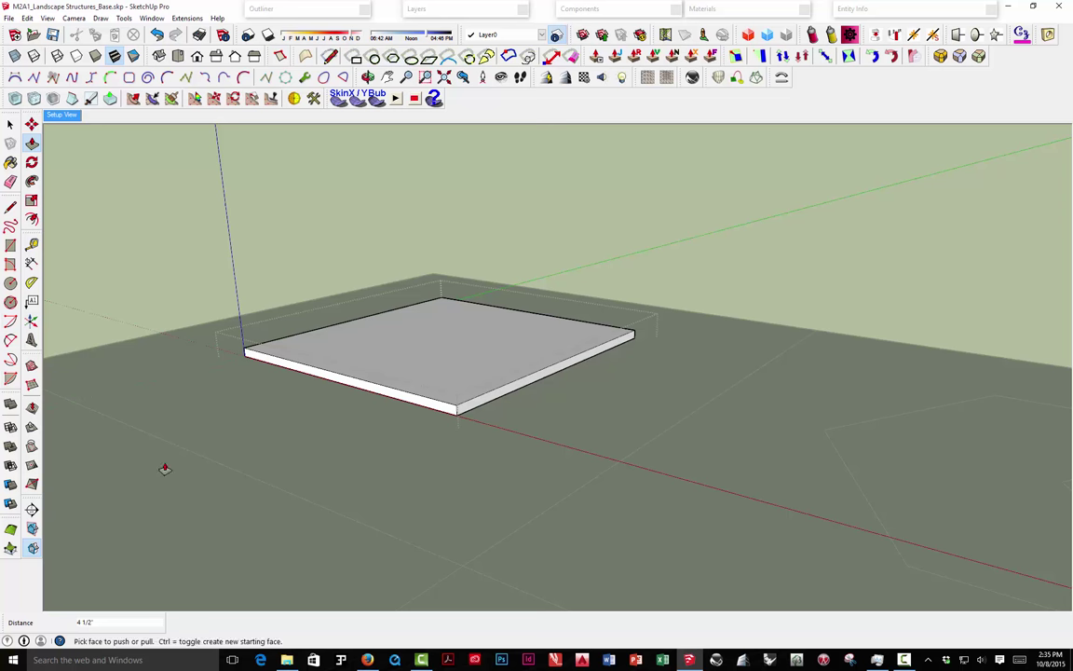
pyautogui.write('6')
pyautogui.press('Return')
pyautogui.scroll(2, 465, 362)
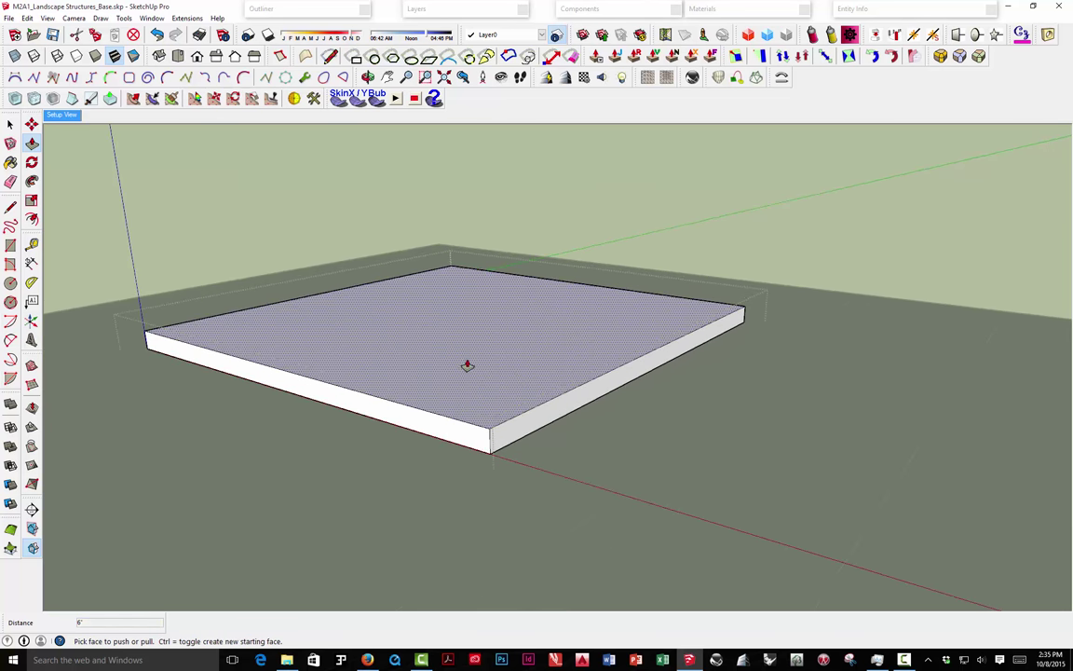
pyautogui.scroll(-2, 467, 365)
pyautogui.moveTo(470, 376)
pyautogui.mouseDown(button='middle')
pyautogui.moveTo(467, 391)
pyautogui.moveTo(456, 377)
pyautogui.mouseUp(button='middle')
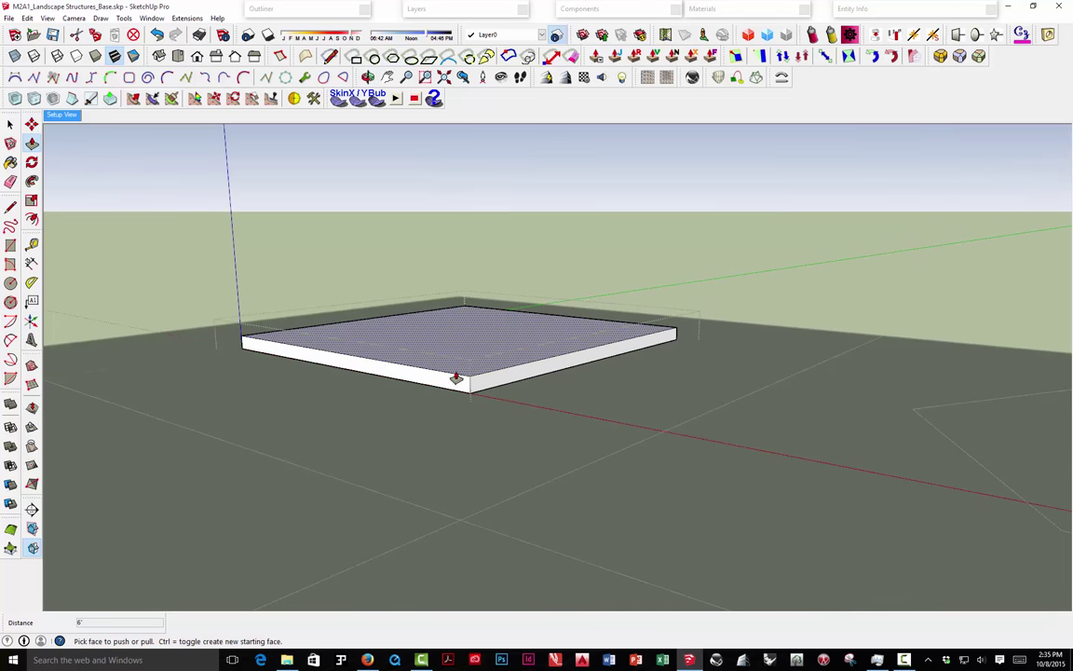
pyautogui.moveTo(455, 364)
pyautogui.mouseDown(button='middle')
pyautogui.moveTo(471, 352)
pyautogui.moveTo(460, 395)
pyautogui.moveTo(458, 380)
pyautogui.mouseUp(button='middle')
pyautogui.scroll(2, 448, 347)
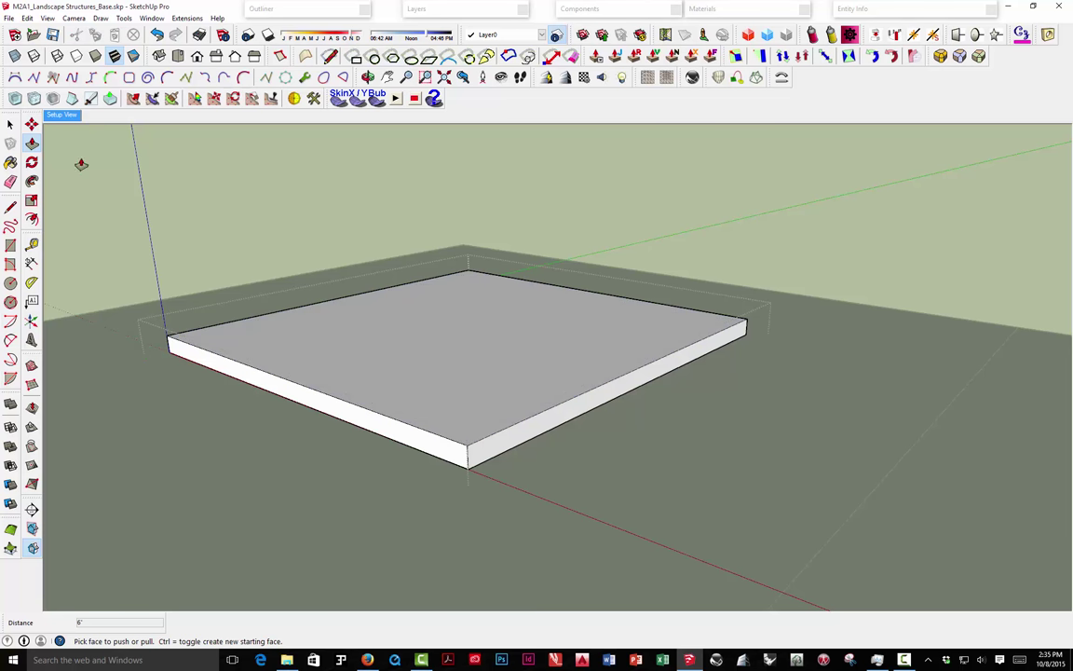
# Step out of the slab's group, reopen the outer group to inspect the nested slab group, and close all groups.
pyautogui.click(9, 124)
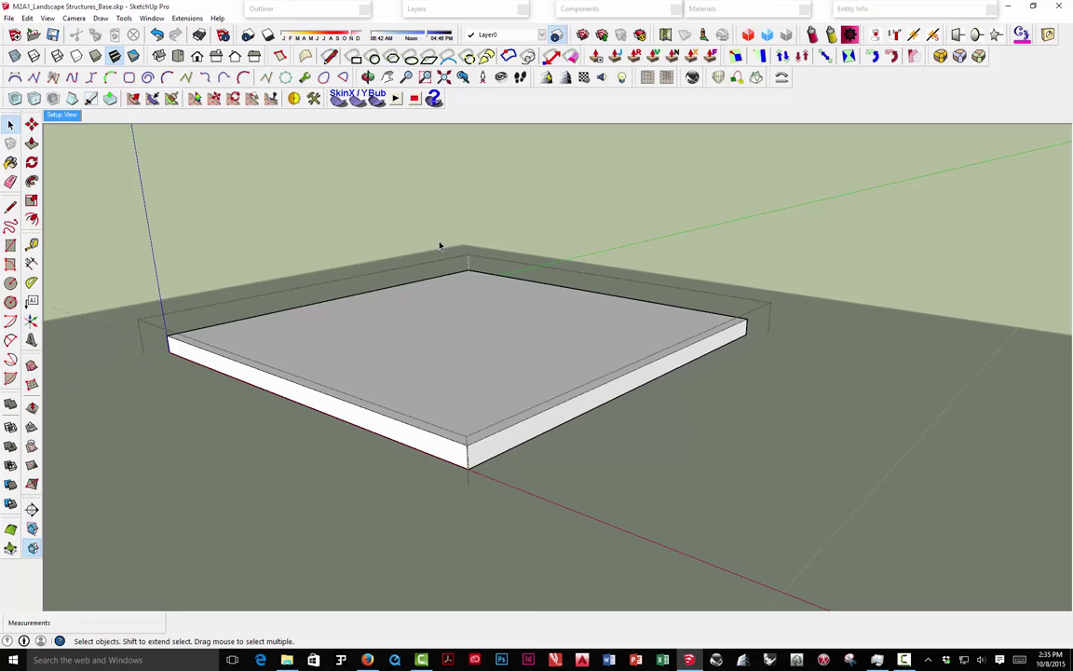
pyautogui.click(444, 307)
pyautogui.scroll(-5, 438, 322)
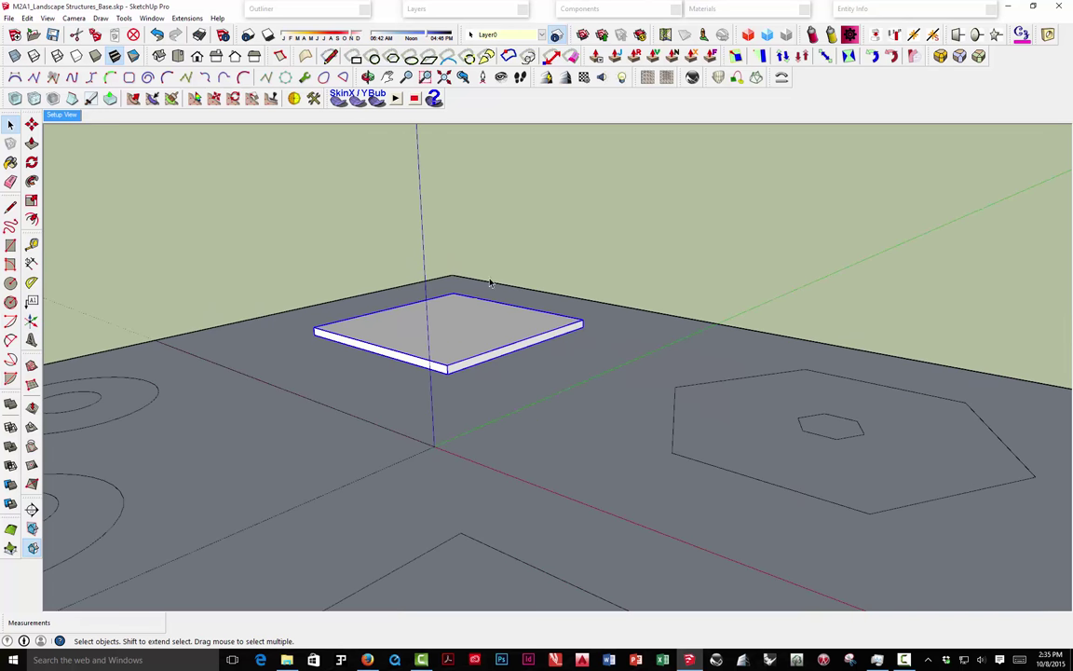
pyautogui.click(451, 320)
pyautogui.doubleClick(449, 323)
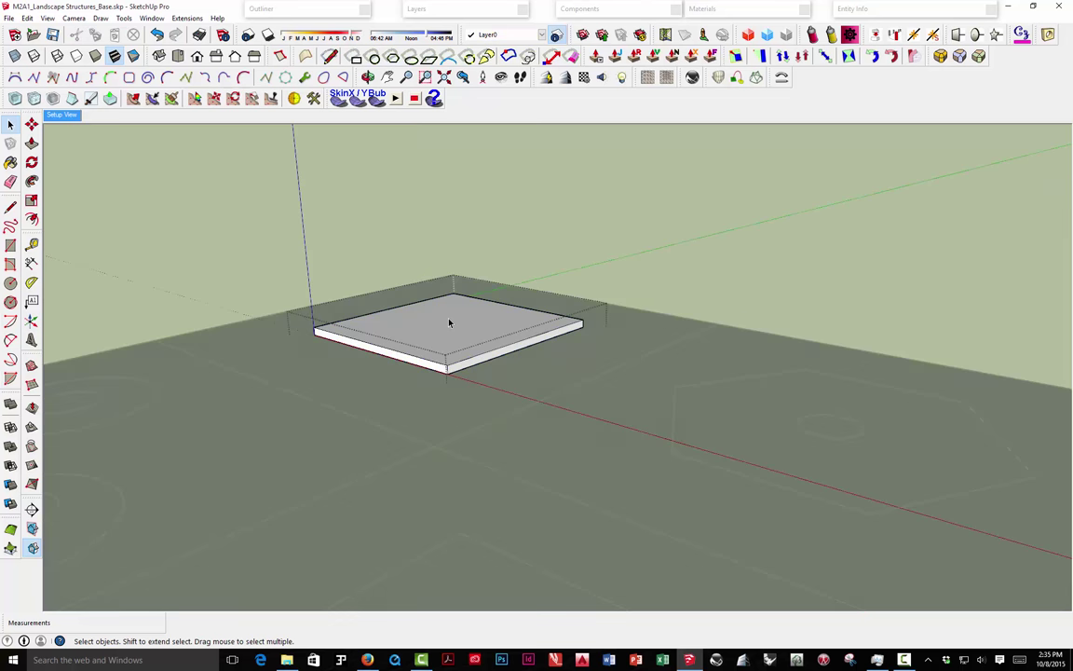
pyautogui.click(448, 324)
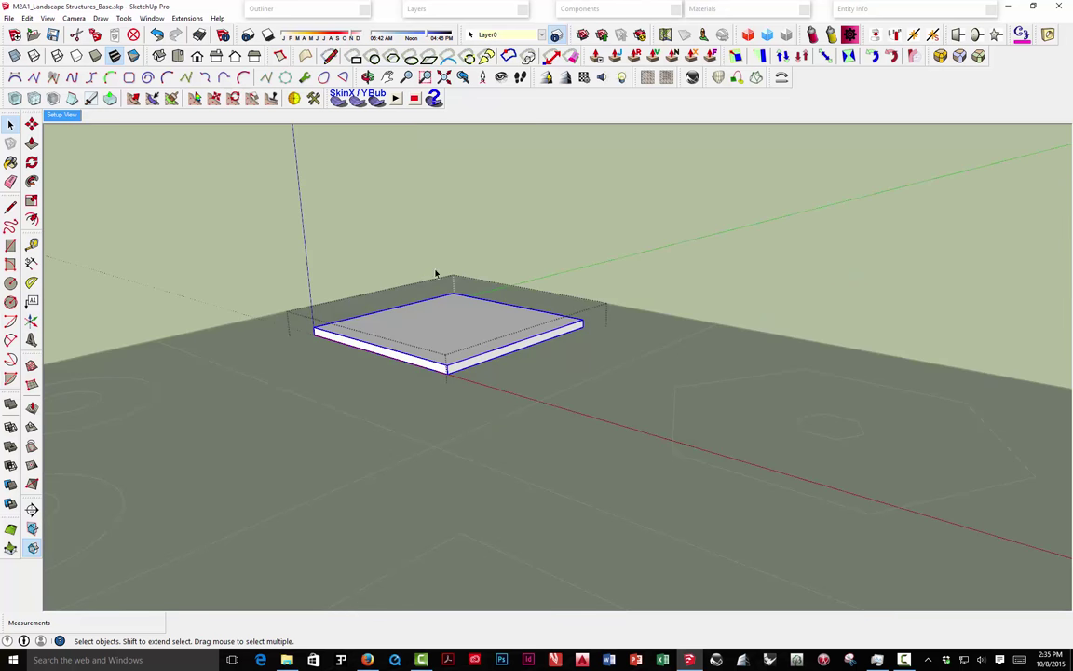
pyautogui.click(385, 259)
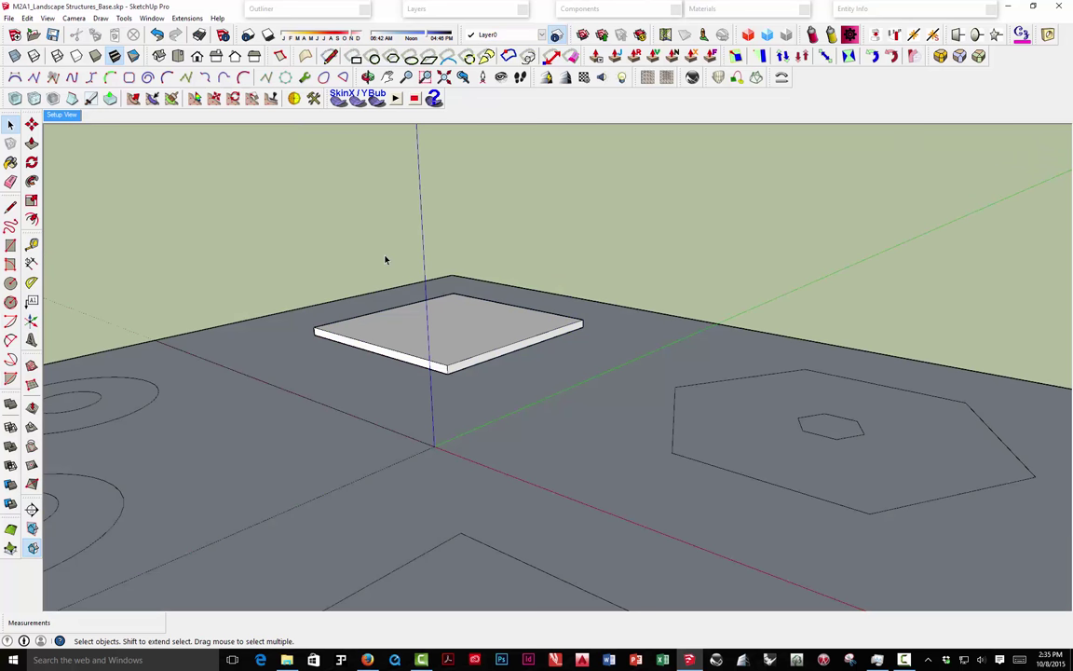
# Show the Outliner over the model area, expand the outer group and select the group nested in it.
pyautogui.click(155, 19)
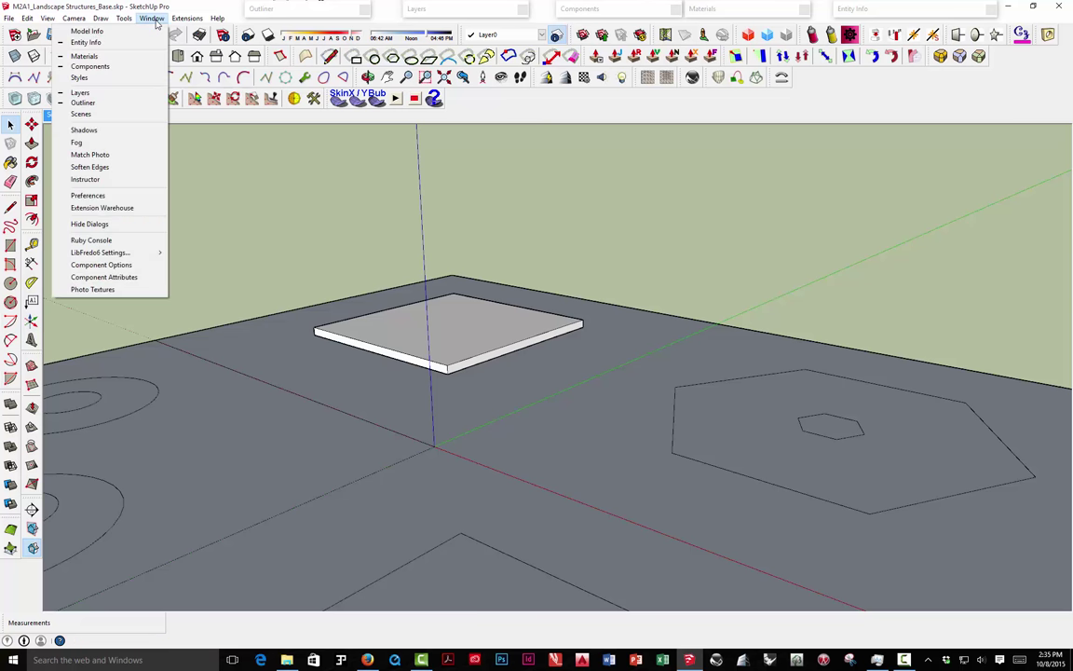
pyautogui.click(105, 102)
pyautogui.press('p')
pyautogui.moveTo(308, 15); pyautogui.dragTo(829, 147)
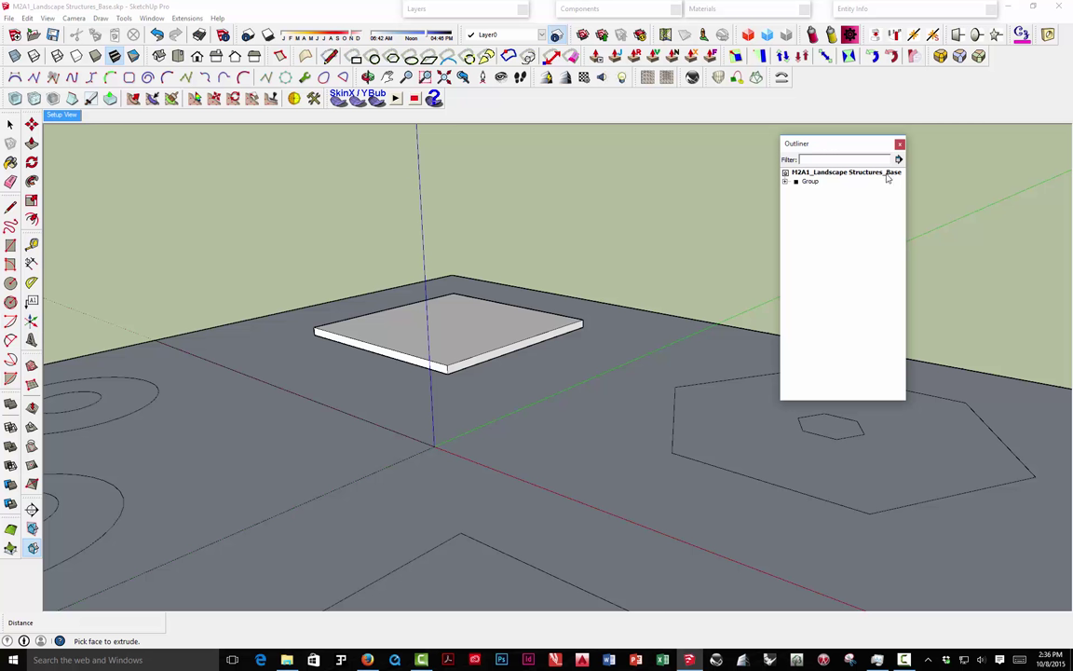
pyautogui.click(784, 182)
pyautogui.click(809, 182)
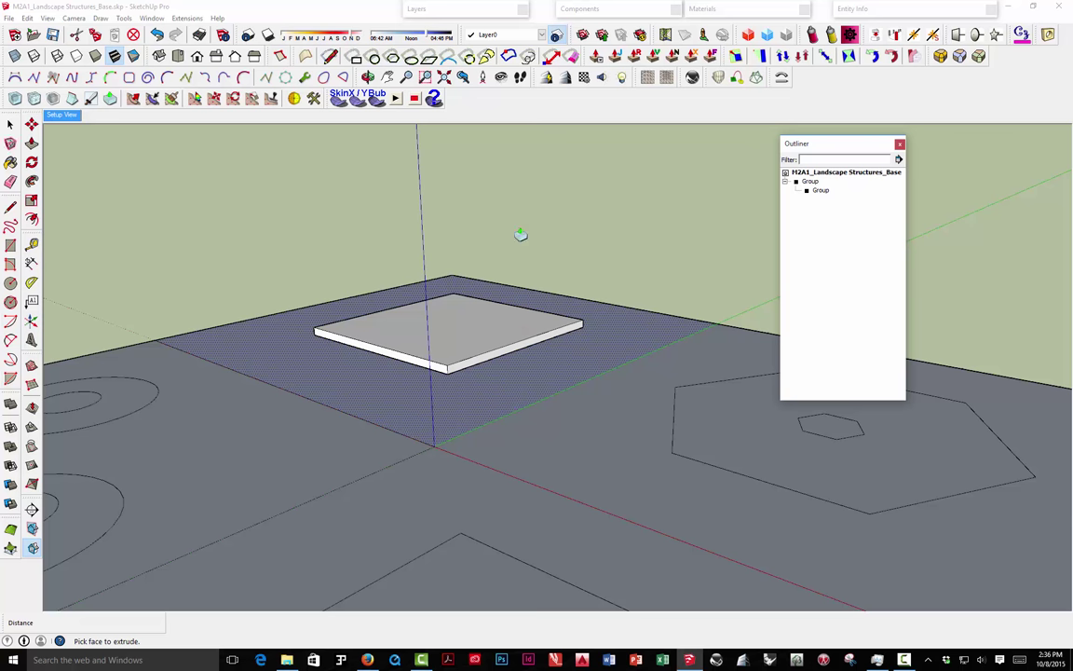
pyautogui.click(821, 191)
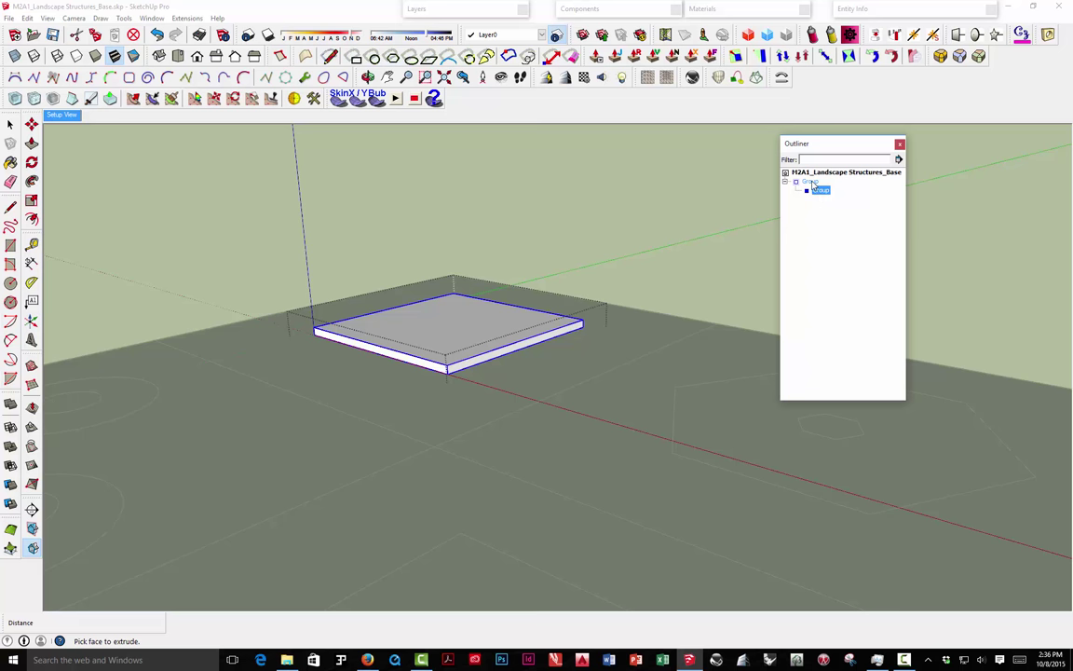
# Rename the outer group as Gazebo in the Outliner.
pyautogui.click(811, 183)
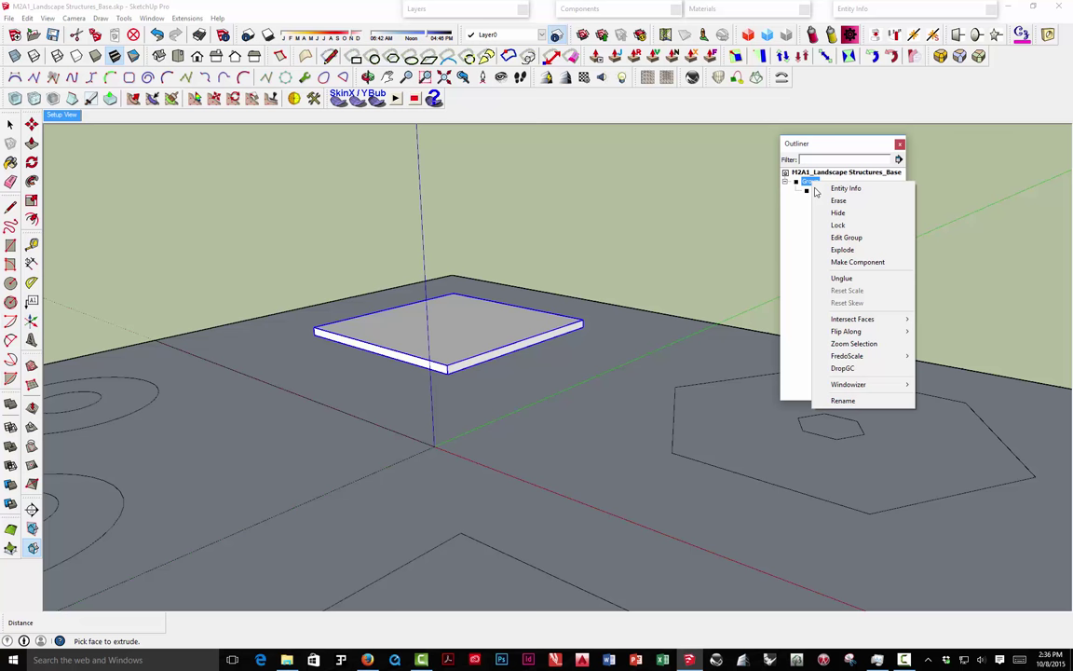
pyautogui.click(843, 401)
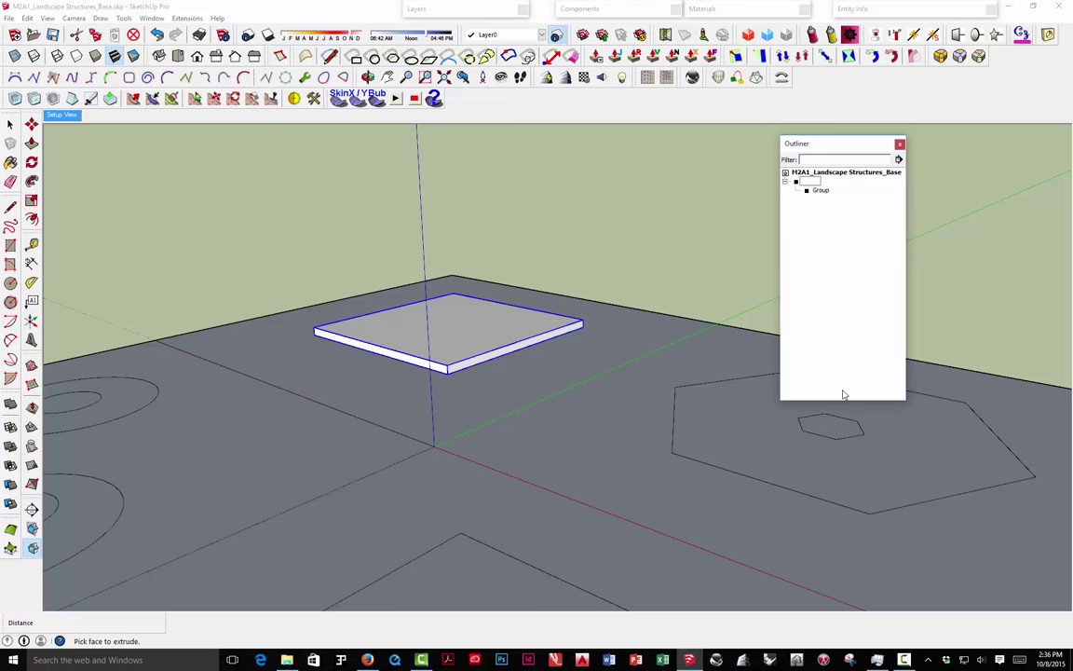
pyautogui.write('Gazebo')
# Rename the group nested inside Gazebo as Floor and clear the selection.
pyautogui.click(820, 191)
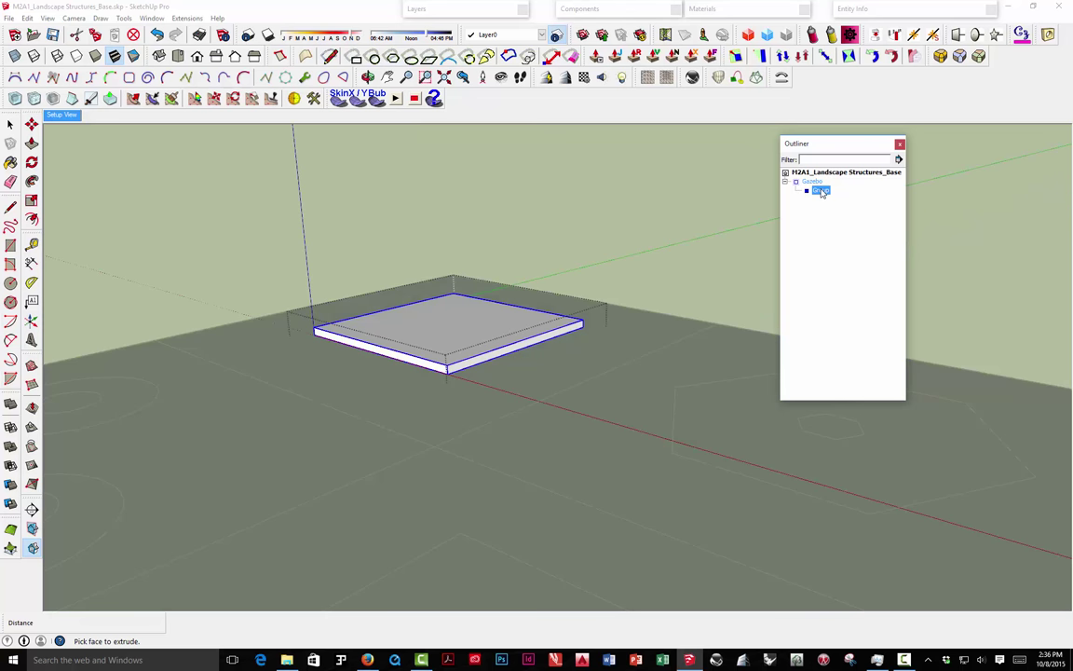
pyautogui.rightClick(821, 191)
pyautogui.click(861, 421)
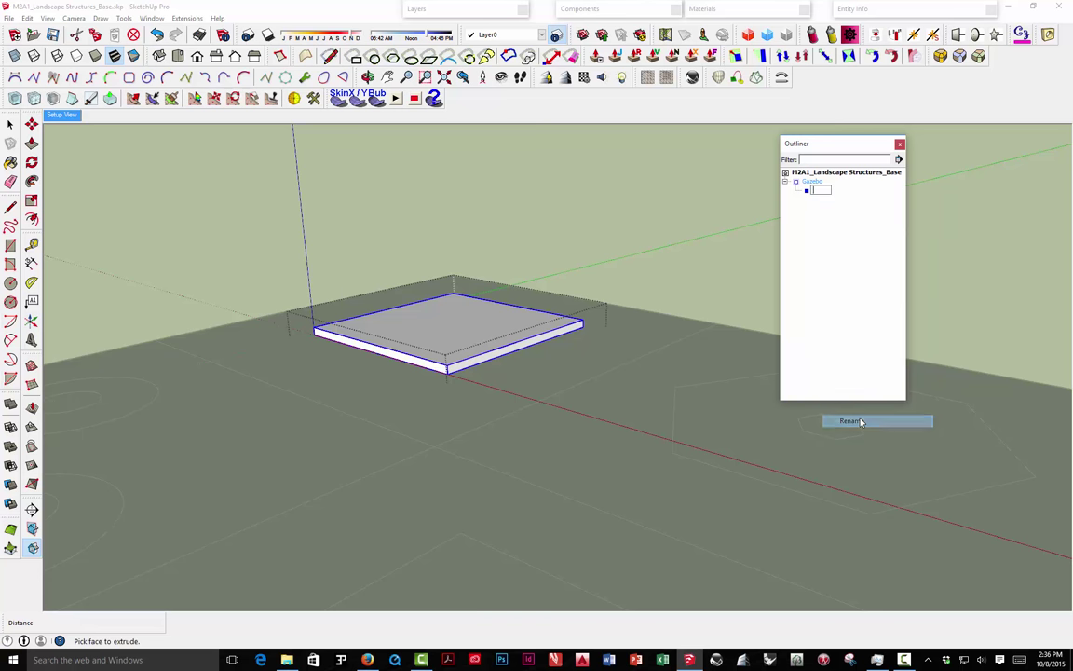
pyautogui.write('Floor')
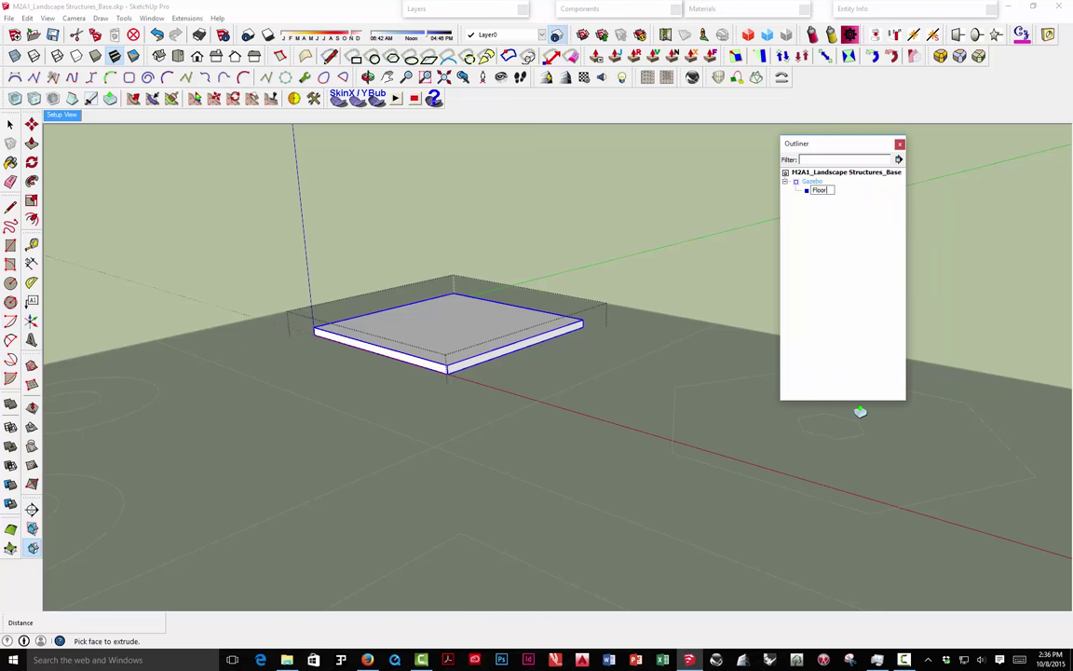
pyautogui.press('Return')
pyautogui.click(850, 229)
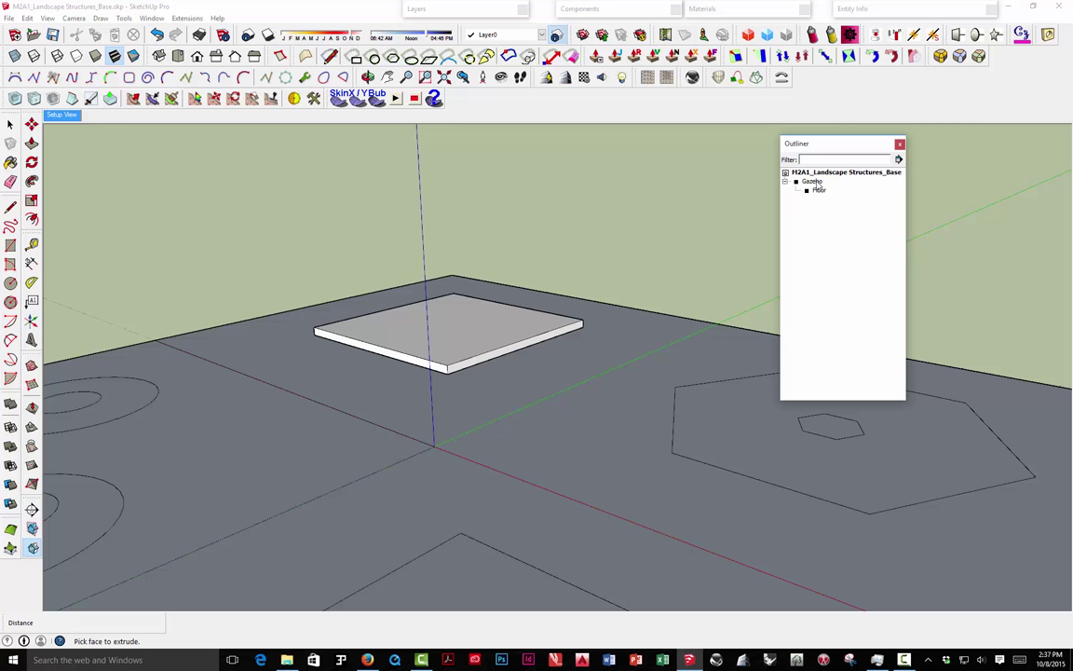
# Open the Gazebo group for editing and select the Floor group nested inside it.
pyautogui.doubleClick(816, 186)
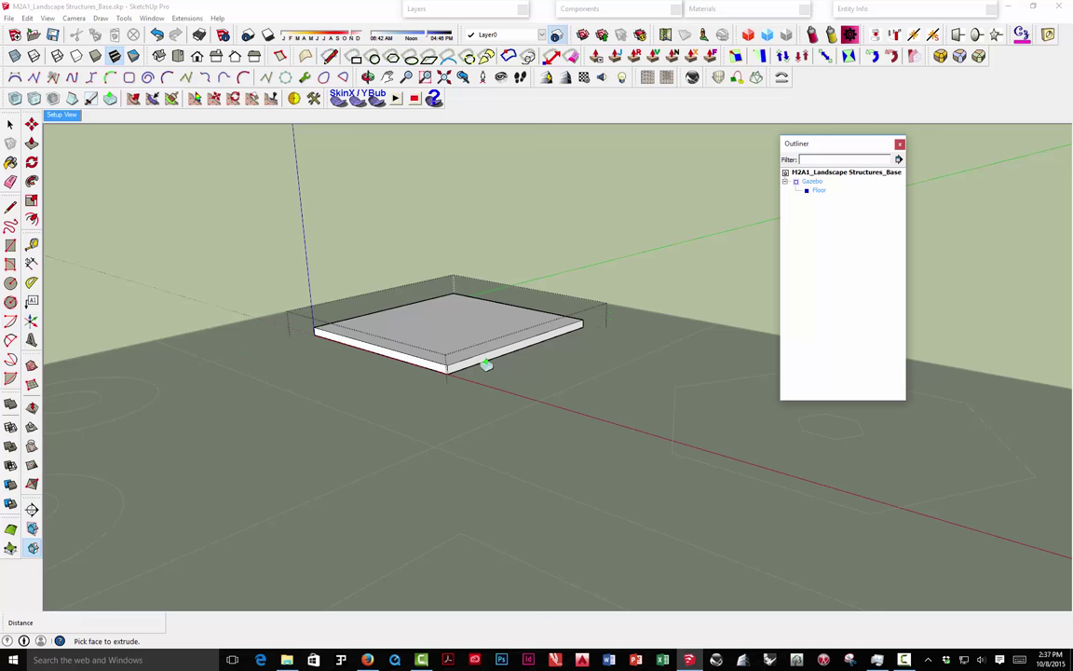
pyautogui.click(10, 124)
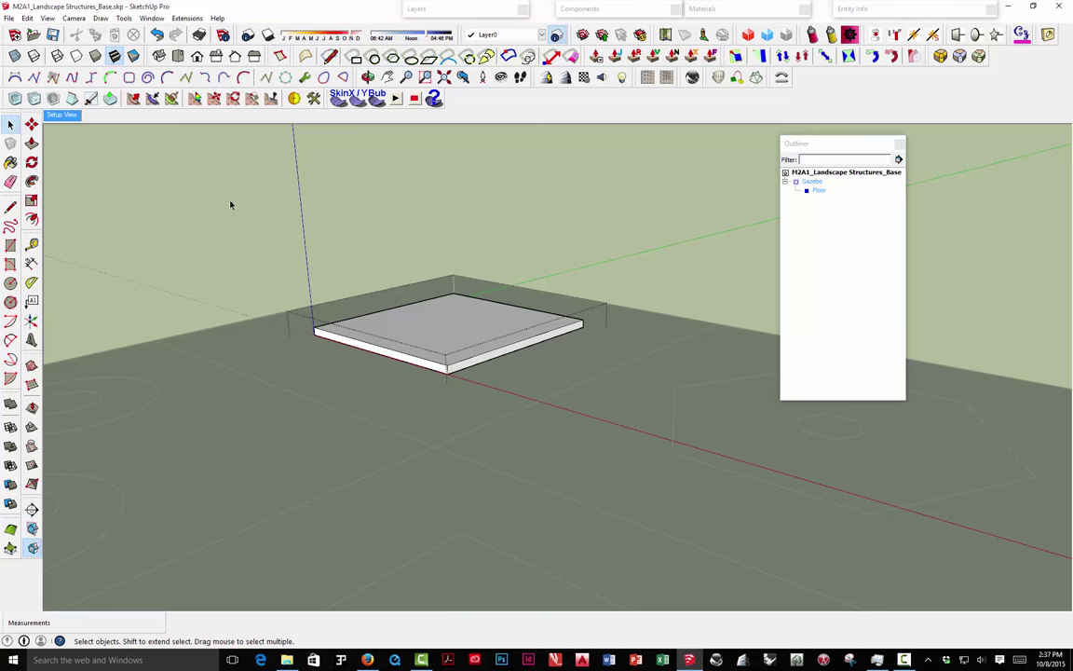
pyautogui.click(491, 324)
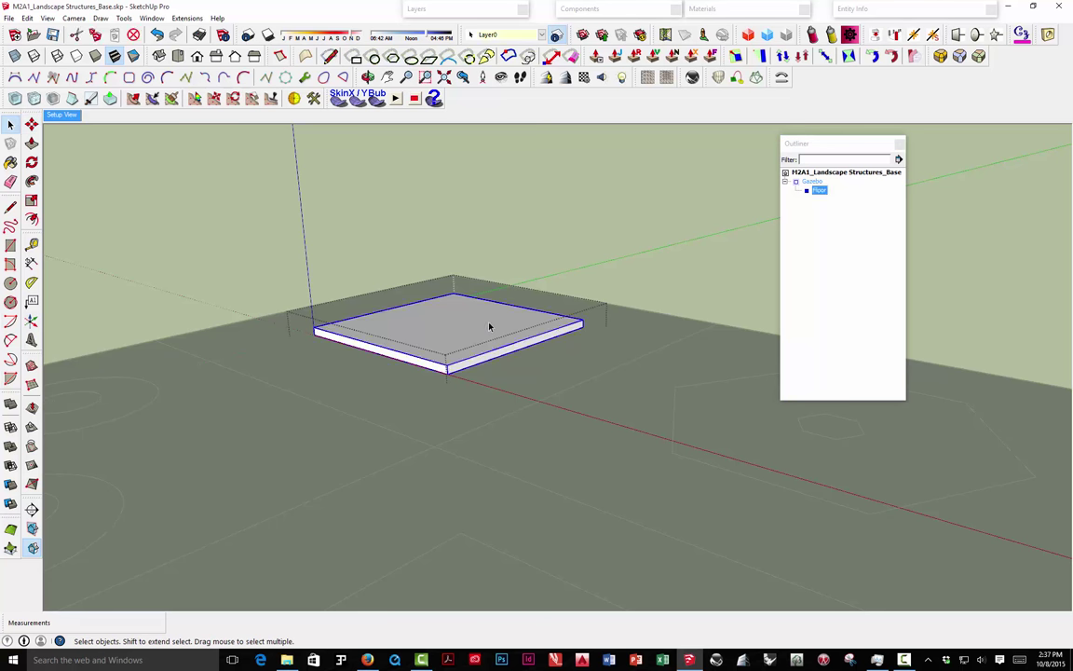
pyautogui.moveTo(491, 324); pyautogui.dragTo(469, 314, button='middle')
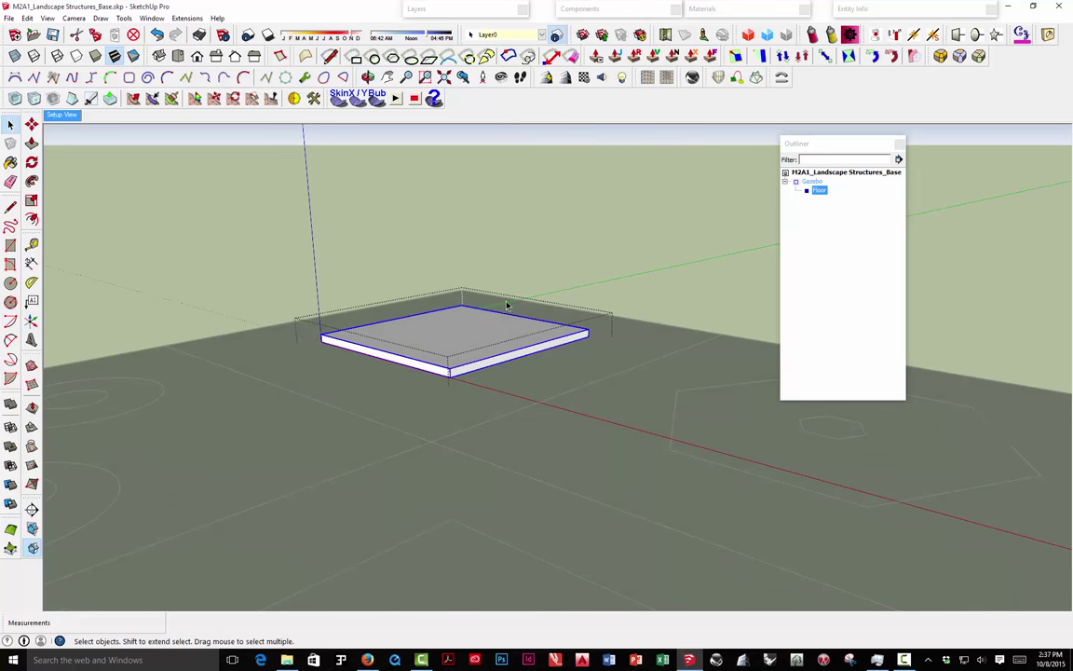
pyautogui.click(458, 278)
pyautogui.click(819, 191)
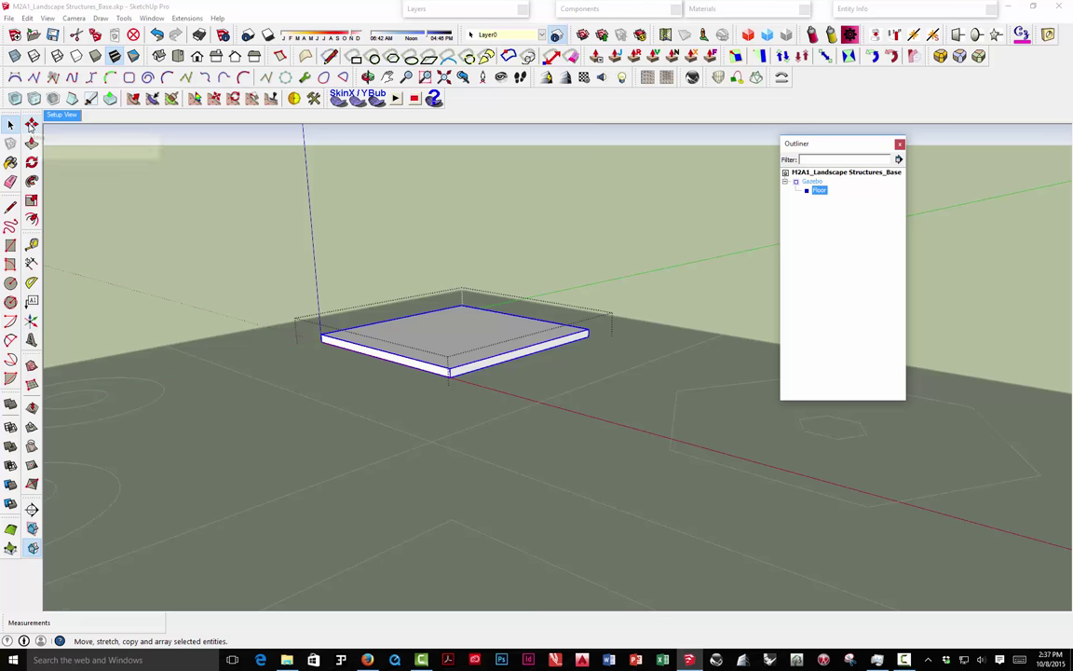
pyautogui.moveTo(187, 228); pyautogui.dragTo(200, 247, button='middle')
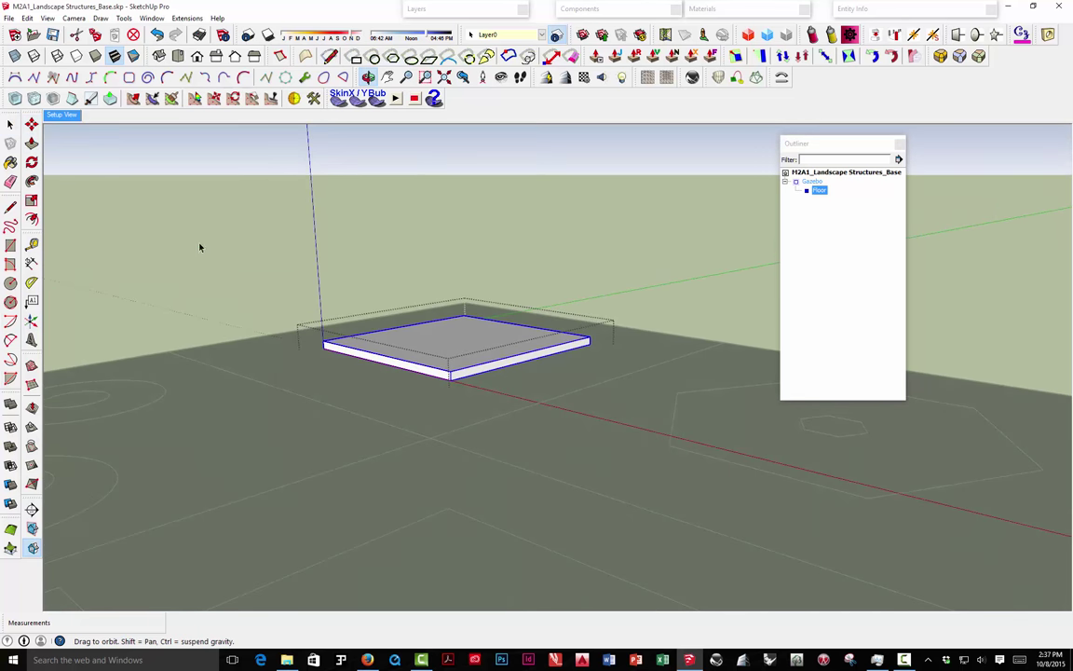
# Copy the Floor group straight up along the blue axis by 8'6" within the Gazebo group.
pyautogui.click(32, 123)
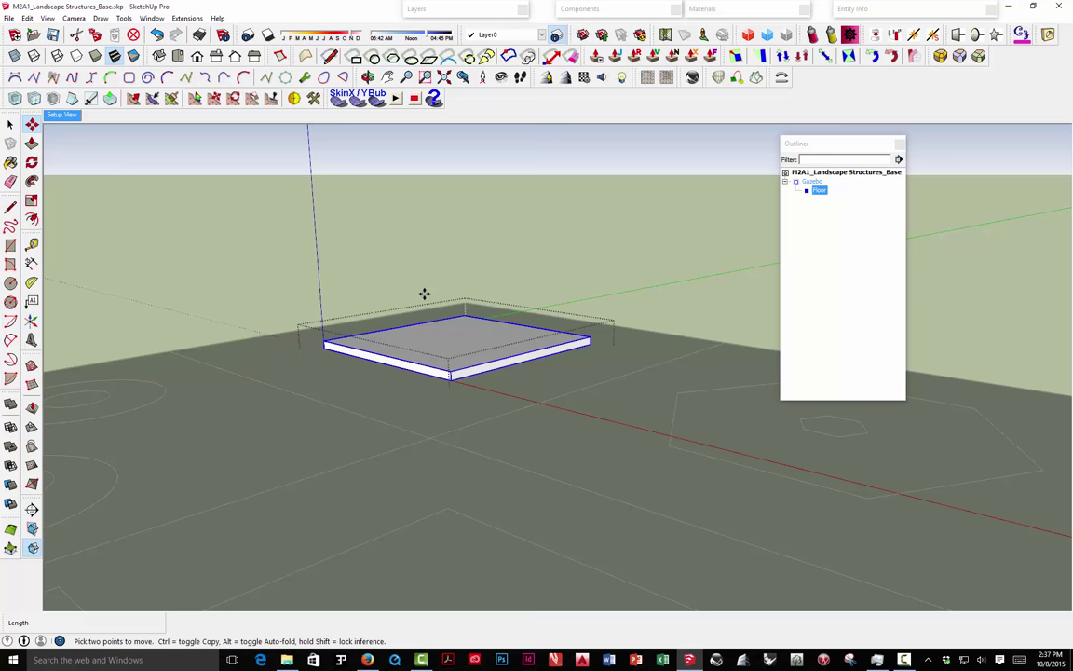
pyautogui.keyDown('ctrl'); pyautogui.click(589, 343); pyautogui.keyUp('ctrl')
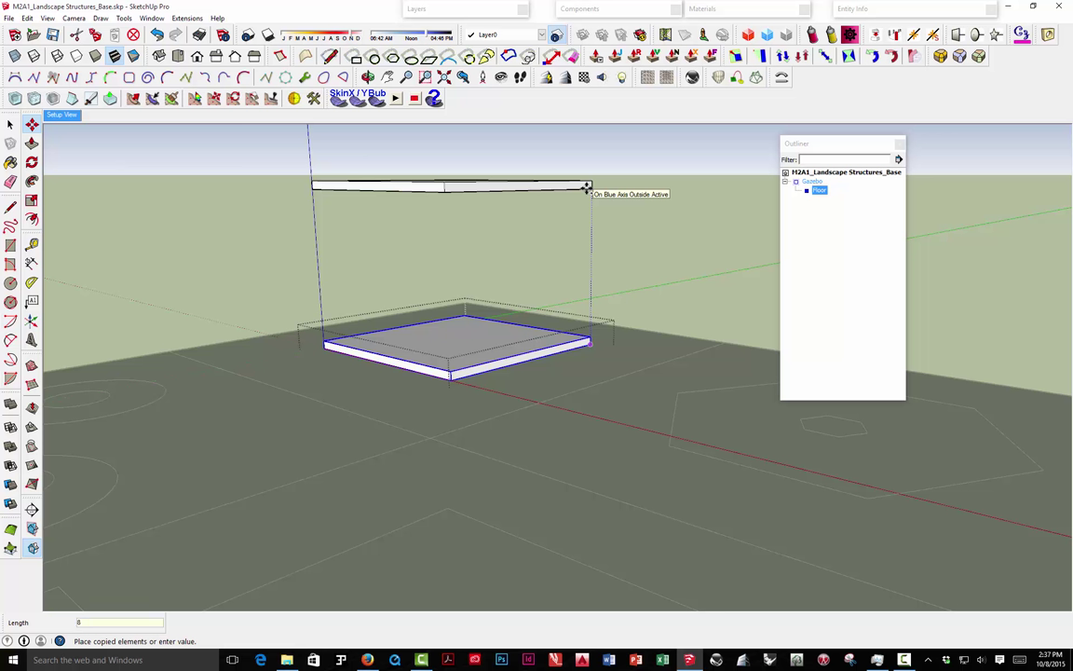
pyautogui.write("8'")
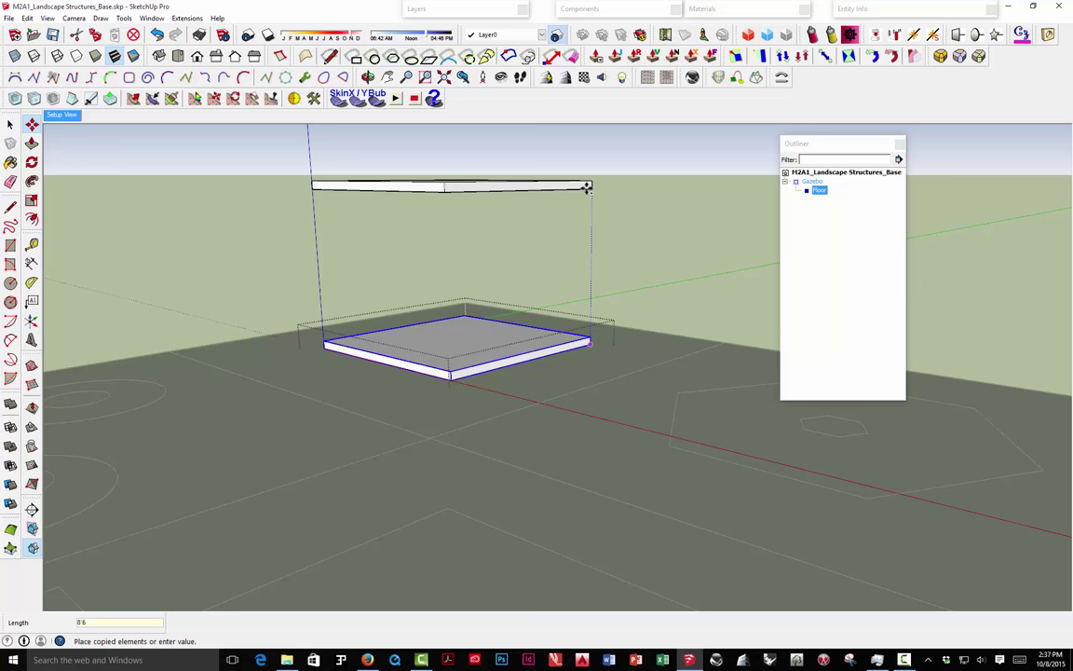
pyautogui.write('6"')
pyautogui.press('Return')
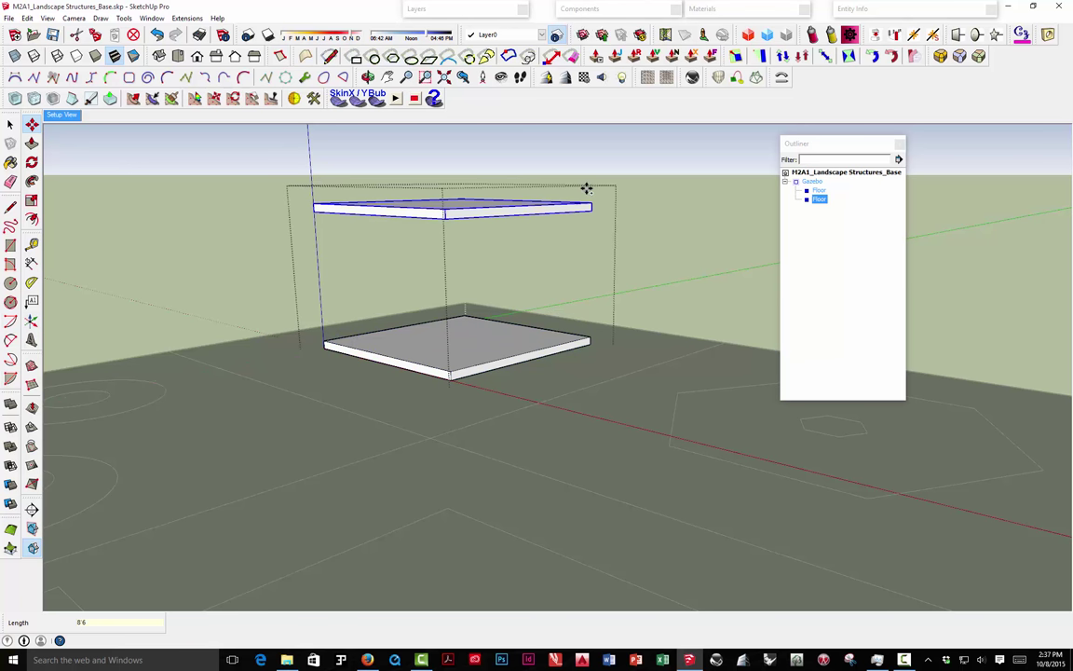
# Rename the upper copy of the Floor group as Roof in the Outliner.
pyautogui.moveTo(483, 231)
pyautogui.mouseDown(button='middle')
pyautogui.moveTo(479, 277)
pyautogui.moveTo(473, 224)
pyautogui.mouseUp(button='middle')
pyautogui.press('m')
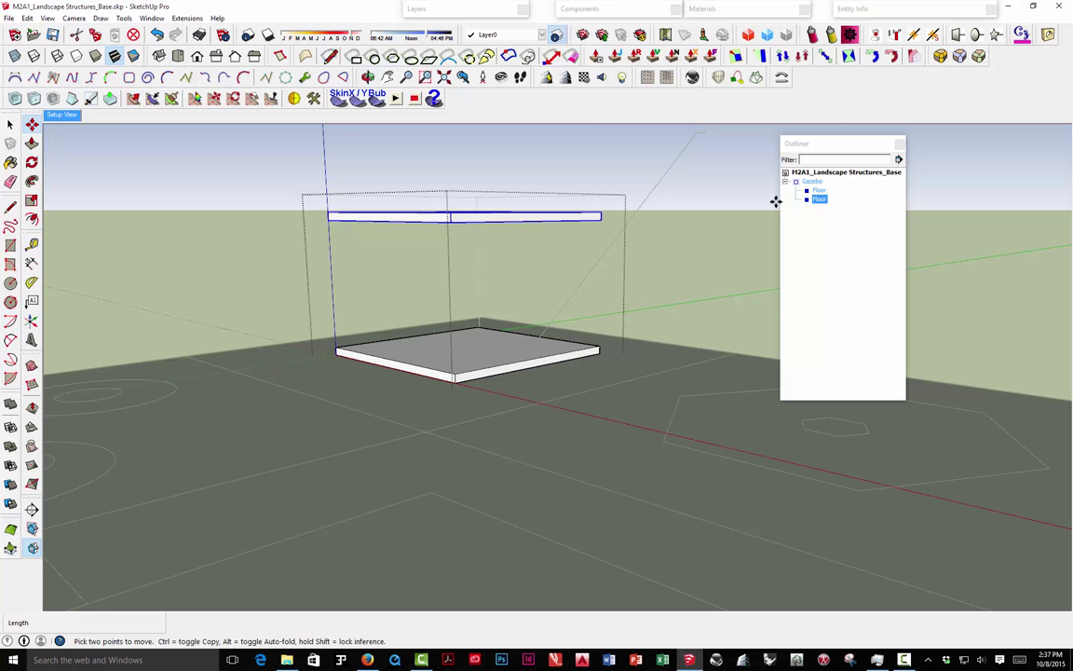
pyautogui.rightClick(824, 201)
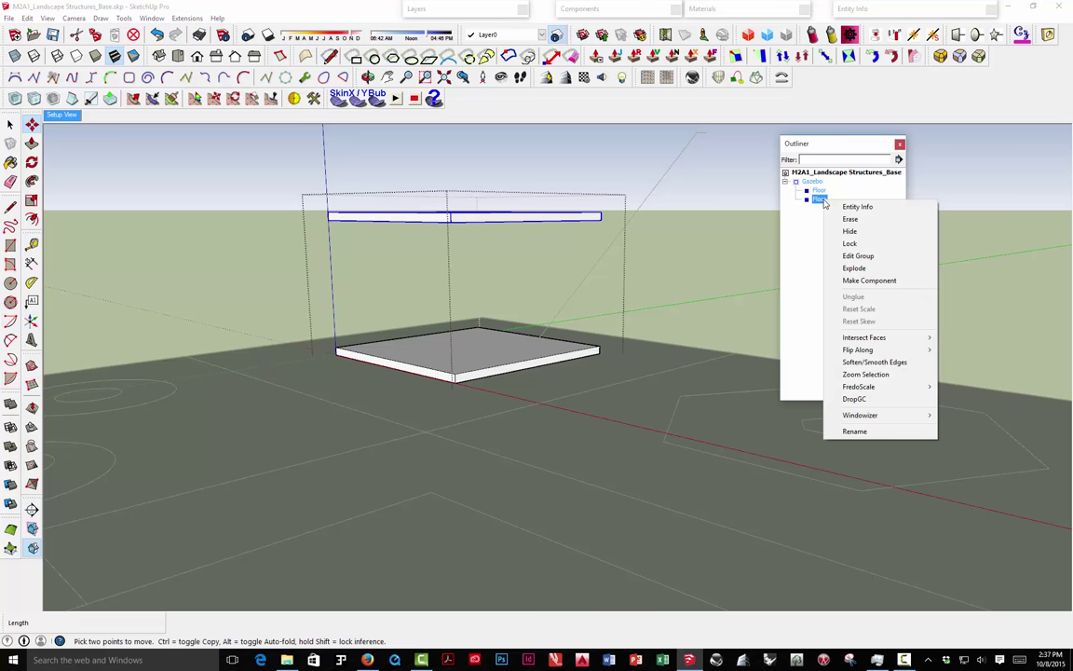
pyautogui.click(857, 431)
pyautogui.click(819, 200)
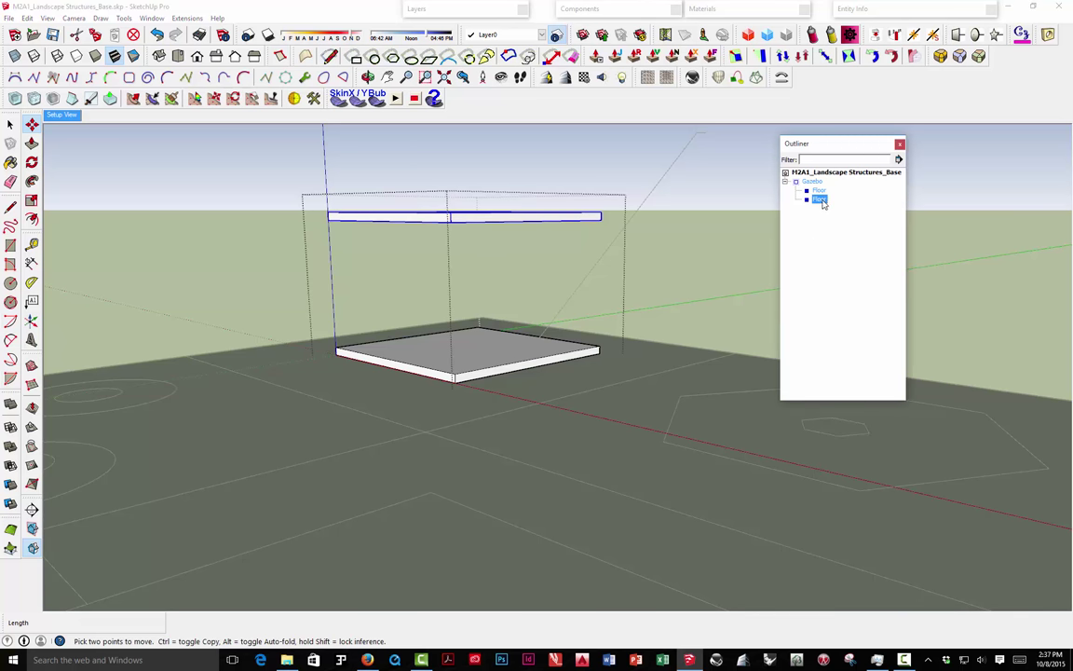
pyautogui.rightClick(818, 201)
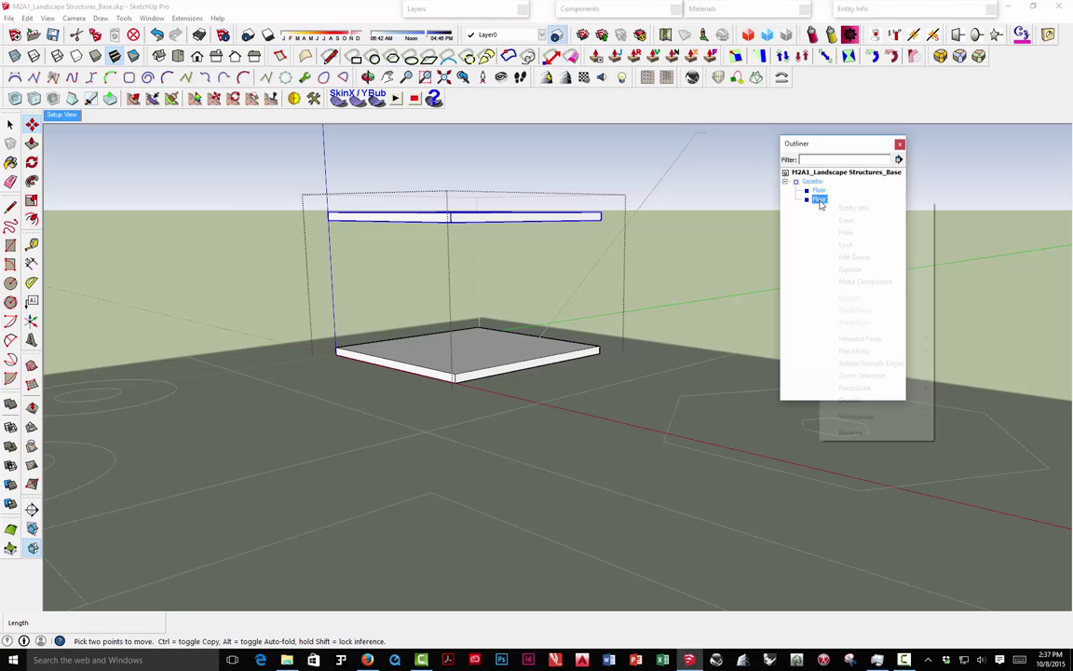
pyautogui.click(839, 424)
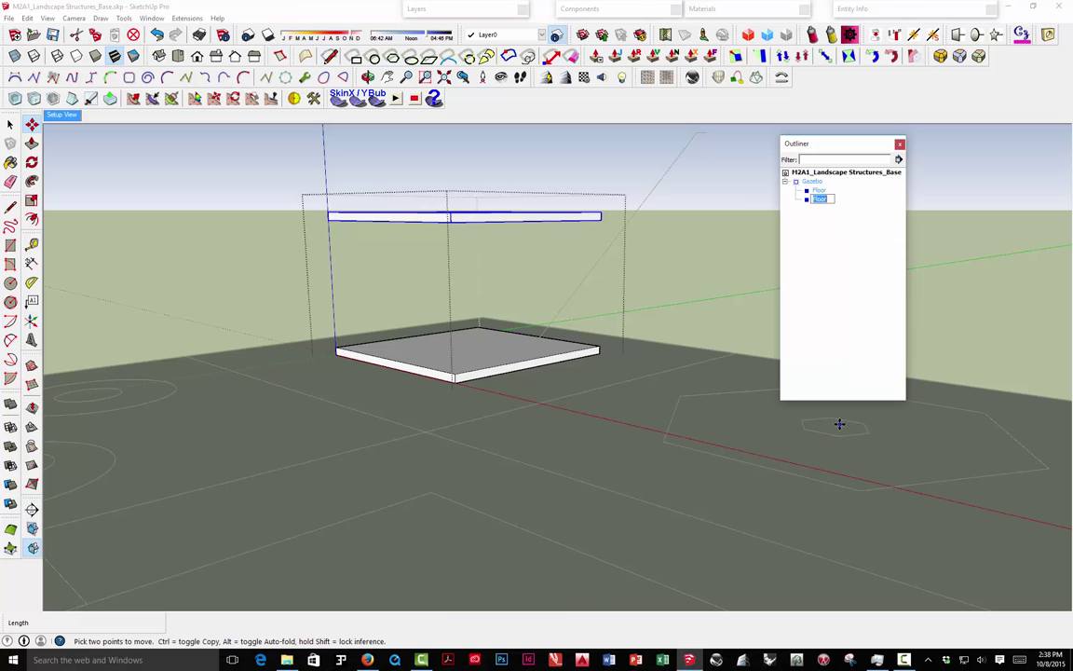
pyautogui.write('Ceiling')
pyautogui.press('BackSpace')
pyautogui.press('BackSpace')
pyautogui.write('f')
pyautogui.click(807, 202)
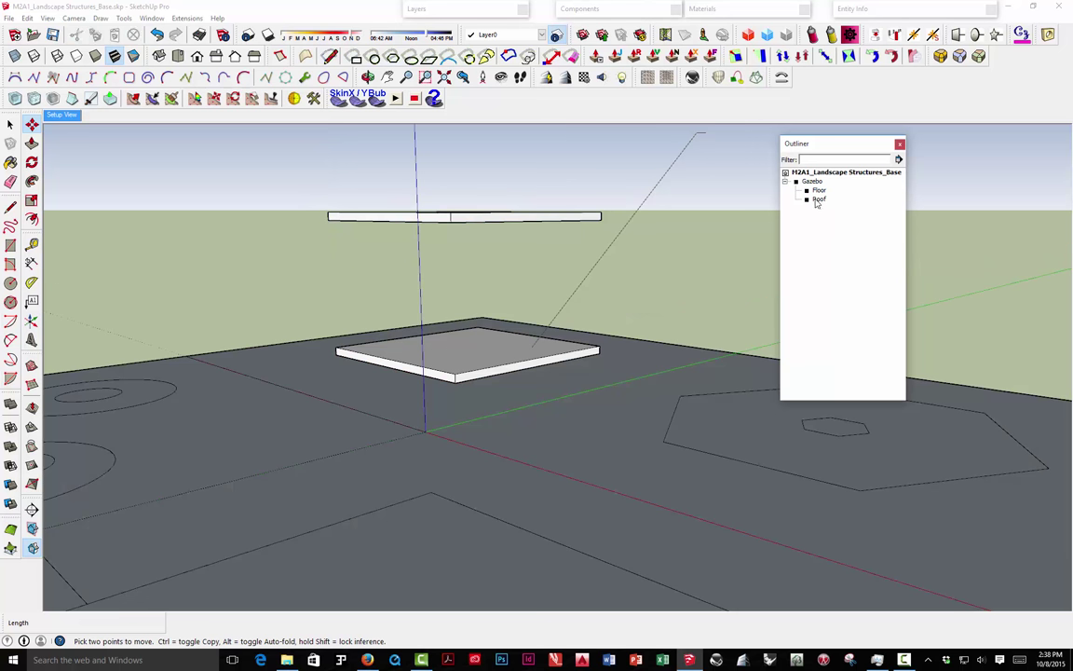
# Select the Gazebo, Floor and Roof groups in turn in the Outliner to check which geometry each one holds.
pyautogui.moveTo(562, 211); pyautogui.dragTo(568, 239, button='middle')
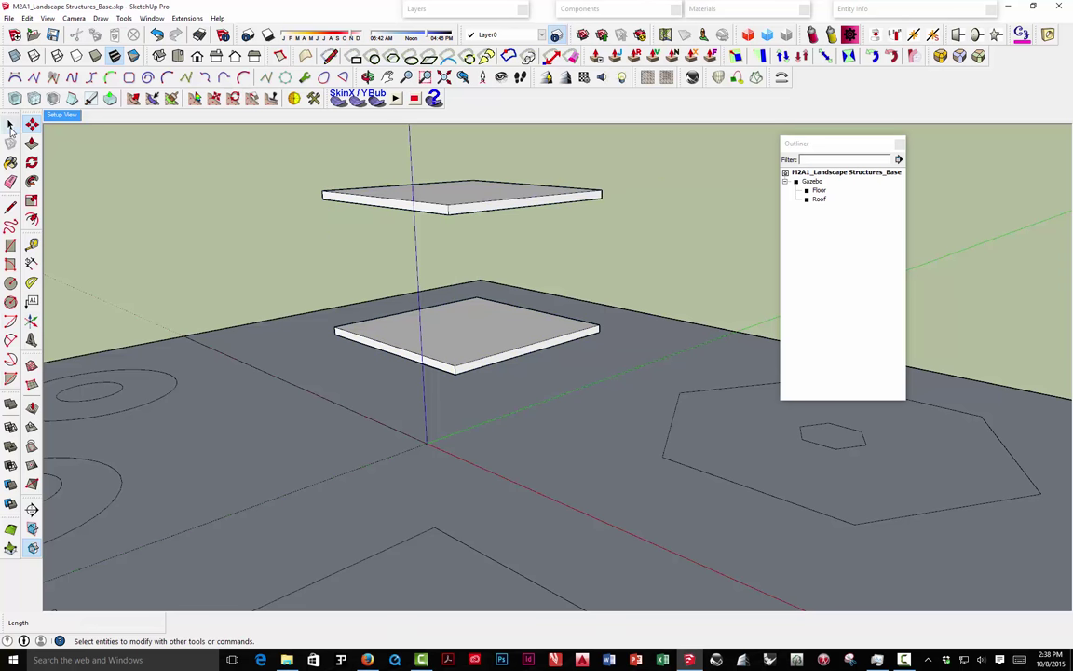
pyautogui.click(11, 124)
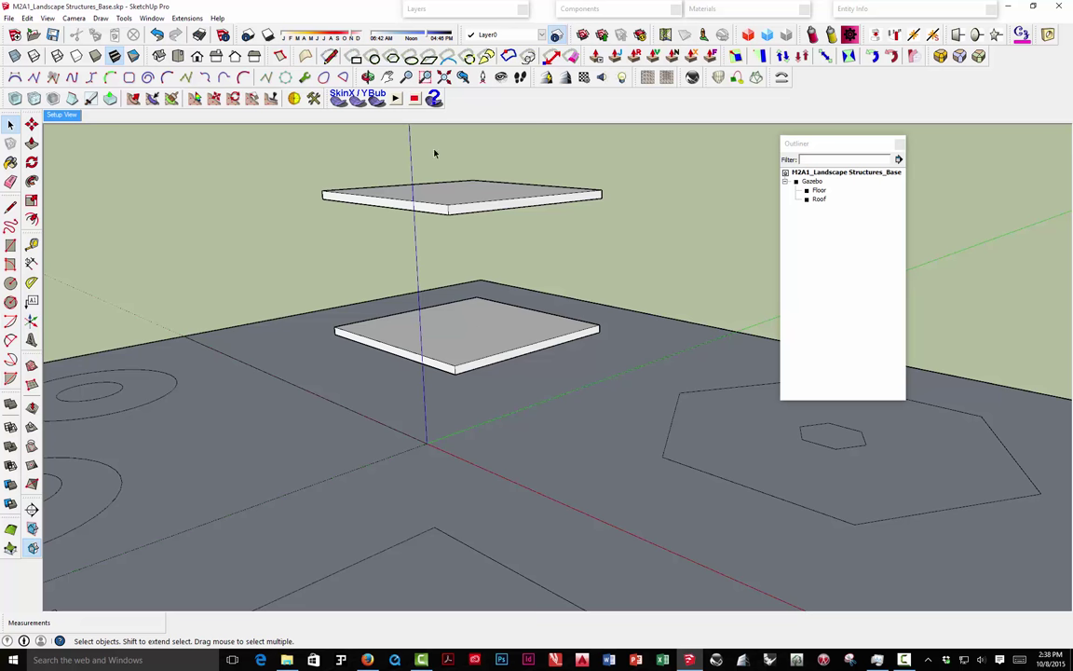
pyautogui.click(812, 180)
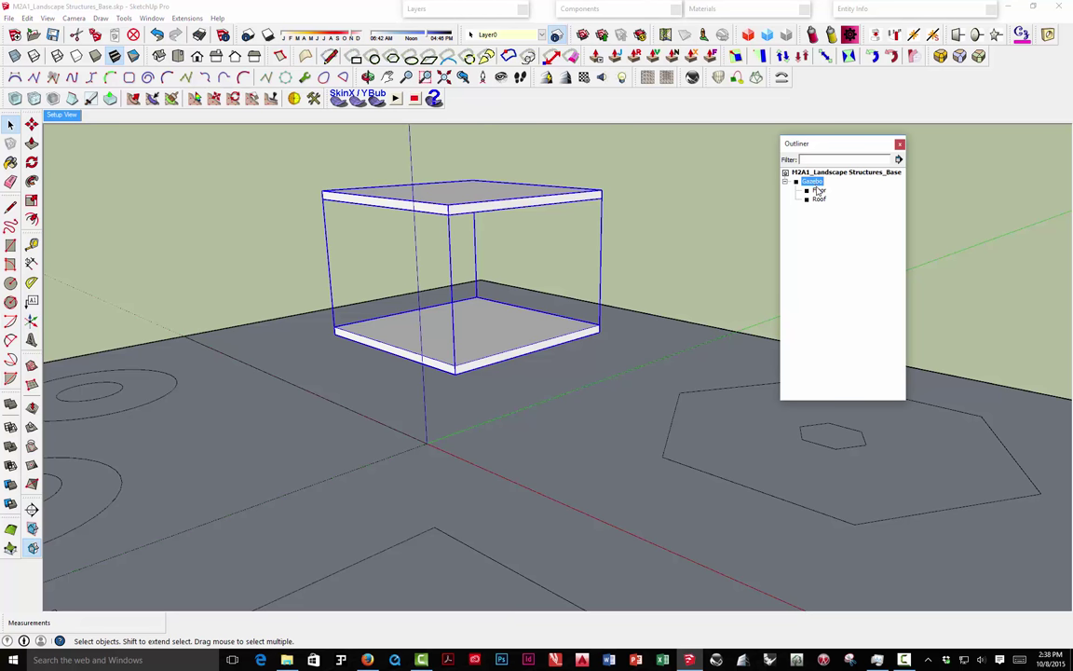
pyautogui.click(817, 190)
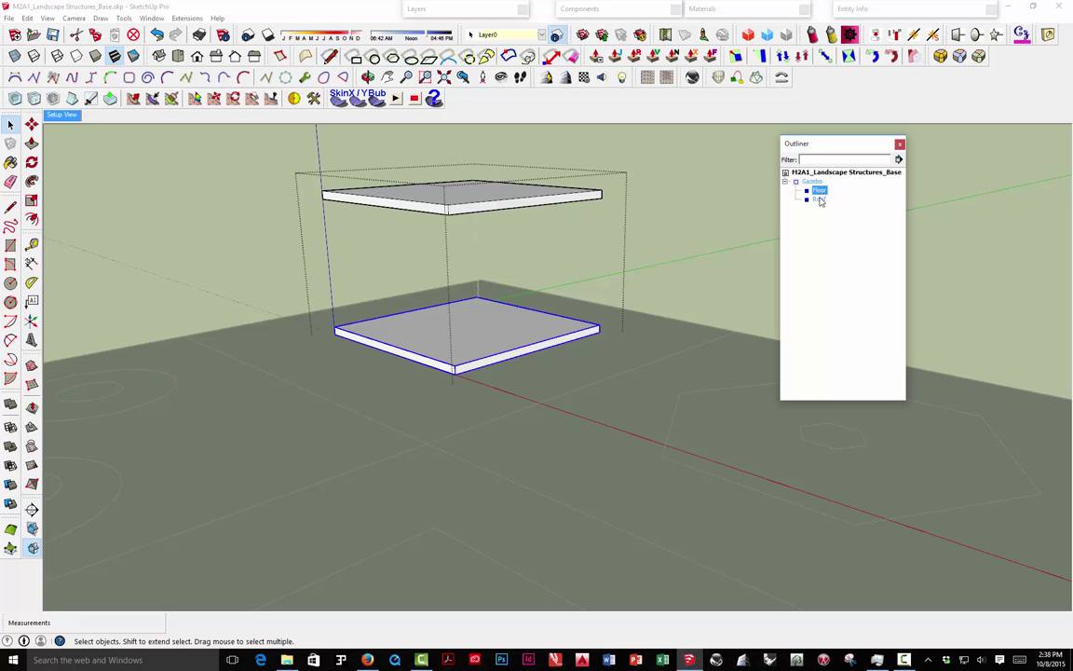
pyautogui.click(819, 199)
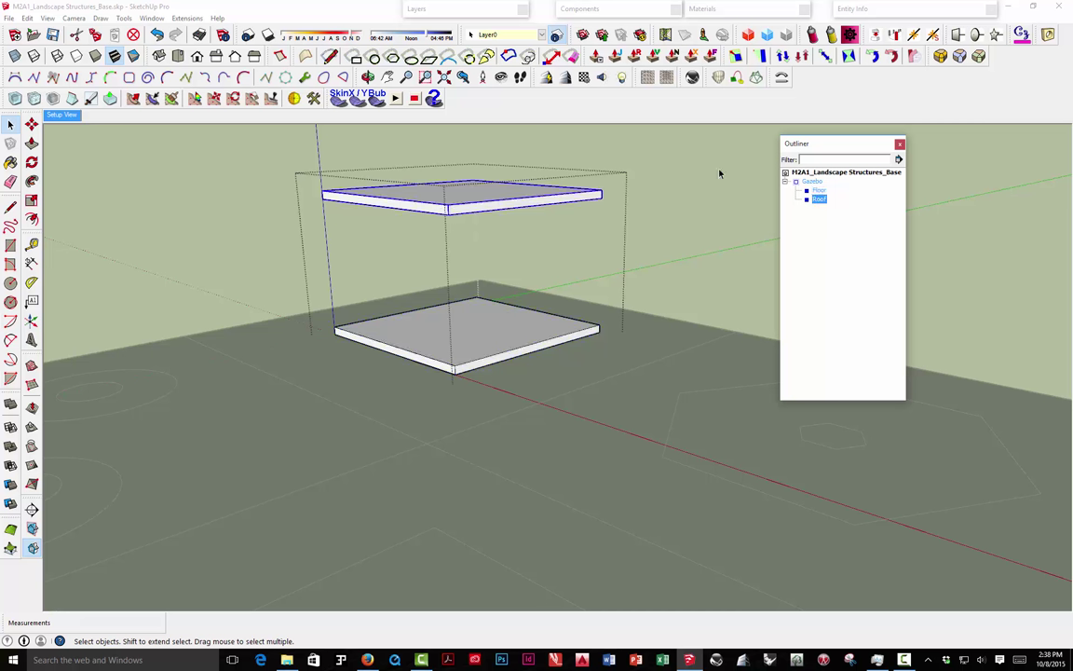
pyautogui.click(810, 182)
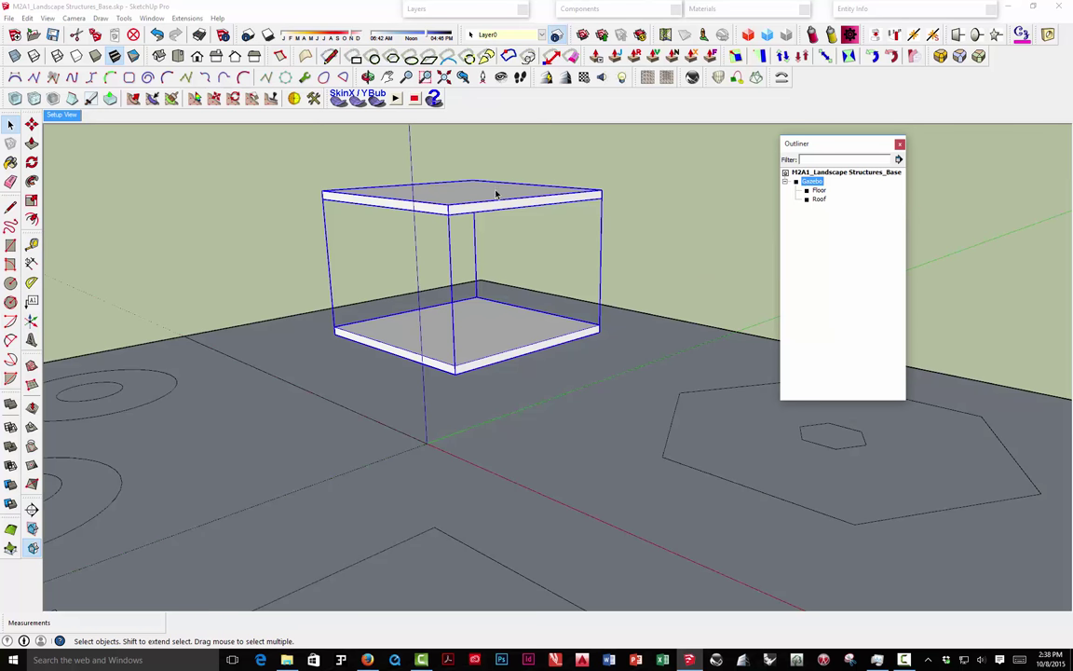
pyautogui.moveTo(495, 192); pyautogui.dragTo(483, 243, button='middle')
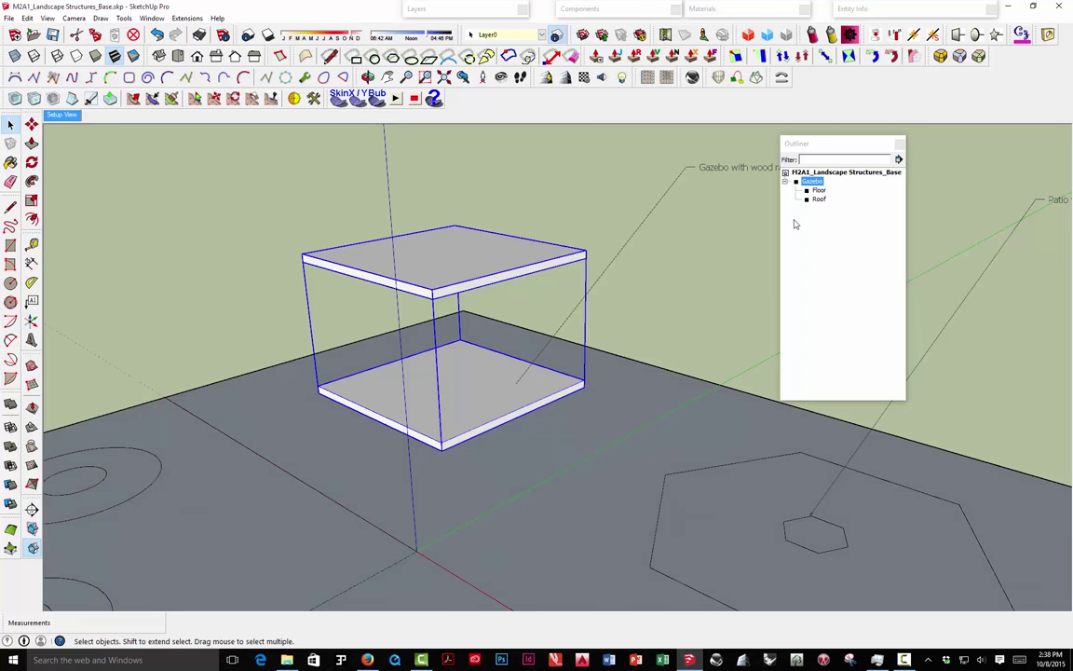
# Open the Roof group nested in Gazebo for editing.
pyautogui.click(821, 200)
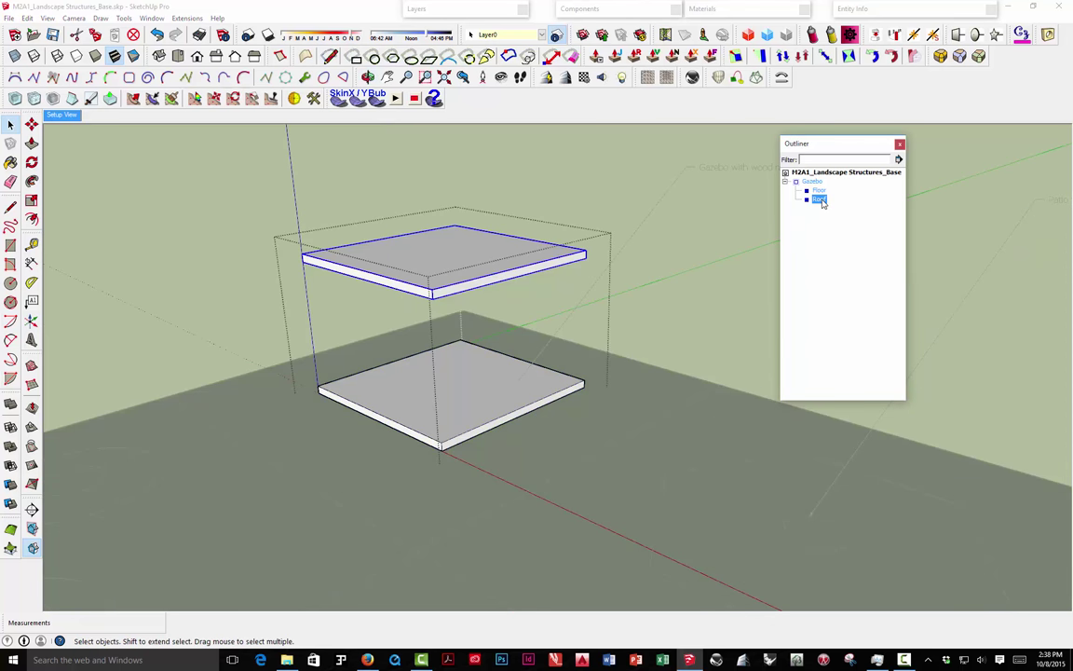
pyautogui.click(524, 232)
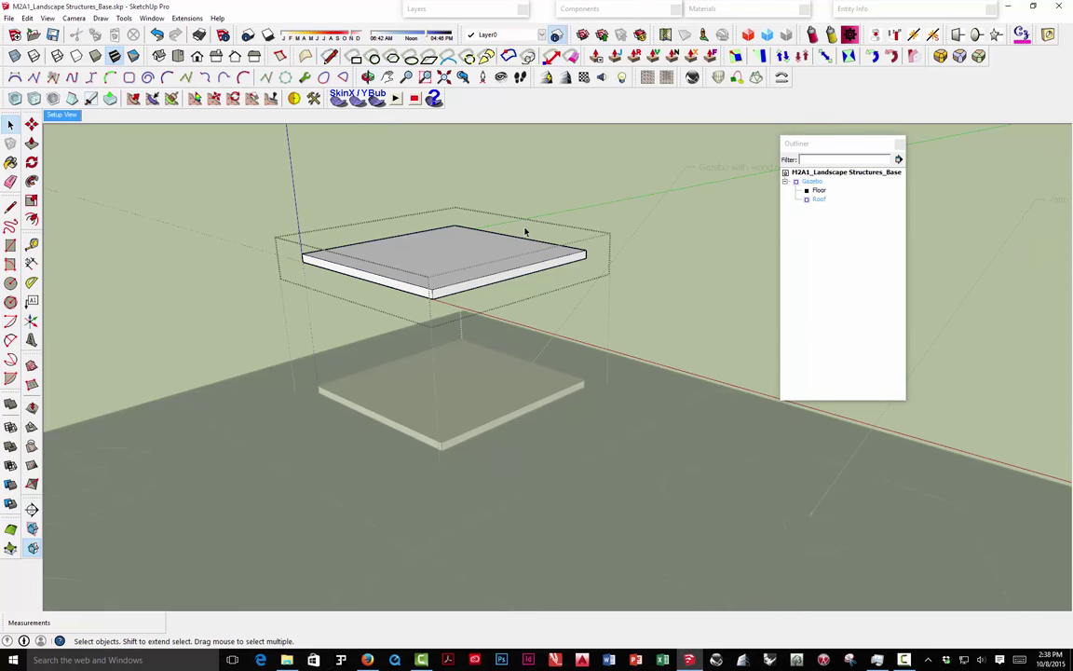
pyautogui.click(524, 232)
pyautogui.doubleClick(505, 252)
pyautogui.click(546, 232)
pyautogui.click(478, 251)
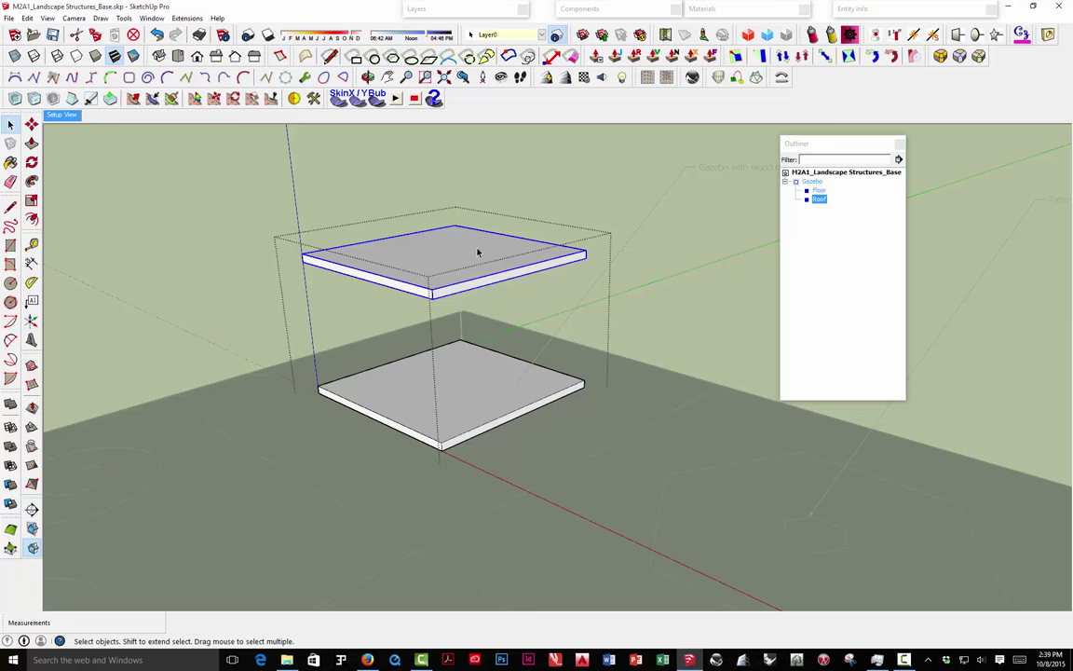
pyautogui.rightClick(478, 252)
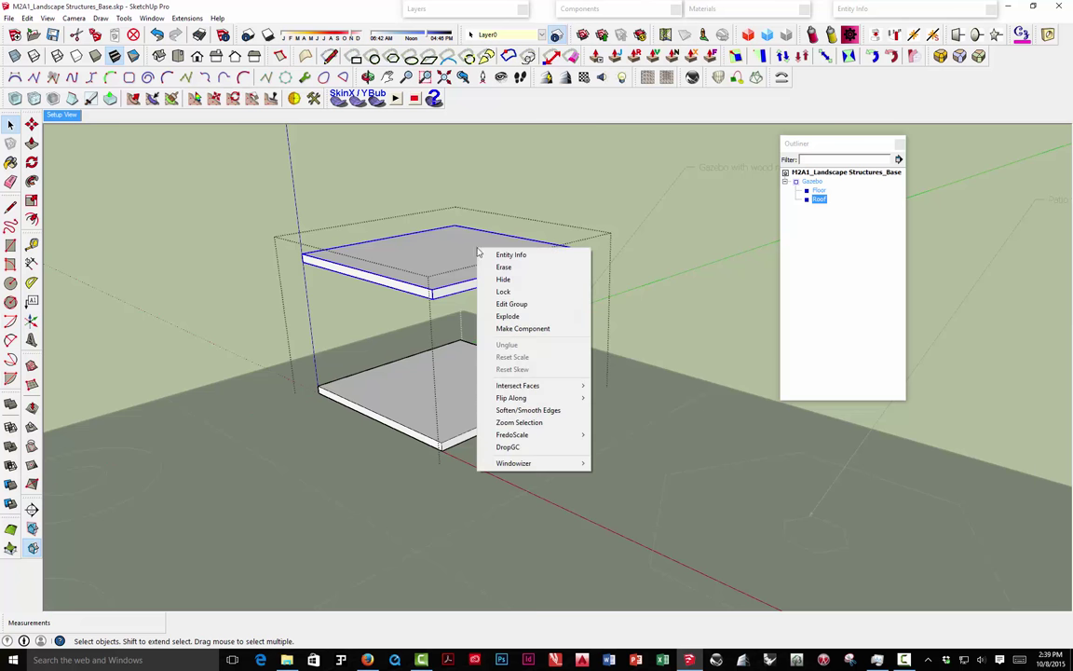
pyautogui.click(516, 305)
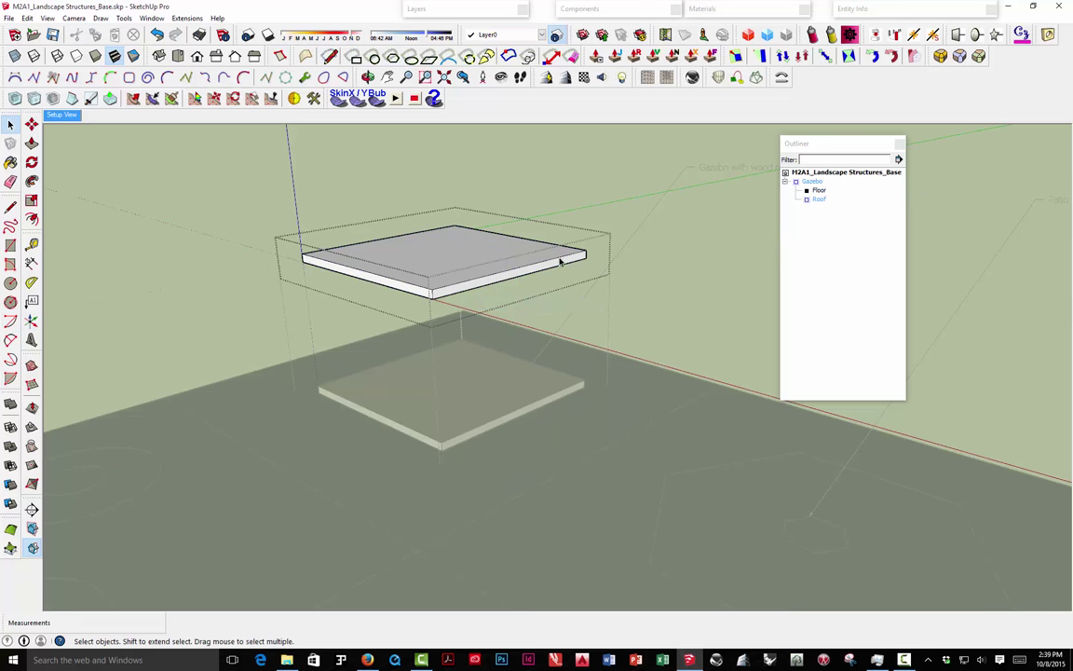
# Draw two crossing diagonal lines between opposite corners of the roof slab's top face.
pyautogui.click(457, 246)
pyautogui.moveTo(446, 244)
pyautogui.mouseDown(button='middle')
pyautogui.moveTo(433, 281)
pyautogui.moveTo(305, 196)
pyautogui.mouseUp(button='middle')
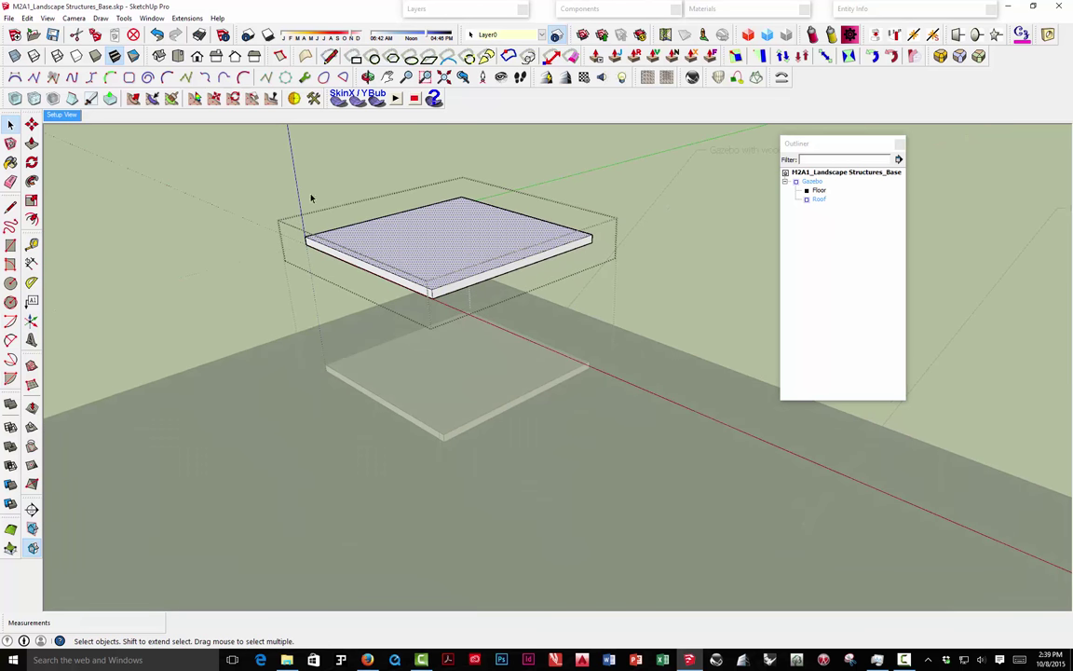
pyautogui.press('l')
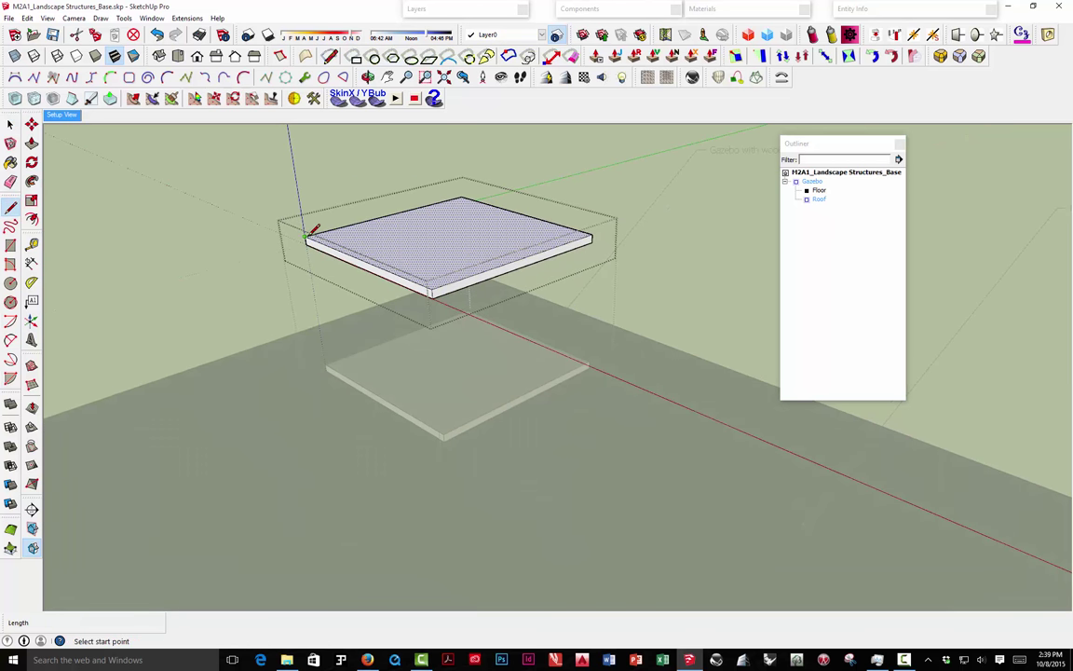
pyautogui.click(306, 236)
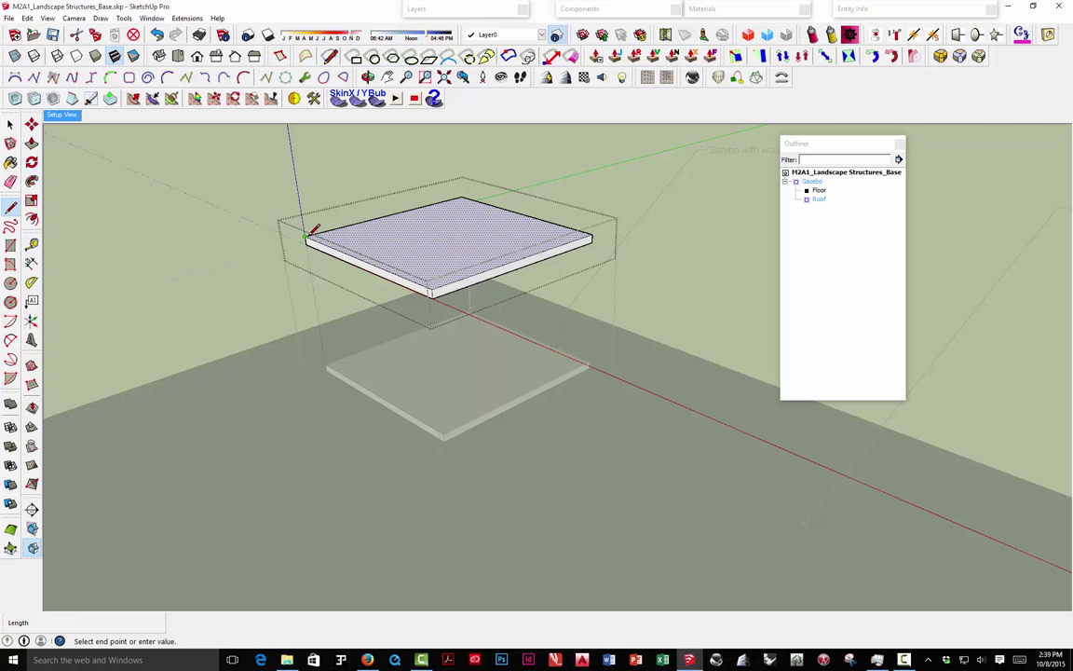
pyautogui.click(590, 237)
pyautogui.click(461, 196)
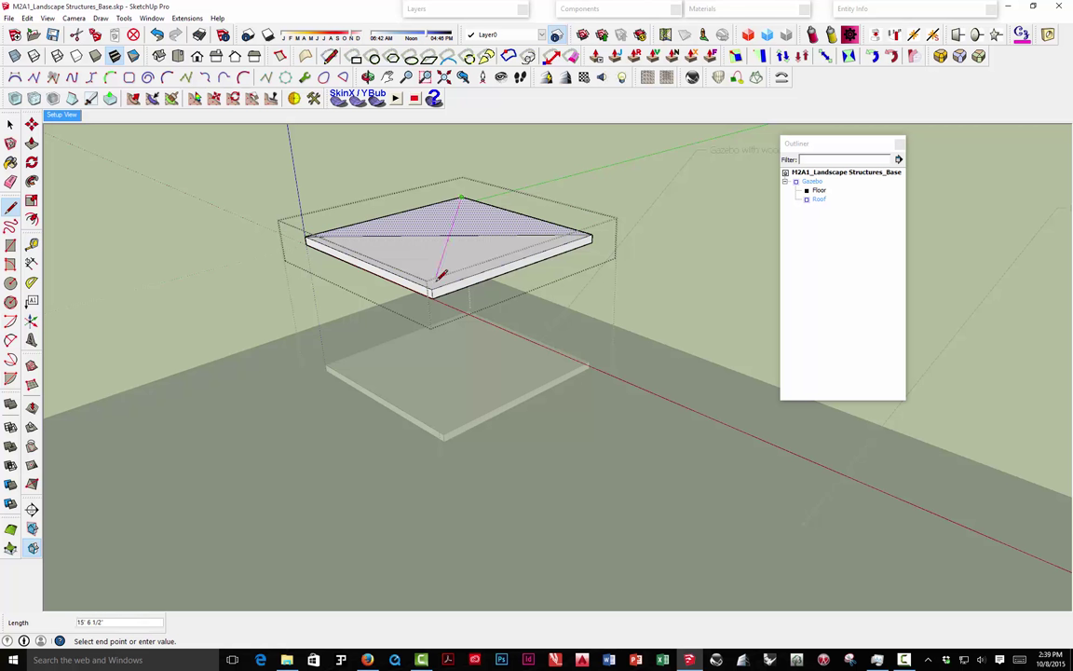
pyautogui.click(449, 234)
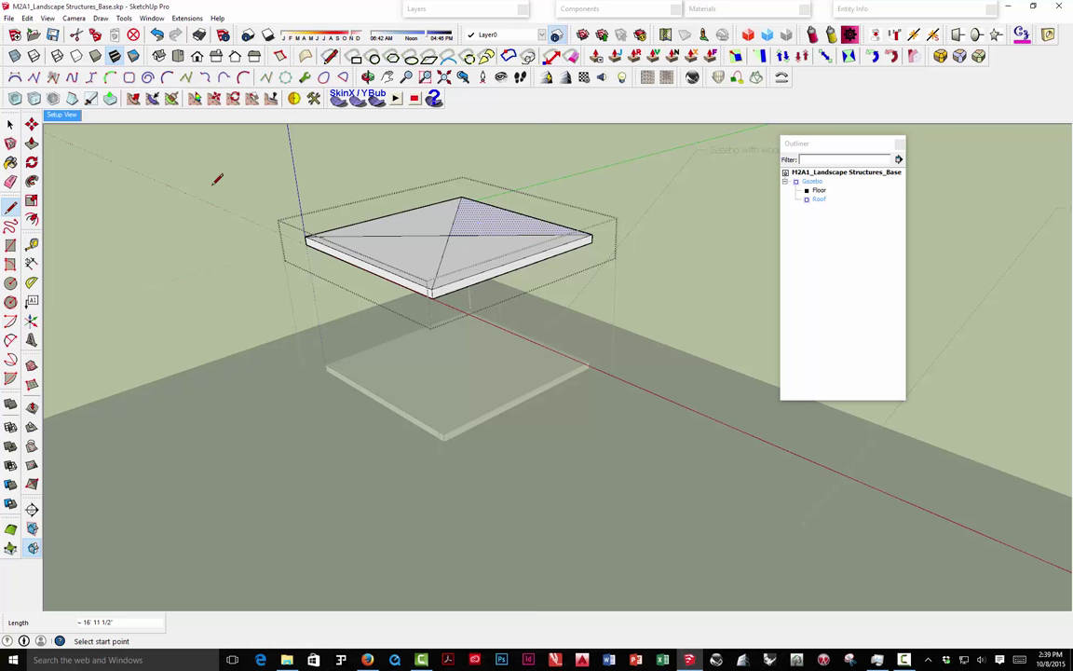
# Raise the crossing point of the diagonals on the roof slab 3' along the blue axis to form a pitched roof.
pyautogui.click(31, 124)
pyautogui.moveTo(334, 239); pyautogui.dragTo(423, 278, button='middle')
pyautogui.scroll(3, 423, 278)
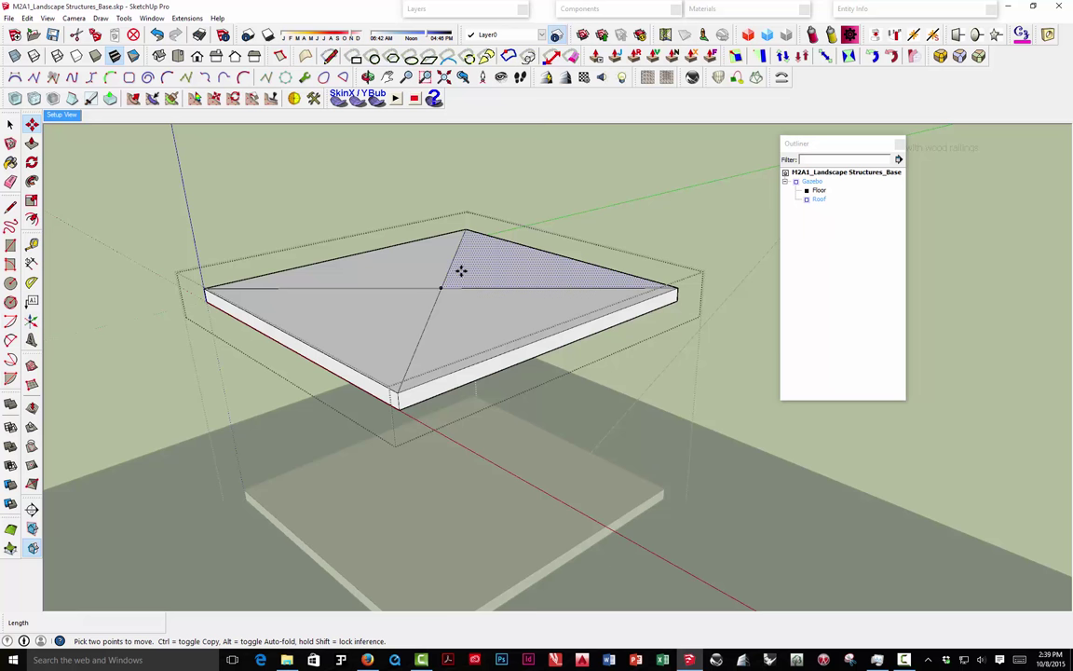
pyautogui.click(437, 289)
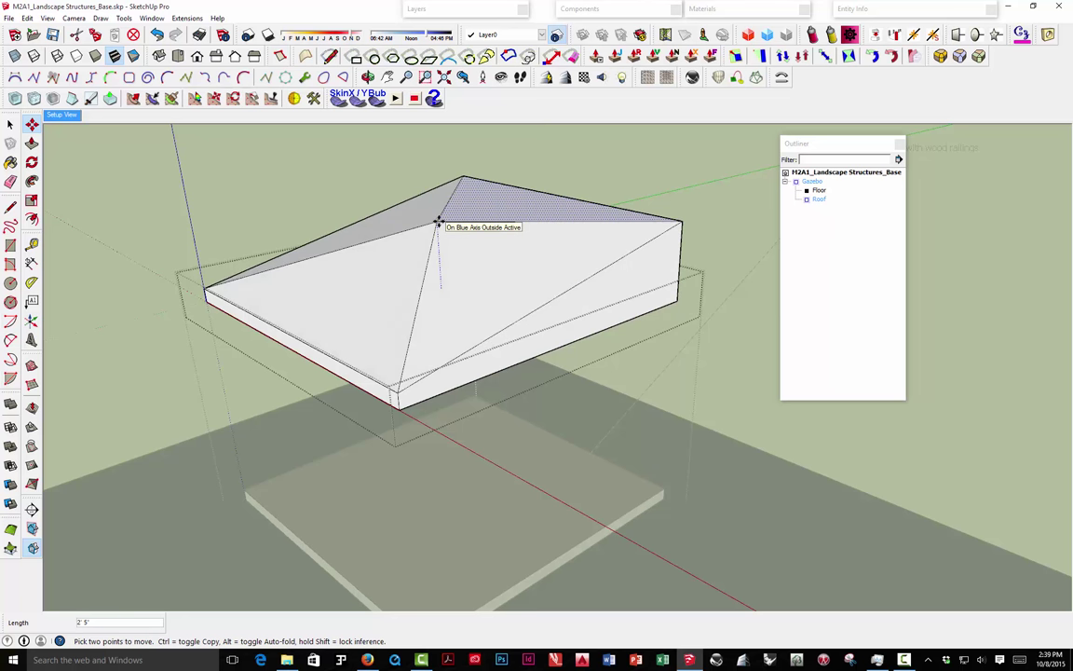
pyautogui.press('Escape')
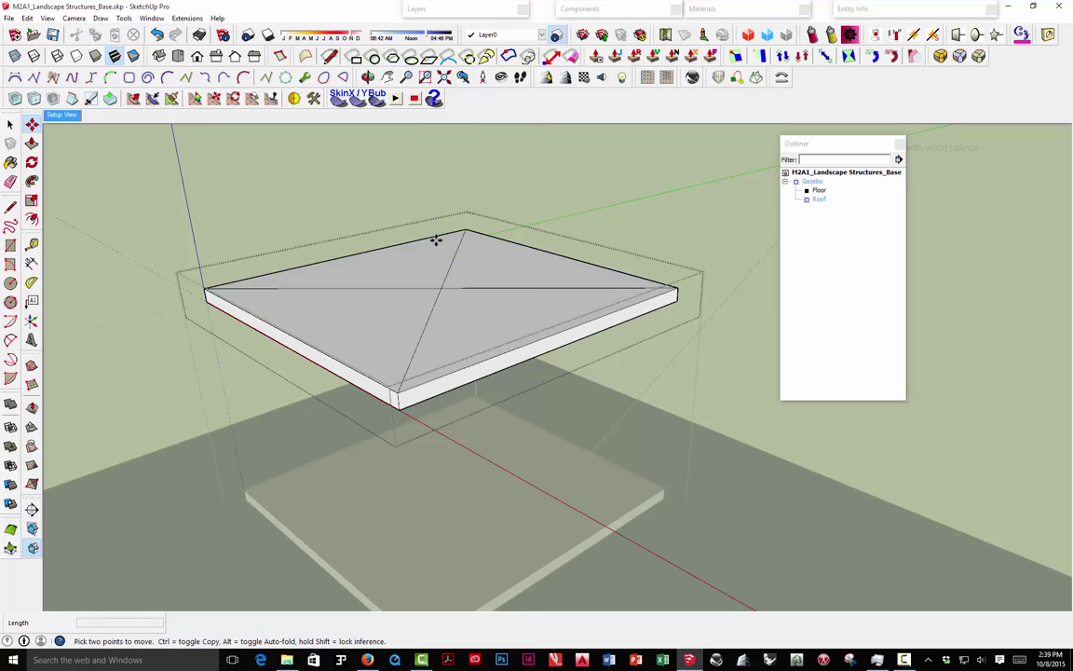
pyautogui.scroll(4, 443, 290)
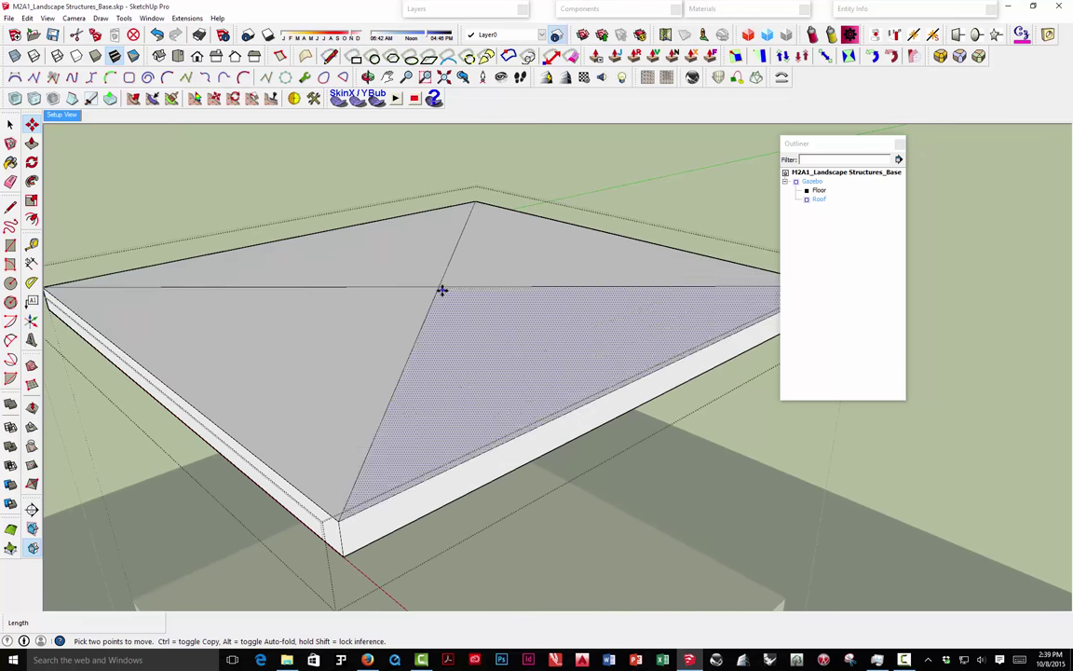
pyautogui.scroll(-5, 441, 290)
pyautogui.moveTo(440, 292)
pyautogui.mouseDown(button='middle')
pyautogui.moveTo(433, 256)
pyautogui.moveTo(444, 281)
pyautogui.mouseUp(button='middle')
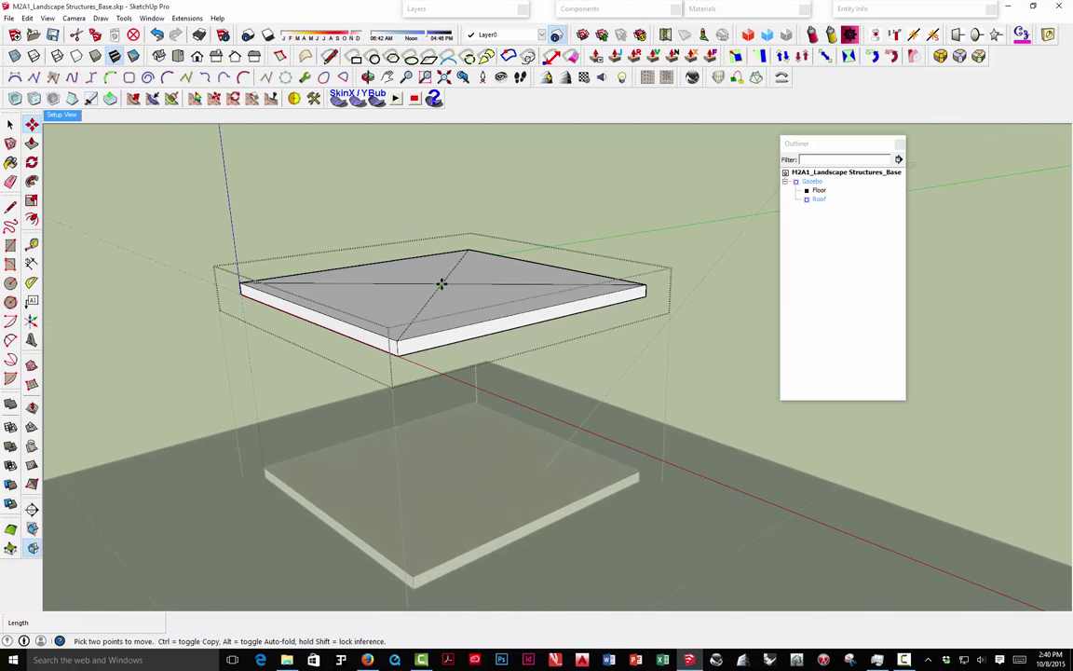
pyautogui.click(441, 284)
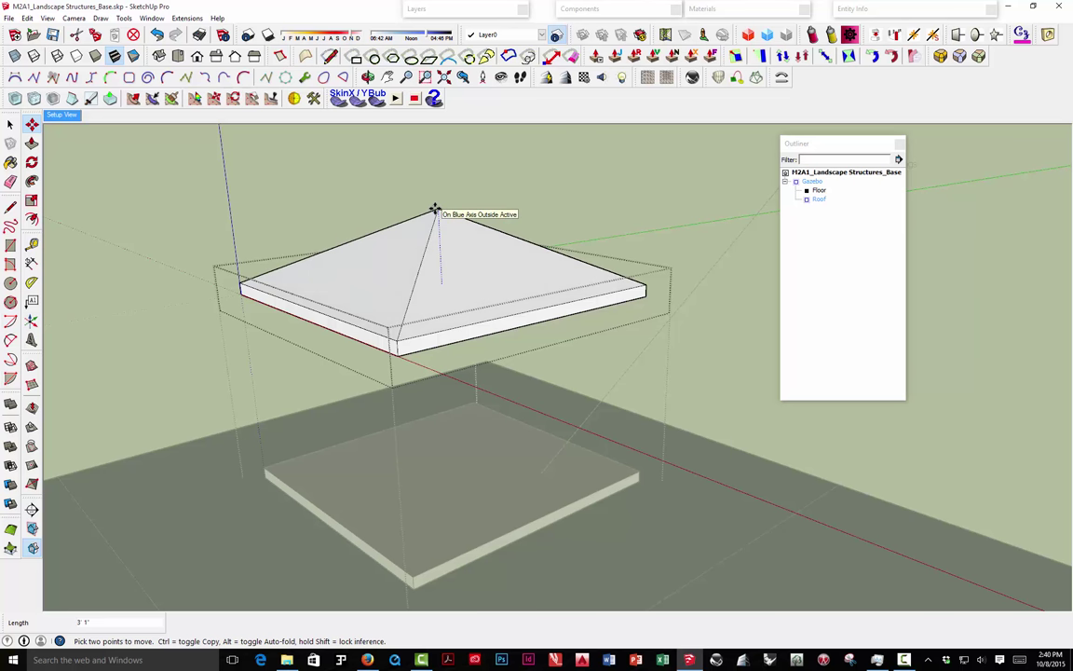
pyautogui.write('3')
pyautogui.press('Return')
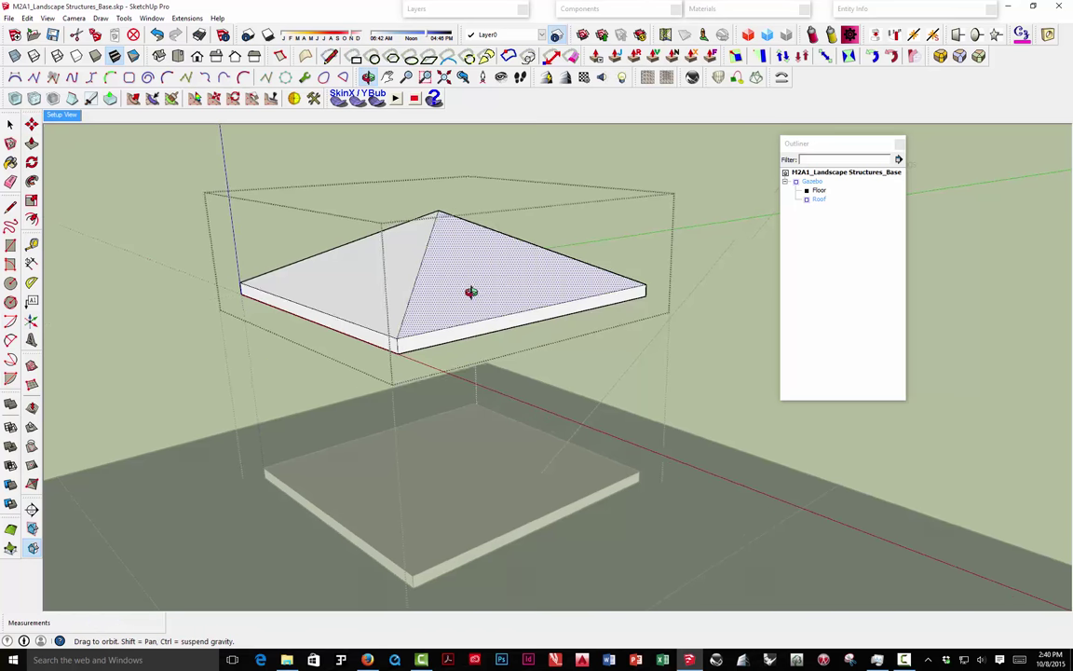
# Close the Roof group and return to editing the enclosing Gazebo group.
pyautogui.moveTo(473, 293)
pyautogui.mouseDown(button='middle')
pyautogui.moveTo(352, 204)
pyautogui.moveTo(449, 204)
pyautogui.moveTo(481, 283)
pyautogui.moveTo(480, 292)
pyautogui.moveTo(455, 226)
pyautogui.moveTo(457, 385)
pyautogui.moveTo(466, 297)
pyautogui.mouseUp(button='middle')
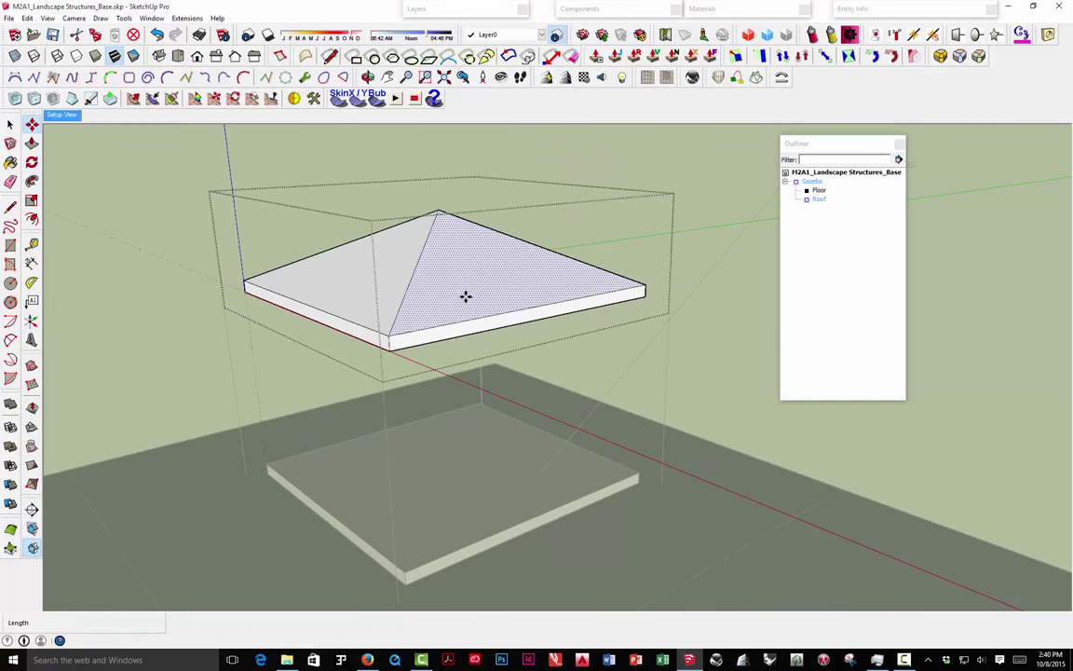
pyautogui.scroll(-3, 466, 297)
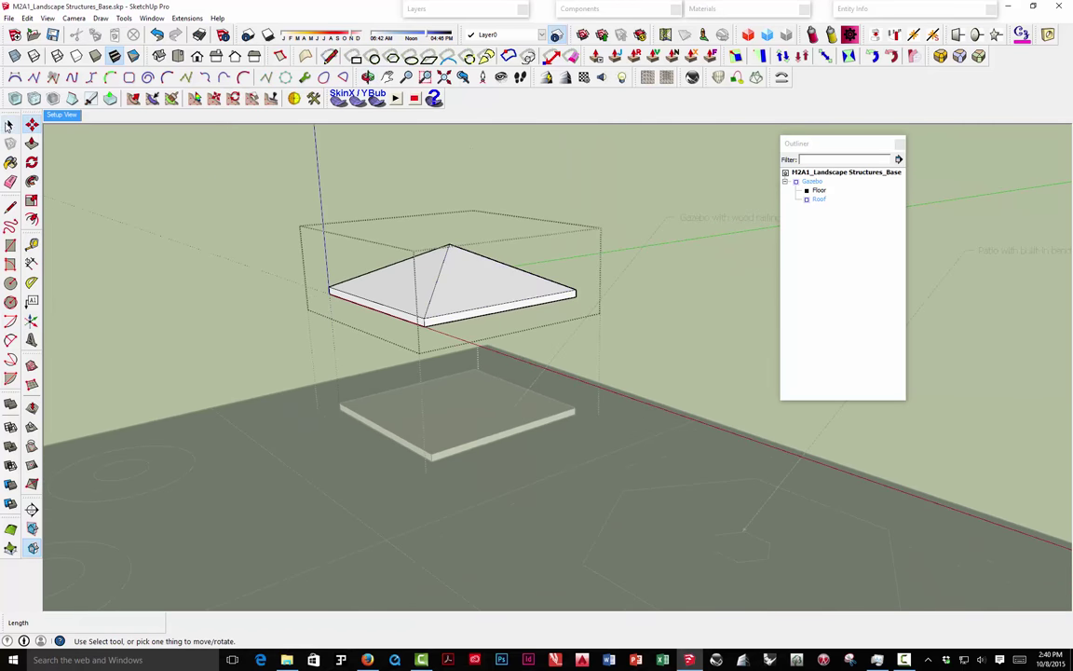
pyautogui.click(10, 123)
pyautogui.moveTo(415, 296); pyautogui.dragTo(445, 266, button='middle')
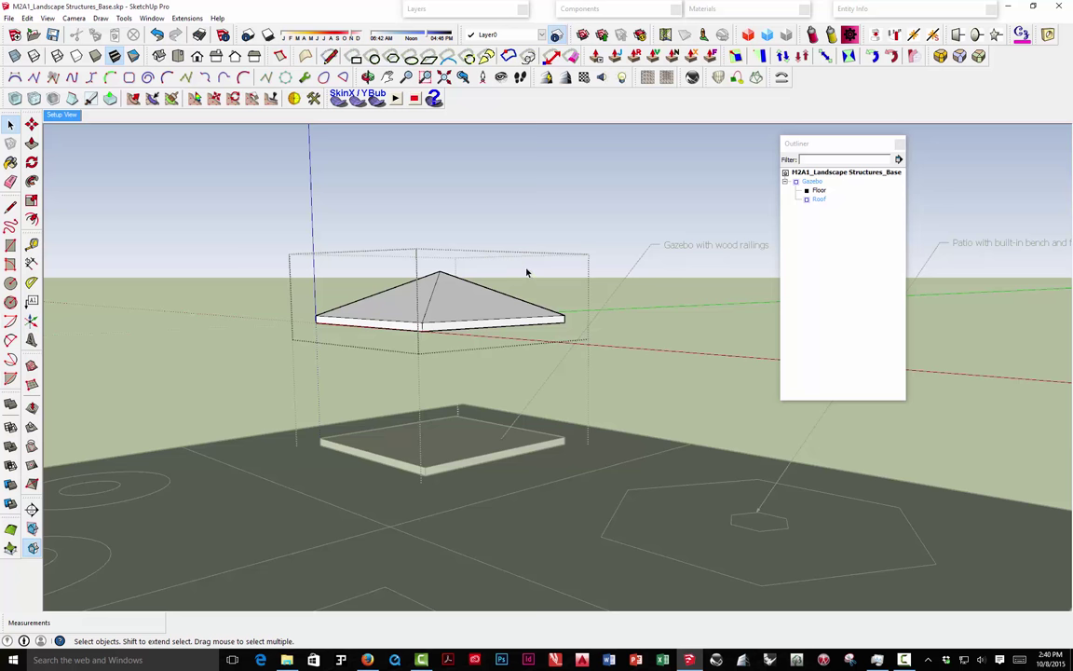
pyautogui.click(483, 386)
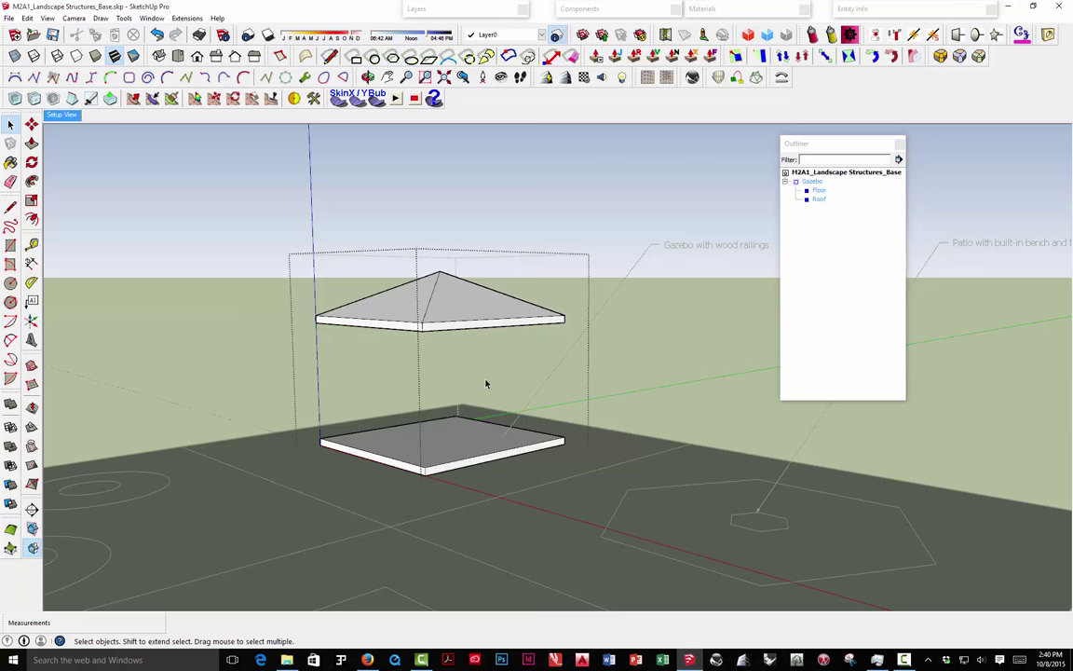
pyautogui.moveTo(499, 369); pyautogui.dragTo(491, 419, button='middle')
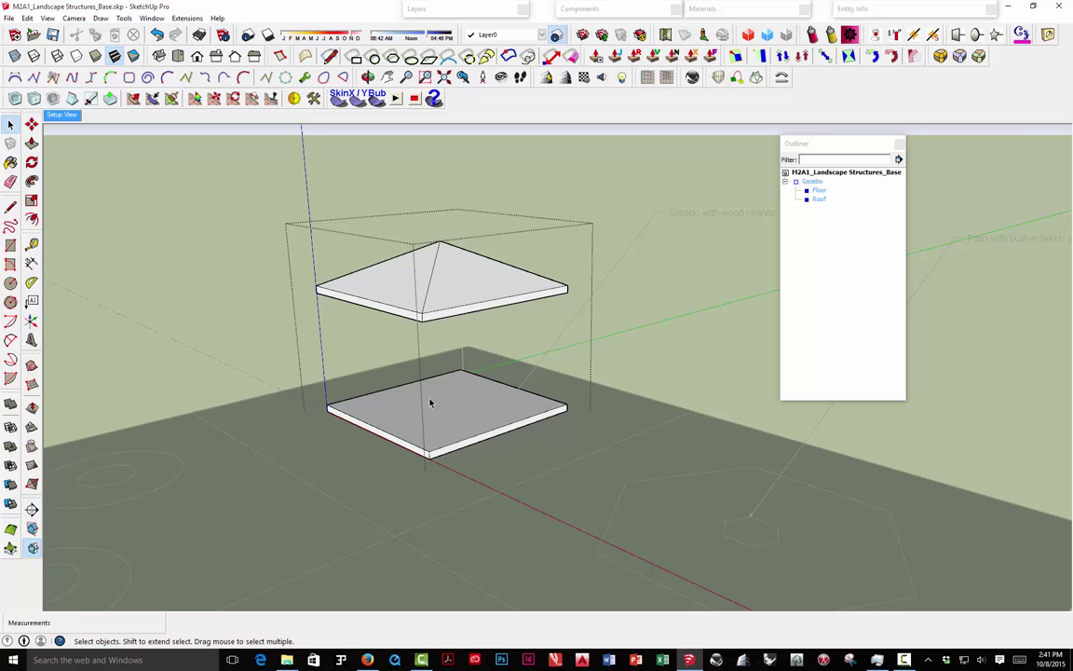
# Add guide lines just inside the floor slab's two top edges meeting at the front corner, offsetting the one along the red-axis edge 2 inches.
pyautogui.moveTo(442, 454); pyautogui.dragTo(398, 440, button='middle')
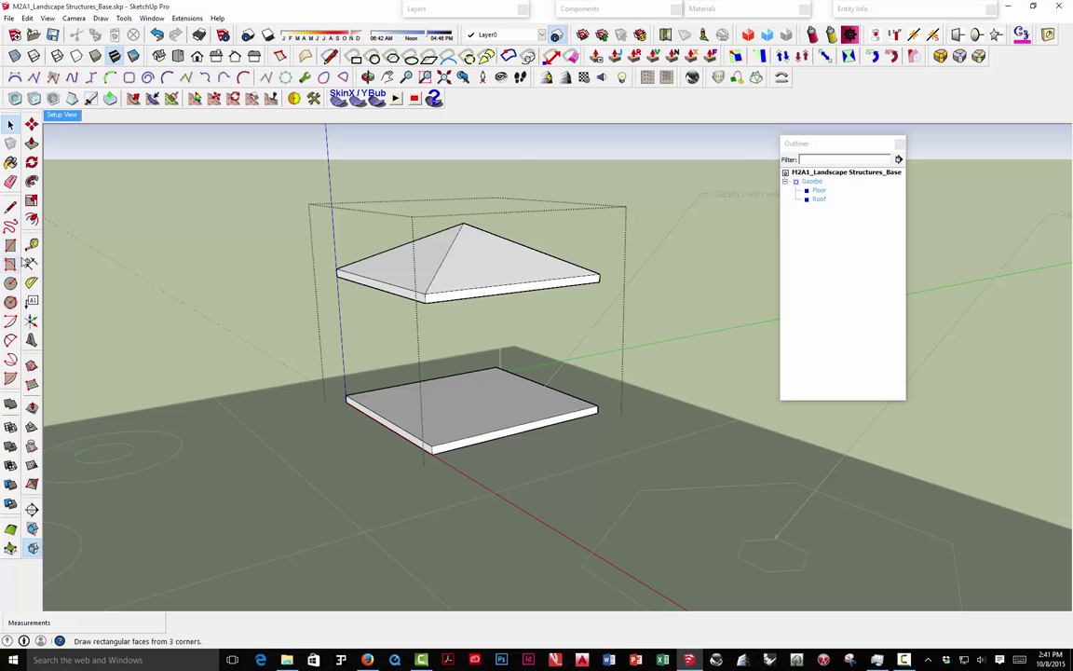
pyautogui.click(33, 244)
pyautogui.scroll(10, 448, 438)
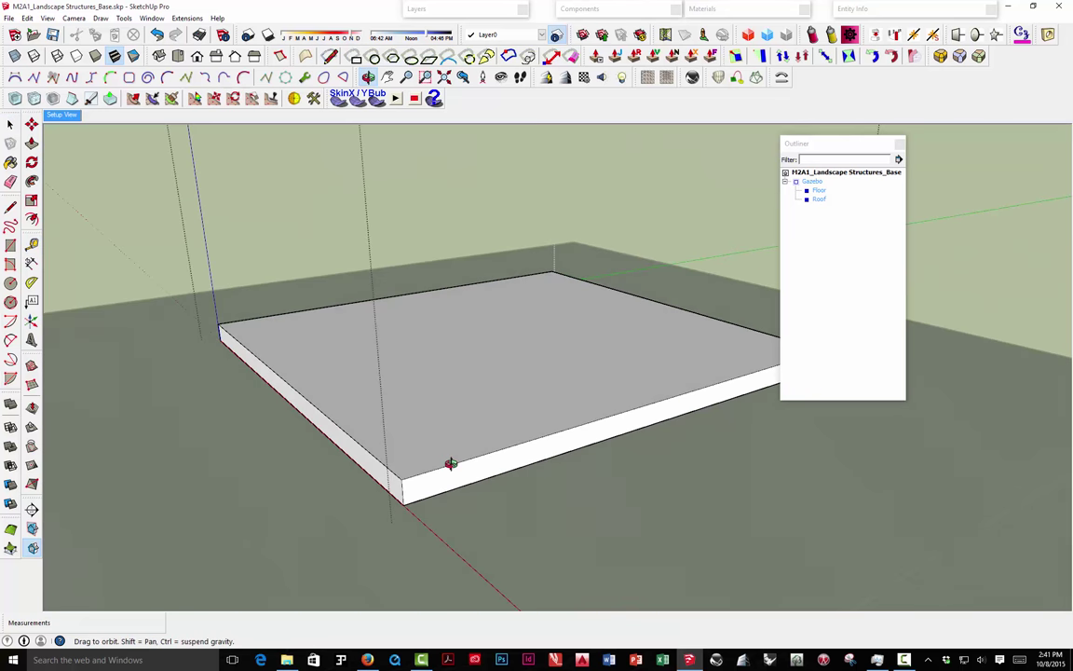
pyautogui.click(455, 456)
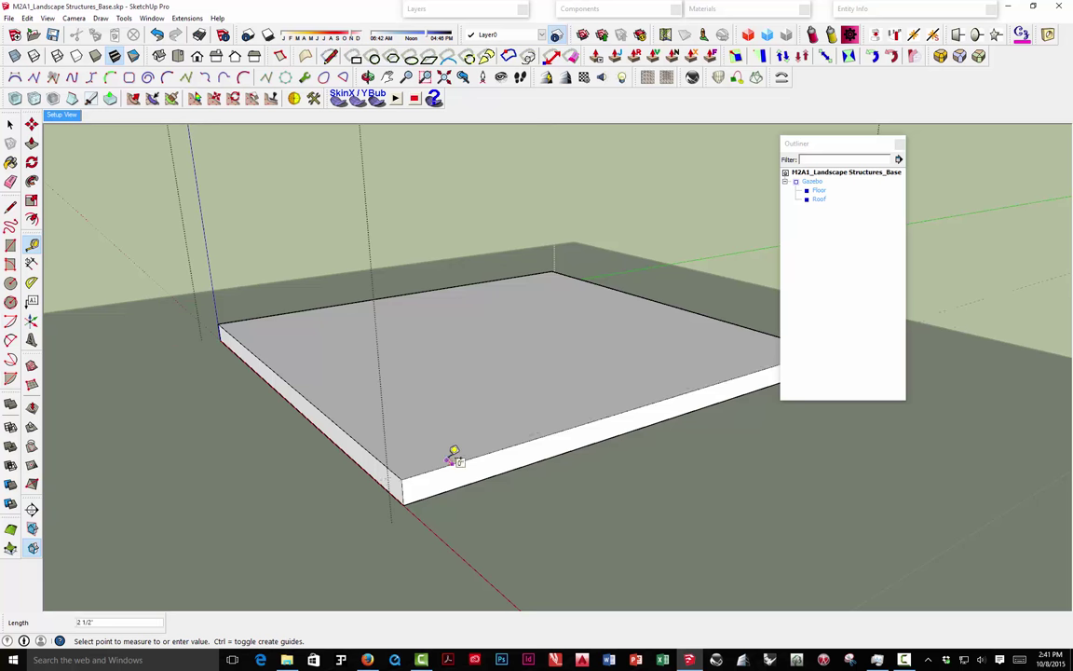
pyautogui.click(453, 451)
pyautogui.scroll(3, 454, 452)
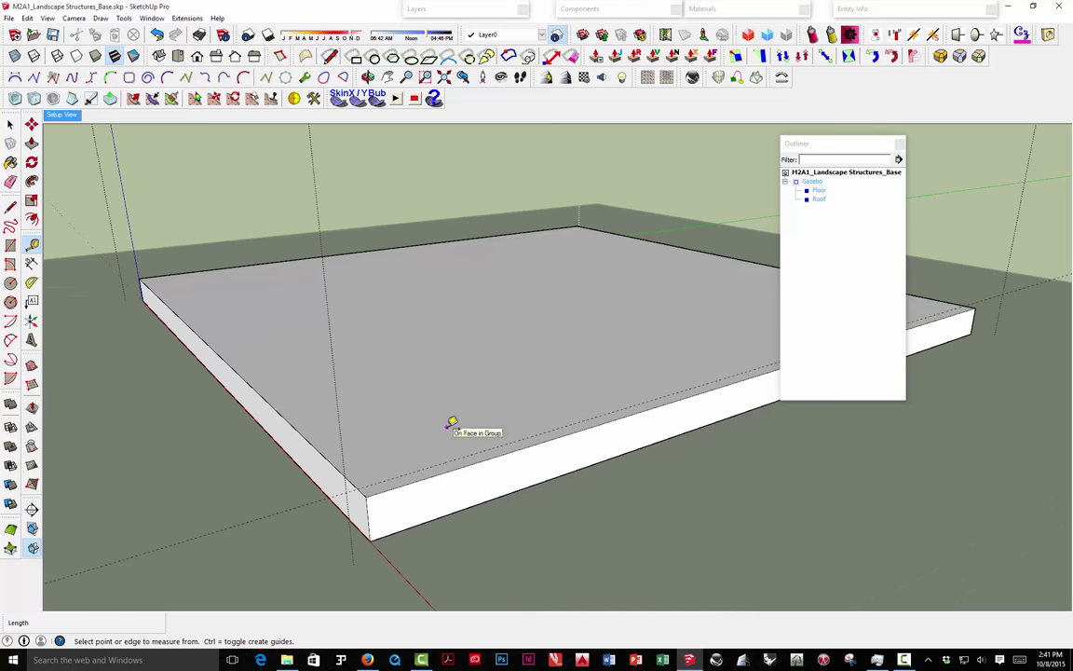
pyautogui.click(314, 437)
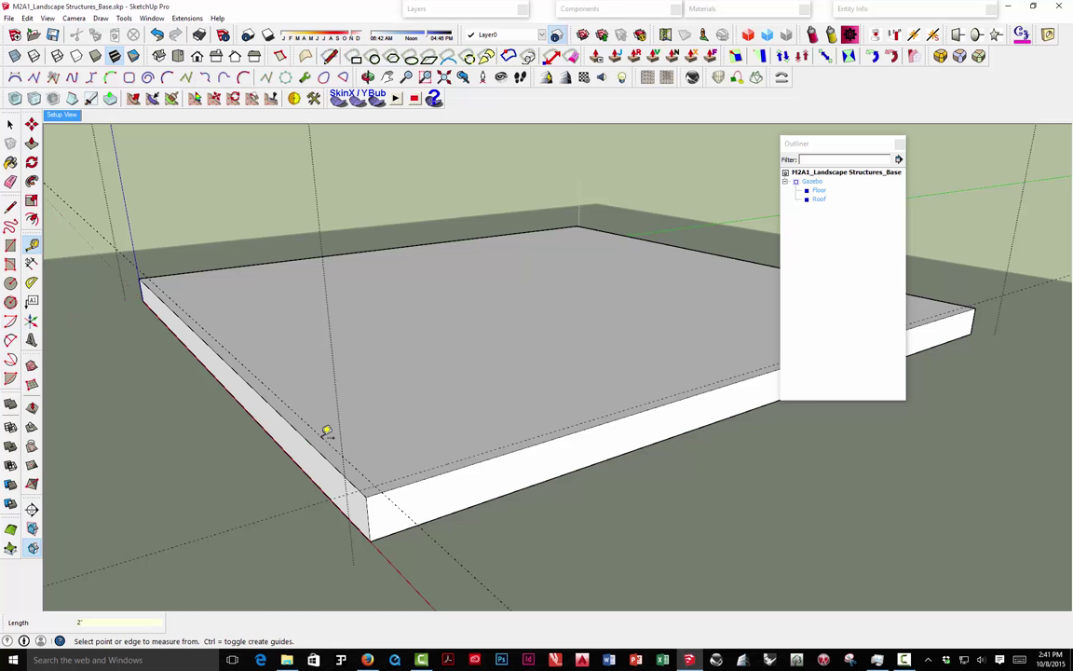
pyautogui.write('2')
pyautogui.press('Return')
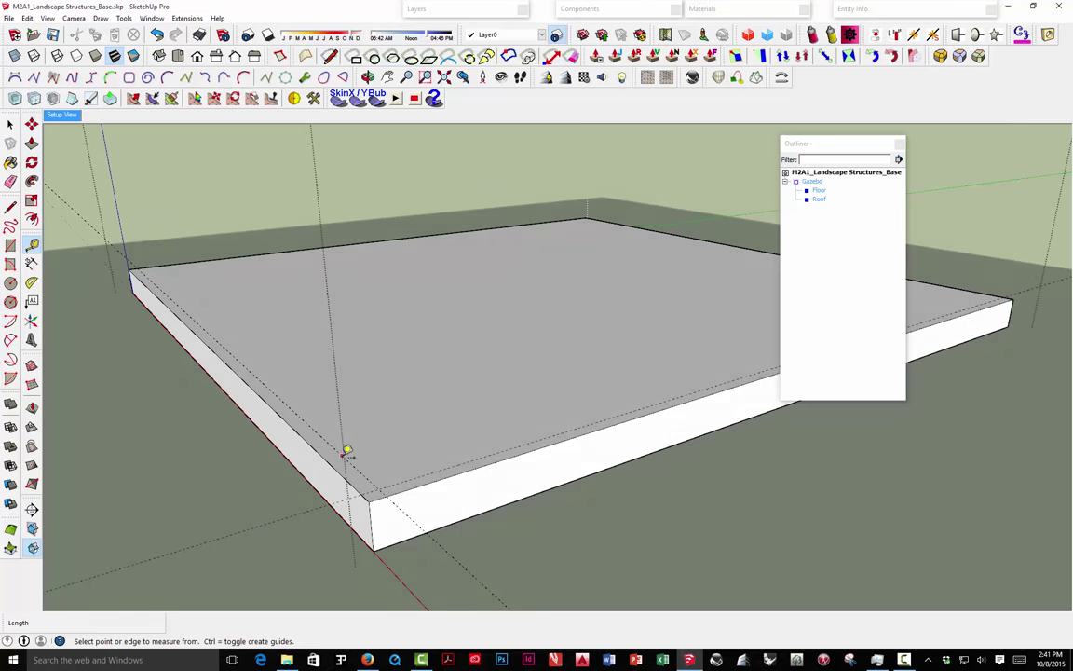
# Examine how far the two guide lines extend and where they cross at the floor slab's corner.
pyautogui.moveTo(347, 450); pyautogui.dragTo(354, 393, button='middle')
pyautogui.scroll(2, 372, 387)
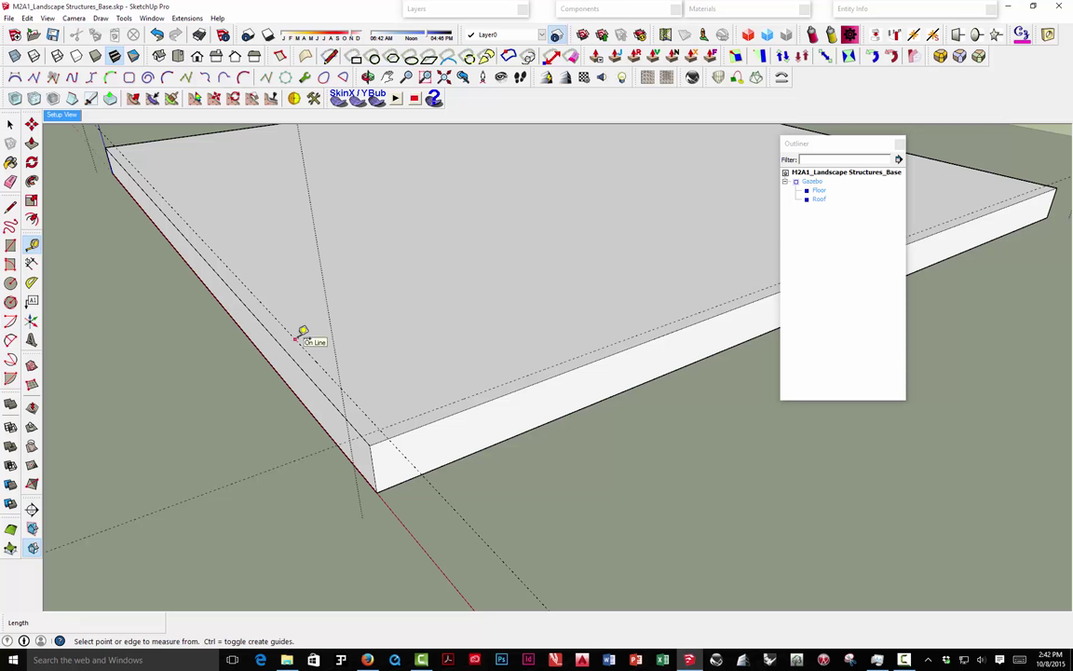
pyautogui.scroll(-6, 303, 336)
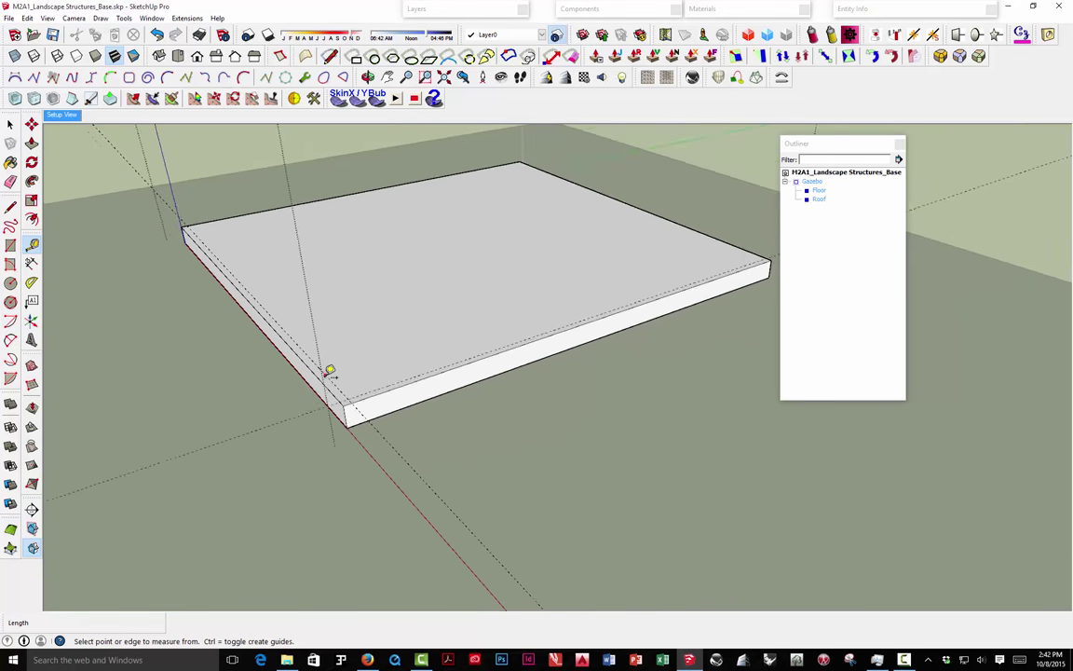
pyautogui.scroll(-5, 328, 371)
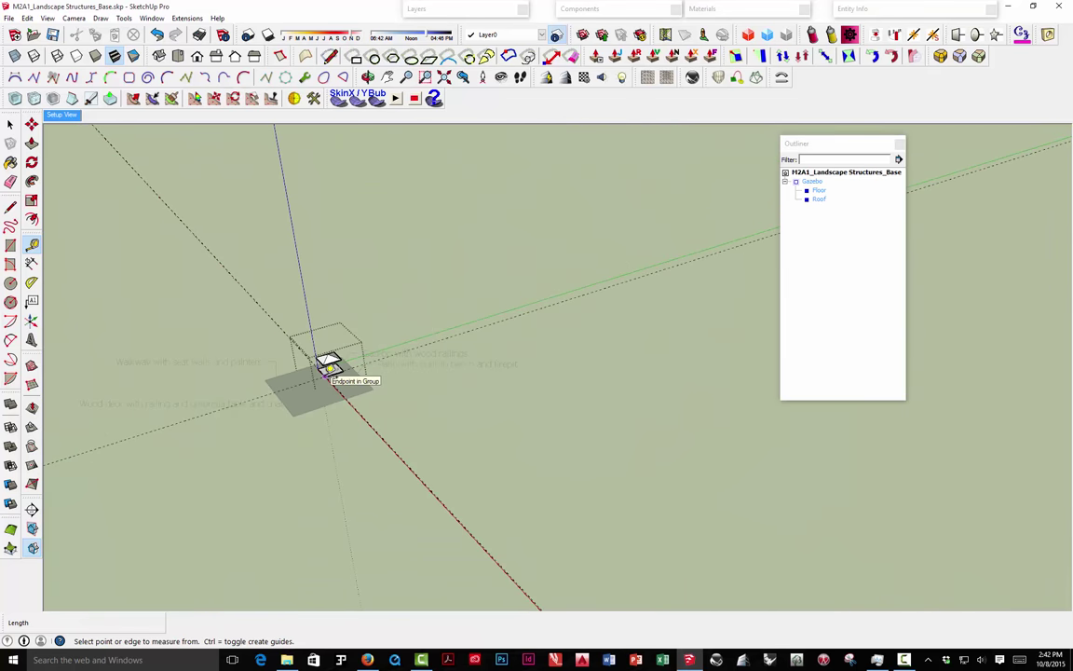
pyautogui.scroll(8, 328, 371)
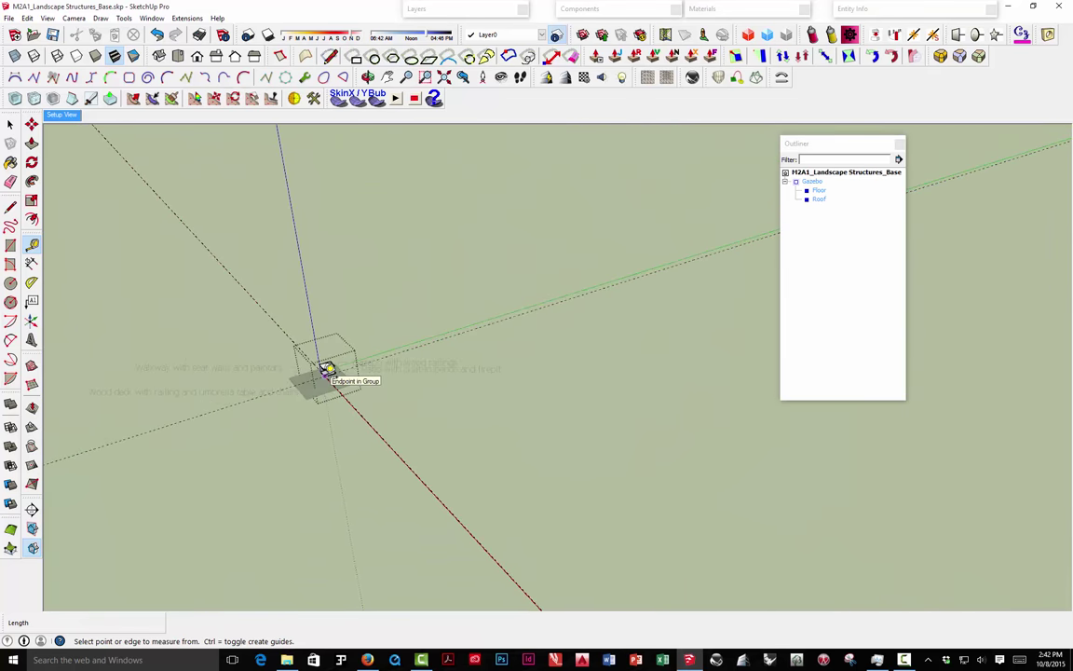
pyautogui.scroll(5, 331, 370)
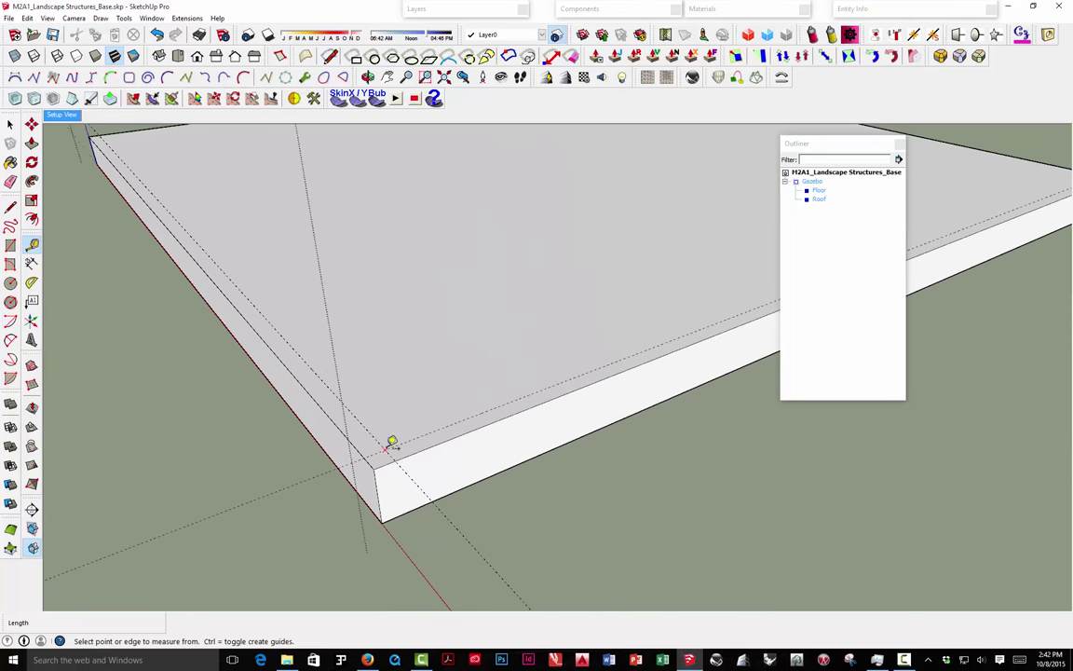
pyautogui.scroll(-1, 335, 378)
pyautogui.scroll(-1, 337, 380)
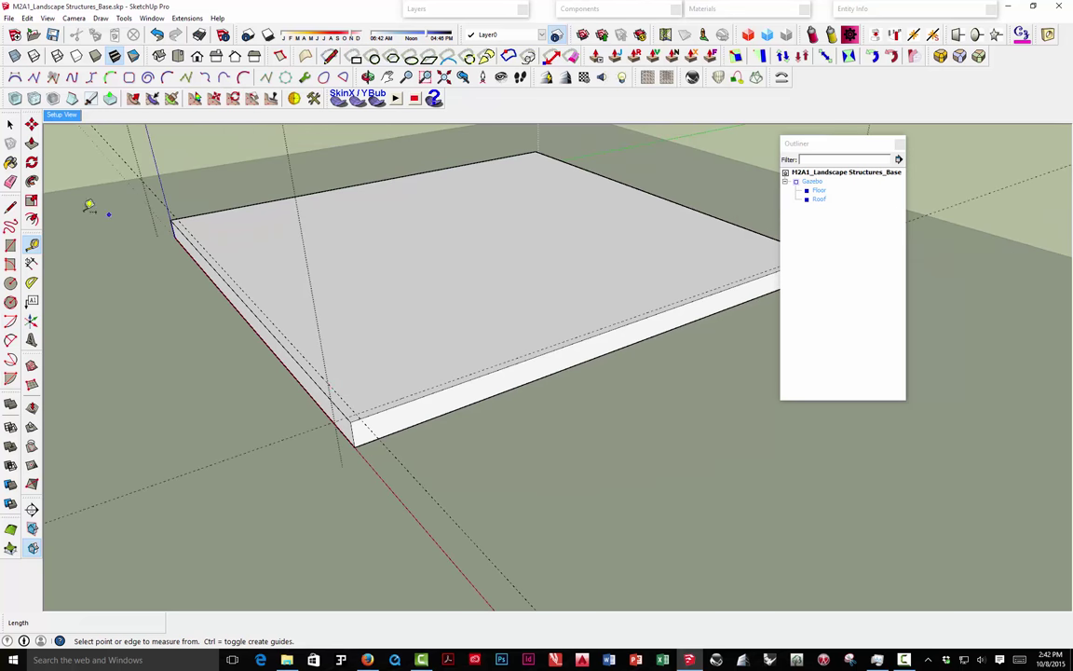
# Draw a square of about 6 1/2 by 6 1/2 inches on the floor slab, starting inward from the guide intersection.
pyautogui.click(11, 245)
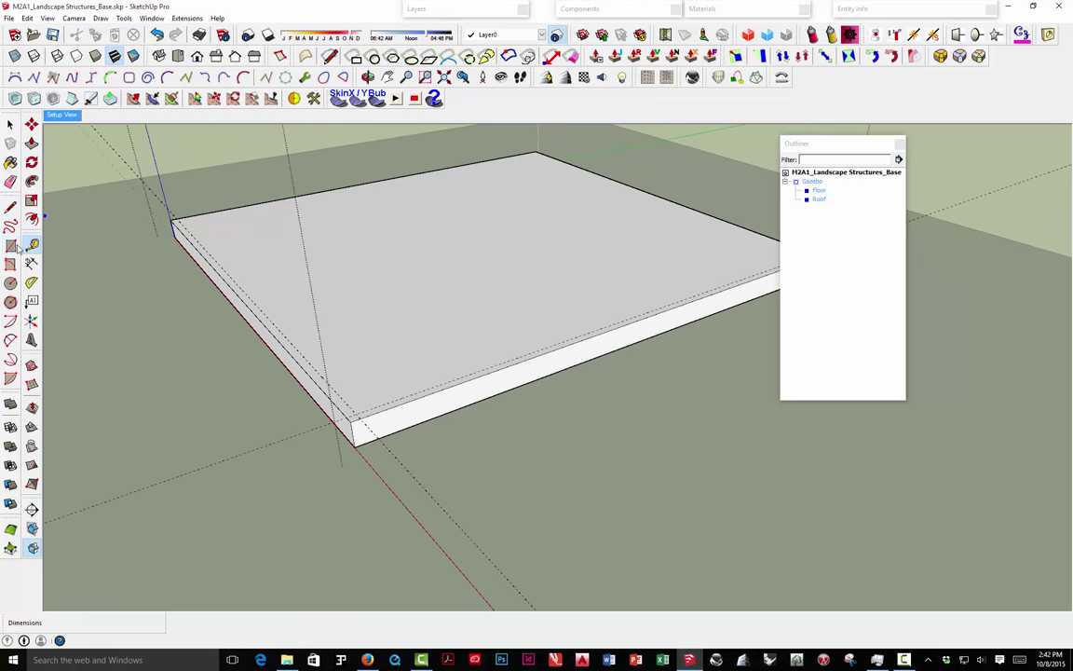
pyautogui.scroll(2, 359, 412)
pyautogui.scroll(1, 359, 412)
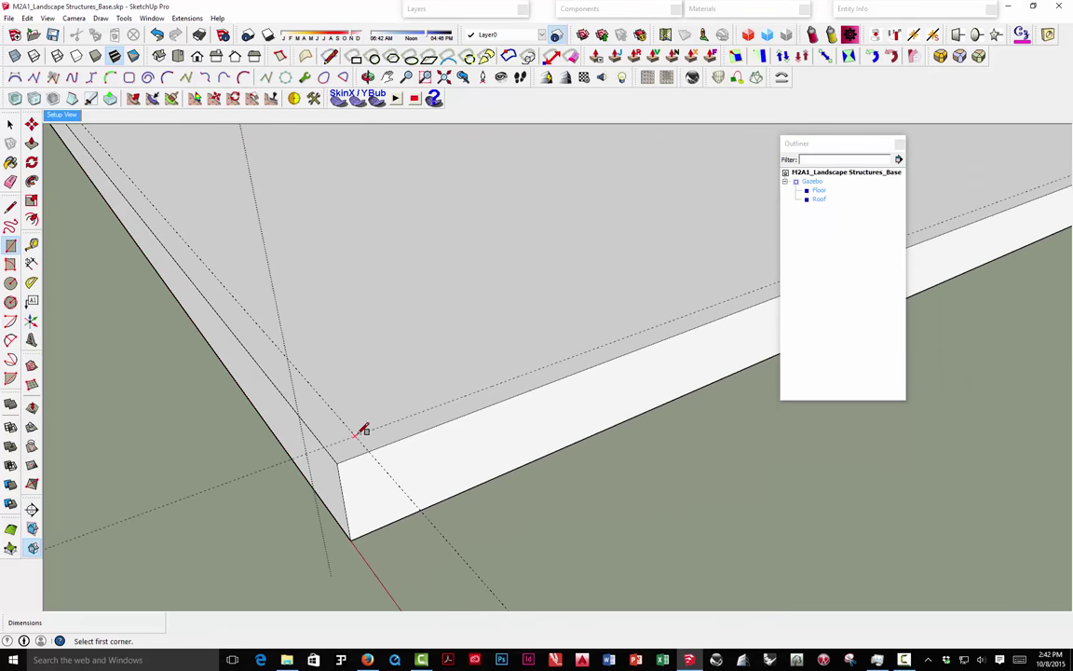
pyautogui.click(354, 435)
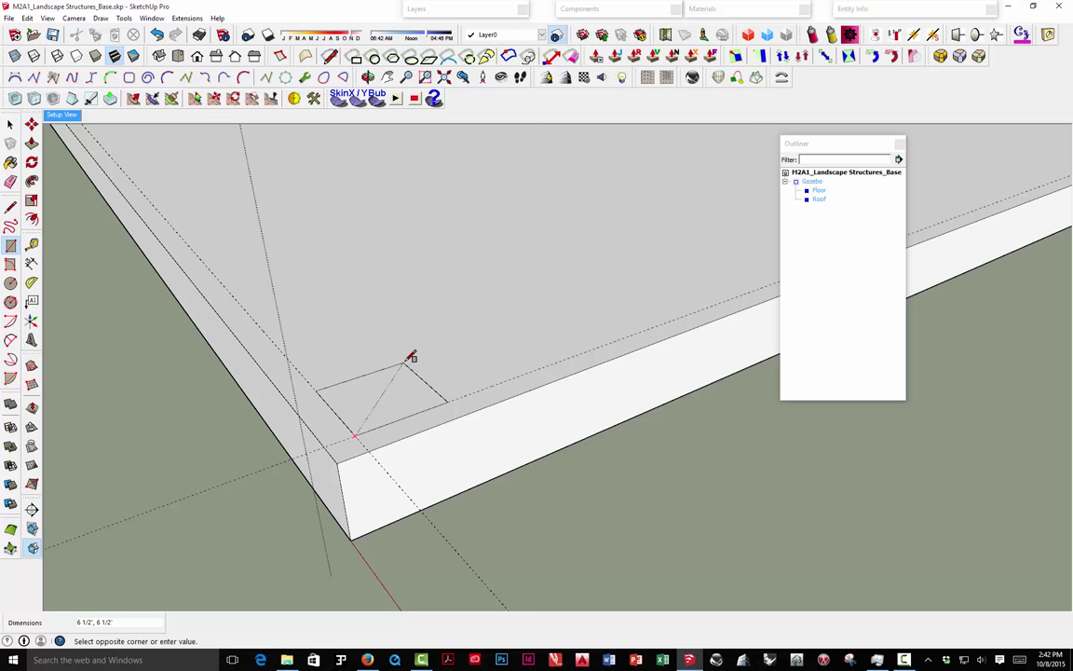
pyautogui.click(411, 357)
# Turn the square face at the floor slab's corner into a component named Gazebo Post.
pyautogui.click(10, 127)
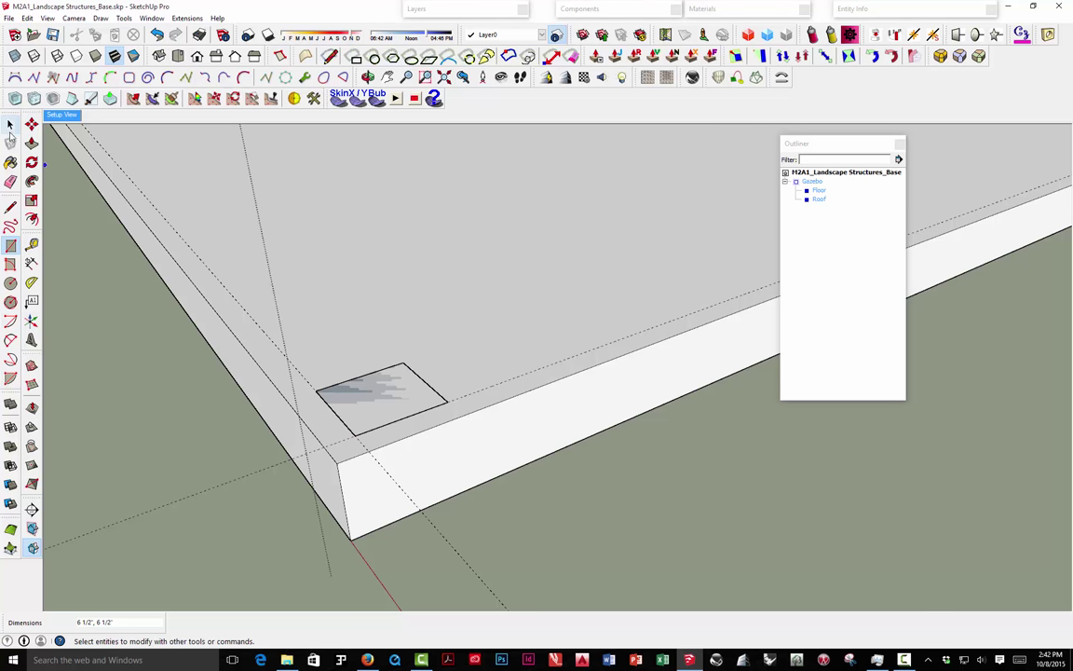
pyautogui.scroll(-5, 358, 420)
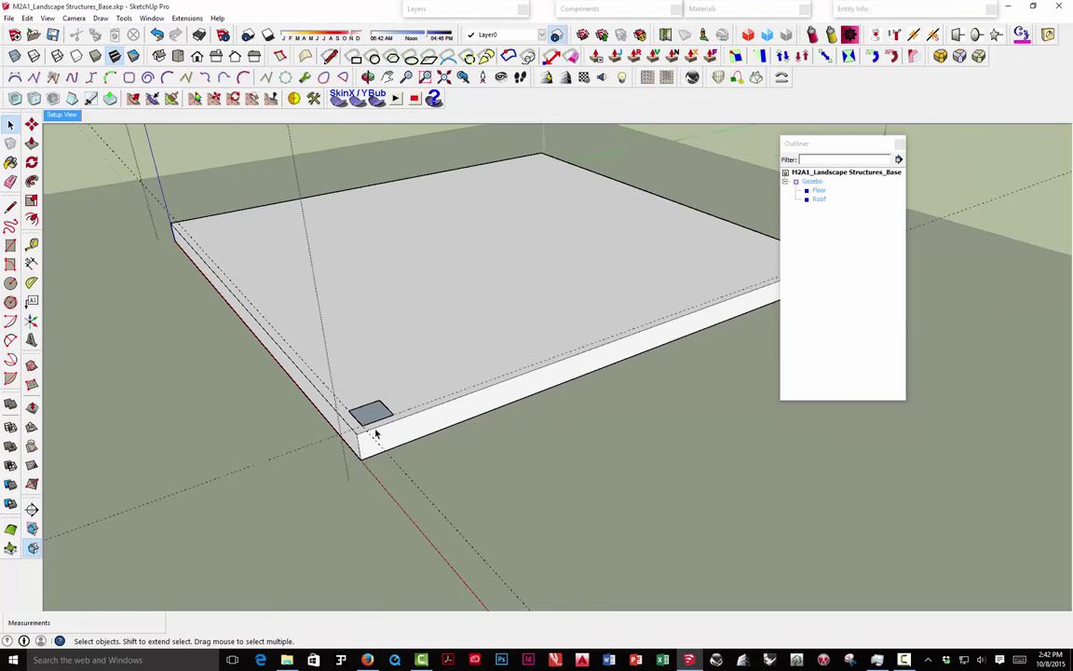
pyautogui.moveTo(375, 434); pyautogui.dragTo(377, 475, button='middle')
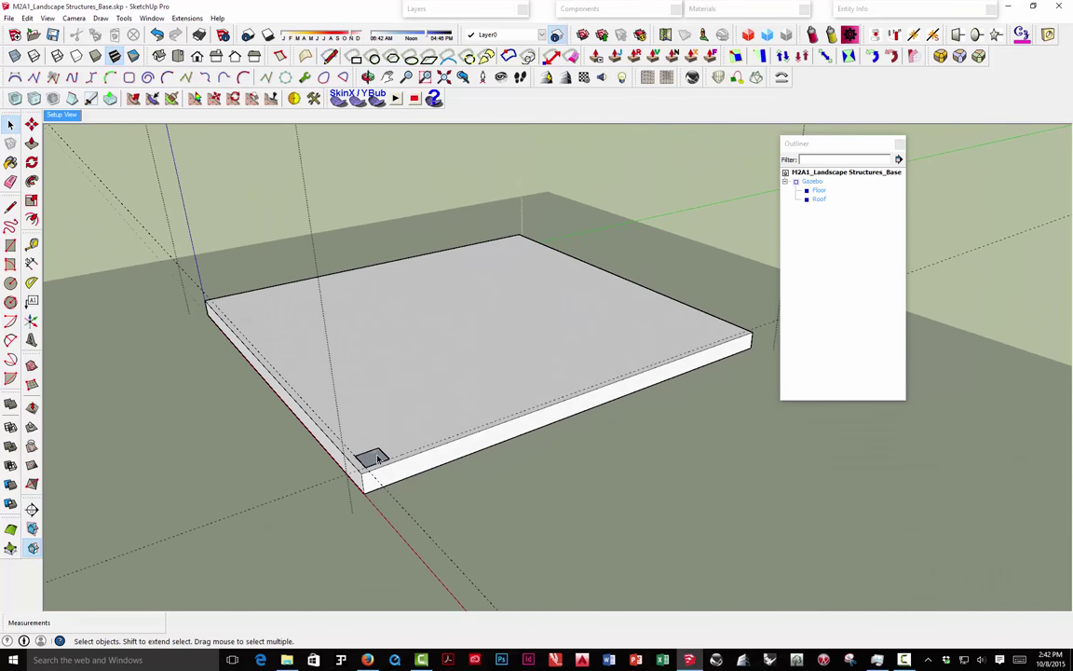
pyautogui.click(375, 459)
pyautogui.rightClick(377, 459)
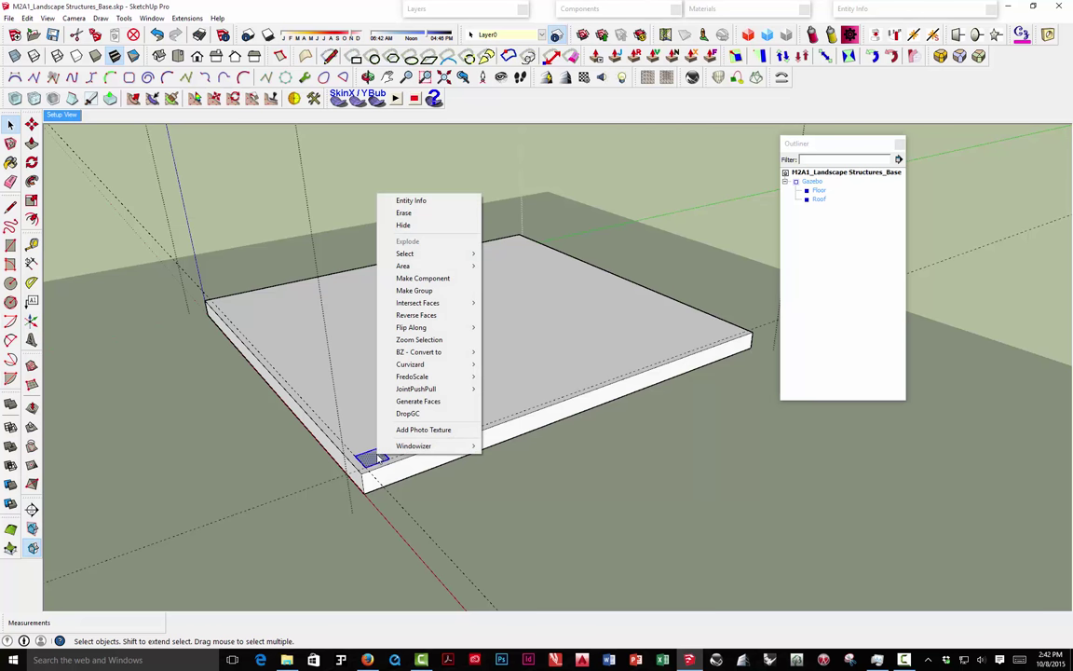
pyautogui.click(421, 279)
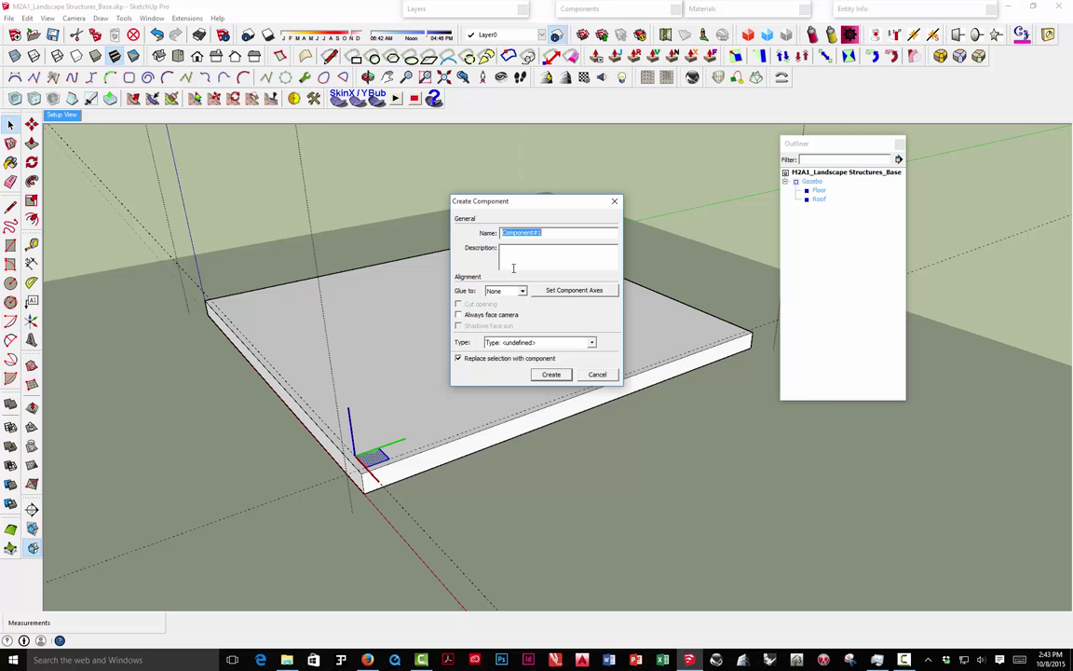
pyautogui.write('Gazebo Post')
pyautogui.click(551, 373)
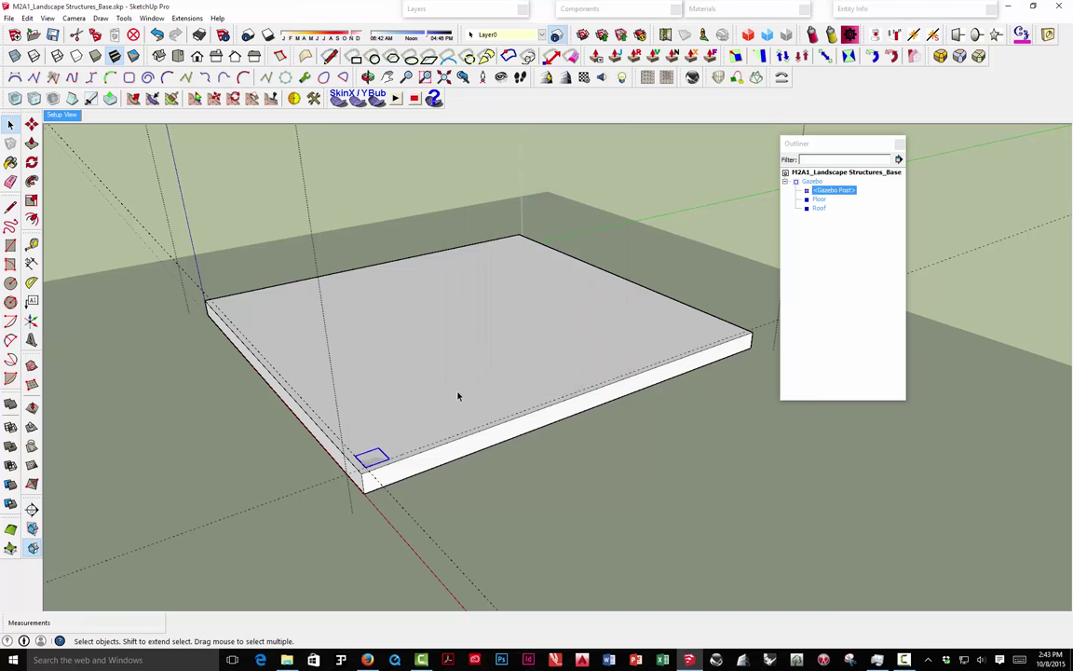
# Open the entity information of the Gazebo Post component.
pyautogui.rightClick(371, 462)
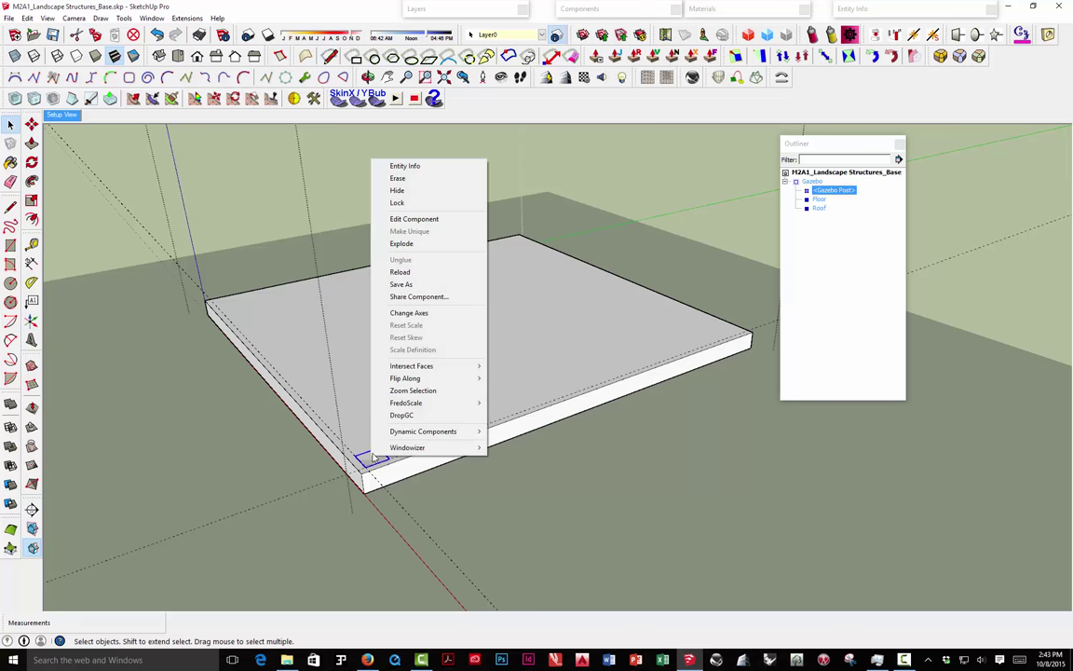
pyautogui.click(410, 167)
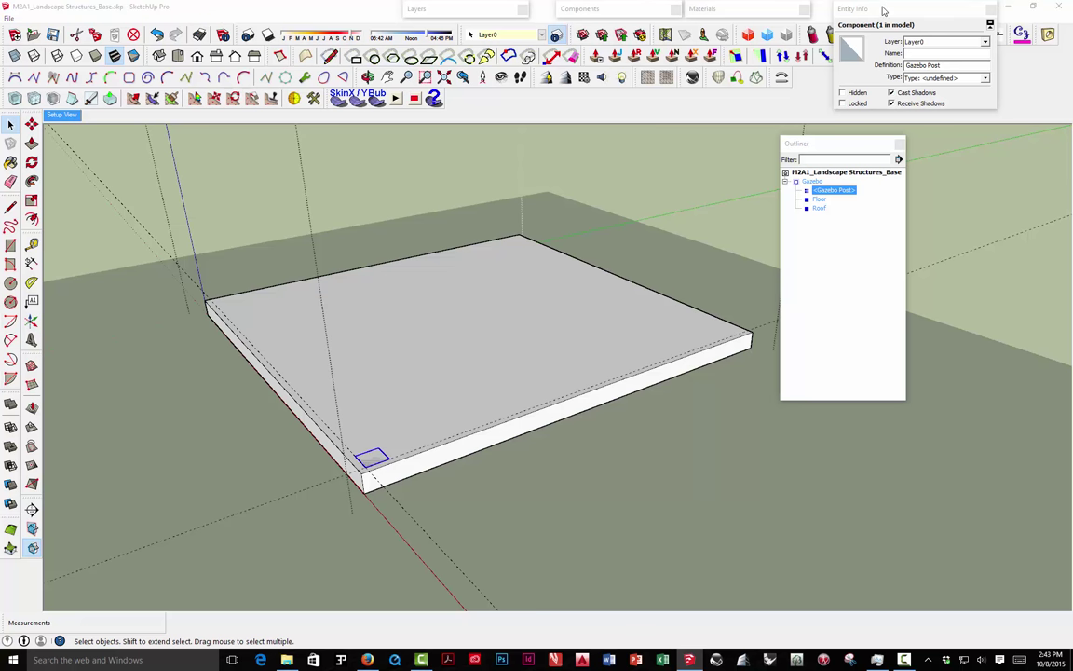
# Collapse the entity information and move the Outliner clear of the gazebo floor.
pyautogui.click(843, 9)
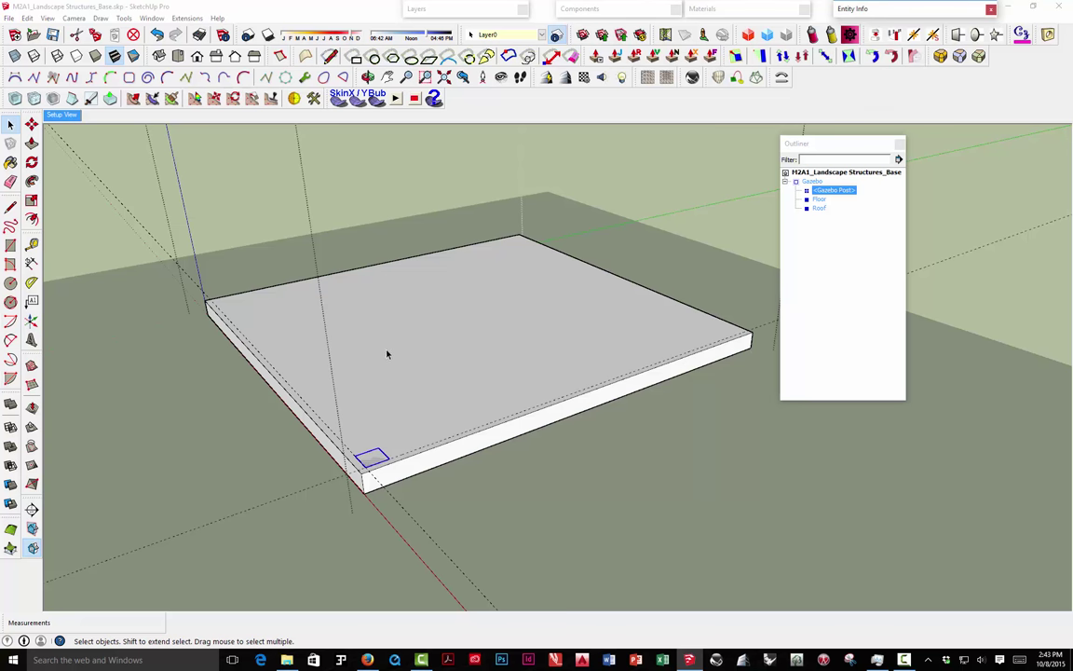
pyautogui.scroll(-2, 389, 350)
pyautogui.moveTo(836, 140); pyautogui.dragTo(963, 76)
# Open the Gazebo Post component at the floor slab's corner to view its contents, and close it again.
pyautogui.scroll(2, 390, 388)
pyautogui.moveTo(389, 387); pyautogui.dragTo(372, 410, button='middle')
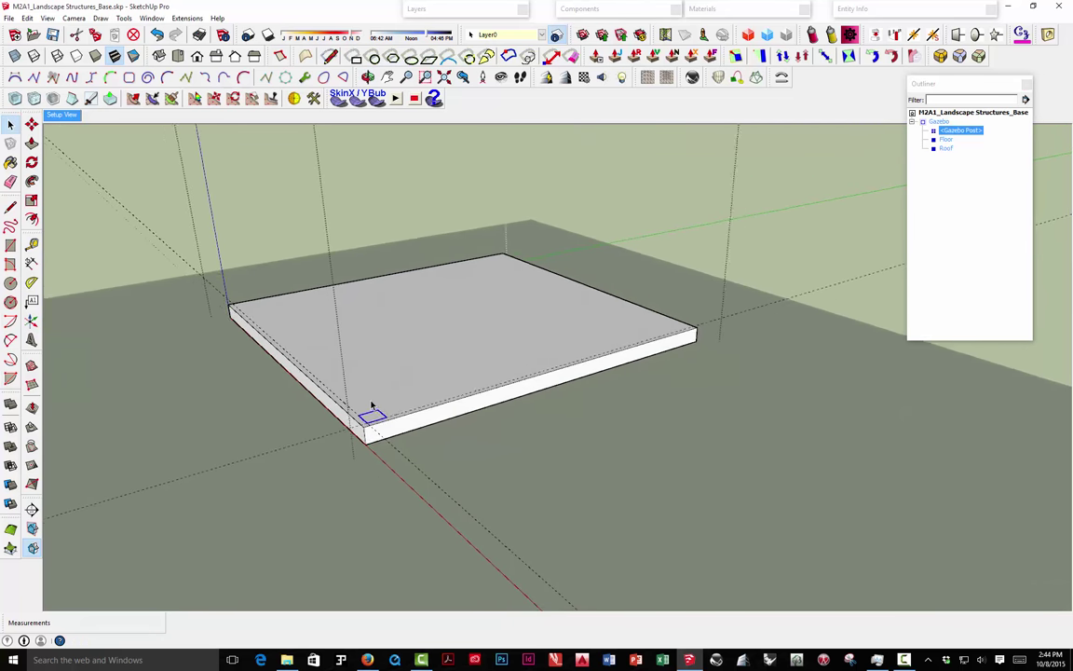
pyautogui.scroll(-2, 372, 410)
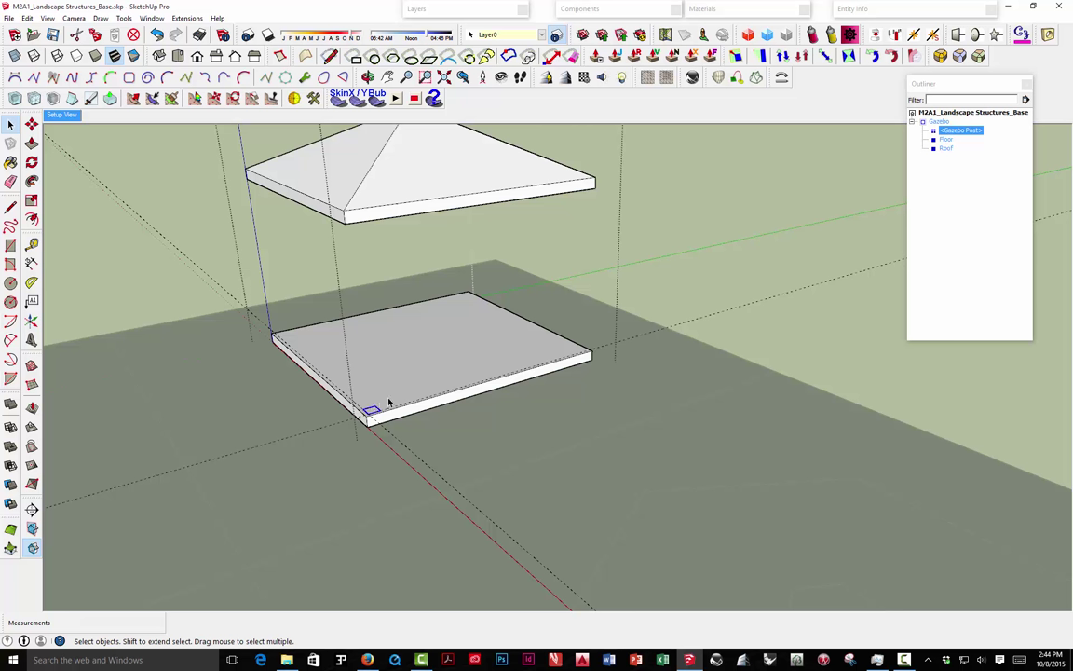
pyautogui.scroll(2, 395, 424)
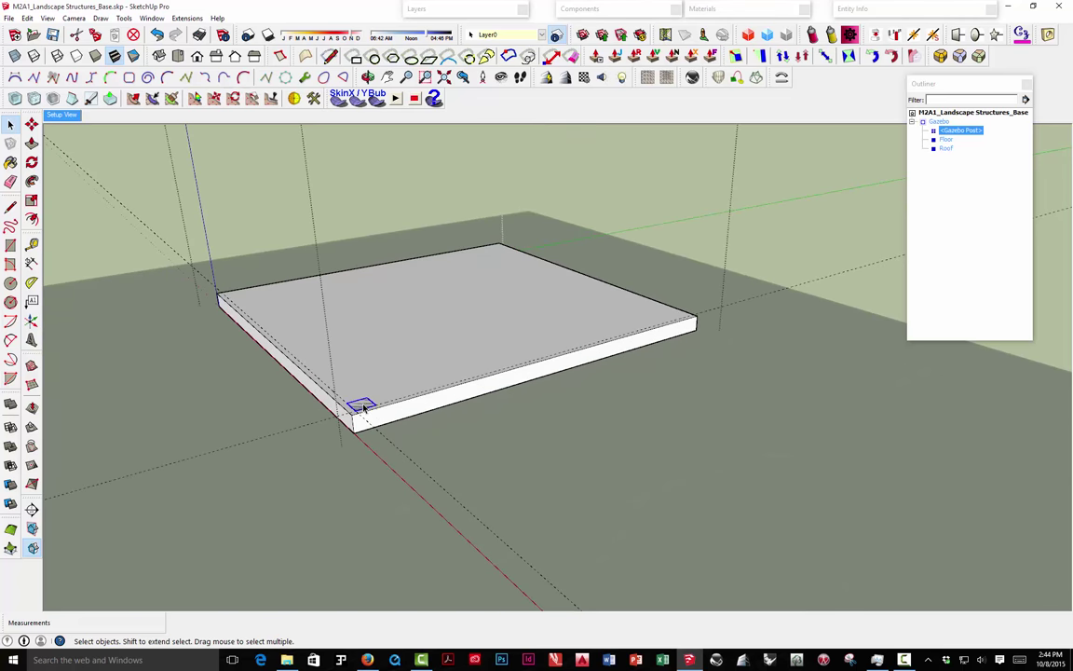
pyautogui.doubleClick(364, 407)
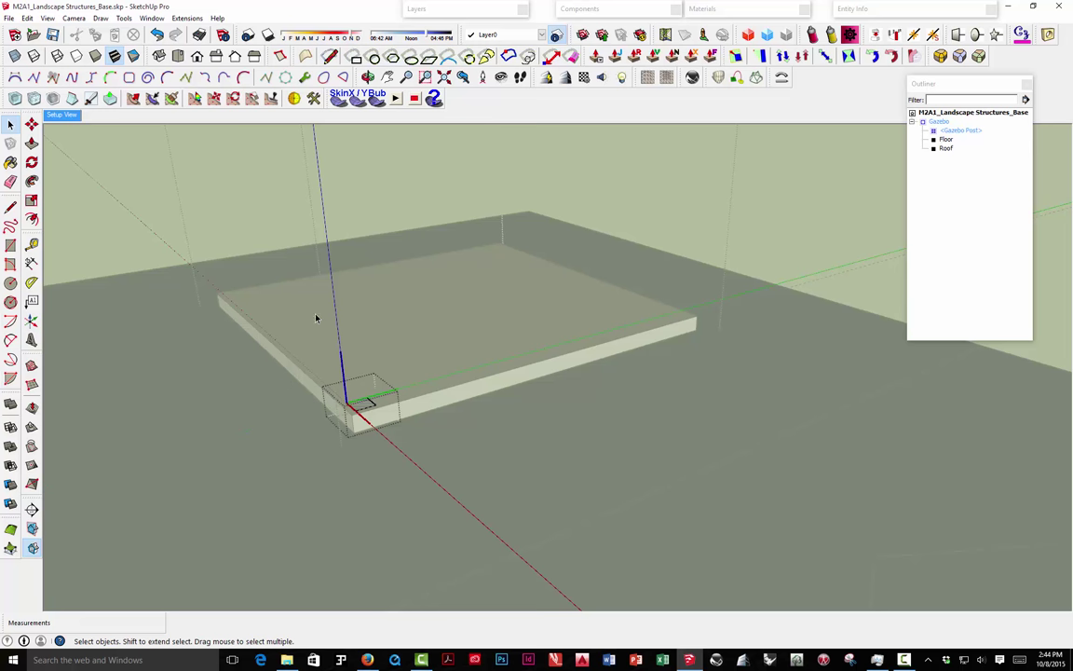
pyautogui.click(266, 378)
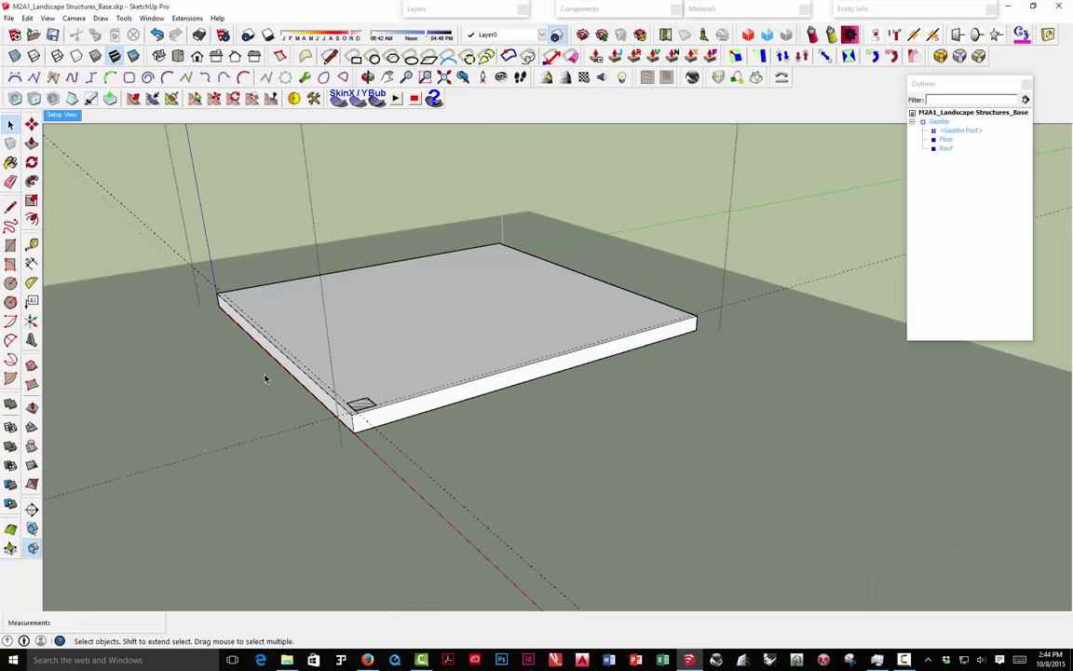
# Rotate a copy of the Gazebo Post component 90 degrees about the floor slab's centre to the adjacent corner.
pyautogui.click(367, 408)
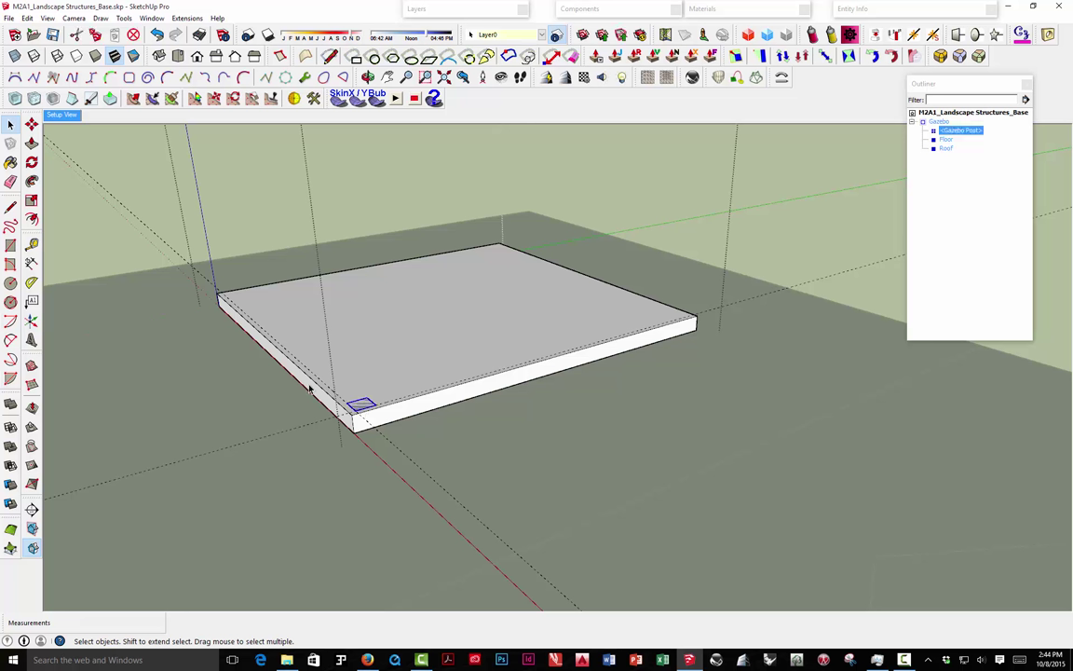
pyautogui.click(32, 164)
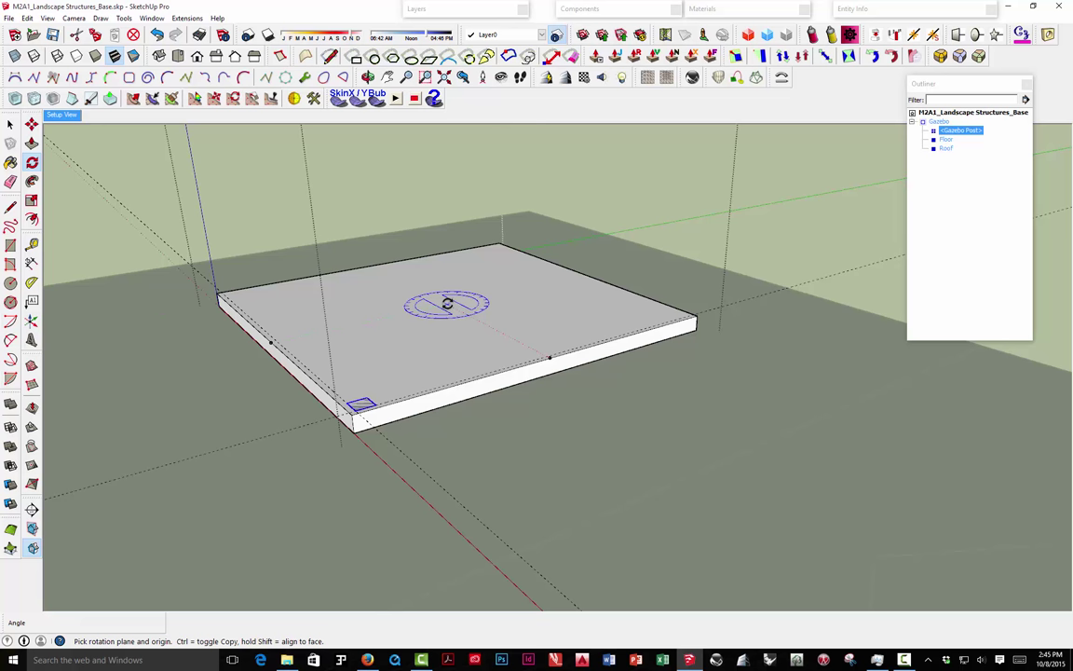
pyautogui.click(447, 305)
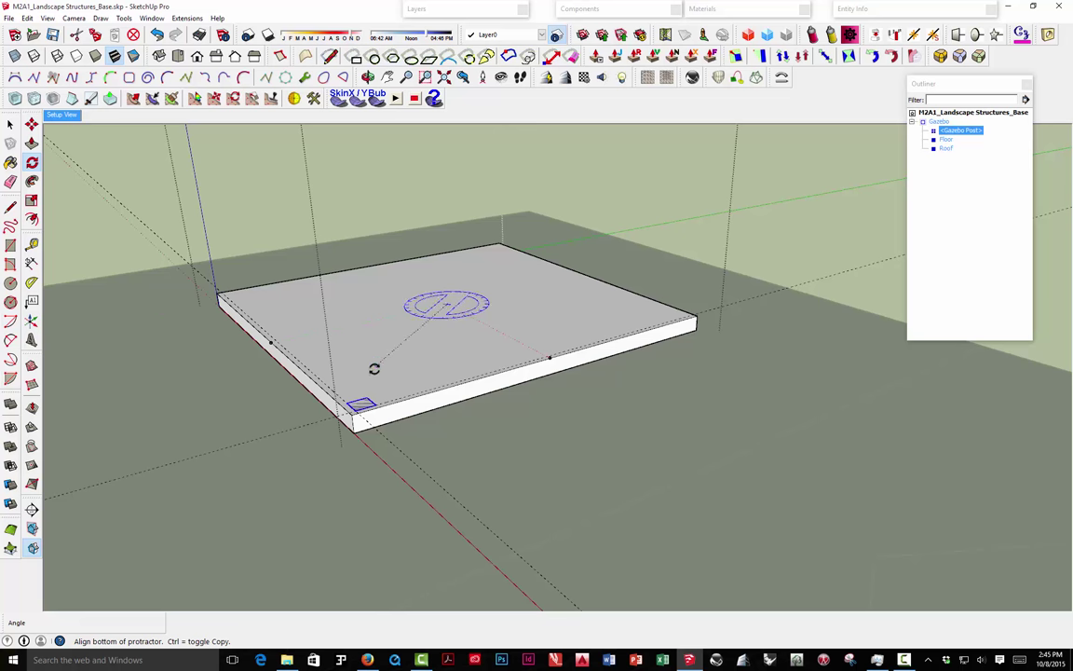
pyautogui.scroll(1, 349, 394)
pyautogui.scroll(1, 349, 394)
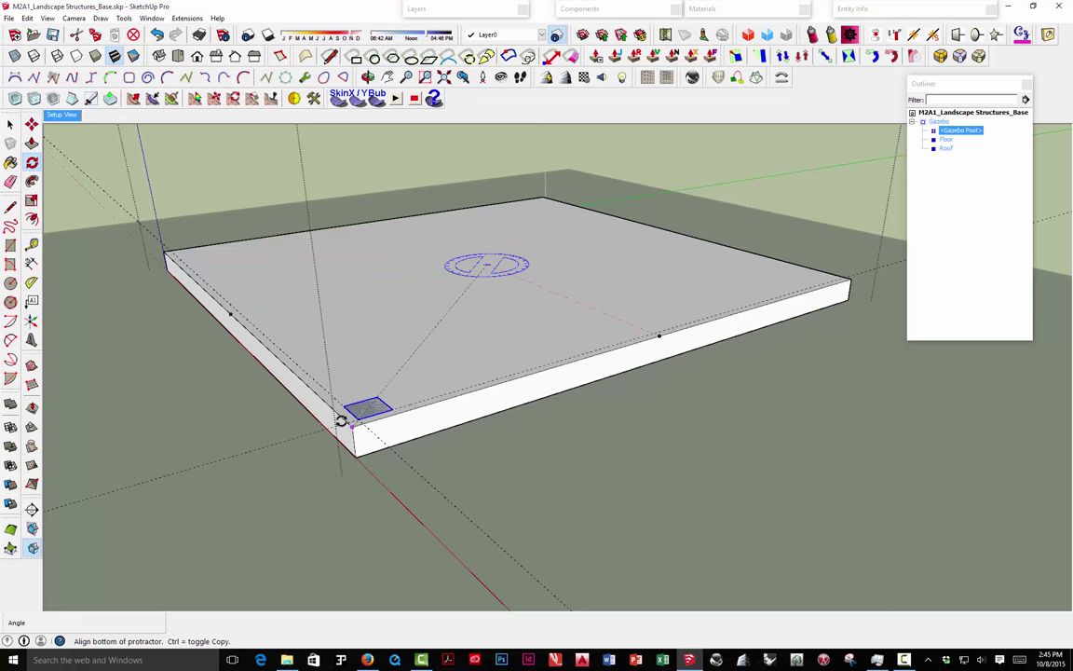
pyautogui.scroll(-2, 332, 421)
pyautogui.scroll(3, 333, 421)
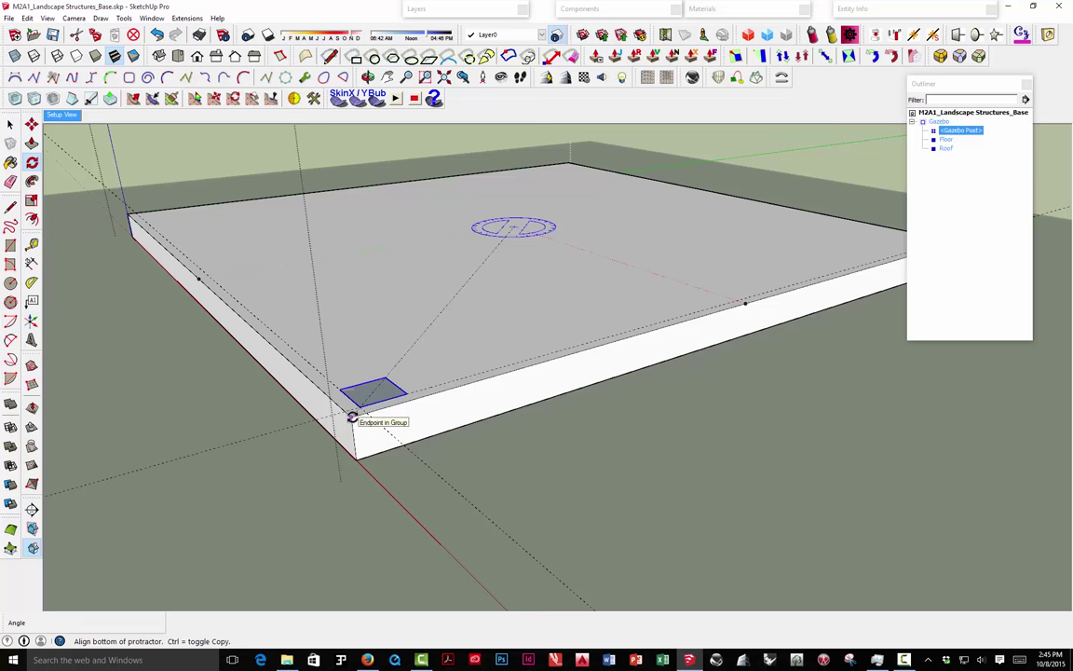
pyautogui.click(353, 416)
pyautogui.scroll(-2, 368, 424)
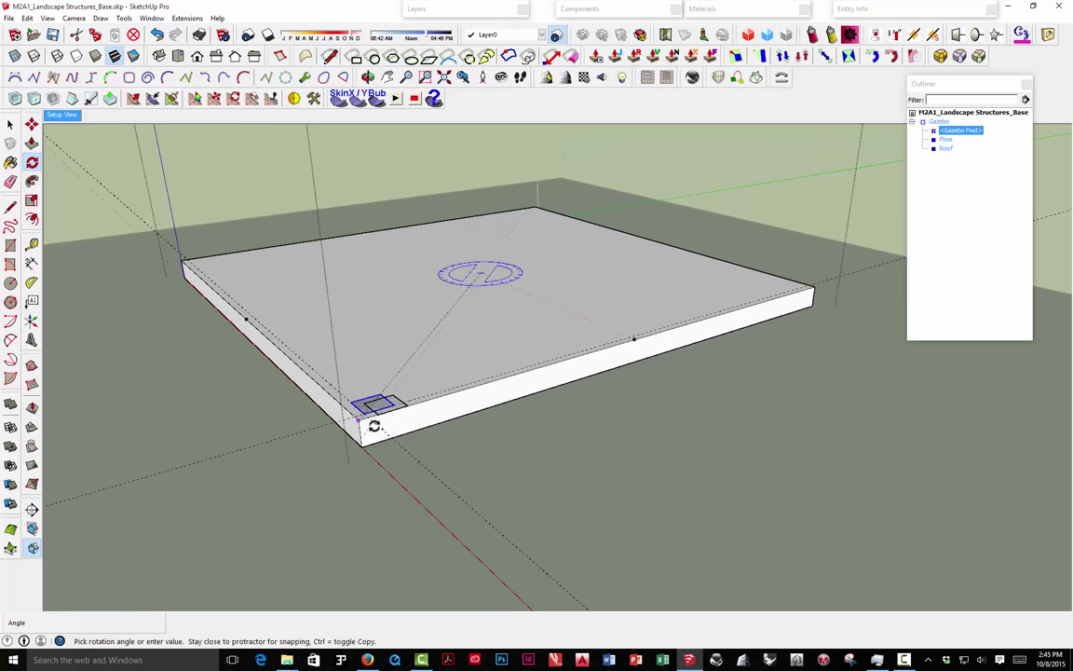
pyautogui.scroll(3, 699, 268)
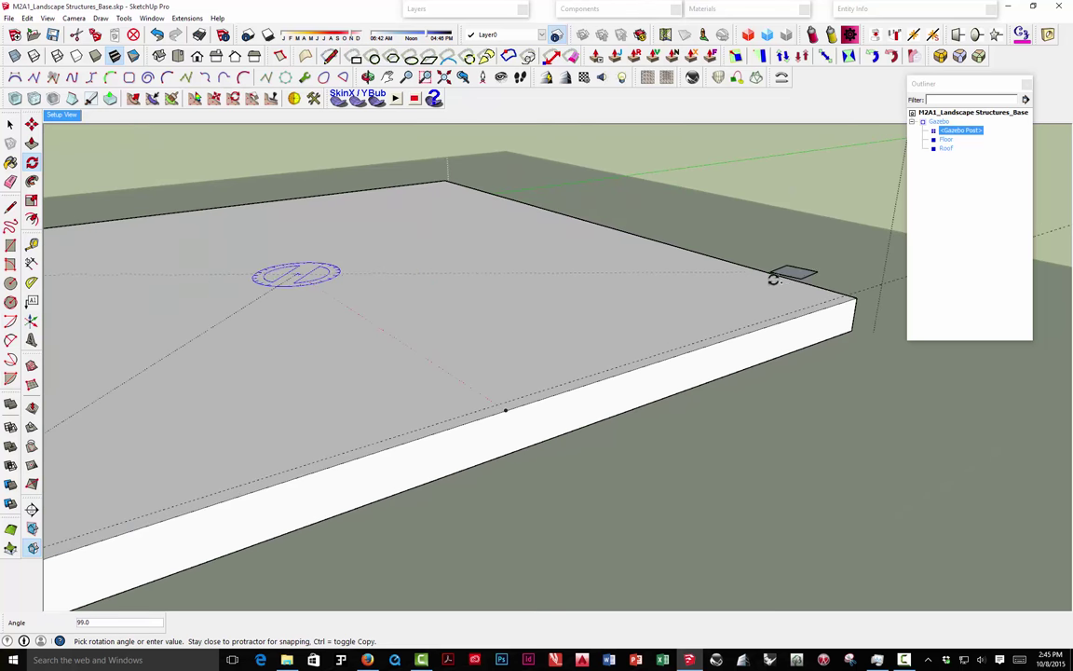
pyautogui.click(855, 300)
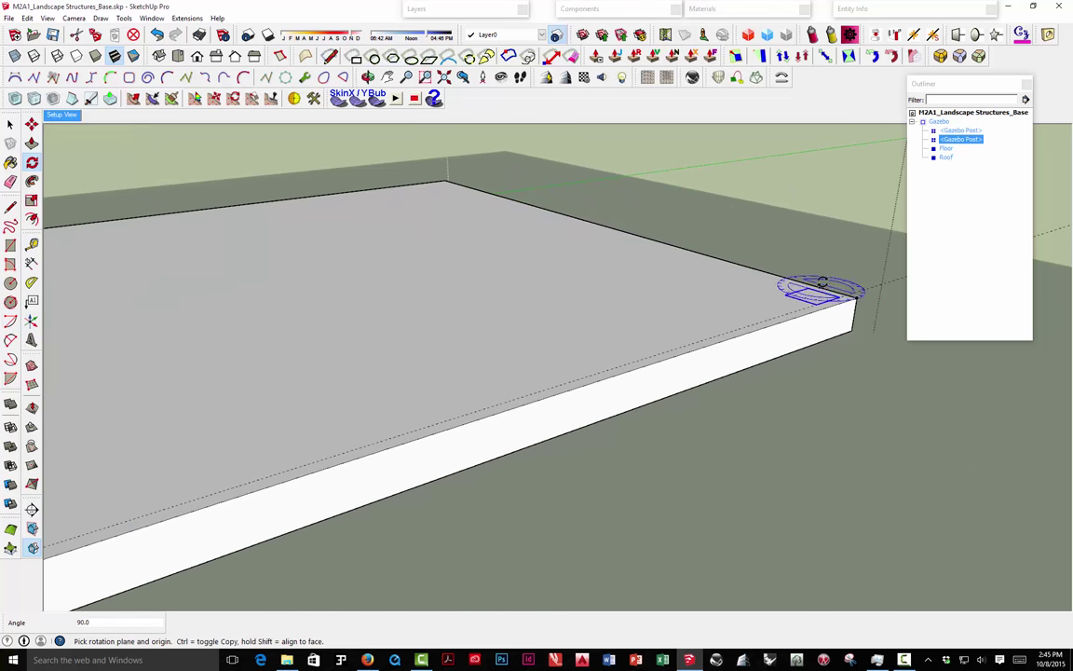
# Repeat the rotated post copy with 3x so that every corner of the floor slab has a post.
pyautogui.moveTo(815, 291); pyautogui.dragTo(778, 299, button='middle')
pyautogui.scroll(-5, 778, 299)
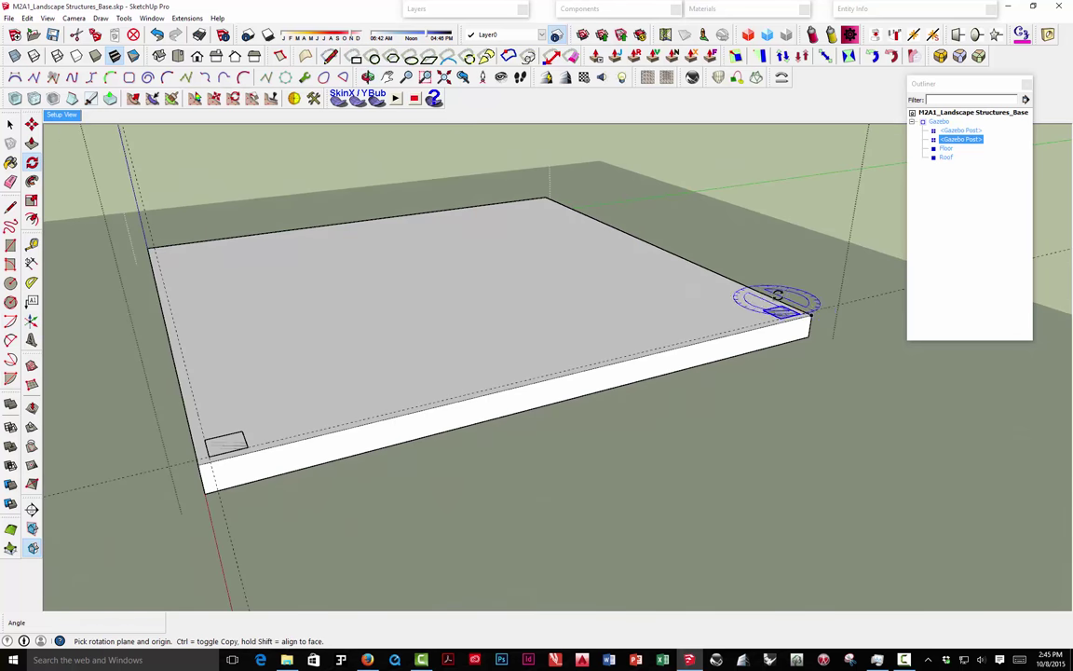
pyautogui.moveTo(690, 293); pyautogui.dragTo(700, 314, button='middle')
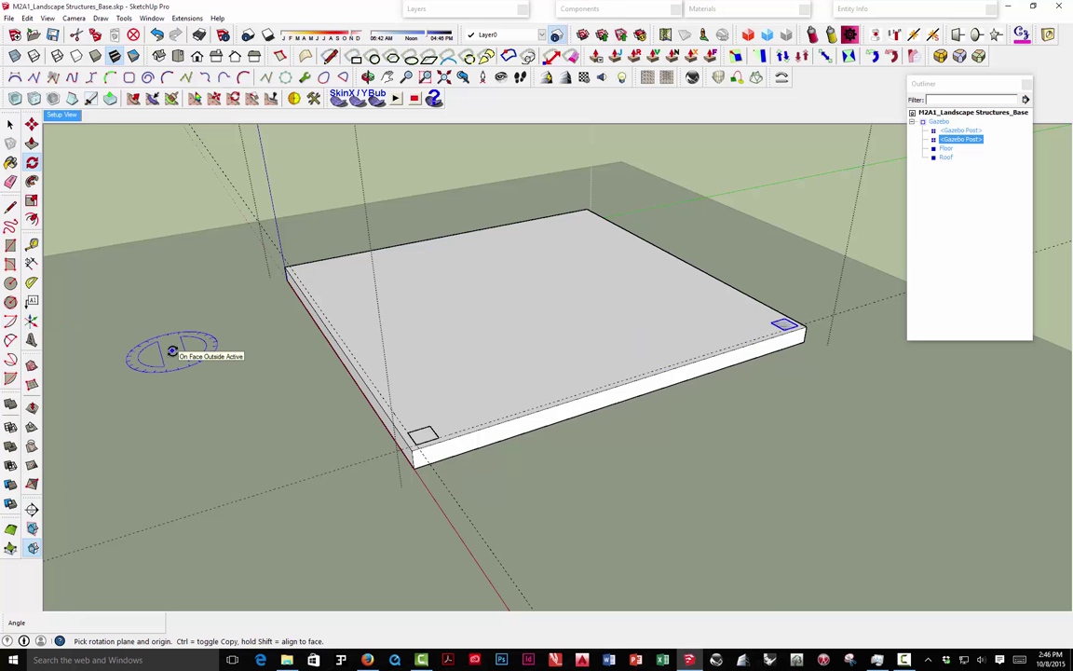
pyautogui.write('3x')
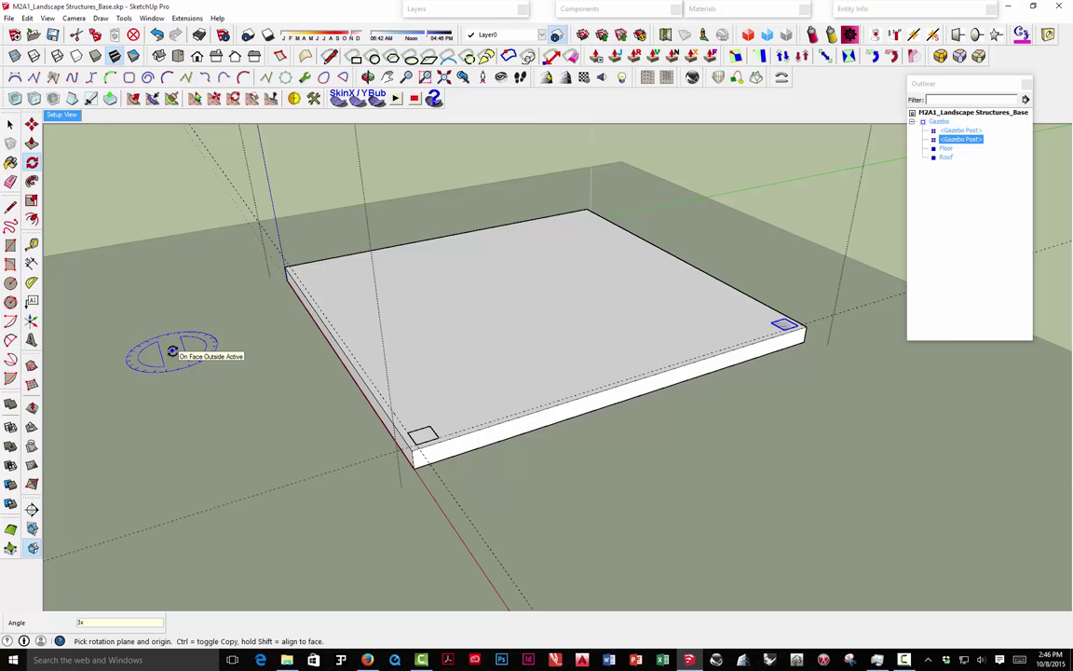
pyautogui.press('Return')
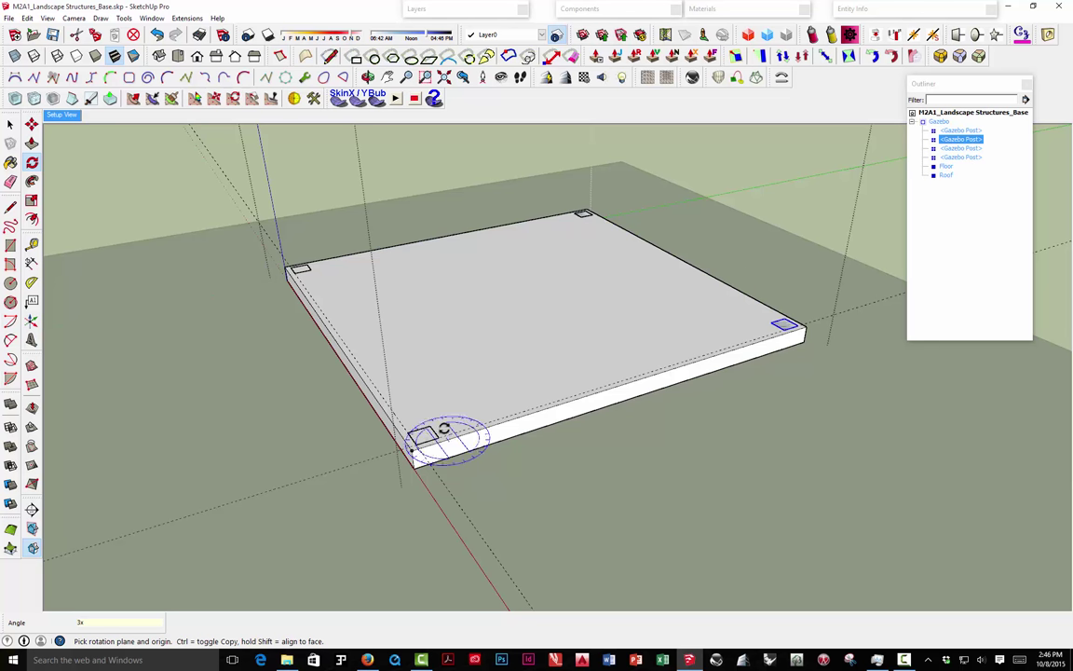
# Push/Pull the square inside the front corner's Gazebo Post component up 8' to the roof, and close the component.
pyautogui.scroll(5, 288, 256)
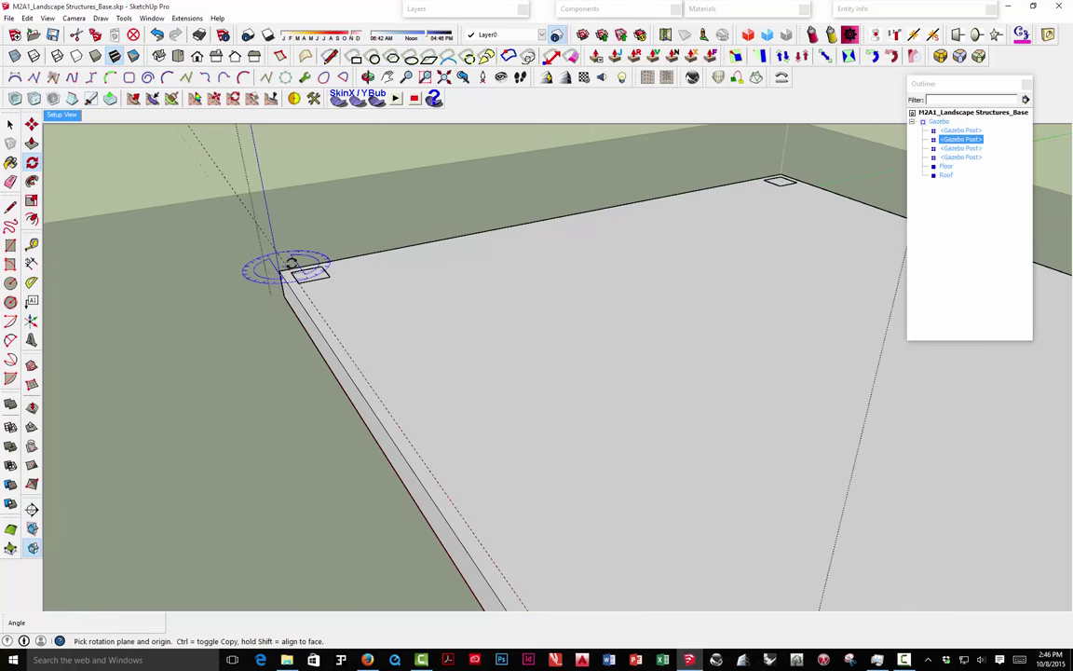
pyautogui.scroll(-8, 329, 362)
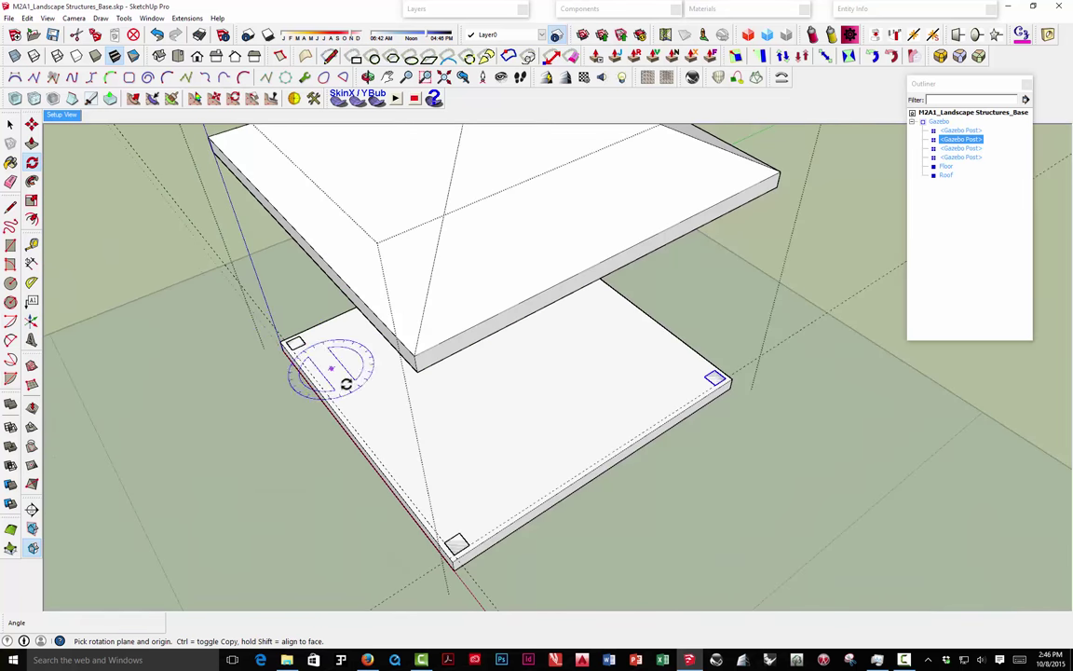
pyautogui.moveTo(343, 376); pyautogui.dragTo(399, 378, button='middle')
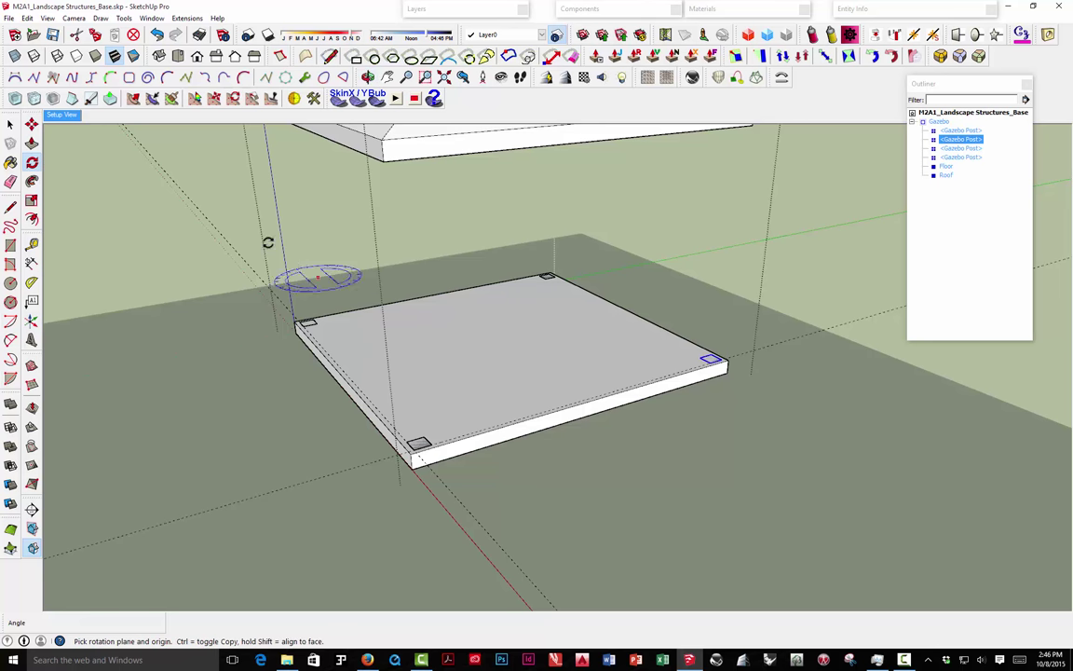
pyautogui.click(10, 125)
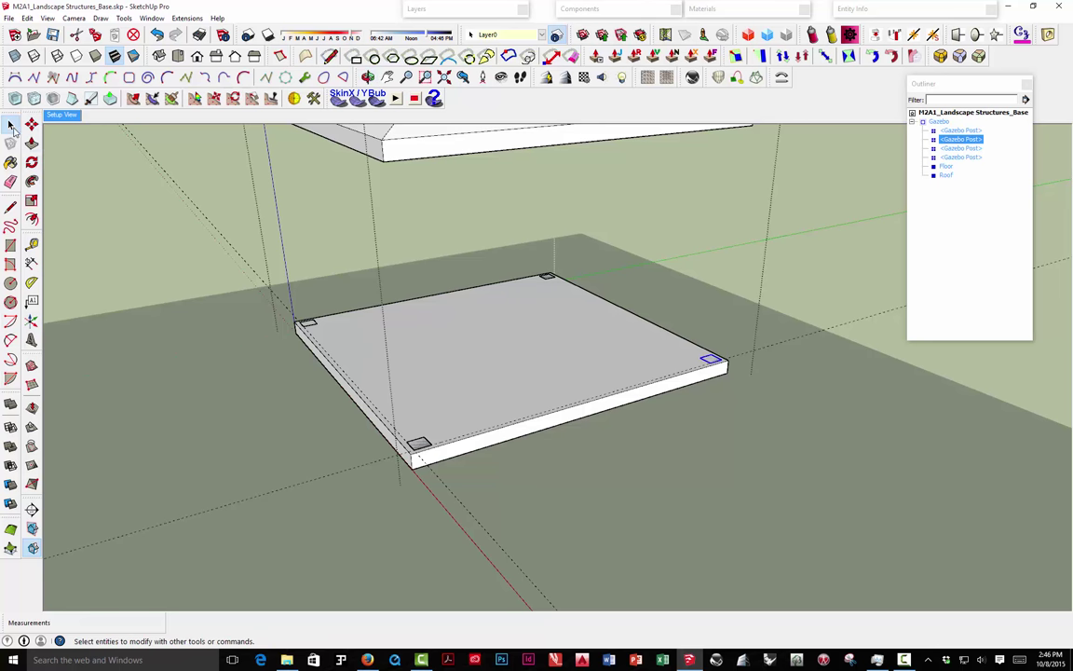
pyautogui.doubleClick(422, 448)
pyautogui.scroll(-5, 422, 448)
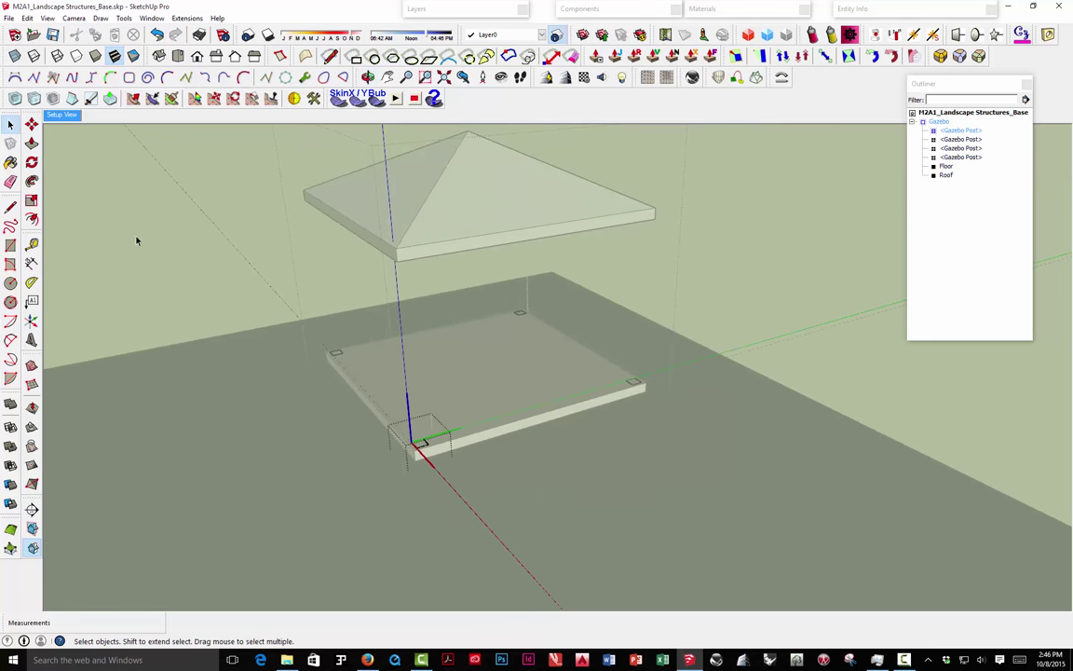
pyautogui.click(31, 142)
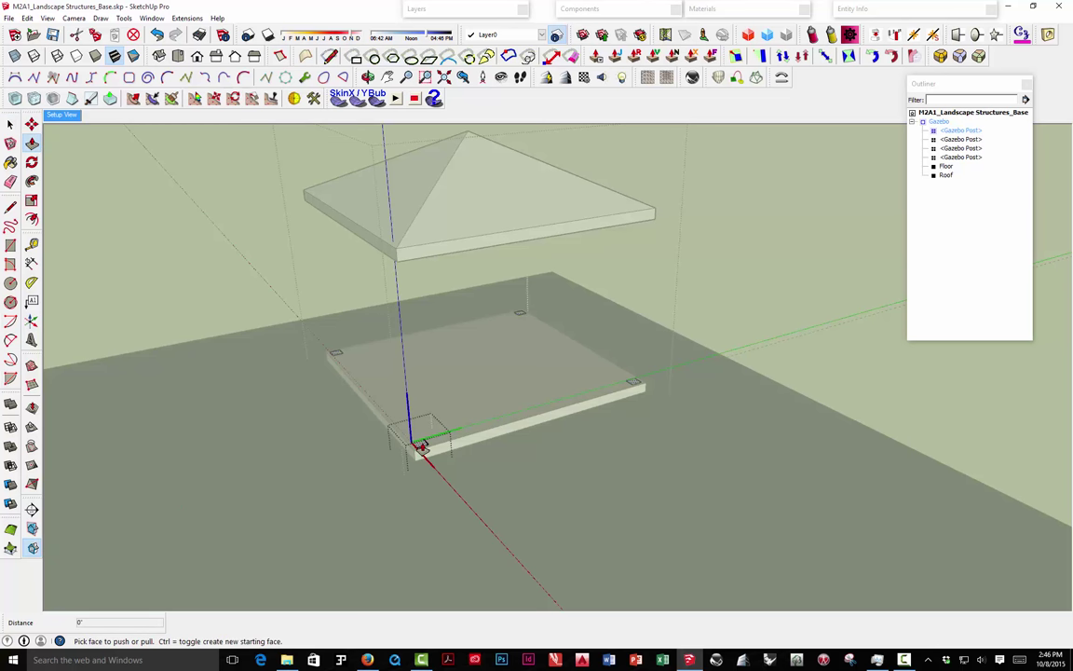
pyautogui.moveTo(422, 449); pyautogui.dragTo(438, 321)
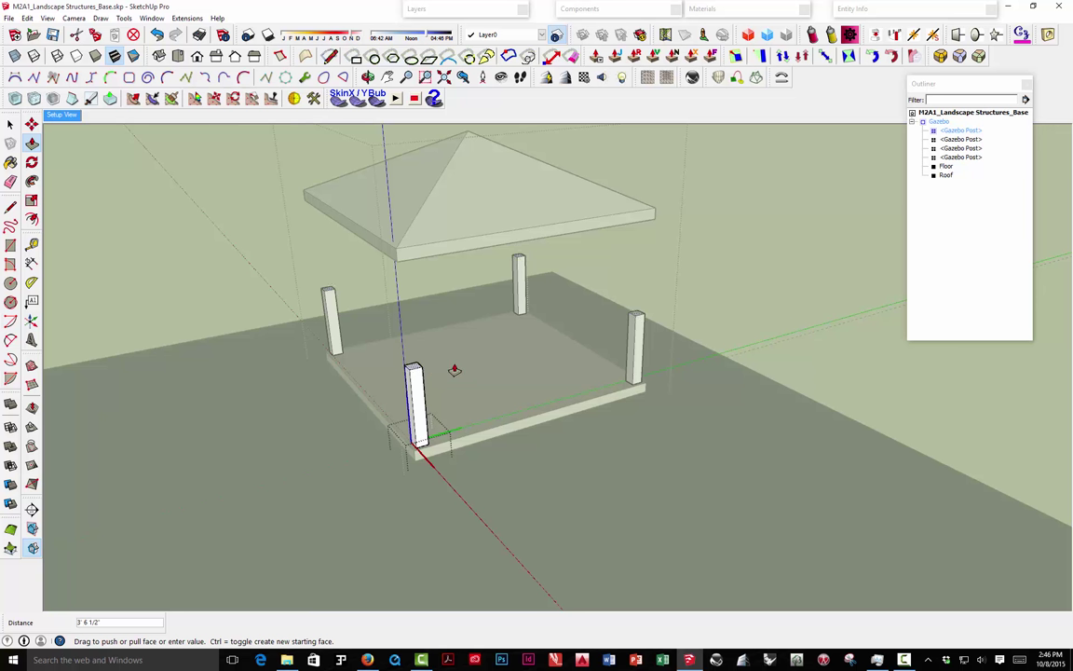
pyautogui.click(453, 269)
pyautogui.scroll(-3, 454, 268)
pyautogui.moveTo(408, 350); pyautogui.dragTo(508, 386, button='middle')
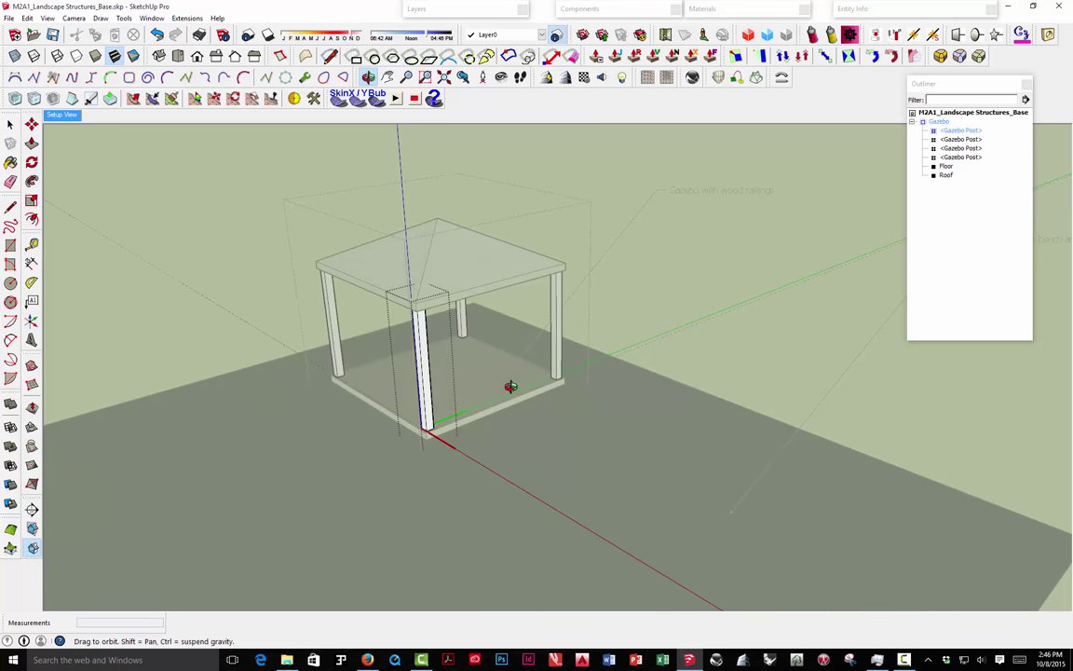
pyautogui.click(10, 124)
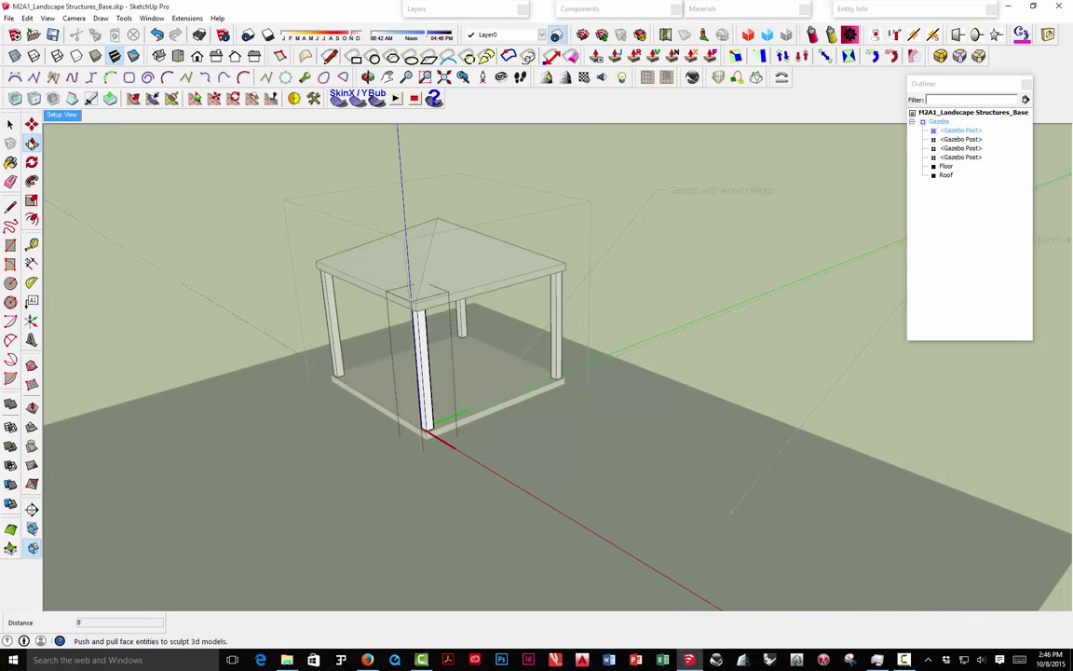
pyautogui.click(321, 296)
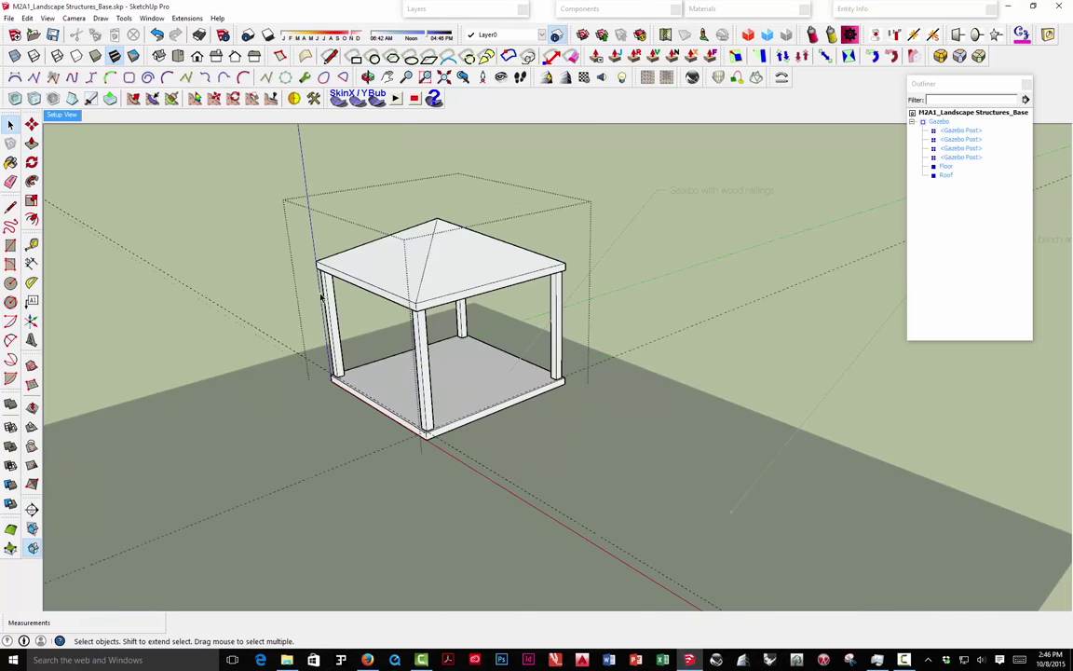
# Try scaling a single corner post uniformly by a factor of 2.00, and undo the scaling.
pyautogui.click(423, 377)
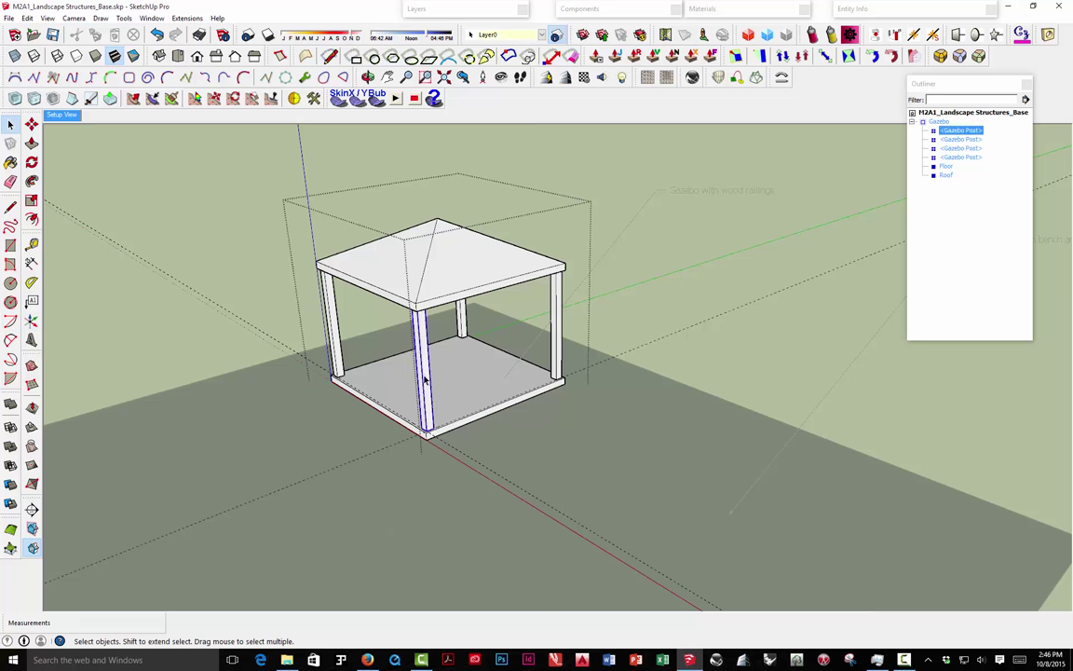
pyautogui.click(557, 326)
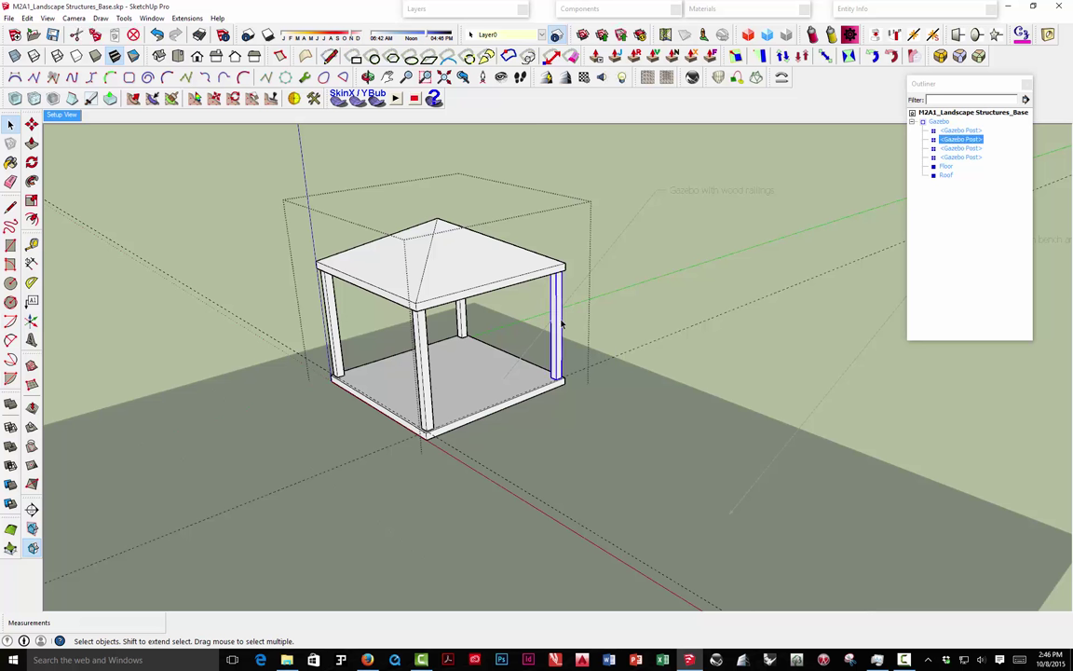
pyautogui.click(31, 200)
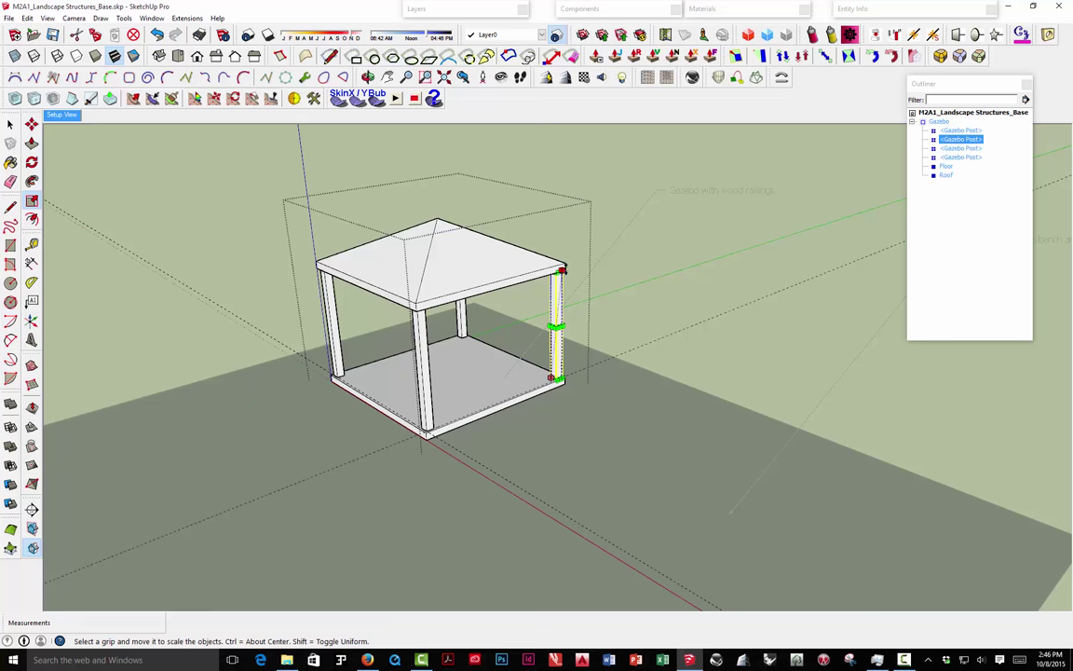
pyautogui.moveTo(569, 254); pyautogui.dragTo(620, 154)
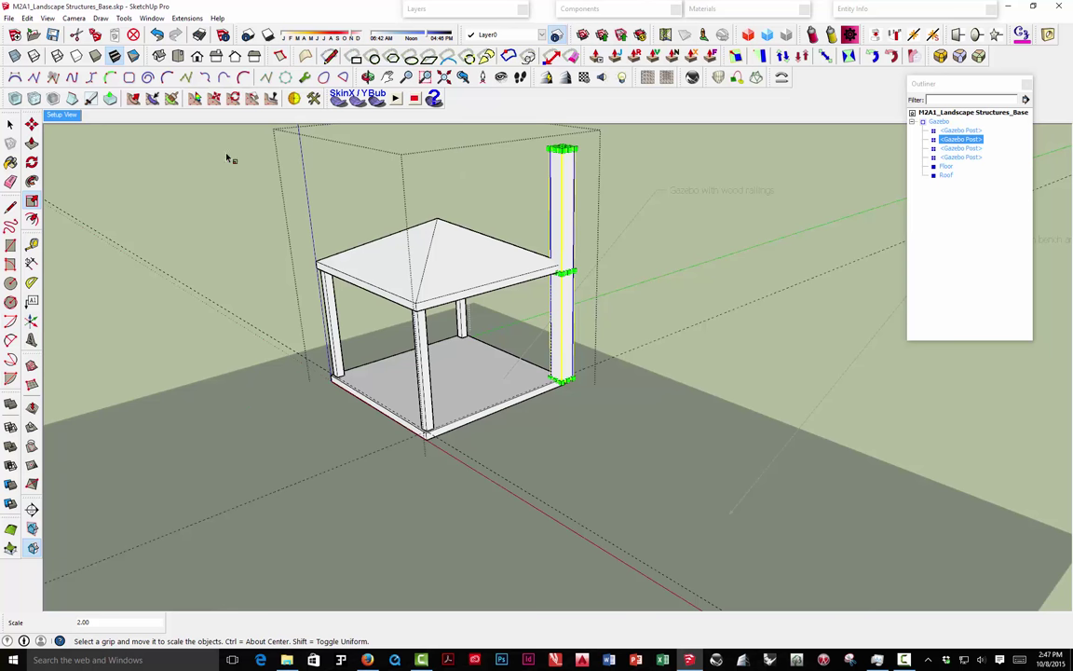
pyautogui.click(157, 35)
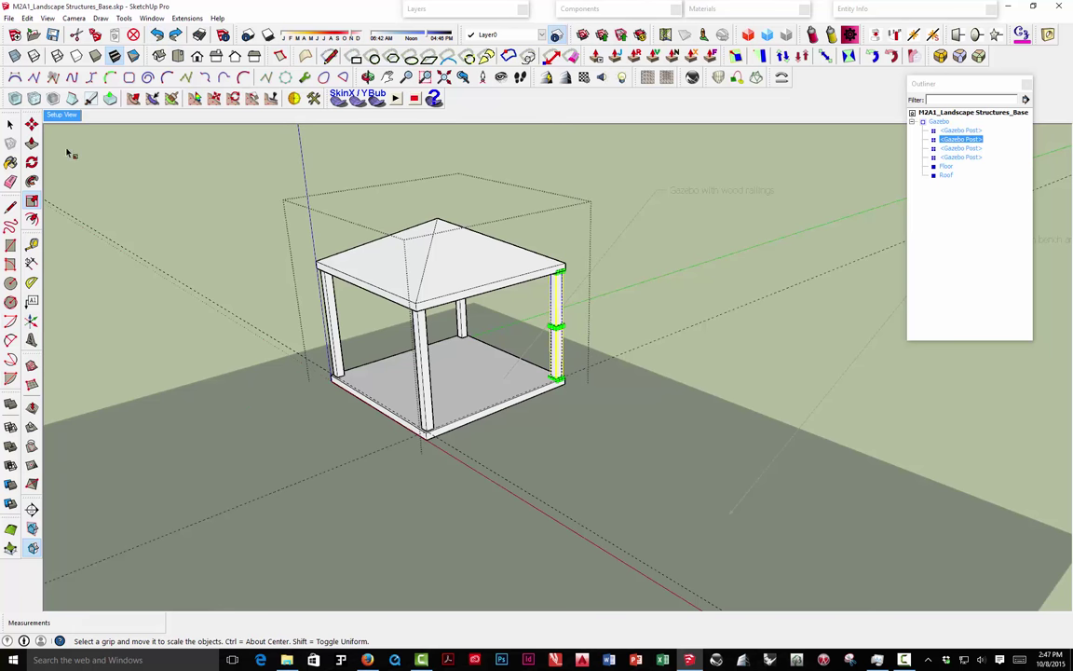
pyautogui.click(10, 124)
pyautogui.click(313, 273)
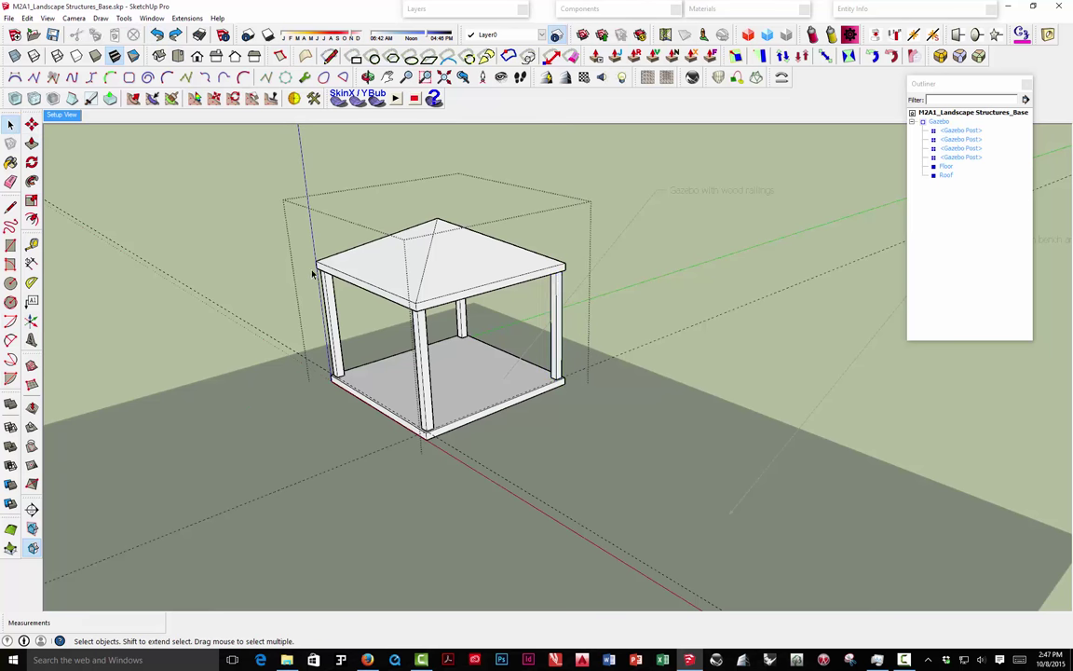
# Try moving all geometry inside the front corner's Gazebo Post component about 2' along the green axis, undo the move and close the component.
pyautogui.doubleClick(426, 357)
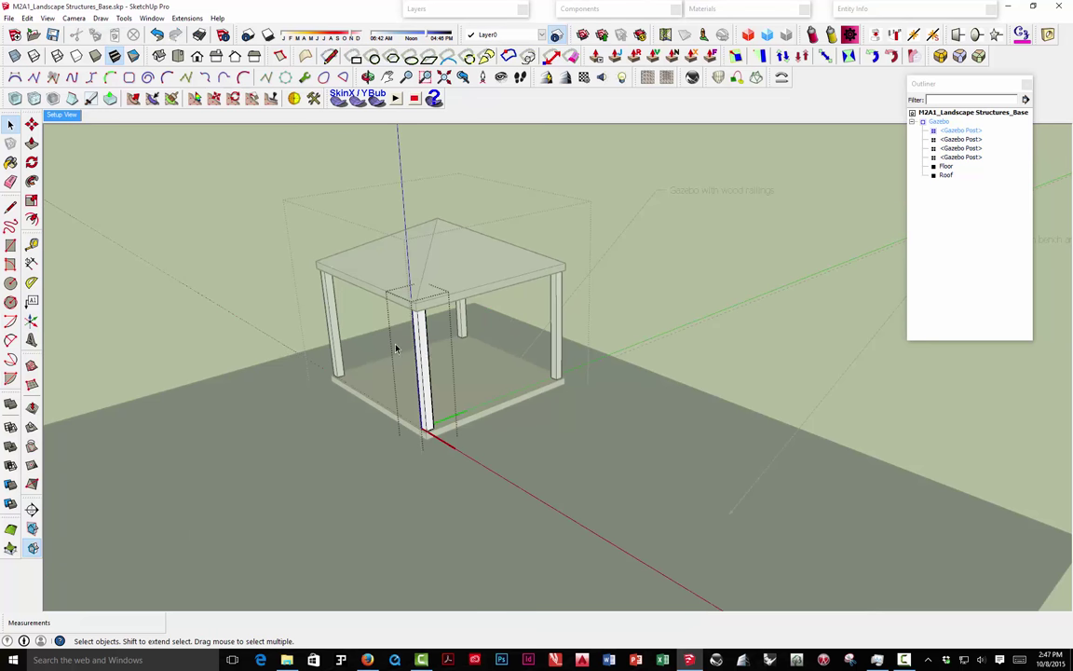
pyautogui.click(563, 247)
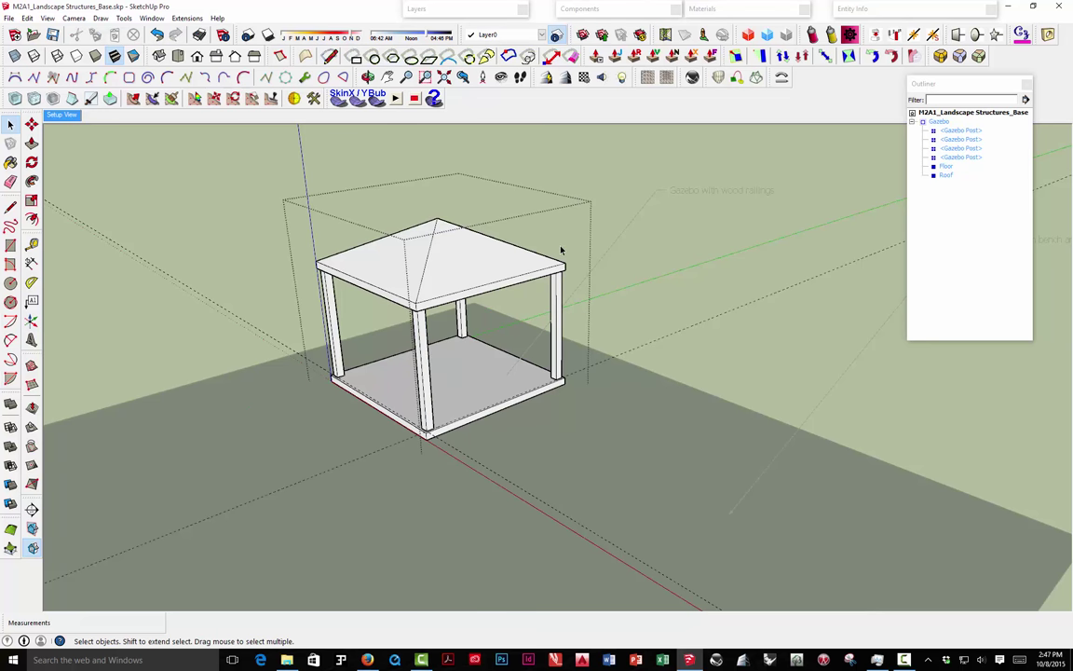
pyautogui.click(556, 307)
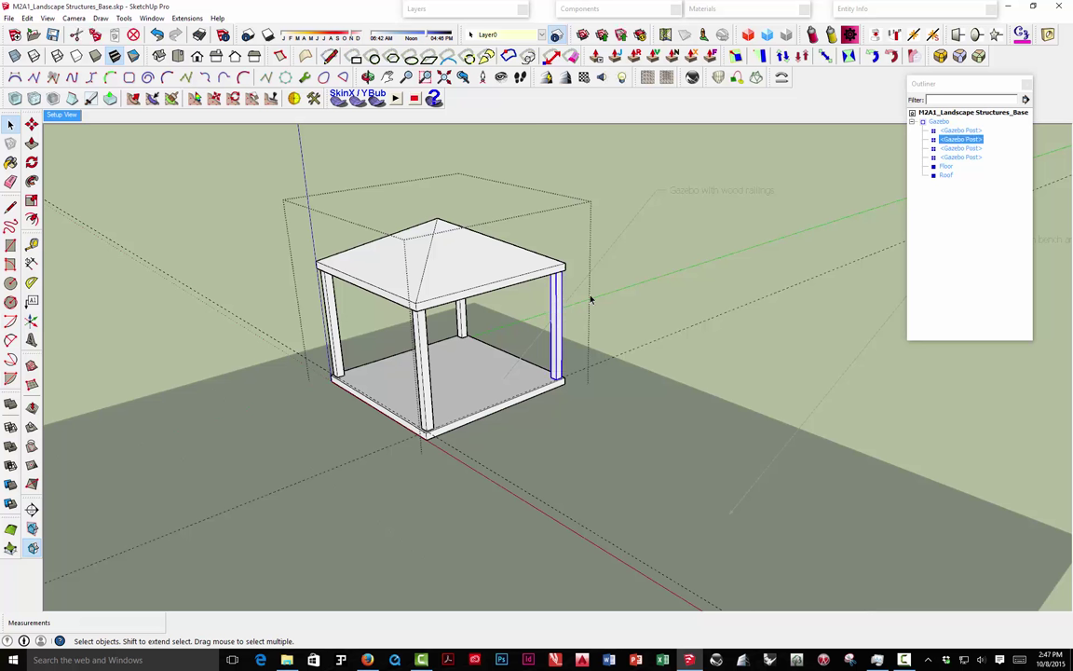
pyautogui.doubleClick(428, 403)
pyautogui.tripleClick(427, 415)
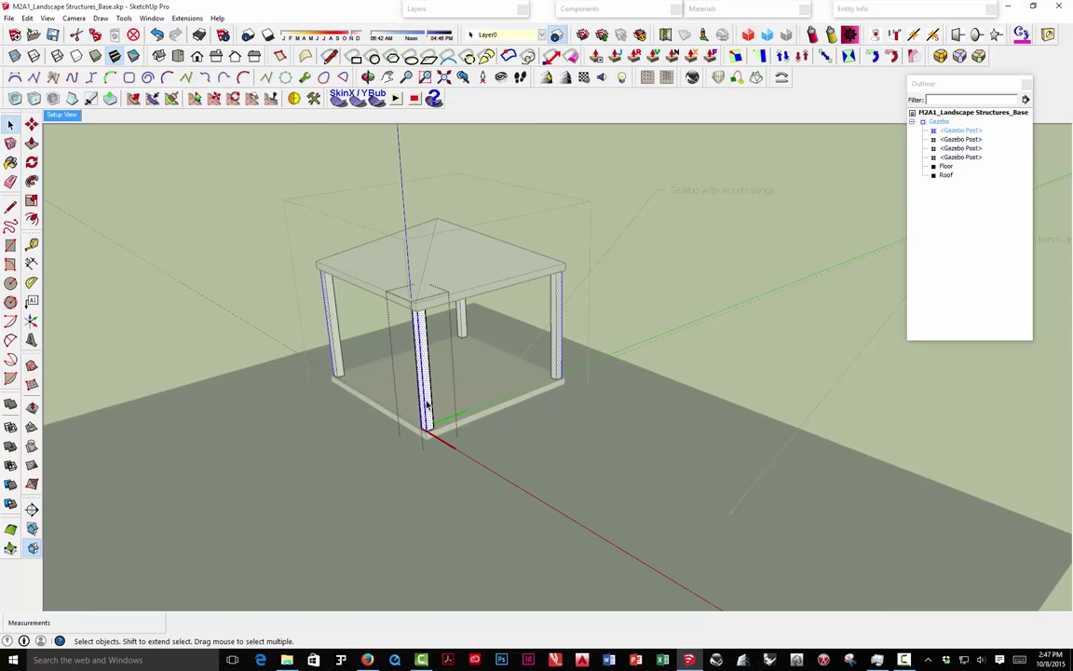
pyautogui.click(30, 123)
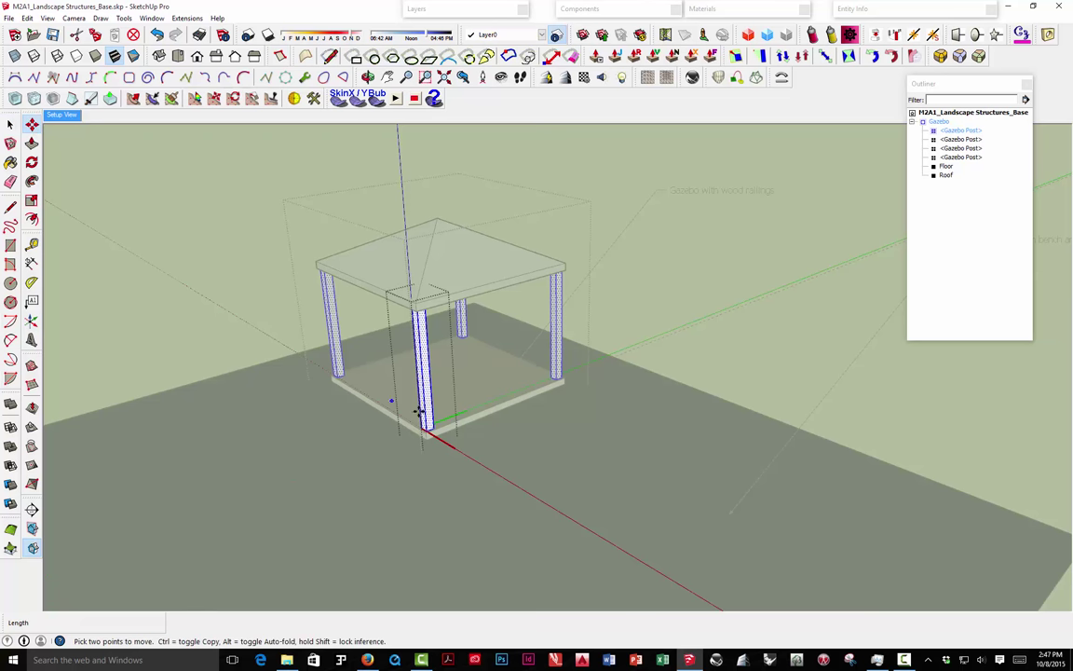
pyautogui.click(432, 425)
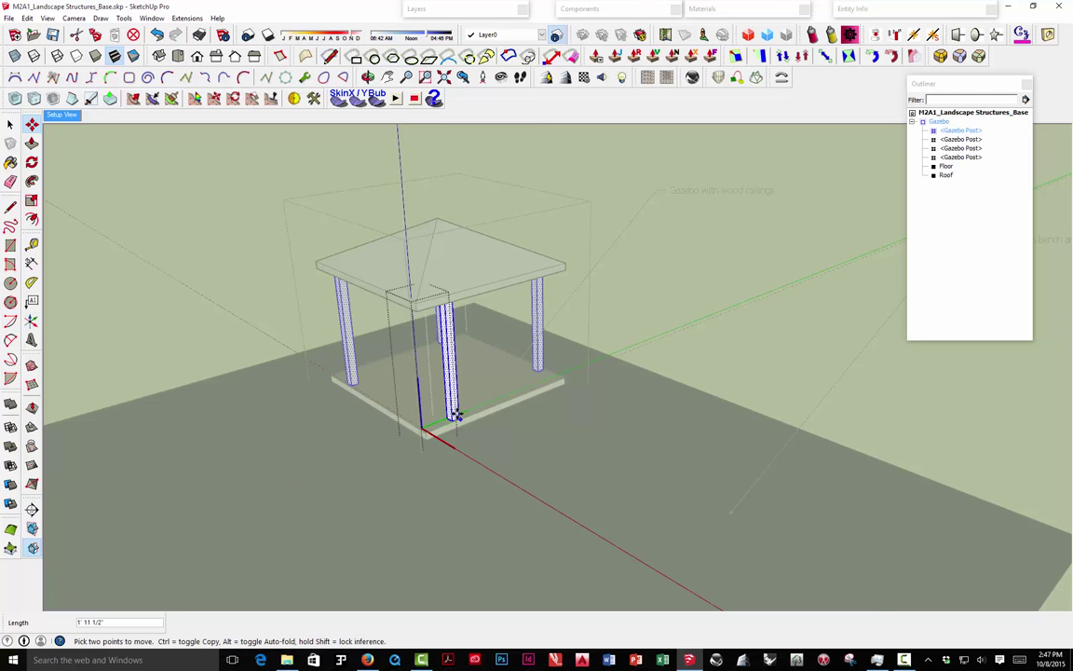
pyautogui.click(456, 415)
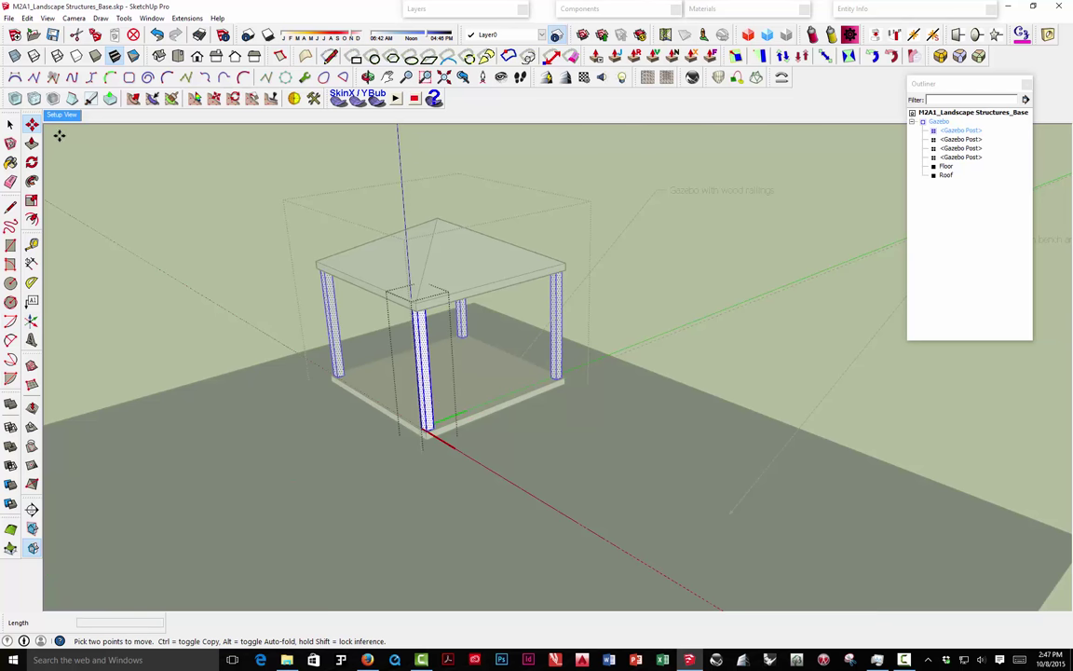
pyautogui.click(11, 124)
pyautogui.click(253, 274)
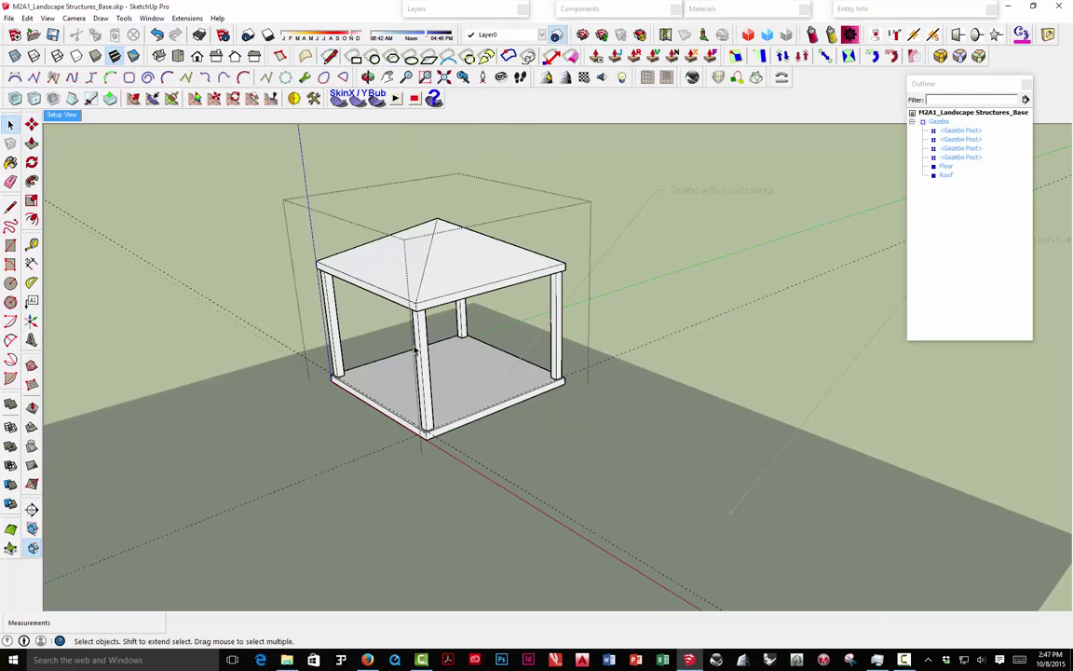
pyautogui.click(556, 335)
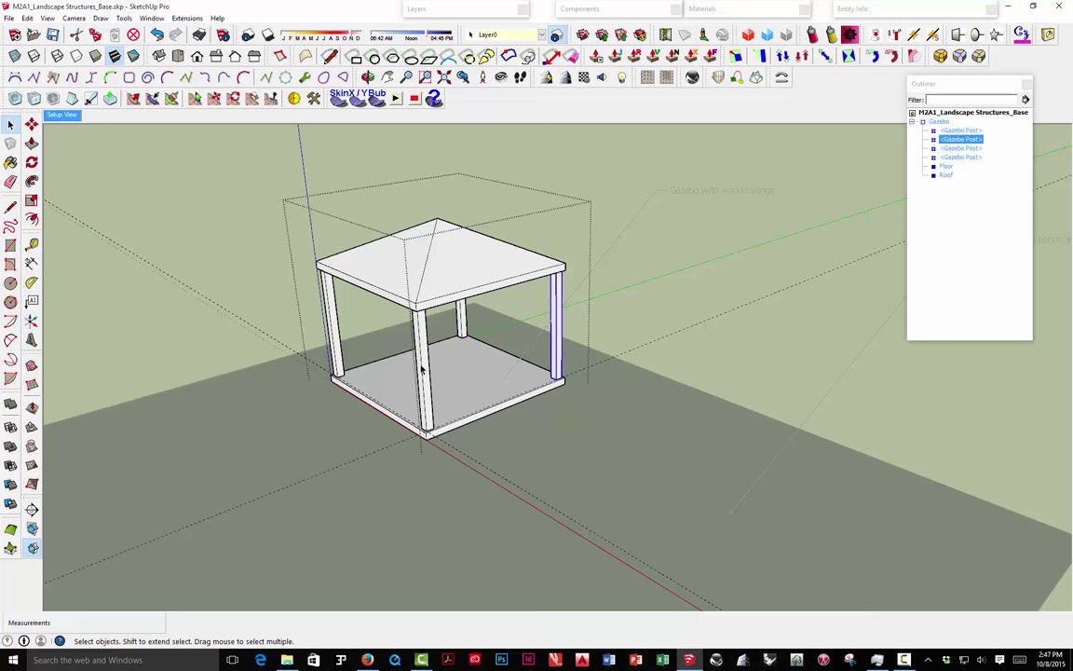
pyautogui.moveTo(426, 391); pyautogui.dragTo(462, 352, button='middle')
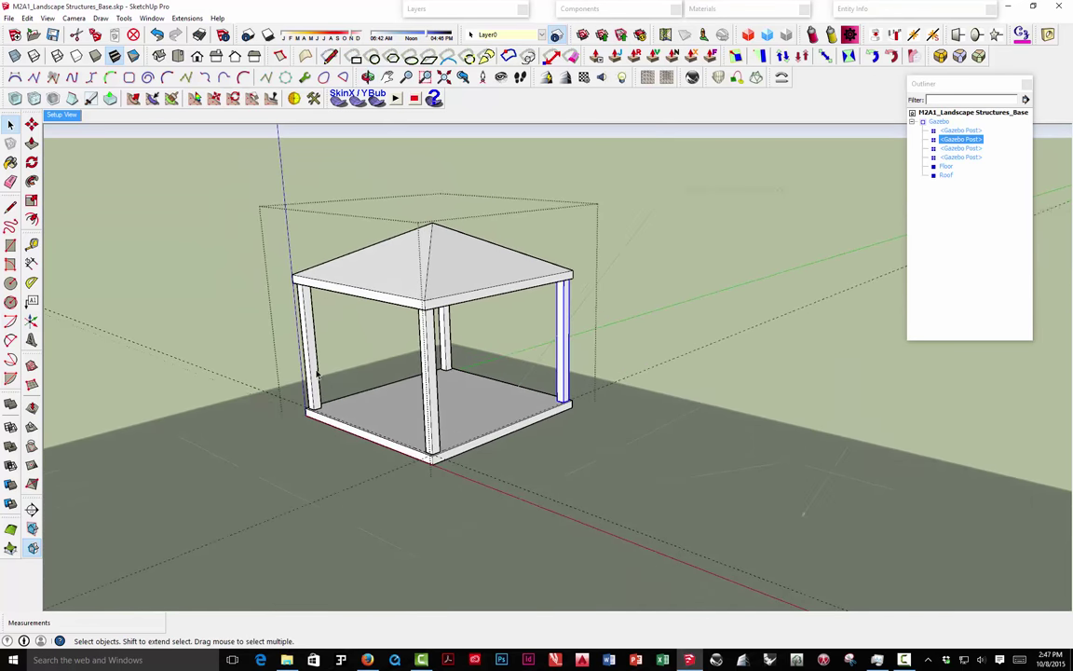
pyautogui.scroll(5, 316, 373)
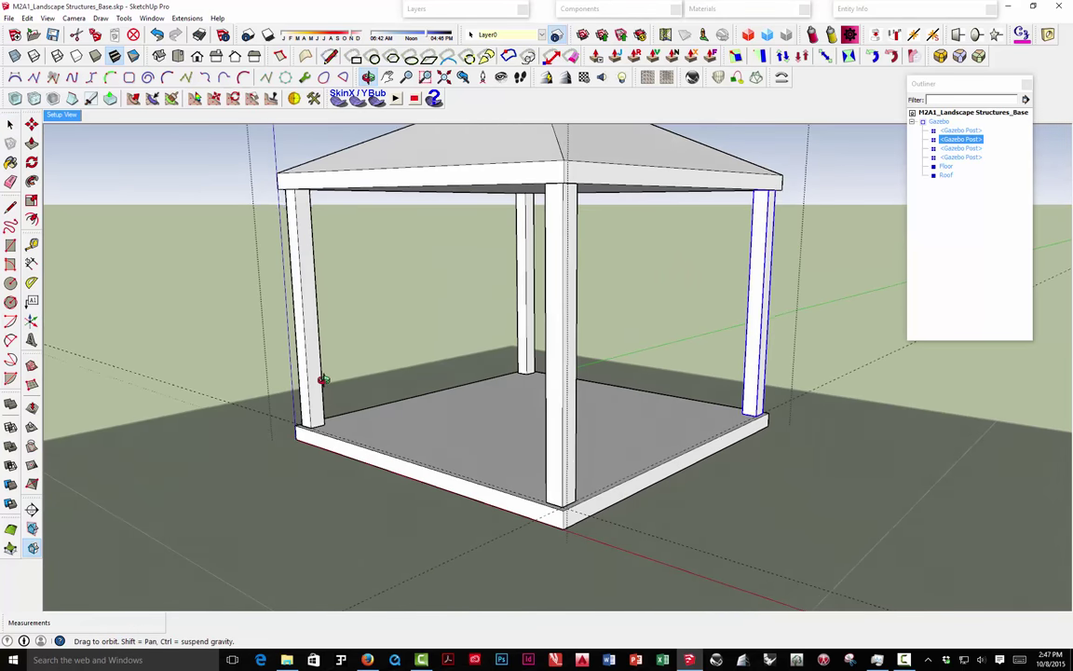
pyautogui.scroll(8, 322, 379)
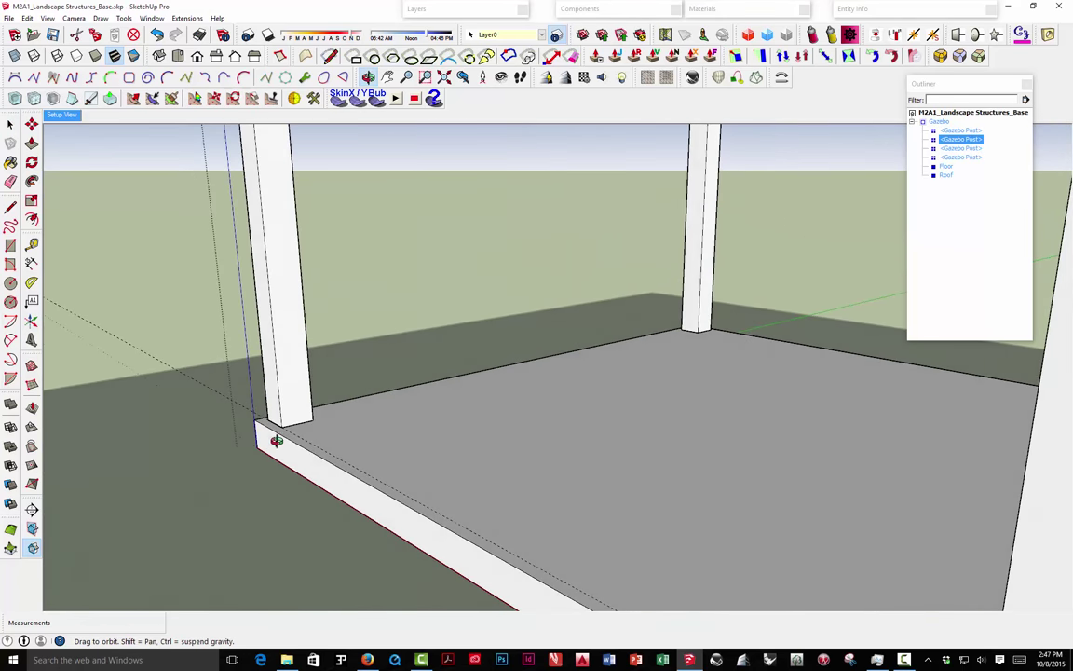
pyautogui.moveTo(275, 441); pyautogui.dragTo(283, 438, button='middle')
pyautogui.click(32, 244)
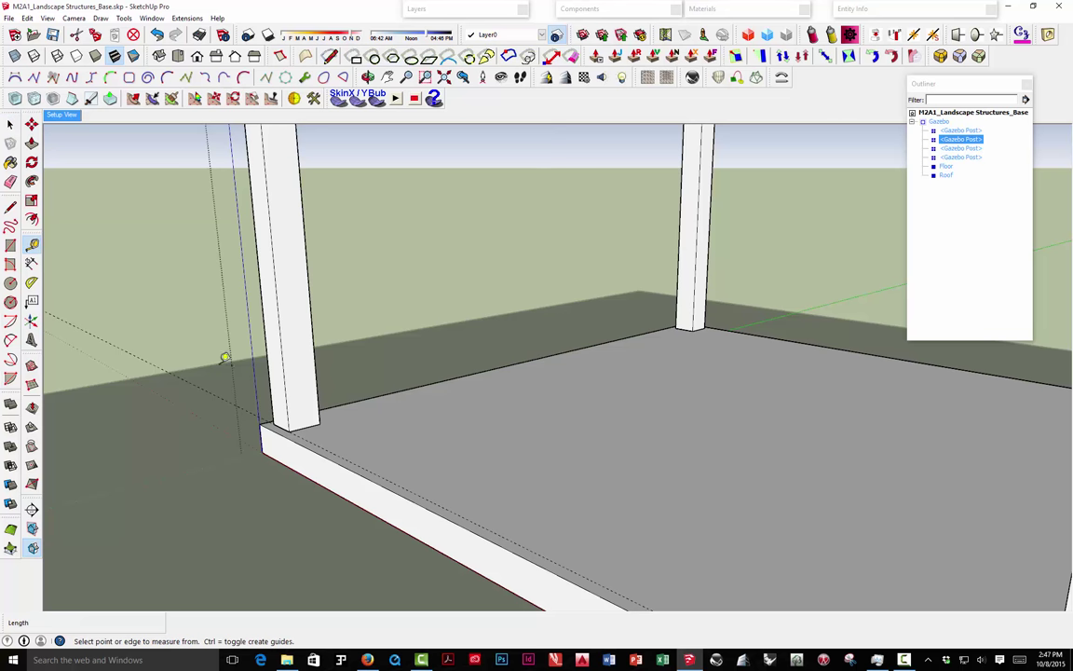
pyautogui.scroll(2, 306, 411)
pyautogui.scroll(-2, 321, 405)
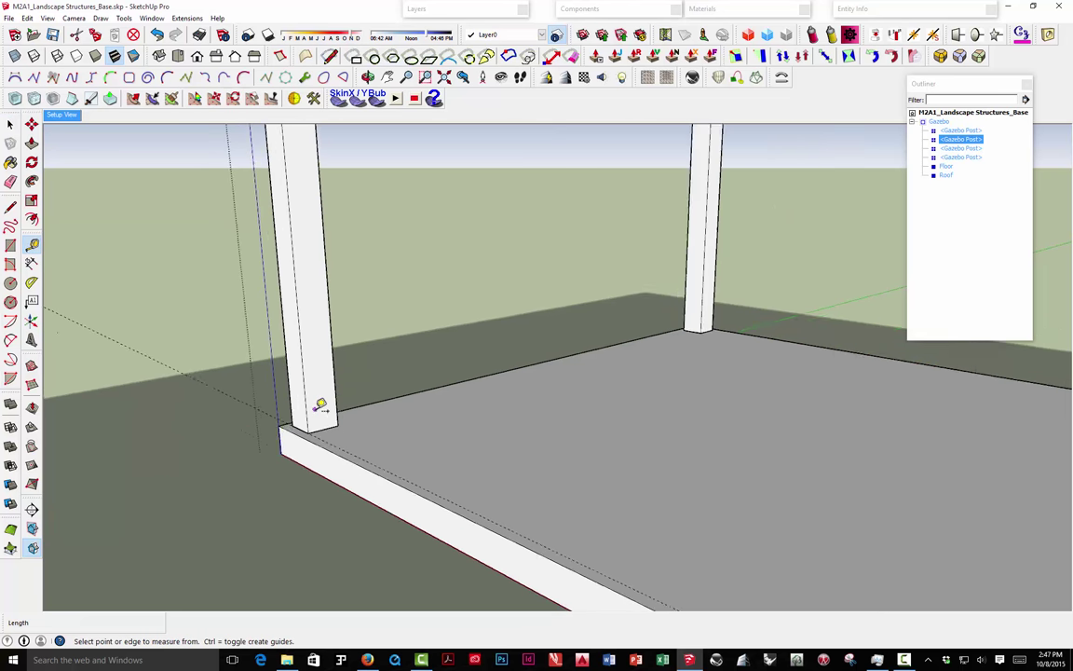
pyautogui.scroll(-6, 320, 406)
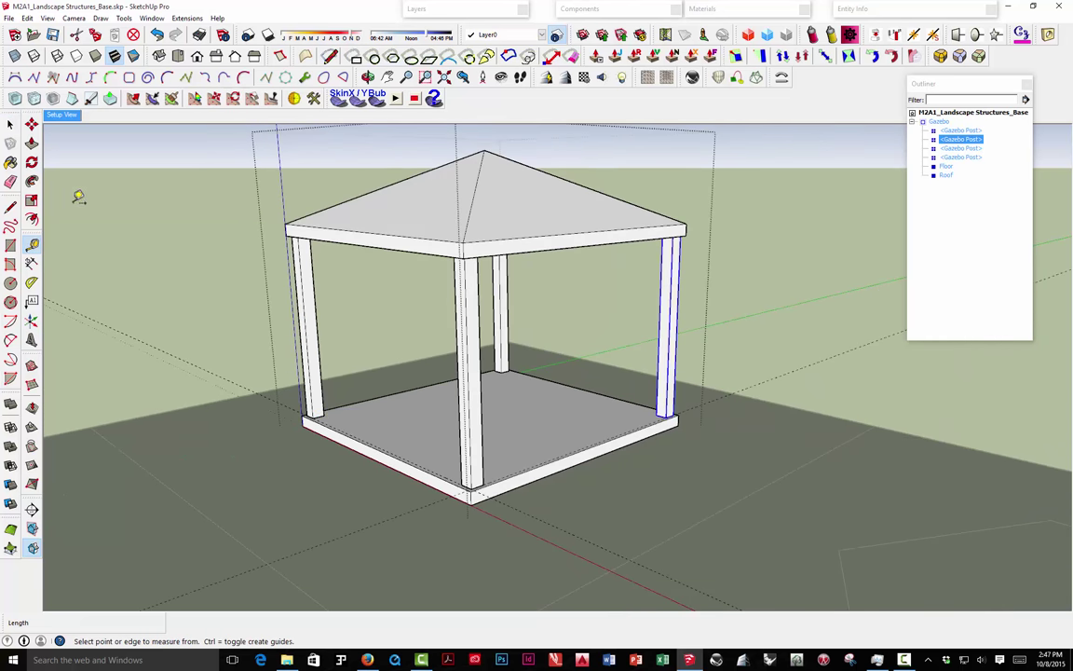
pyautogui.click(10, 123)
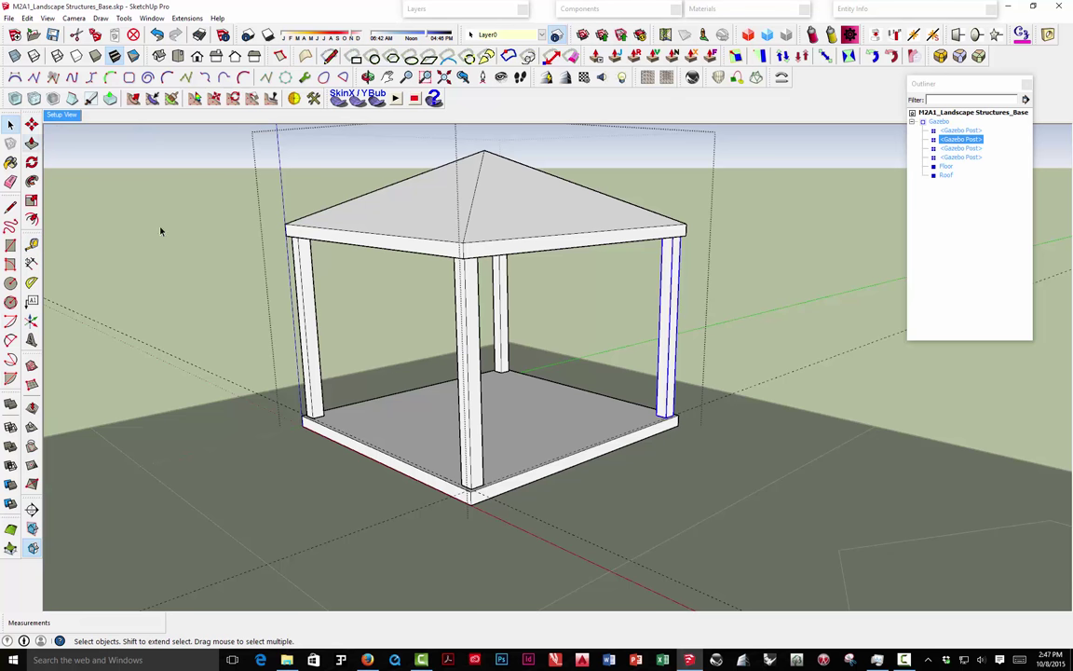
pyautogui.click(286, 249)
# Group the four Gazebo Post components together inside the Gazebo group.
pyautogui.click(928, 135)
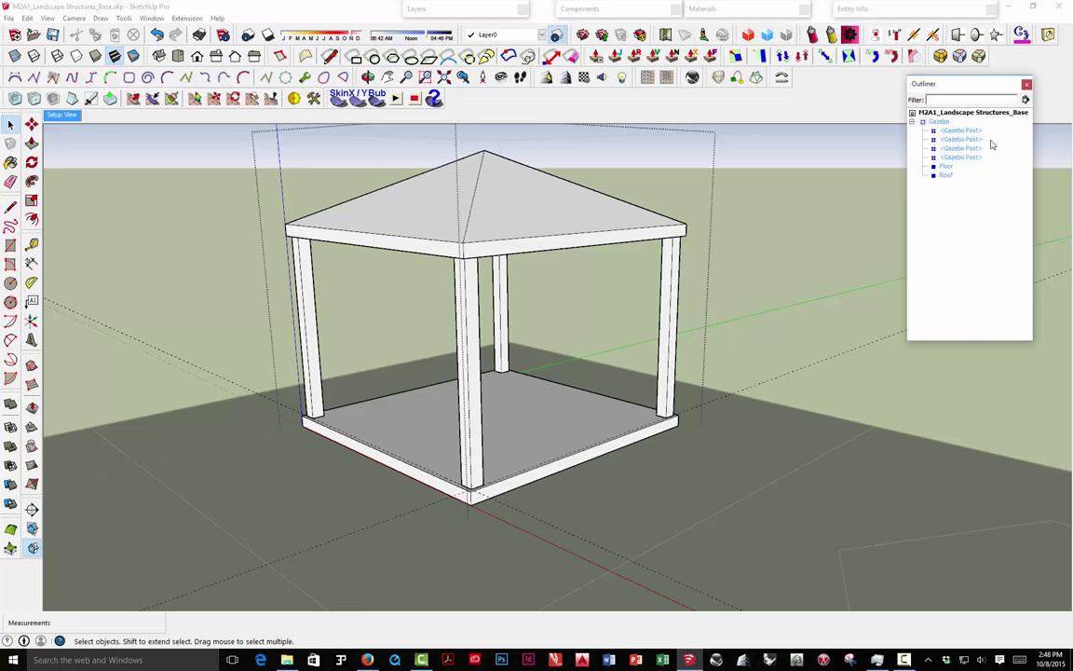
pyautogui.moveTo(975, 90); pyautogui.dragTo(801, 106)
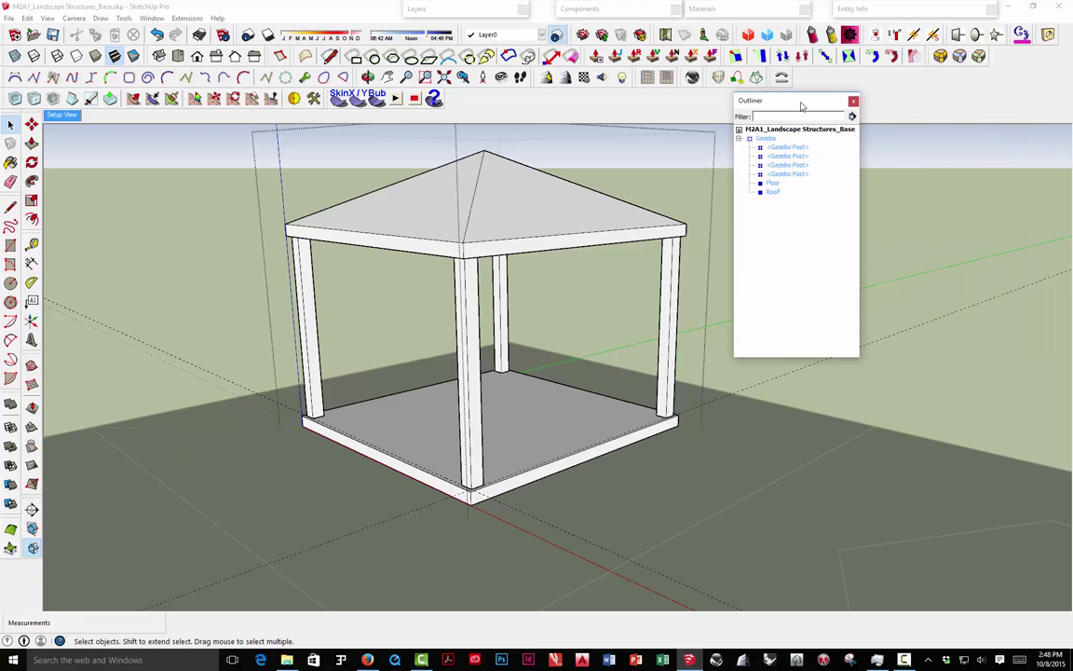
pyautogui.click(787, 147)
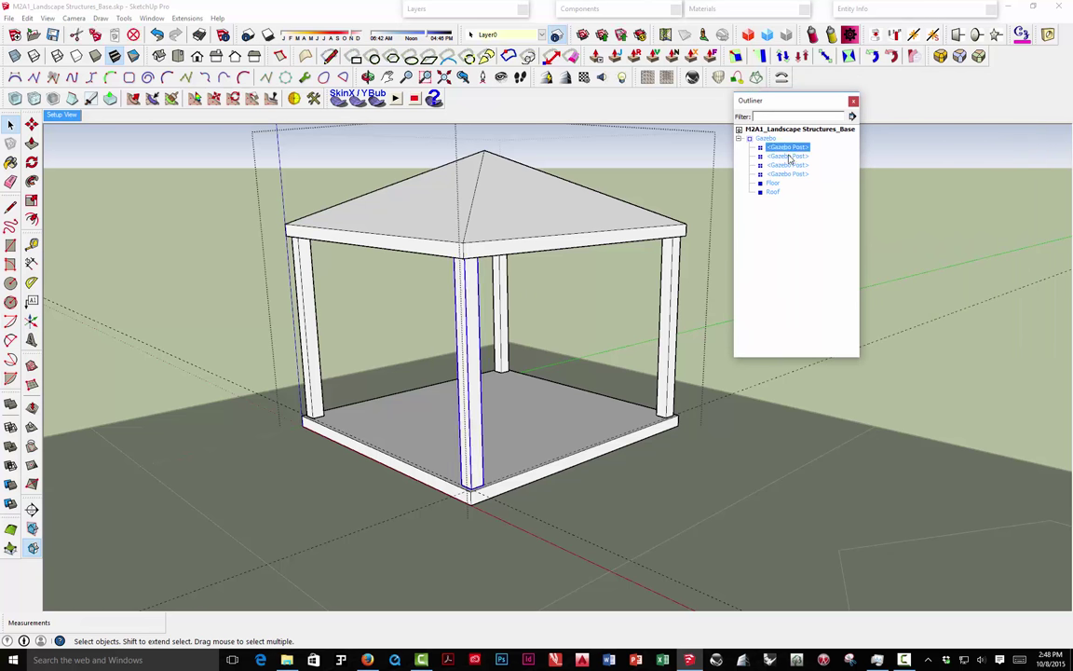
pyautogui.keyDown('shift'); pyautogui.click(789, 174); pyautogui.keyUp('shift')
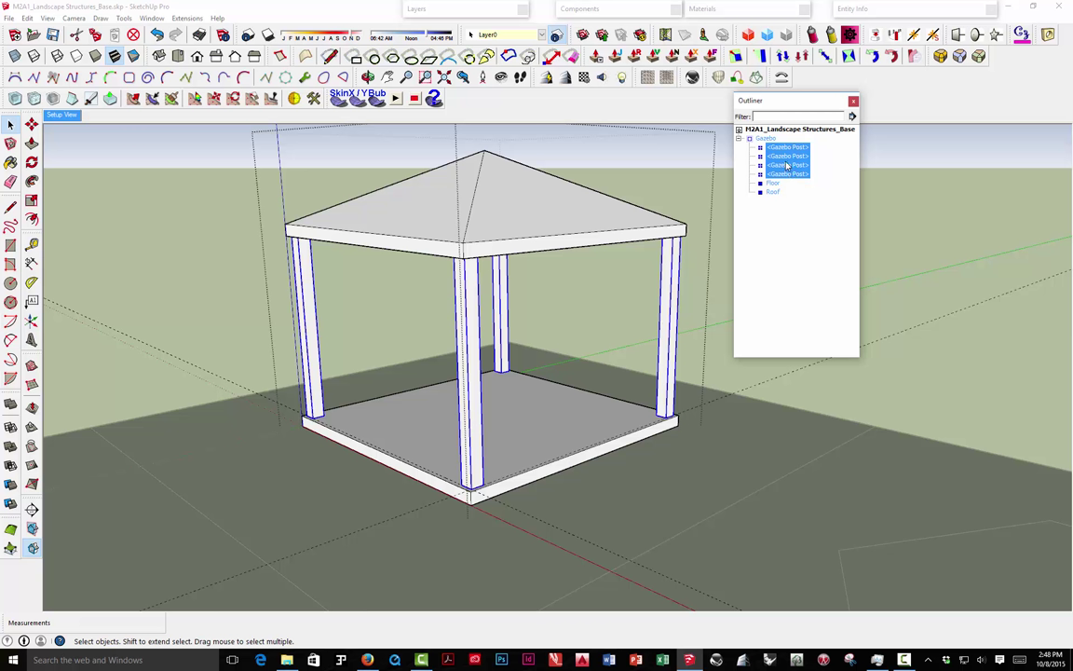
pyautogui.click(788, 148)
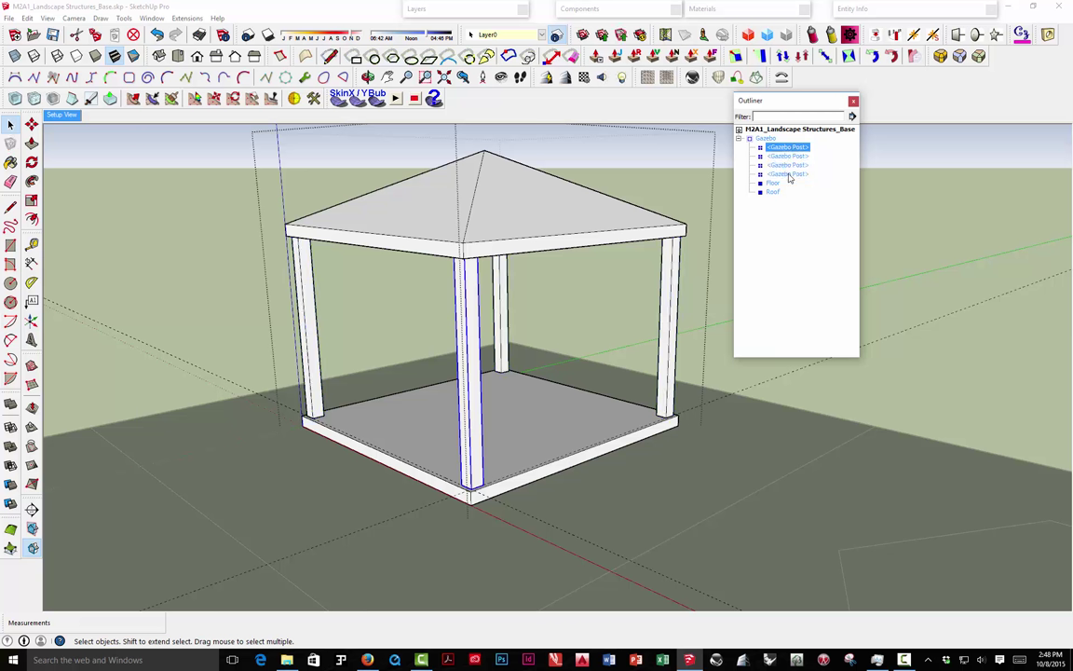
pyautogui.keyDown('shift'); pyautogui.click(789, 174); pyautogui.keyUp('shift')
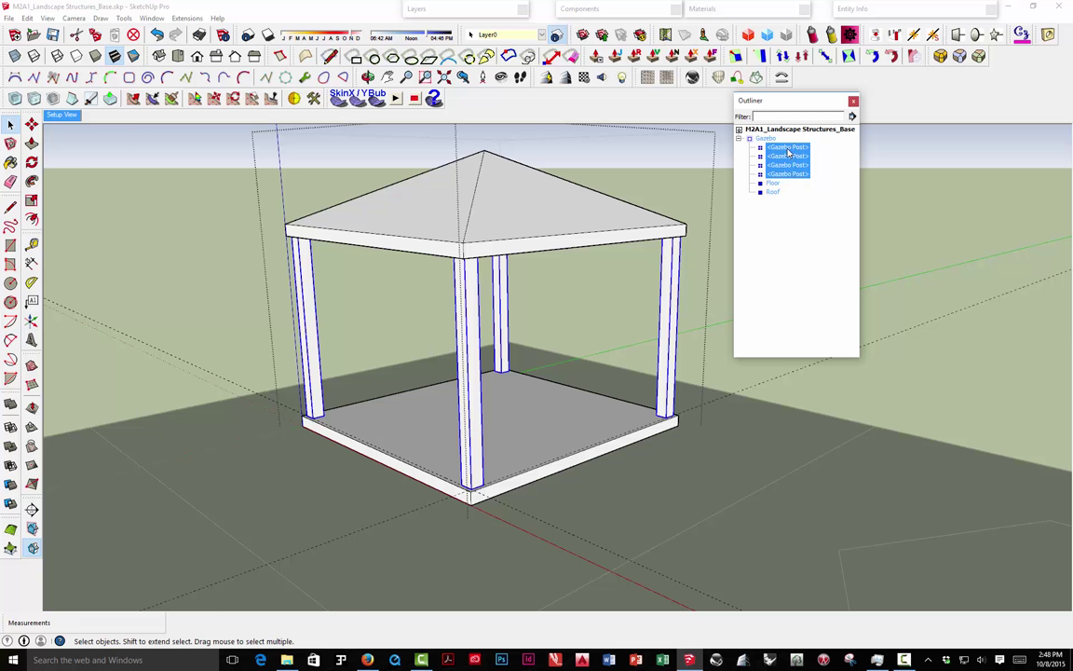
pyautogui.rightClick(788, 151)
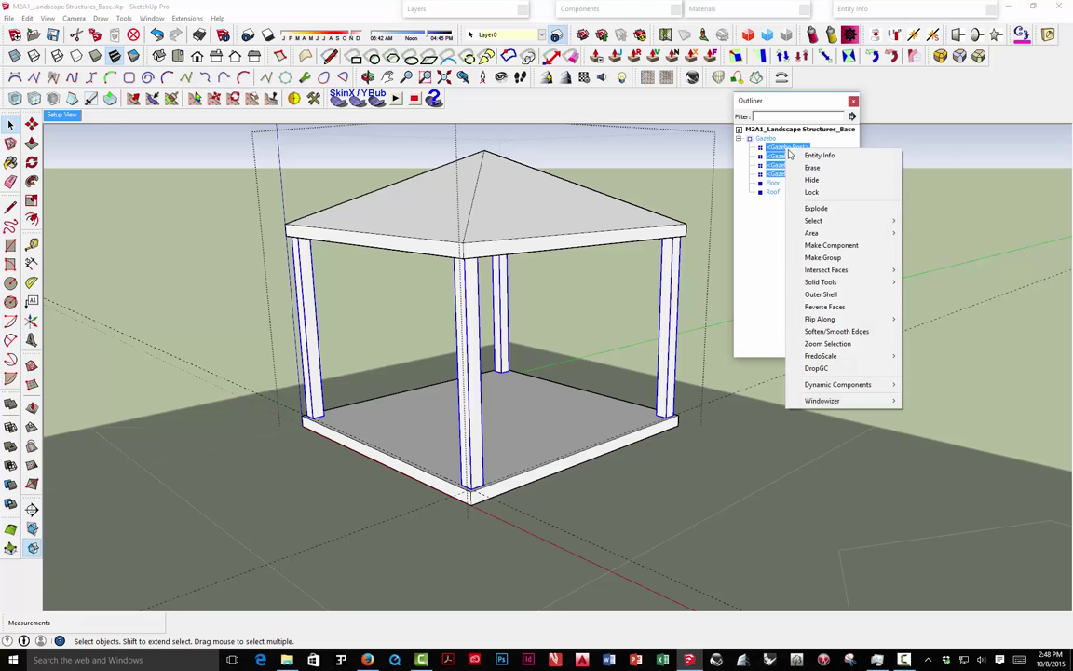
pyautogui.click(829, 257)
# Rename the new group of four posts as Posts.
pyautogui.rightClick(776, 159)
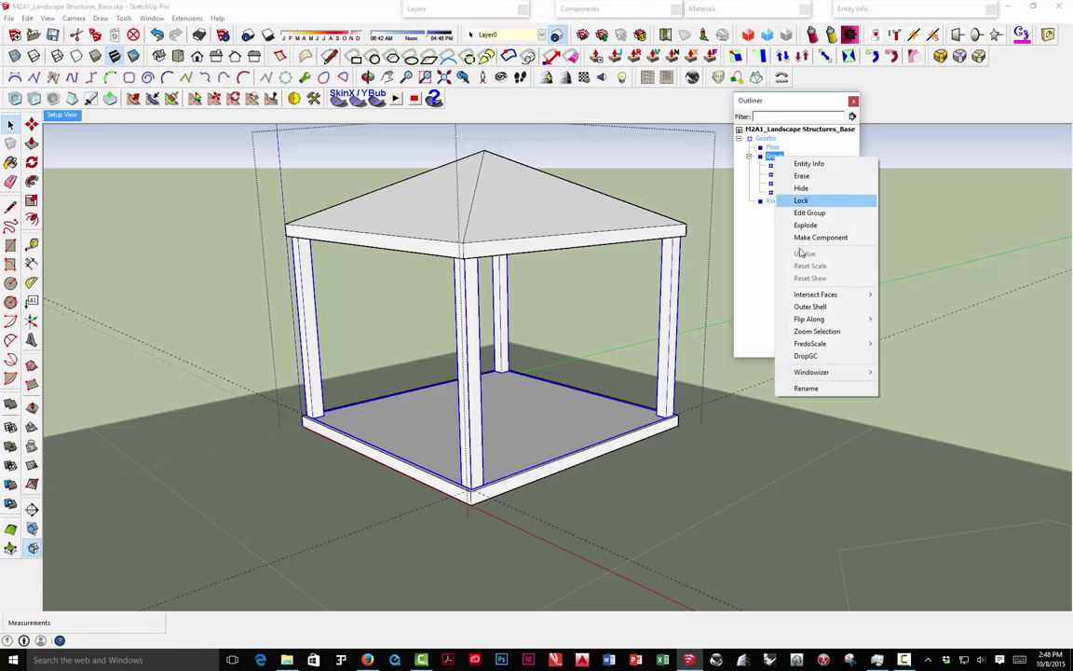
pyautogui.click(816, 392)
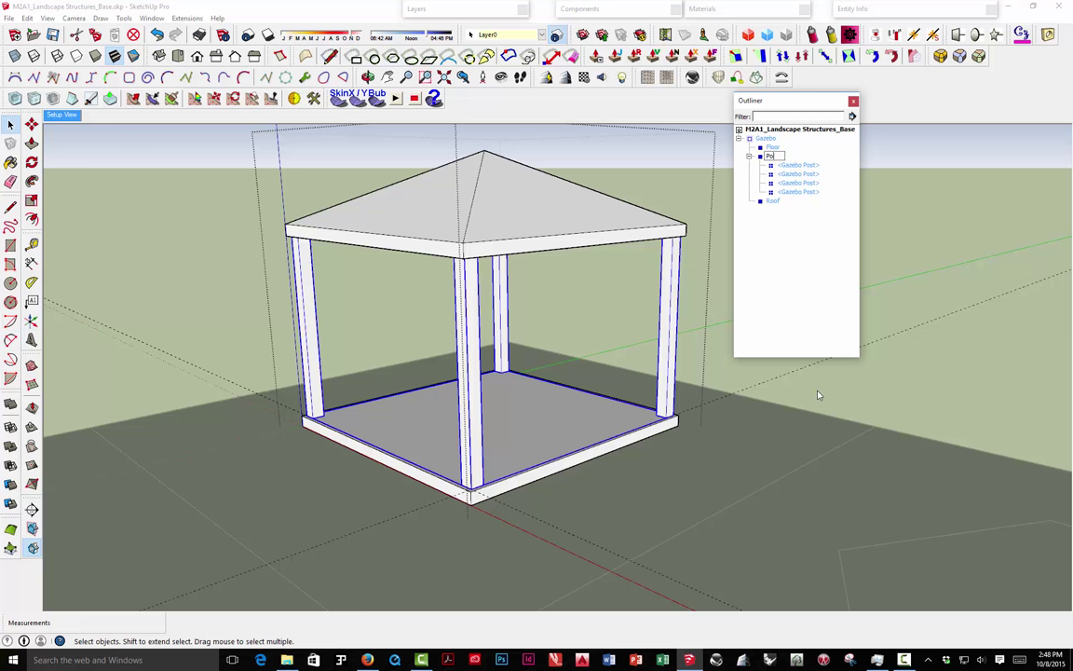
pyautogui.write('Posts')
pyautogui.press('Return')
# Examine the post components nested in the Posts group in the Outliner, then collapse the group and clear the selection.
pyautogui.click(749, 158)
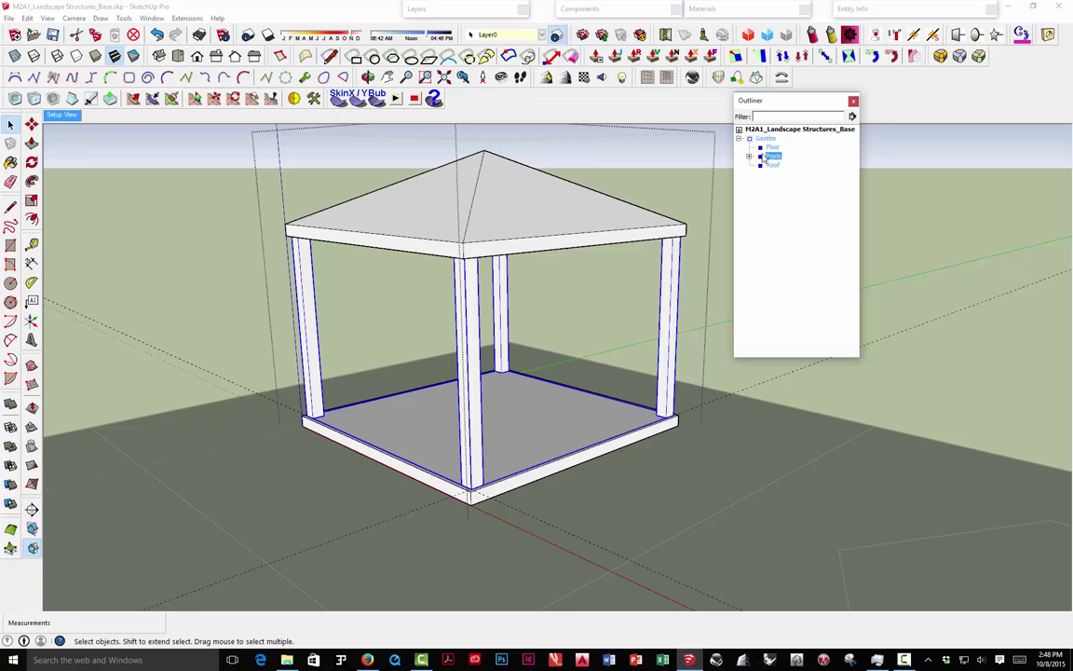
pyautogui.click(749, 158)
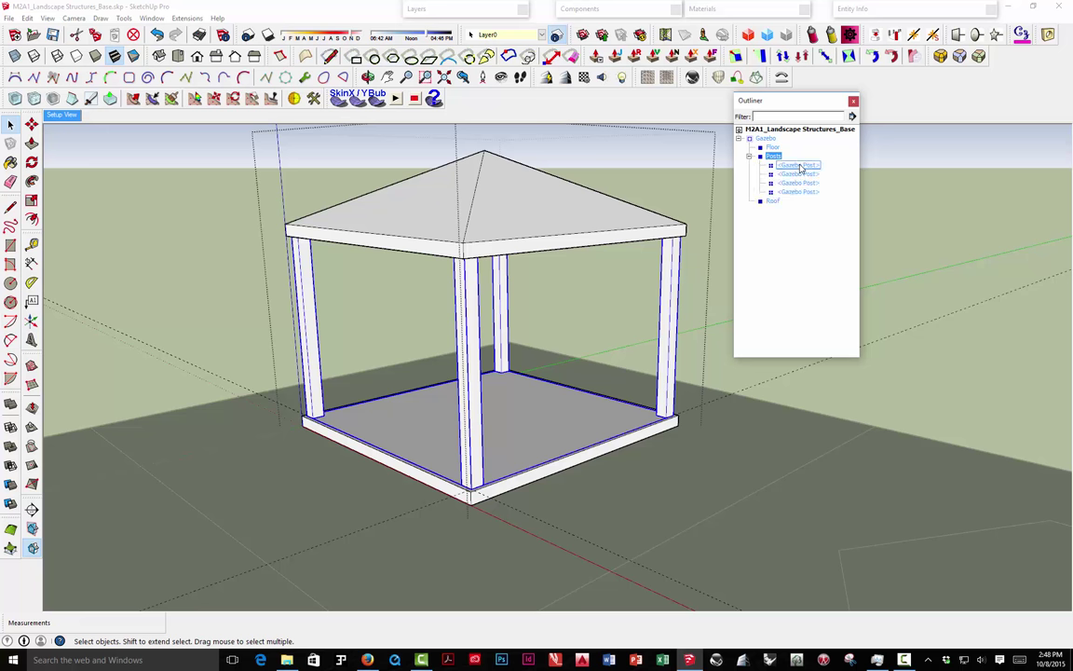
pyautogui.click(791, 173)
pyautogui.click(798, 191)
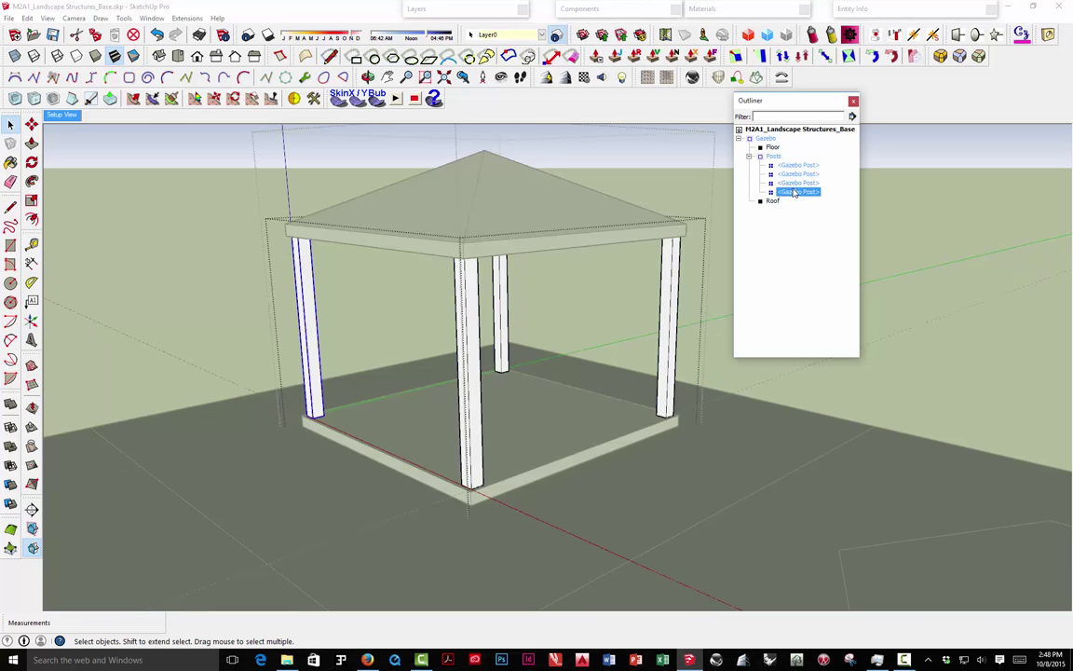
pyautogui.click(794, 183)
pyautogui.click(773, 156)
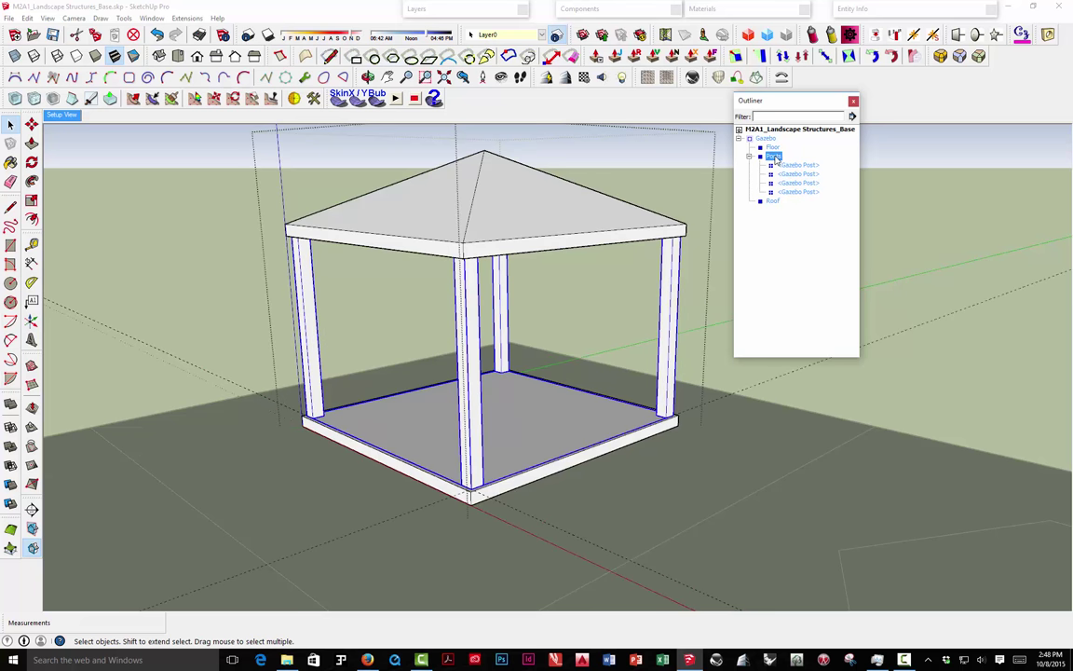
pyautogui.click(749, 157)
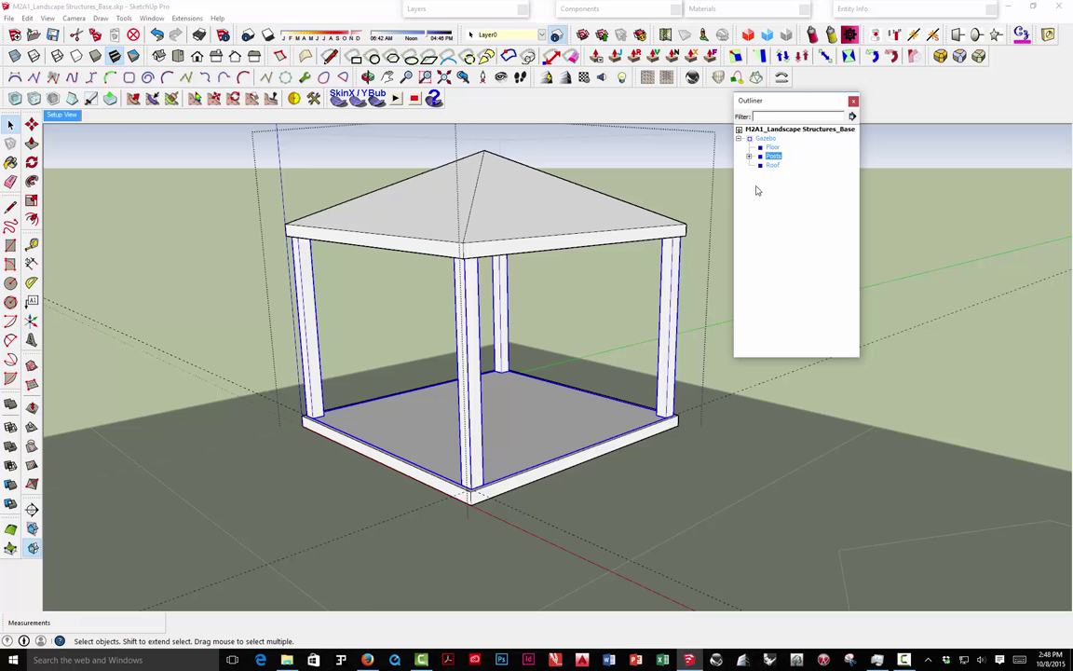
pyautogui.click(749, 157)
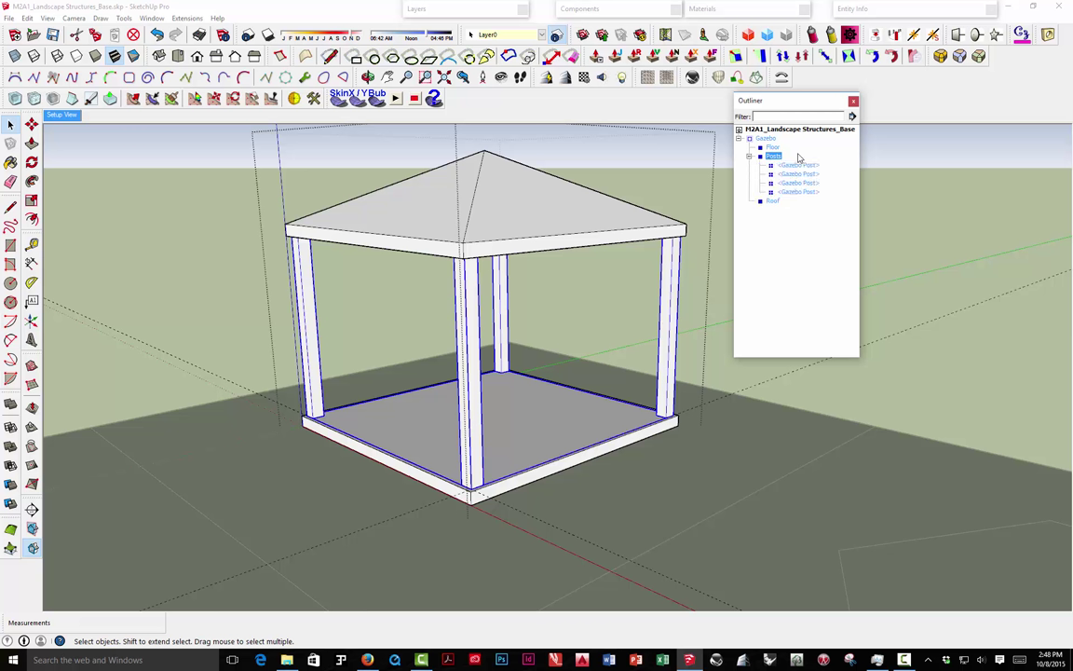
pyautogui.click(749, 157)
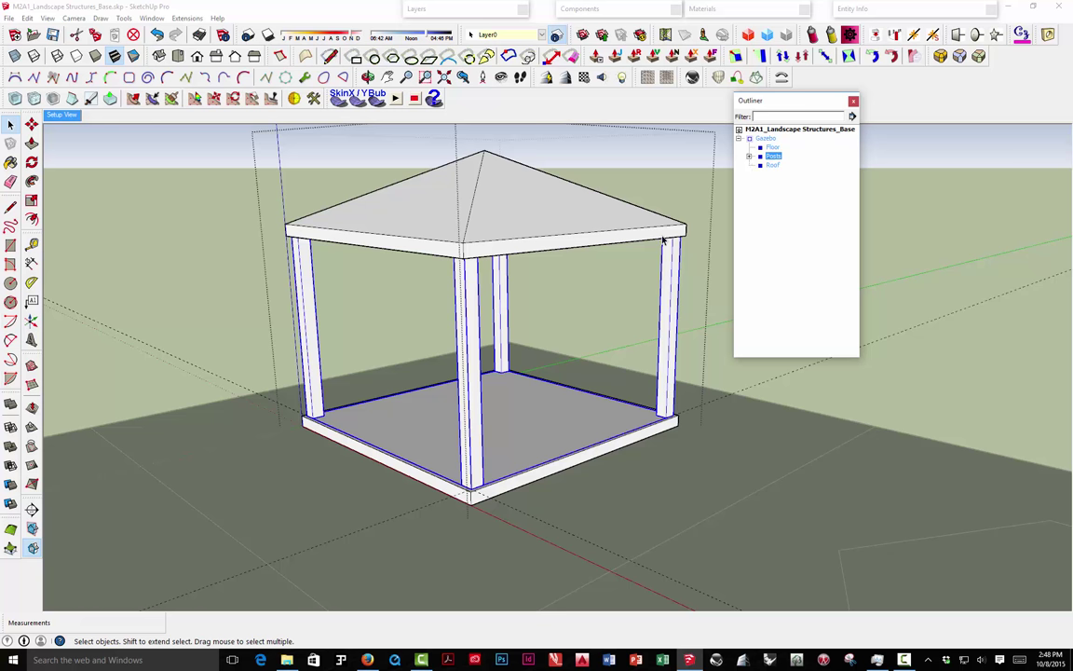
pyautogui.click(700, 181)
pyautogui.click(764, 141)
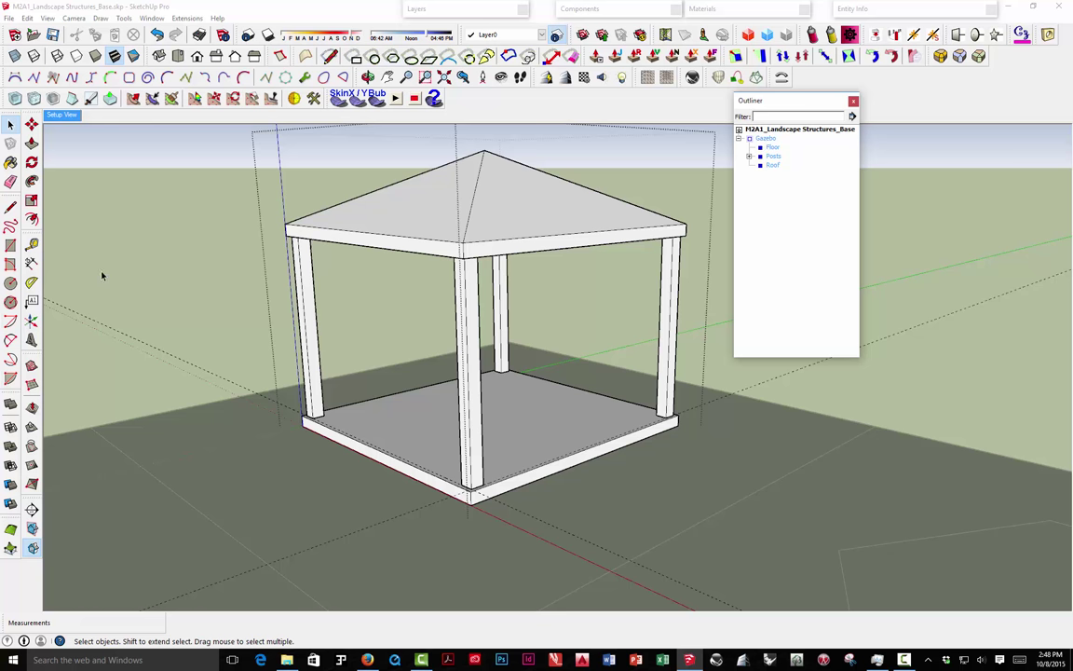
# Place a guide line about 6 inches above the base of the rear-left corner post's inner face with the Tape Measure.
pyautogui.click(31, 244)
pyautogui.scroll(8, 328, 392)
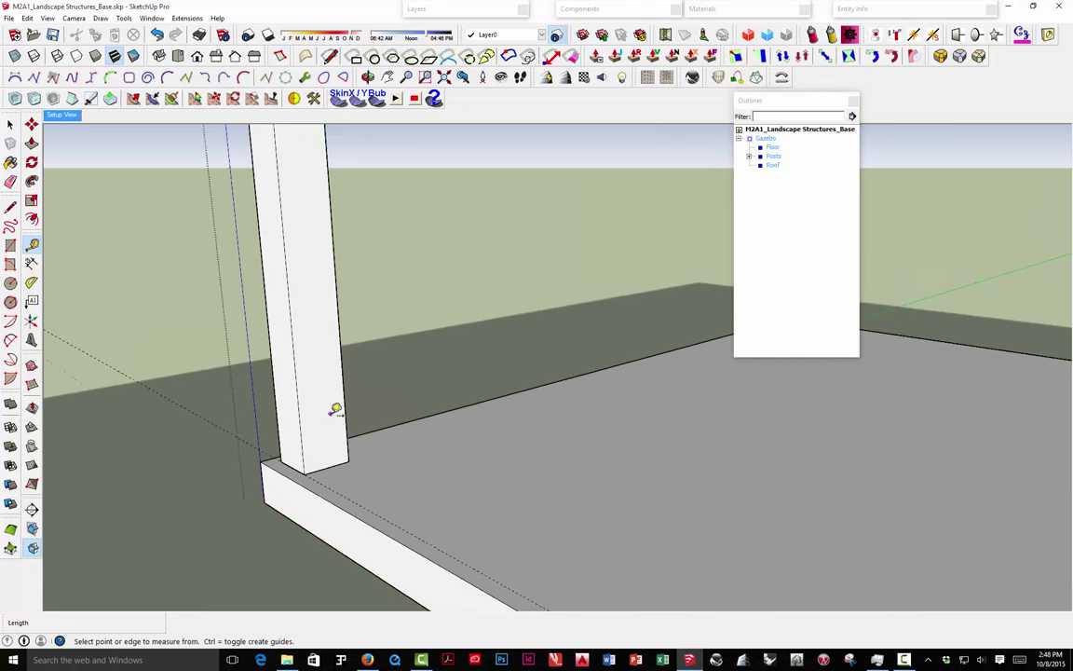
pyautogui.click(326, 472)
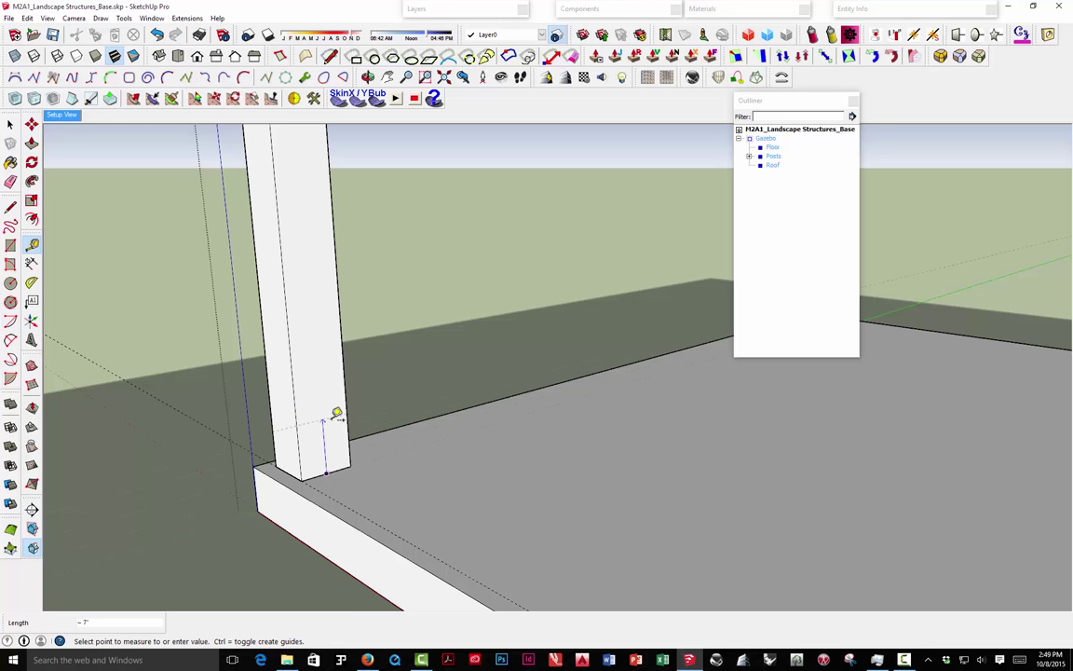
pyautogui.press('Escape')
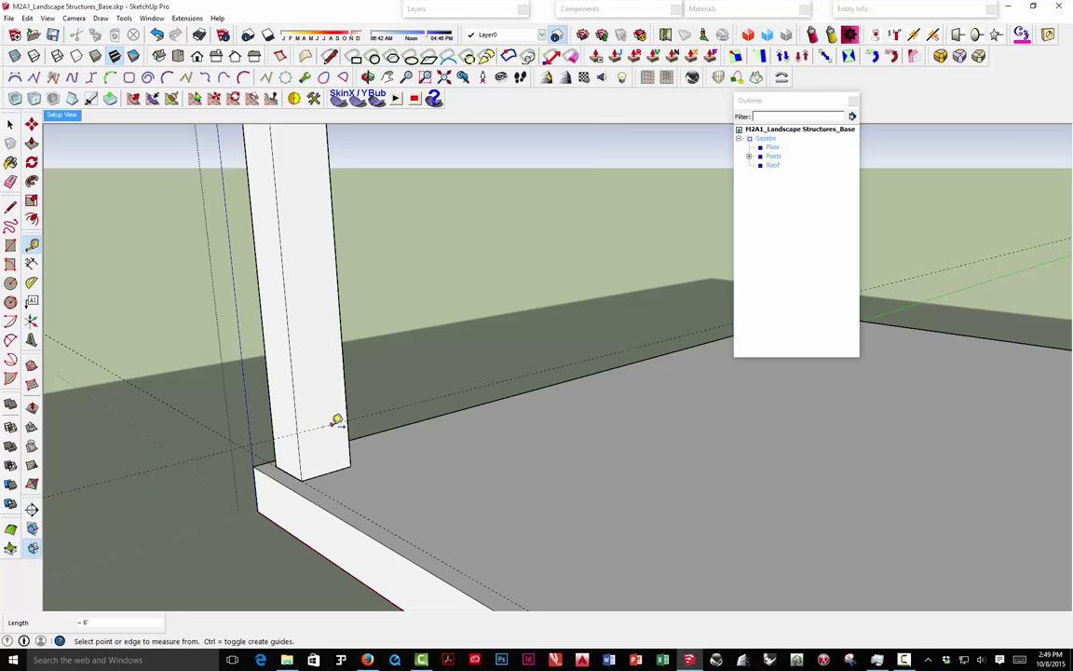
# Measure the width of the corner post's inner face.
pyautogui.moveTo(335, 419); pyautogui.dragTo(319, 376, button='middle')
pyautogui.scroll(3, 321, 371)
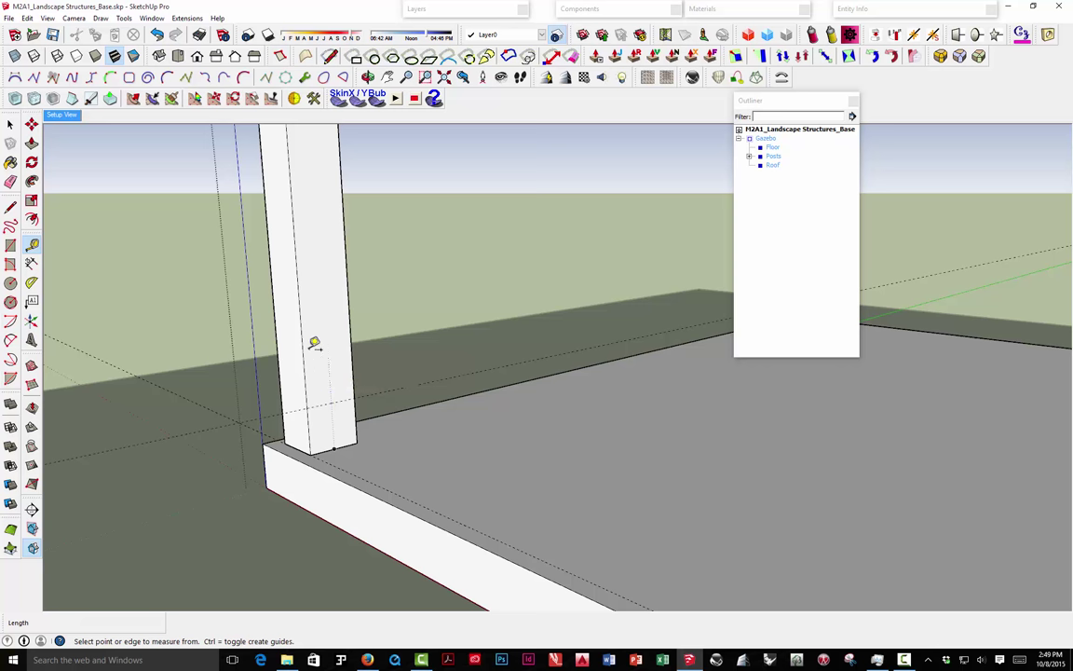
pyautogui.click(306, 343)
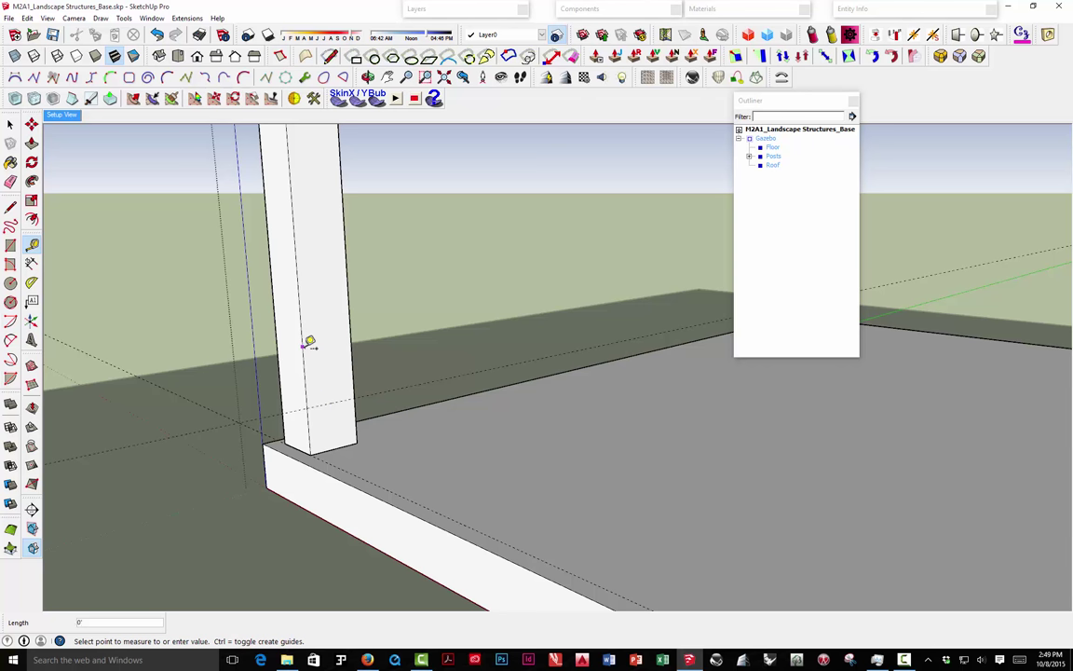
pyautogui.click(357, 334)
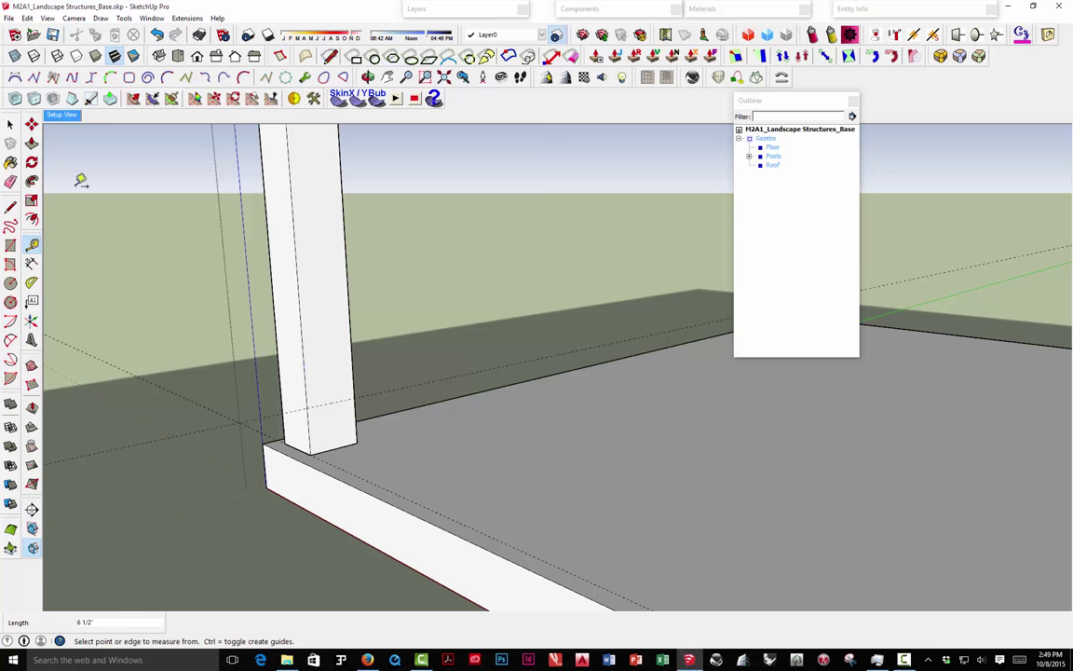
pyautogui.click(11, 124)
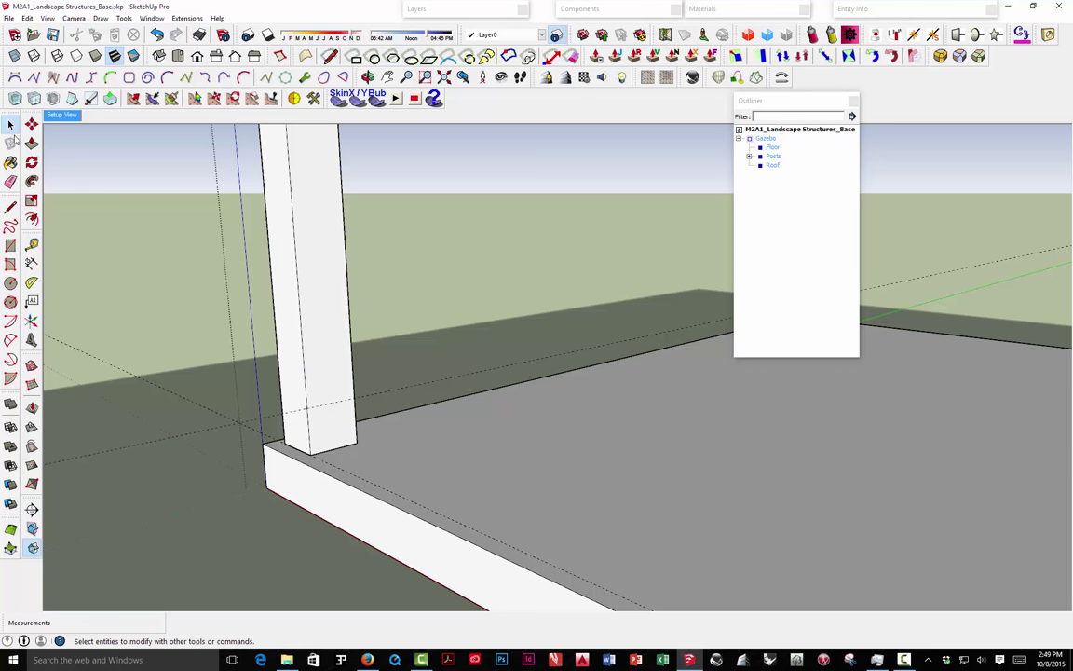
# Draw a 1 1/2 by 3 1/2 inch rectangle on the post's inner face, starting where the guide meets the post edge.
pyautogui.click(10, 245)
pyautogui.scroll(2, 287, 349)
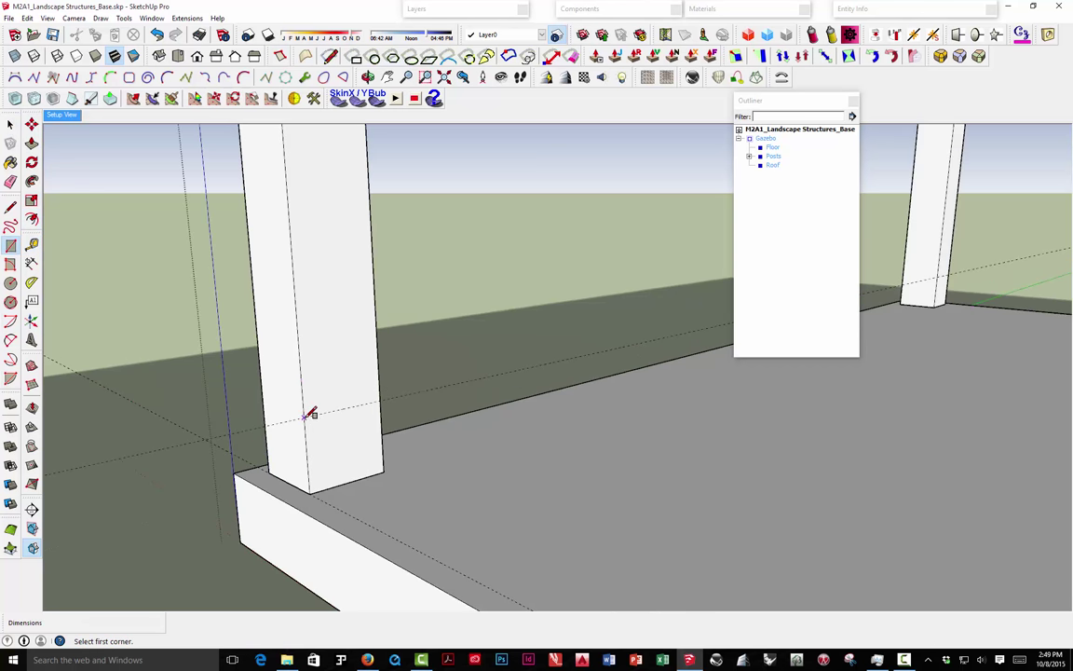
pyautogui.click(304, 416)
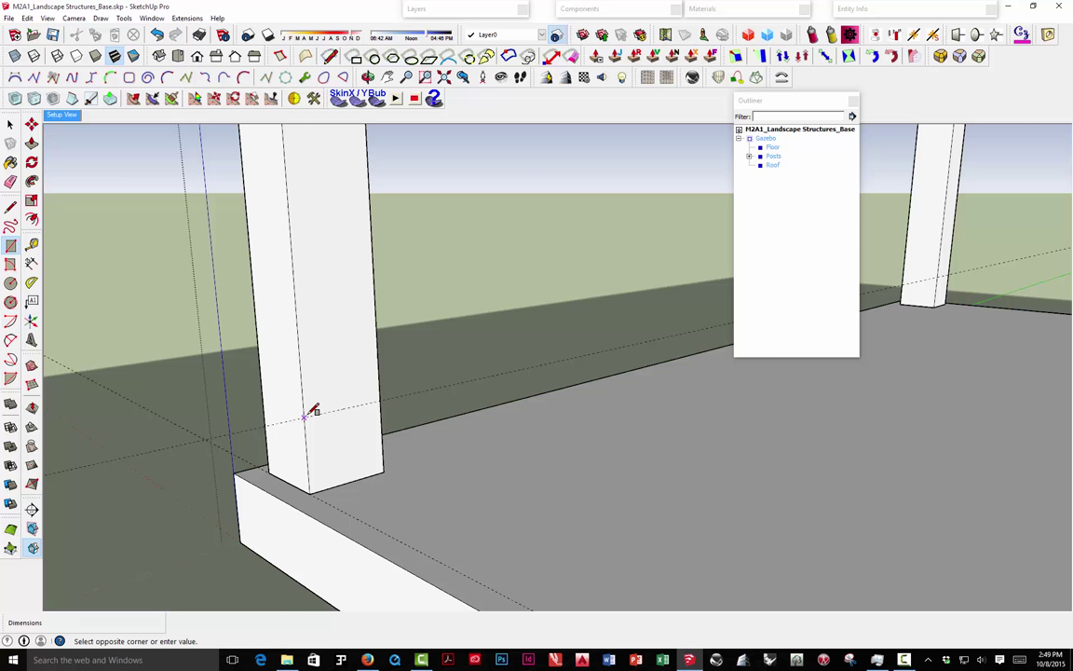
pyautogui.click(346, 390)
pyautogui.click(8, 123)
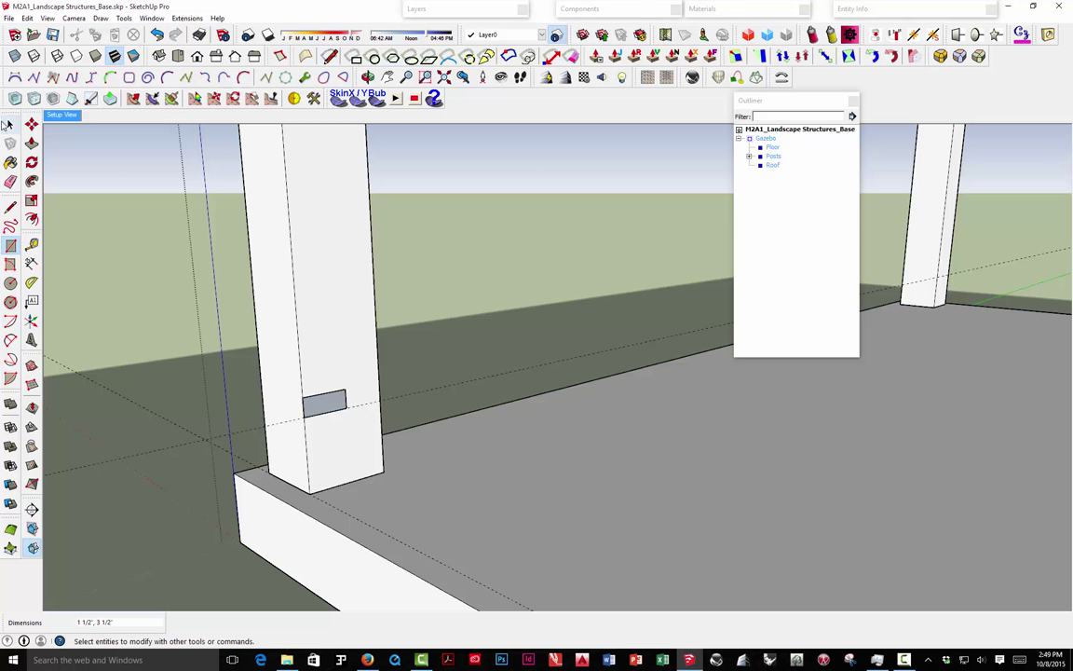
pyautogui.click(8, 124)
# Move the rectangle with its edges 1 1/2 inches along the guide to centre it on the post face.
pyautogui.click(324, 404)
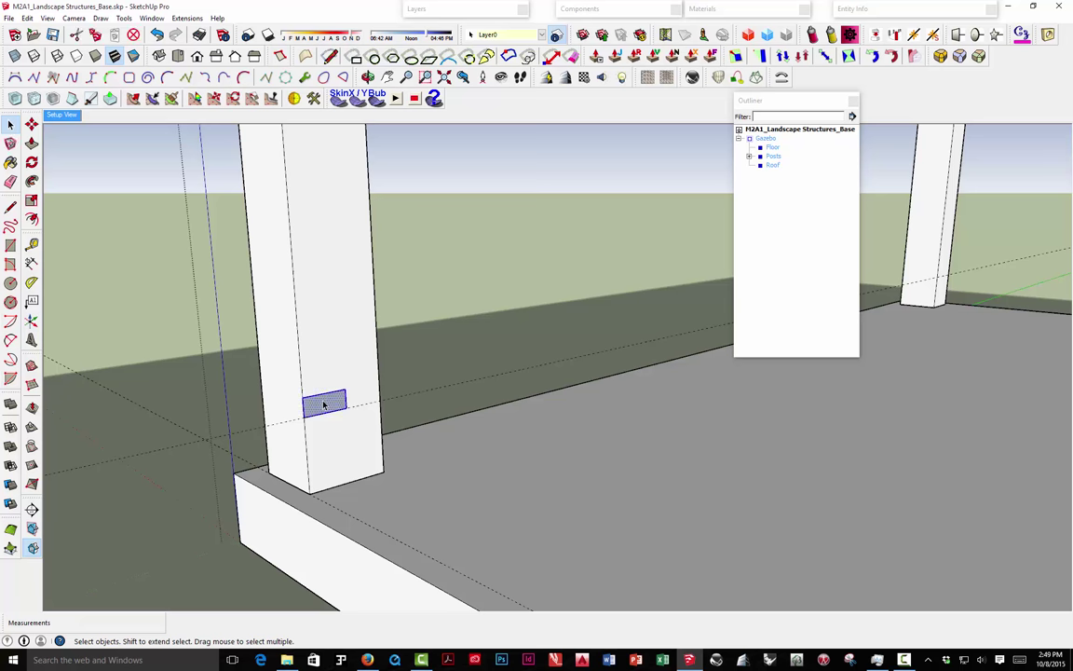
pyautogui.moveTo(332, 426); pyautogui.dragTo(339, 386, button='middle')
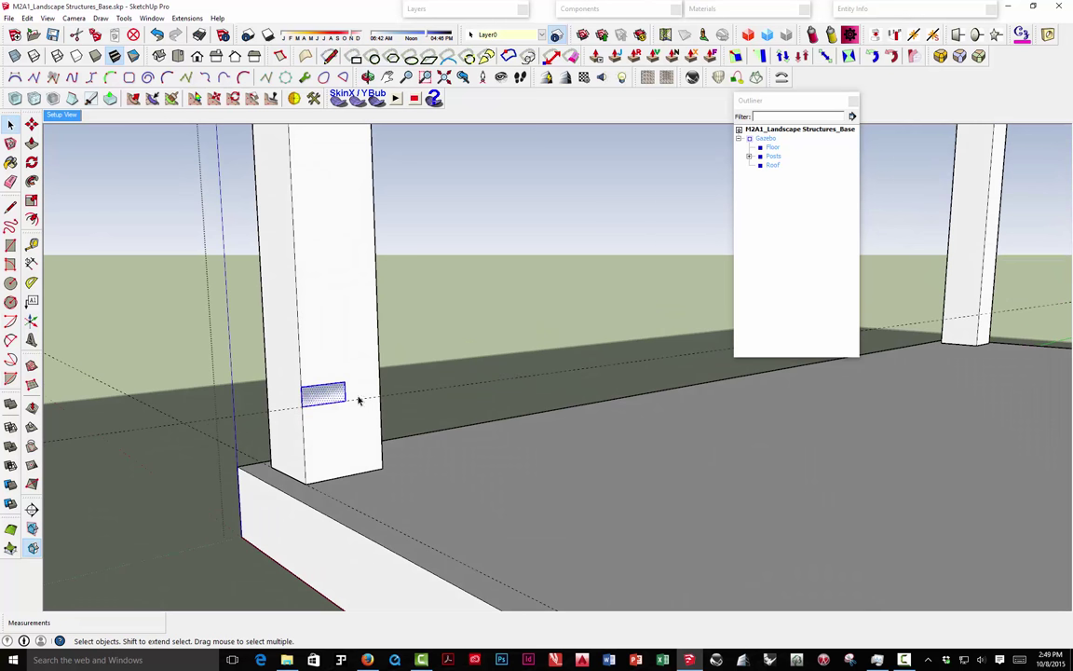
pyautogui.press('m')
pyautogui.click(349, 396)
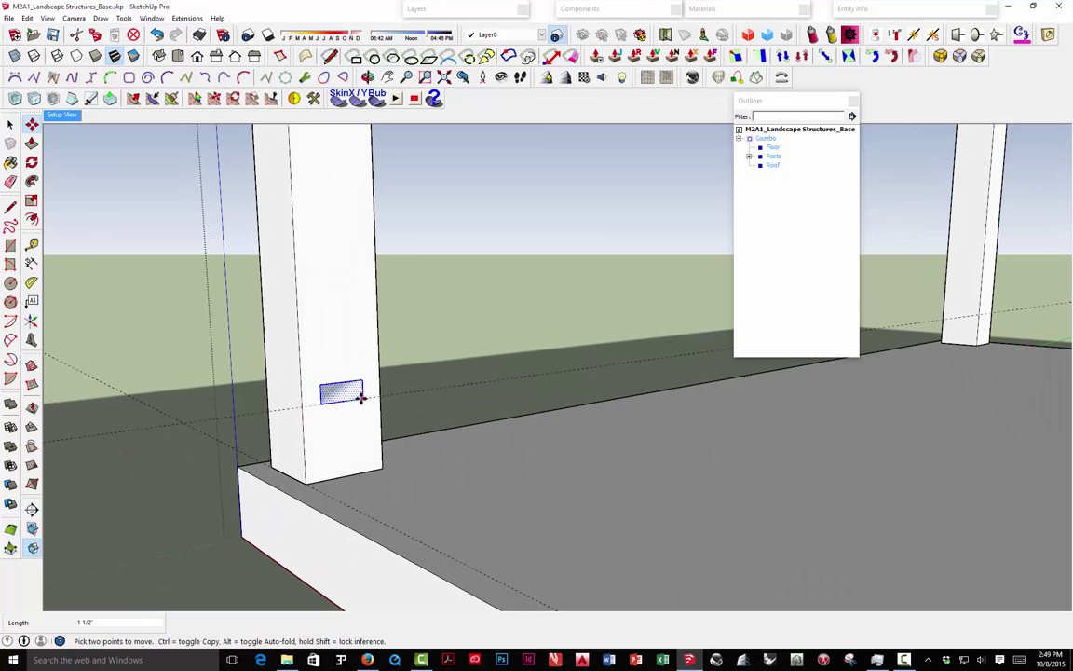
pyautogui.moveTo(354, 395); pyautogui.dragTo(280, 389, button='middle')
pyautogui.scroll(-3, 314, 371)
pyautogui.scroll(4, 352, 414)
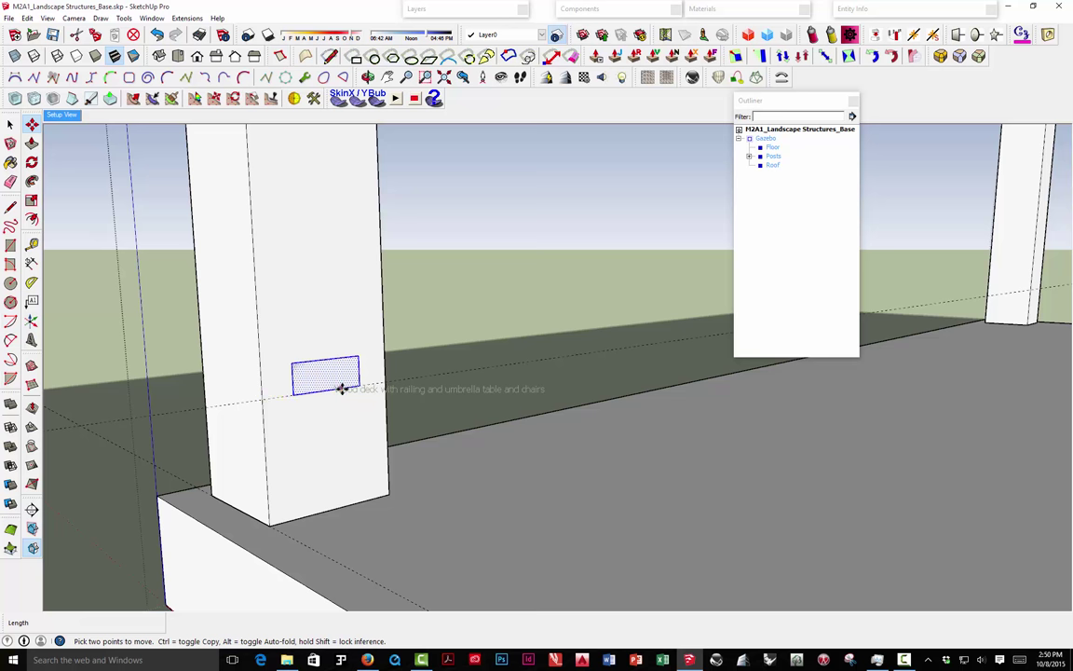
# Make the rectangle a component named Gazebo Rail.
pyautogui.press('space')
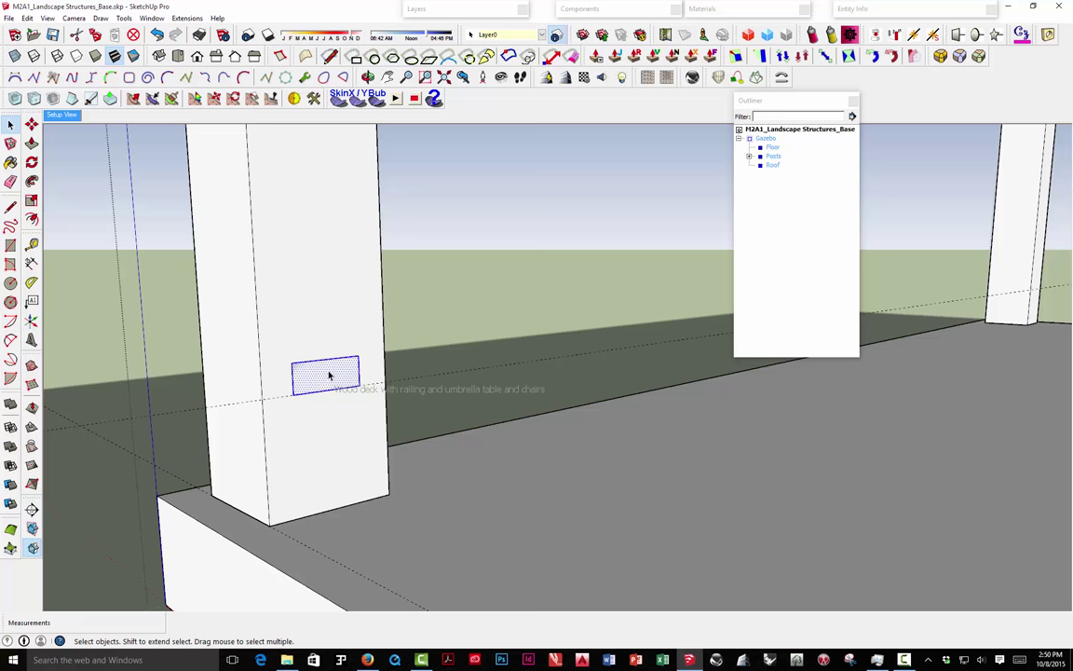
pyautogui.rightClick(328, 375)
pyautogui.click(373, 454)
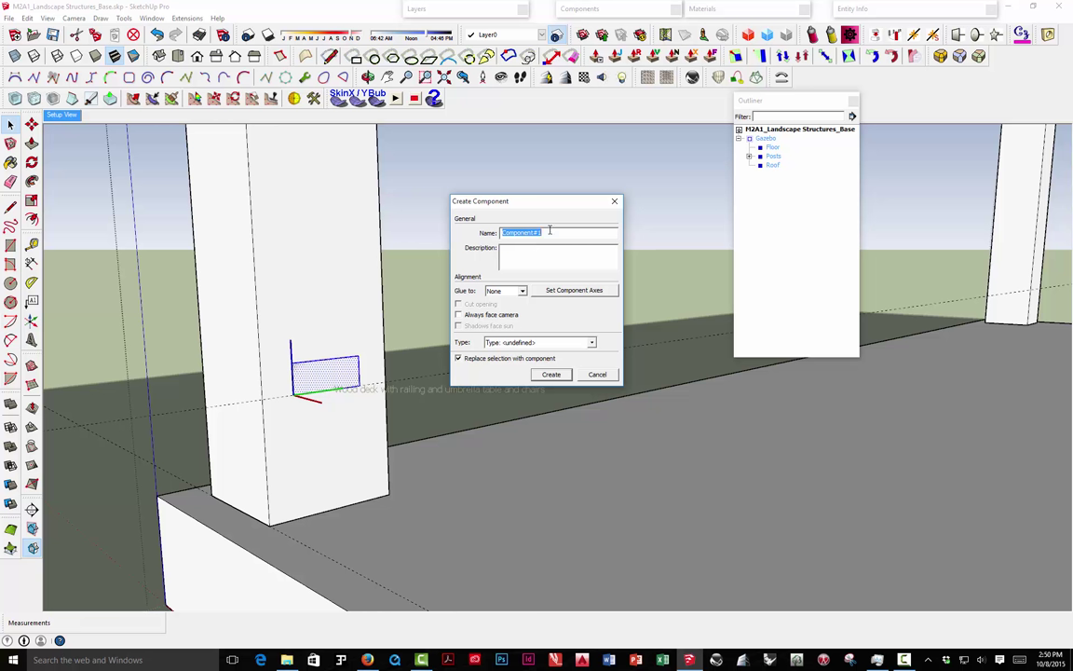
pyautogui.write('De')
pyautogui.click(550, 373)
# Copy the Gazebo Rail component 2' 6" straight up the post for the top rail.
pyautogui.moveTo(277, 281); pyautogui.dragTo(318, 365, button='middle')
pyautogui.click(31, 244)
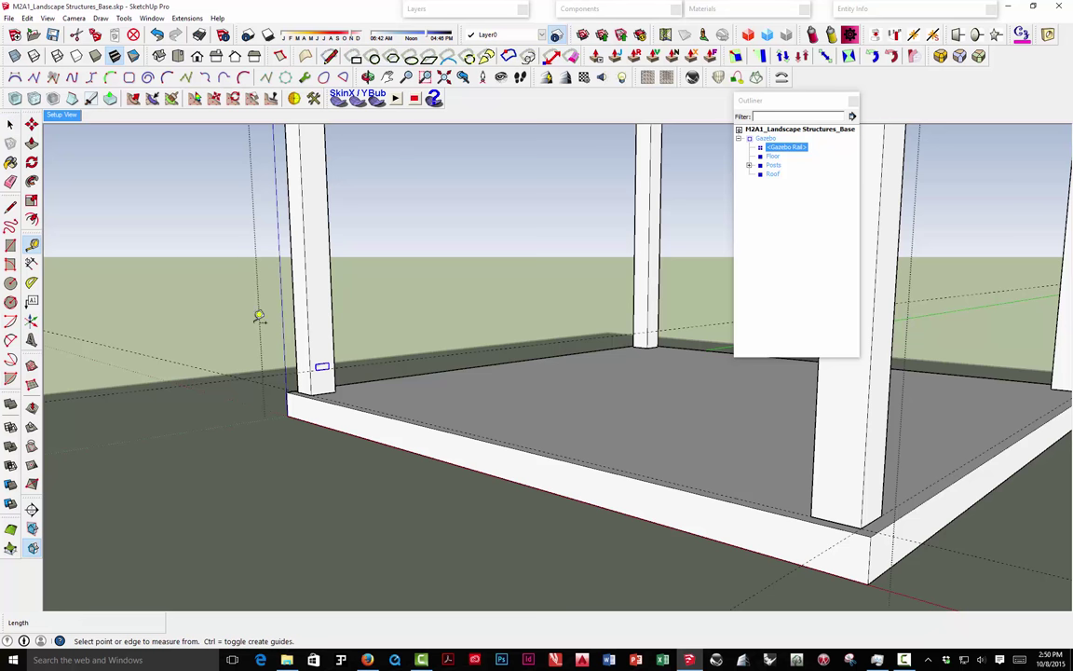
pyautogui.scroll(2, 280, 318)
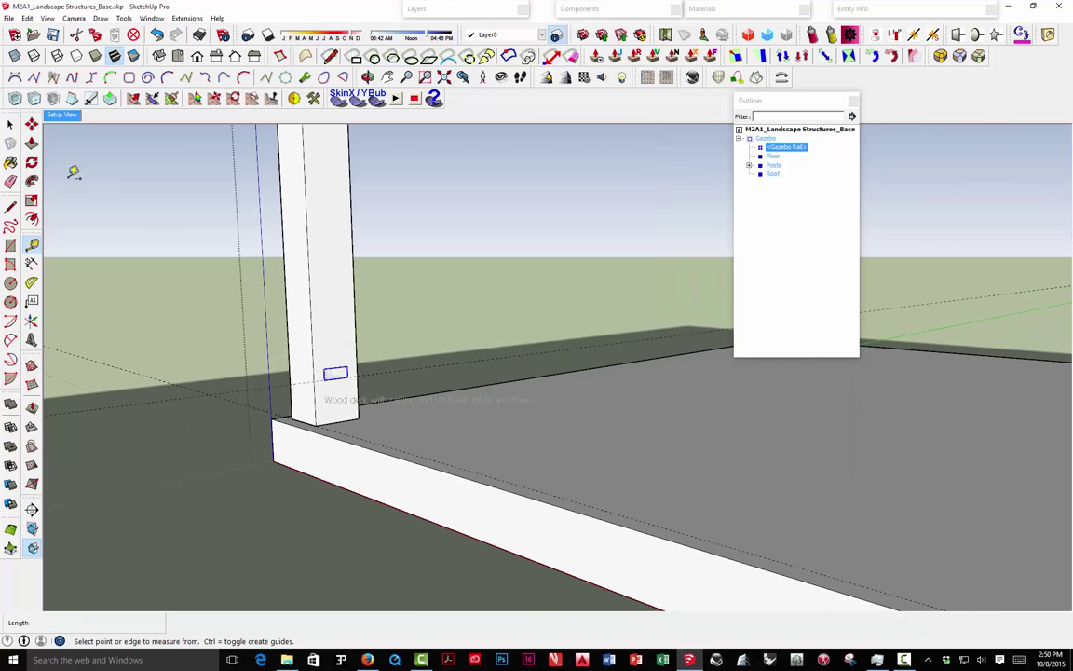
pyautogui.click(10, 124)
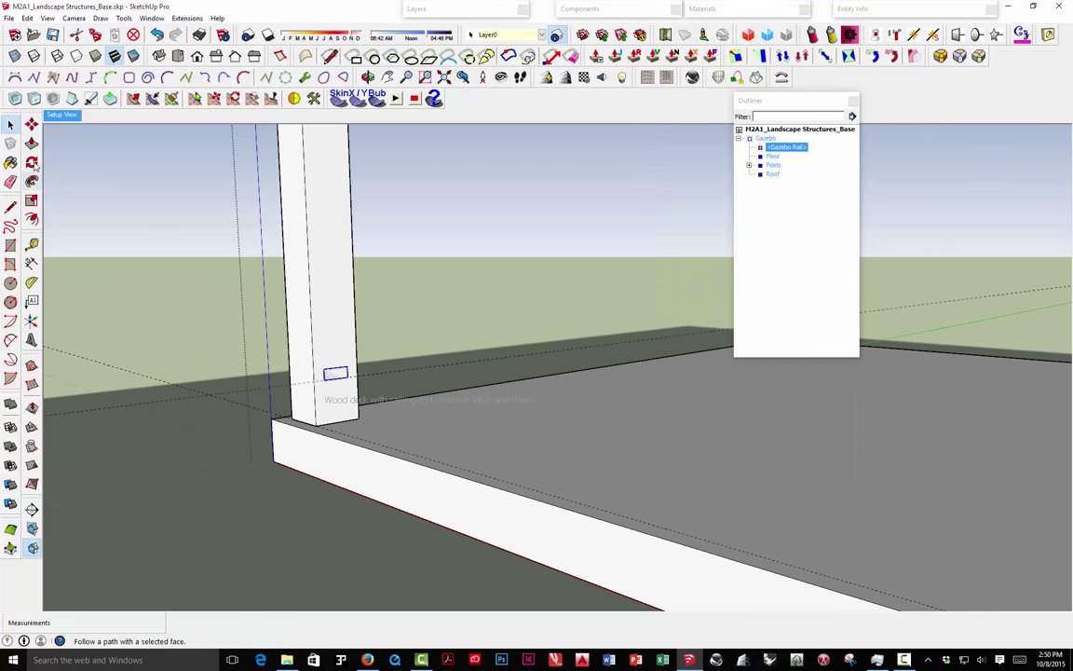
pyautogui.click(31, 124)
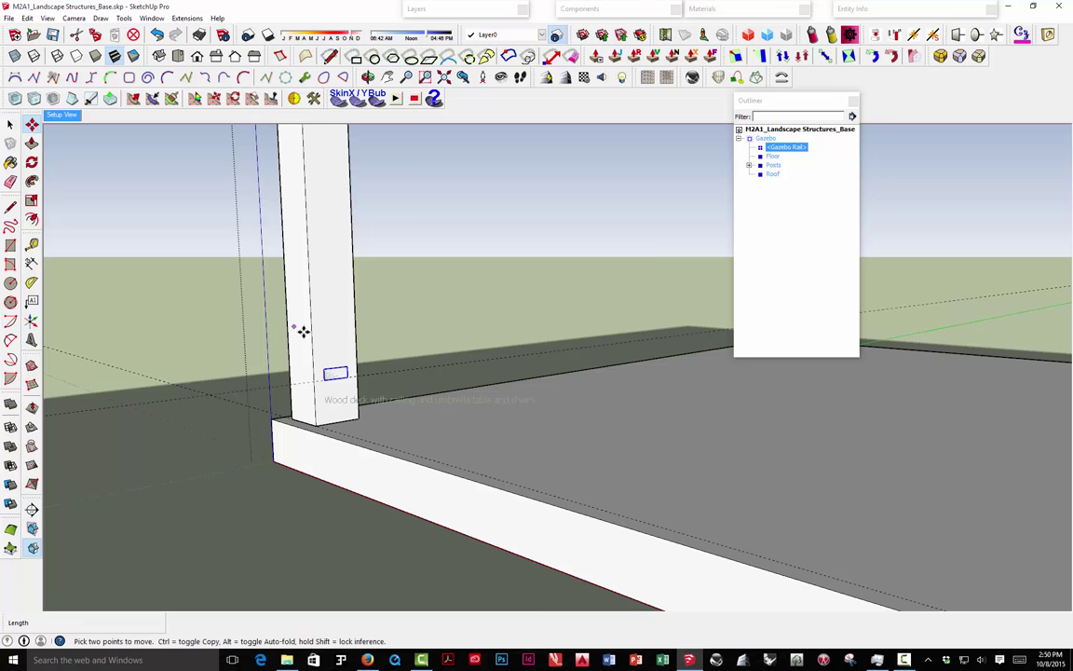
pyautogui.click(347, 366)
pyautogui.press('ctrl')
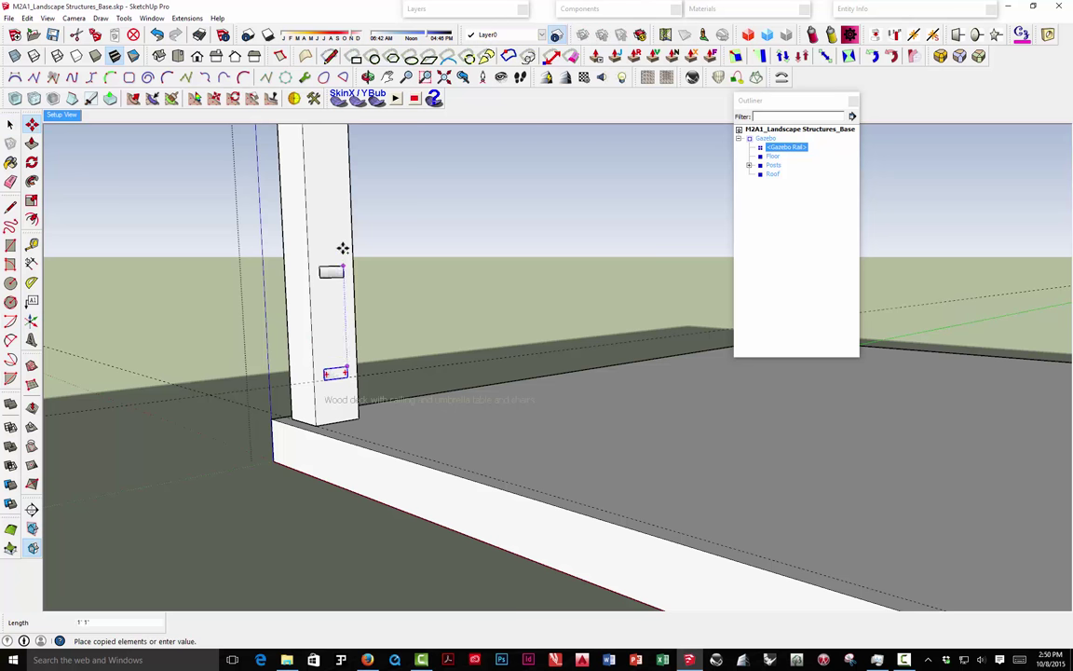
pyautogui.click(334, 137)
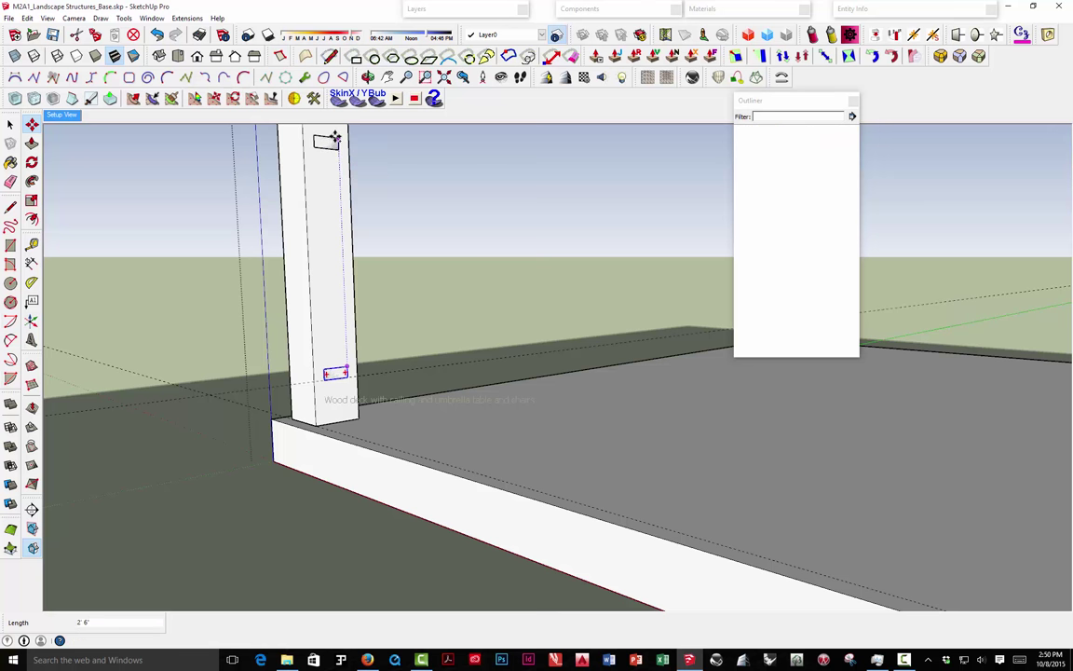
pyautogui.moveTo(326, 141); pyautogui.dragTo(314, 271, button='middle')
pyautogui.press('m')
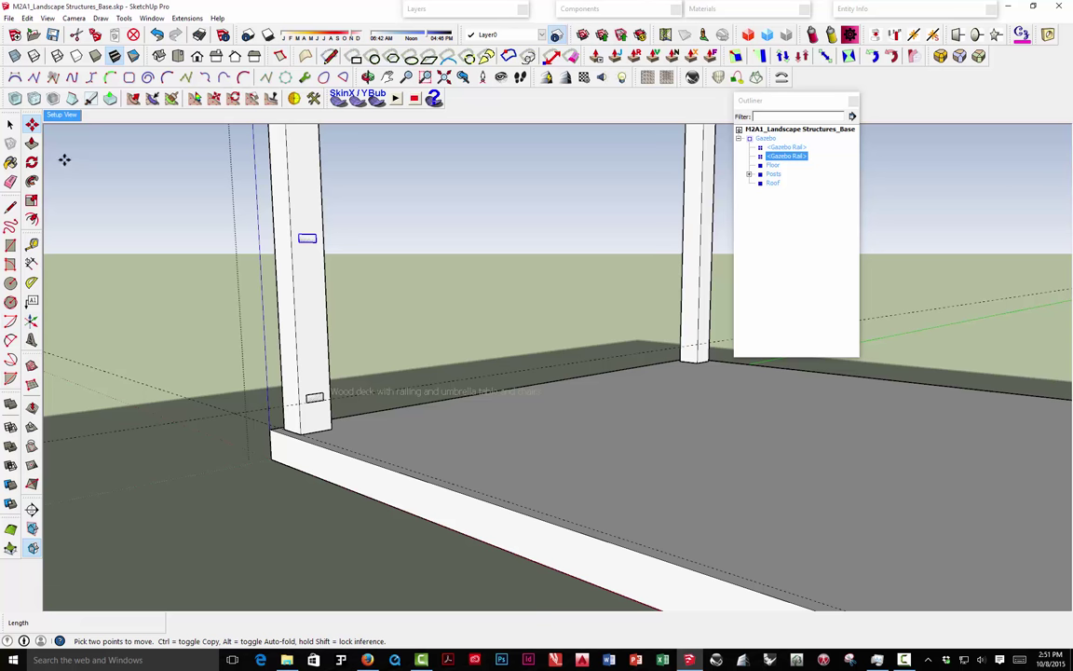
# Open the upper Gazebo Rail component and extrude its face 10' 7" to the front corner post with Push/Pull.
pyautogui.click(10, 124)
pyautogui.scroll(-5, 238, 303)
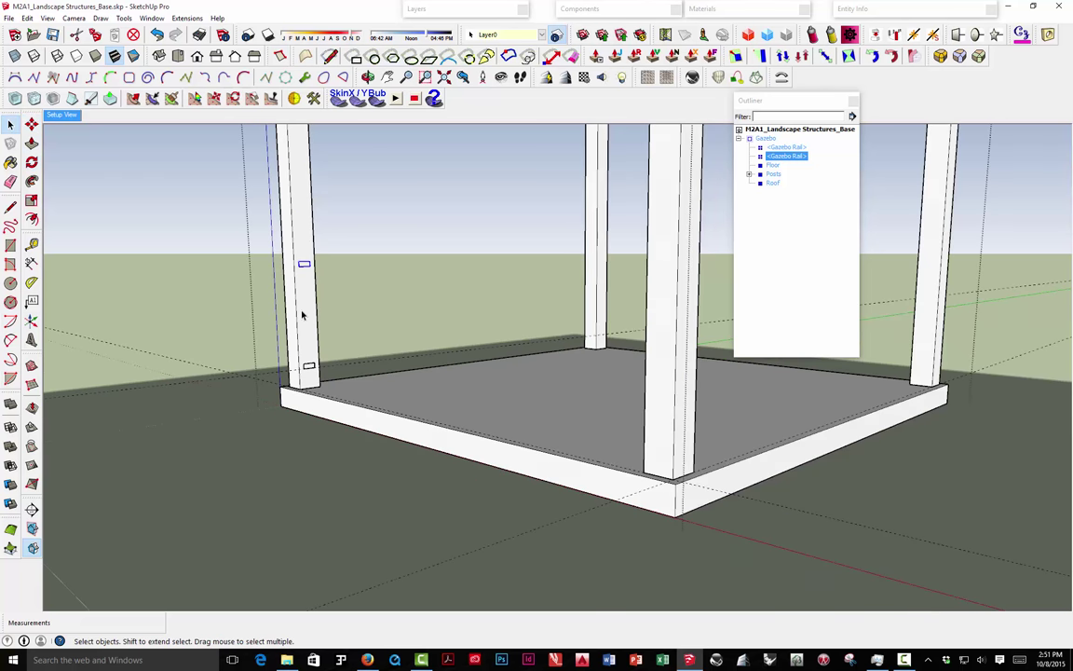
pyautogui.moveTo(237, 304); pyautogui.dragTo(360, 338, button='middle')
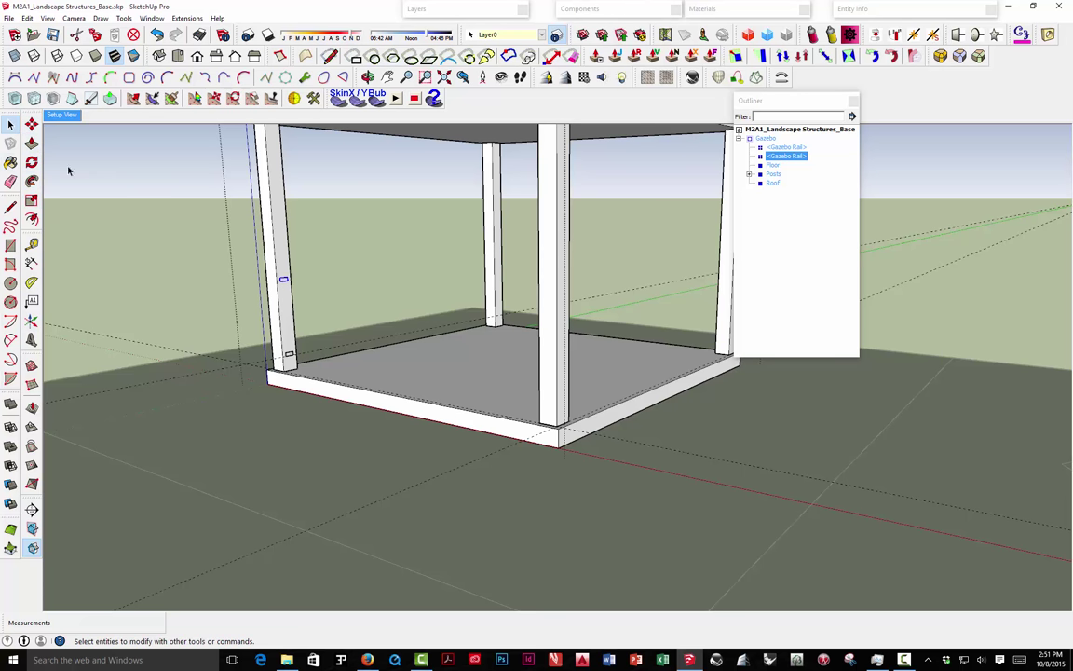
pyautogui.scroll(2, 284, 284)
pyautogui.doubleClick(284, 280)
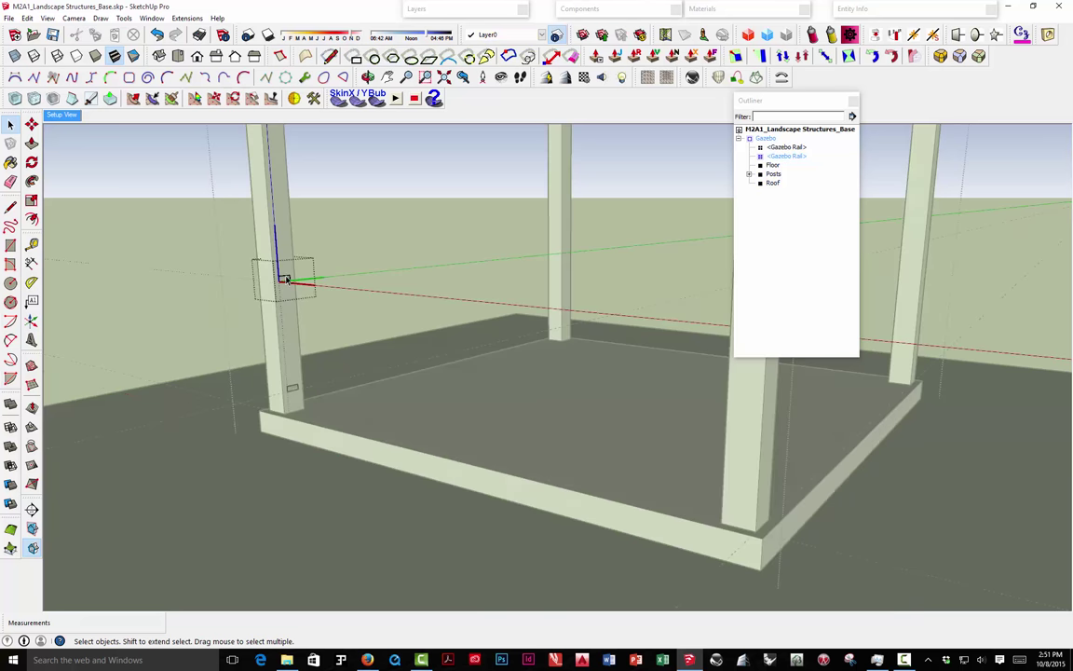
pyautogui.click(31, 143)
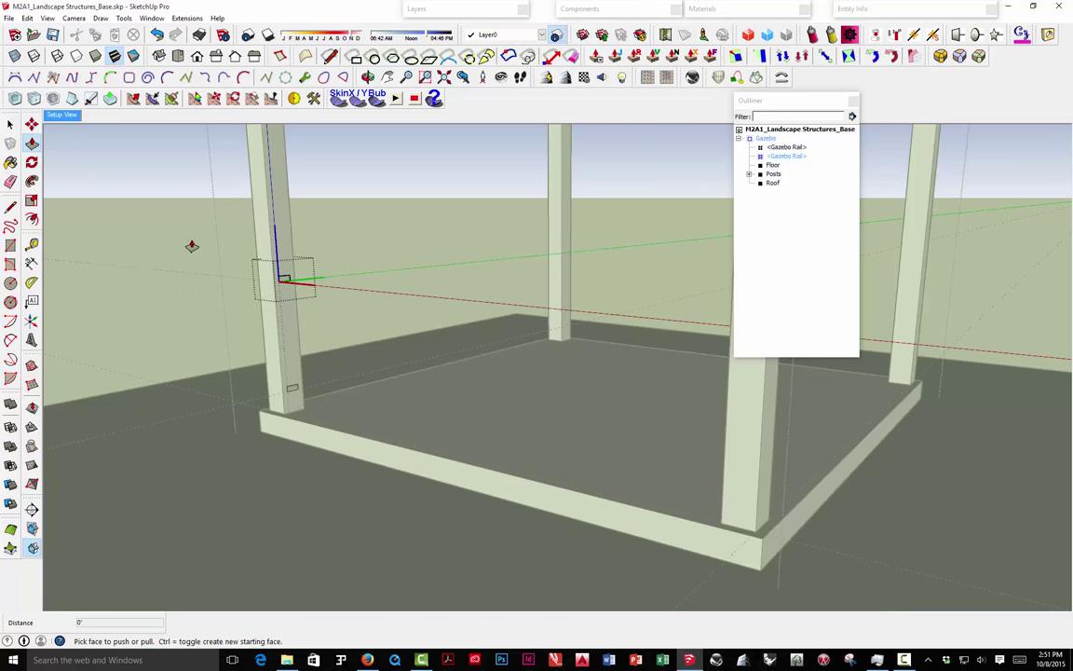
pyautogui.click(282, 278)
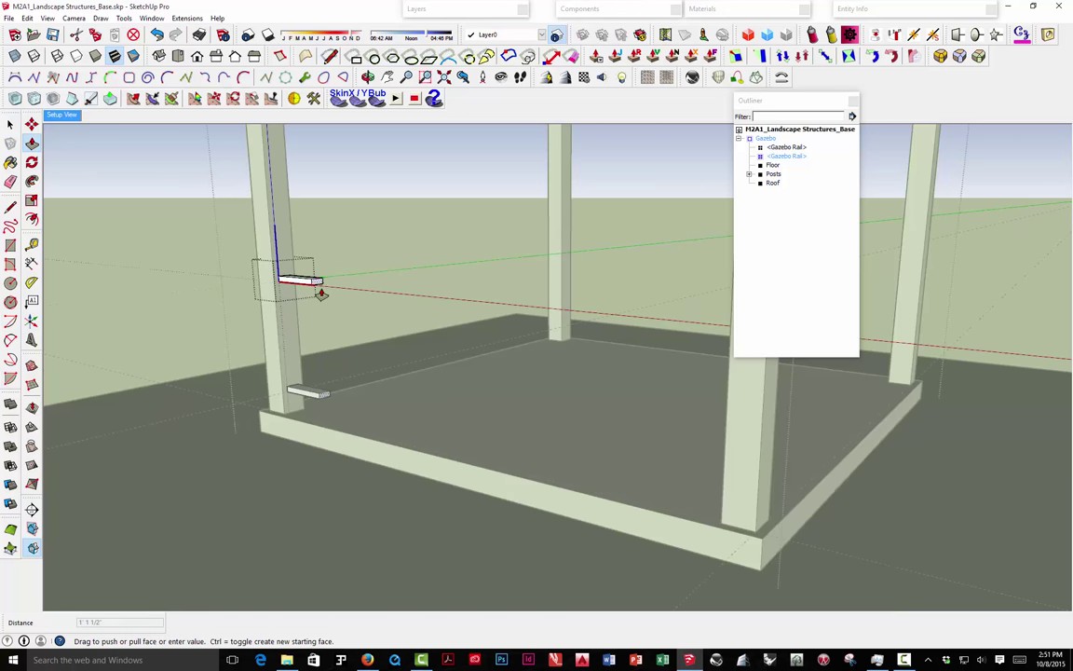
pyautogui.click(725, 408)
pyautogui.moveTo(726, 408); pyautogui.dragTo(472, 360, button='middle')
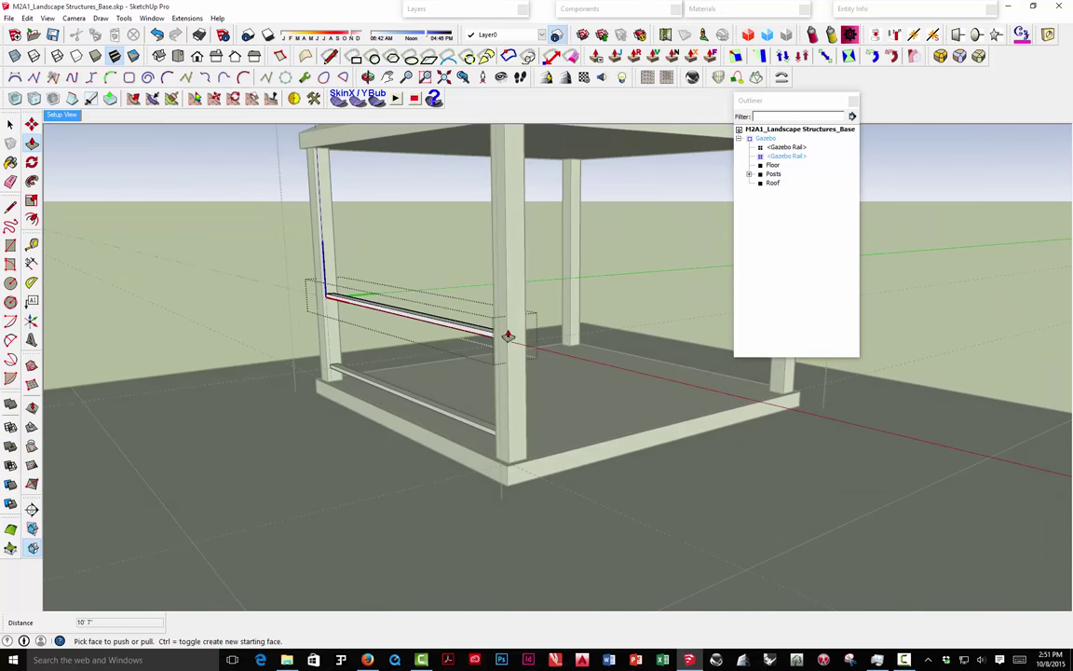
# Move the Outliner clear of the gazebo and examine how the rail ends meet the front corner post.
pyautogui.moveTo(791, 103); pyautogui.dragTo(969, 97)
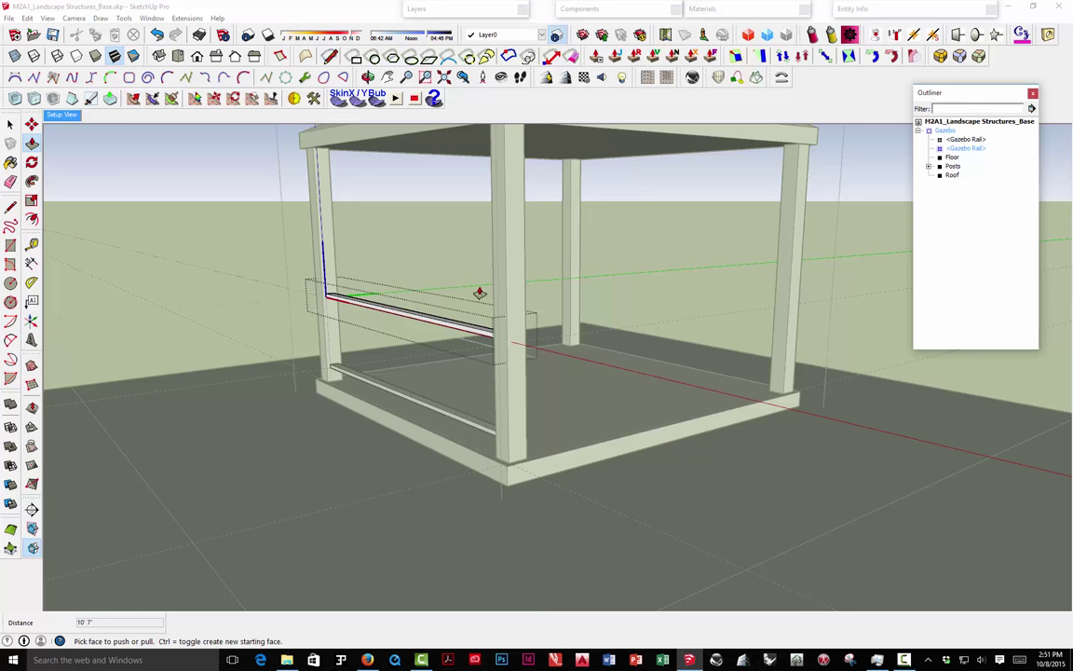
pyautogui.scroll(1, 356, 316)
pyautogui.moveTo(357, 317); pyautogui.dragTo(621, 364, button='middle')
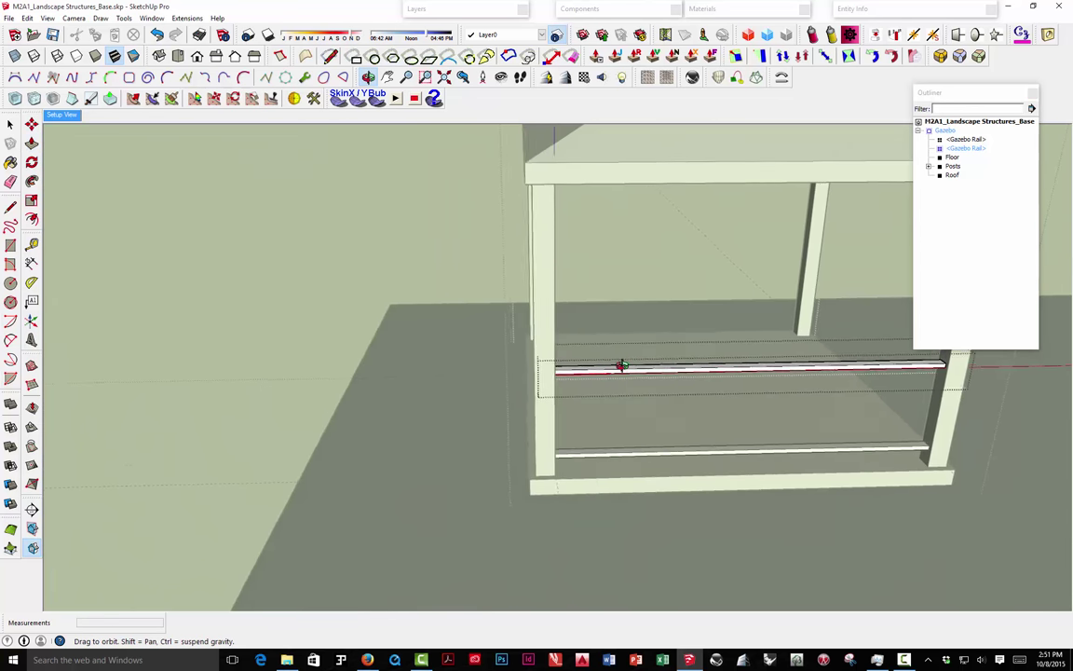
pyautogui.scroll(6, 894, 462)
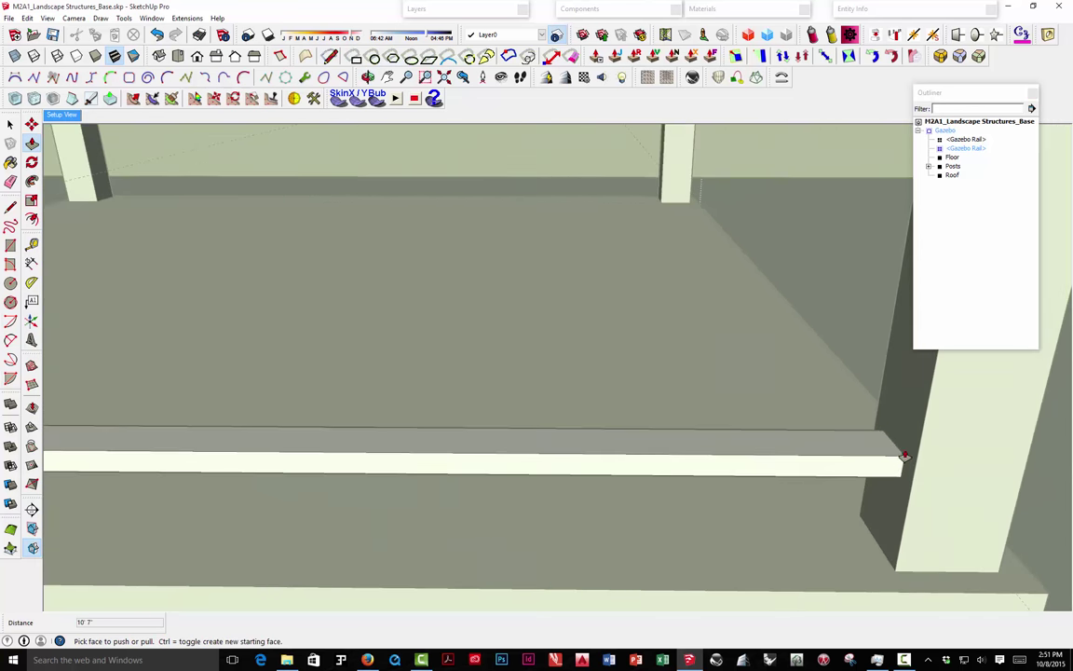
pyautogui.scroll(-1, 900, 458)
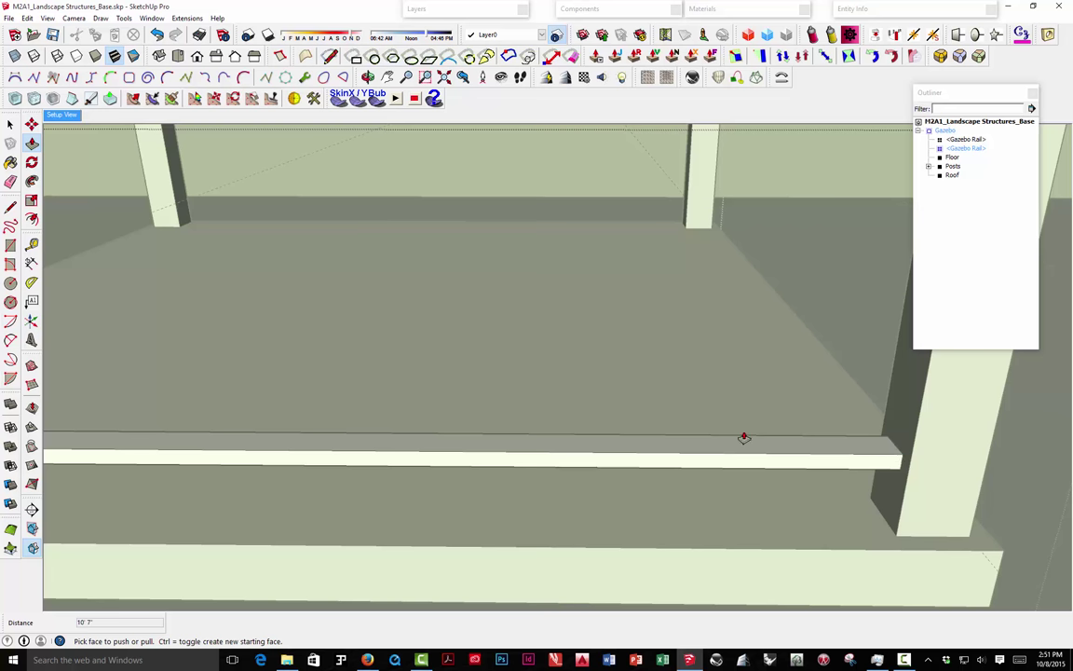
pyautogui.scroll(-3, 635, 428)
pyautogui.moveTo(635, 428); pyautogui.dragTo(585, 412, button='middle')
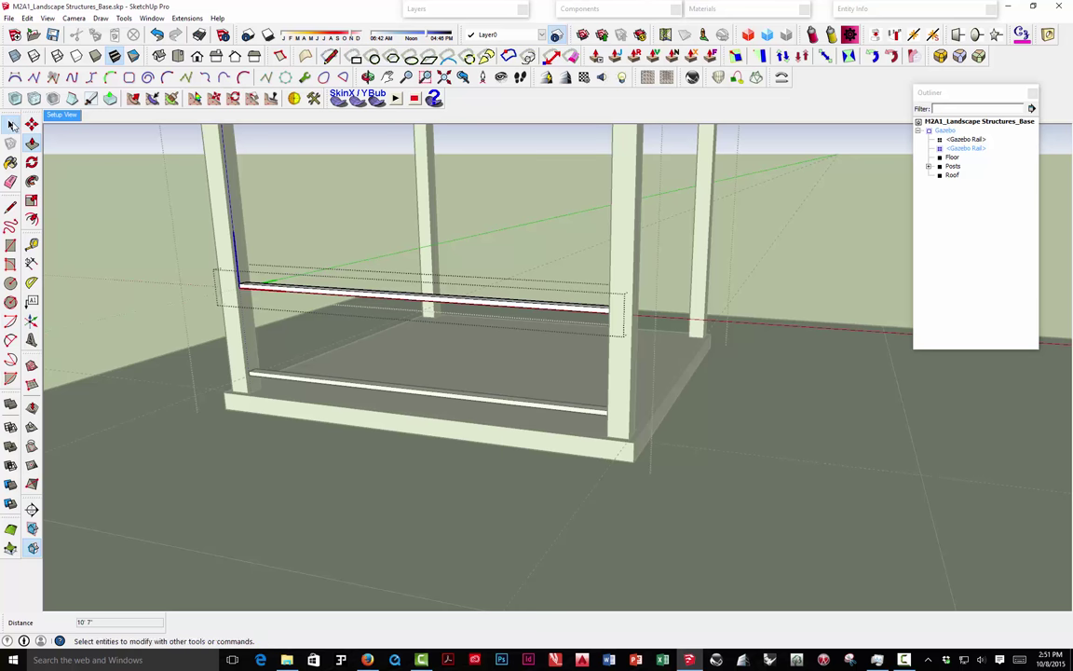
# Close the Gazebo Rail component and select the upper rail inside the Gazebo group.
pyautogui.click(11, 124)
pyautogui.click(314, 224)
pyautogui.click(328, 298)
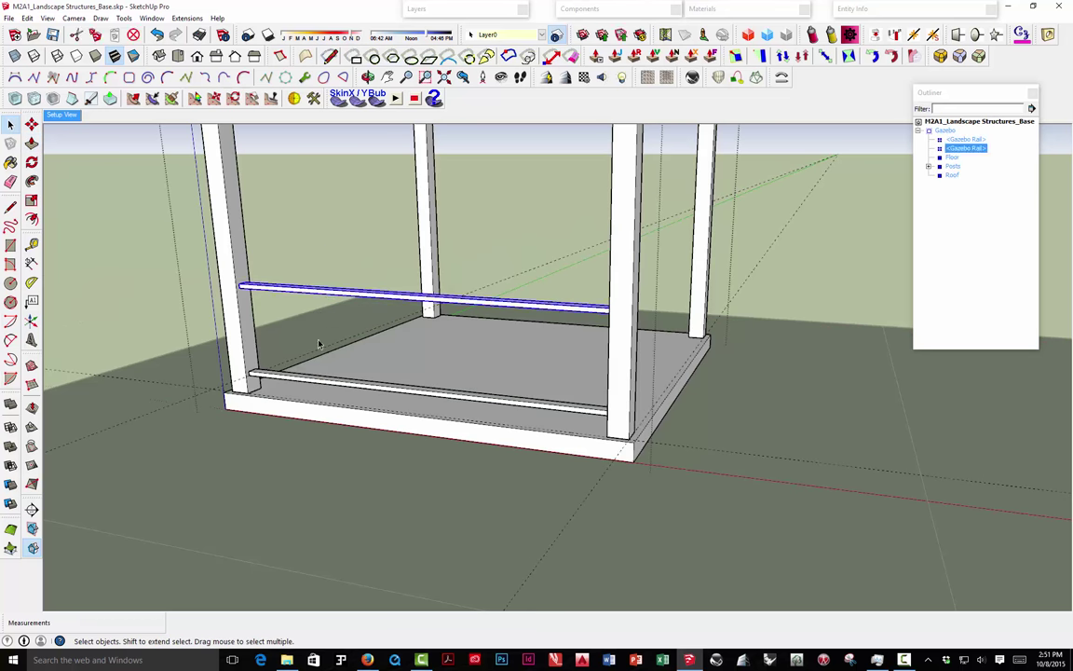
# Combine the lower and upper Gazebo Rail components into a new component named Railing Assembly.
pyautogui.click(305, 381)
pyautogui.click(316, 289)
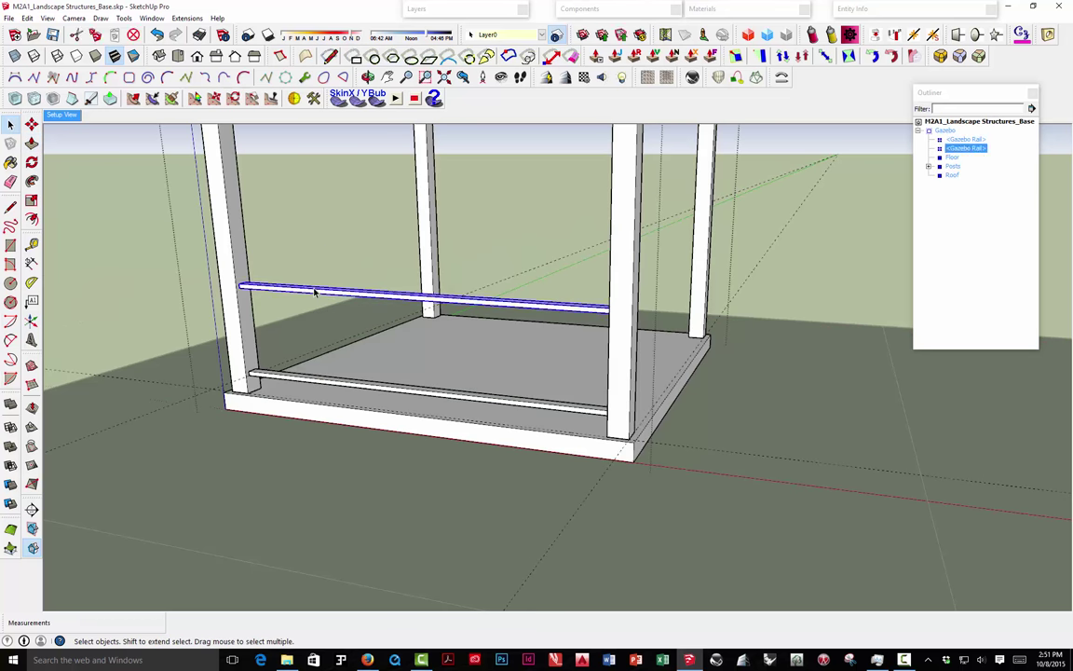
pyautogui.click(302, 377)
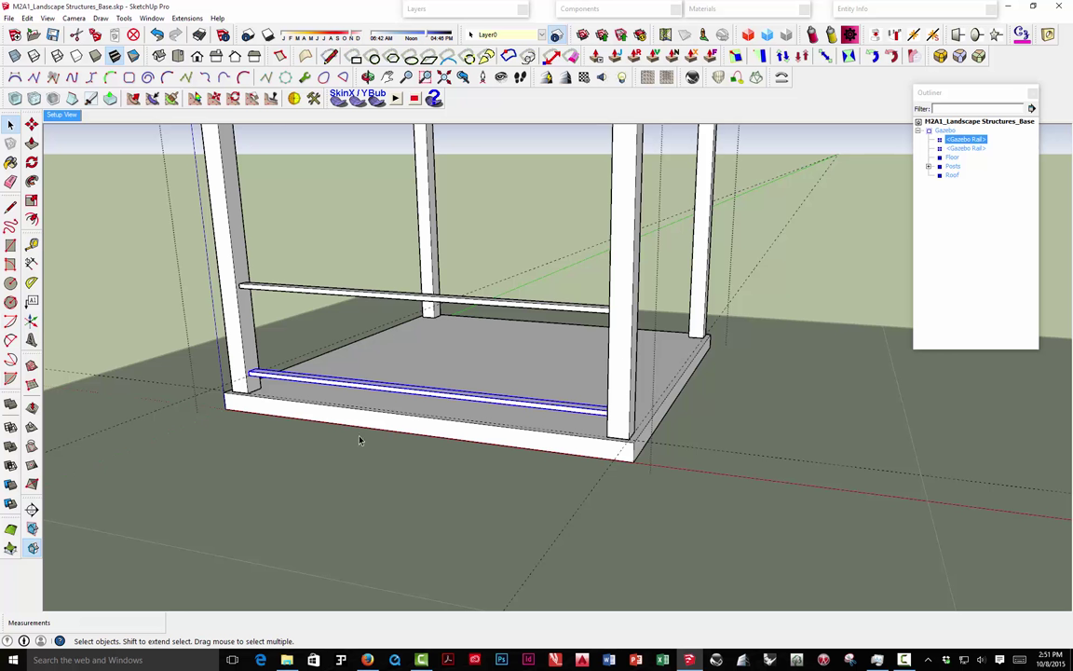
pyautogui.keyDown('shift'); pyautogui.click(340, 296); pyautogui.keyUp('shift')
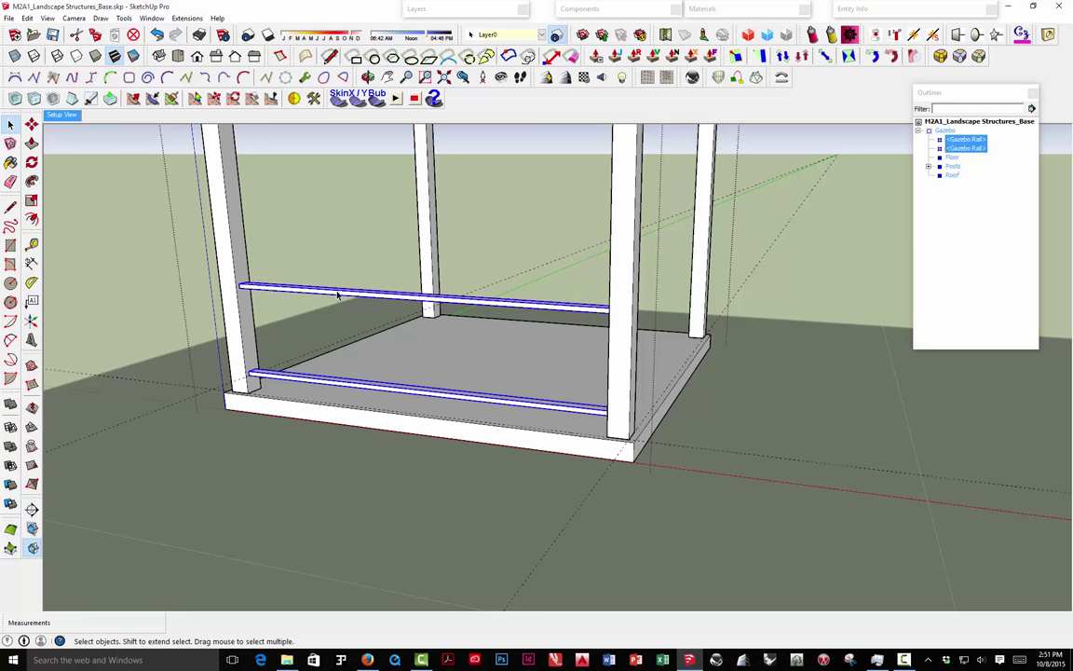
pyautogui.rightClick(340, 295)
pyautogui.click(395, 385)
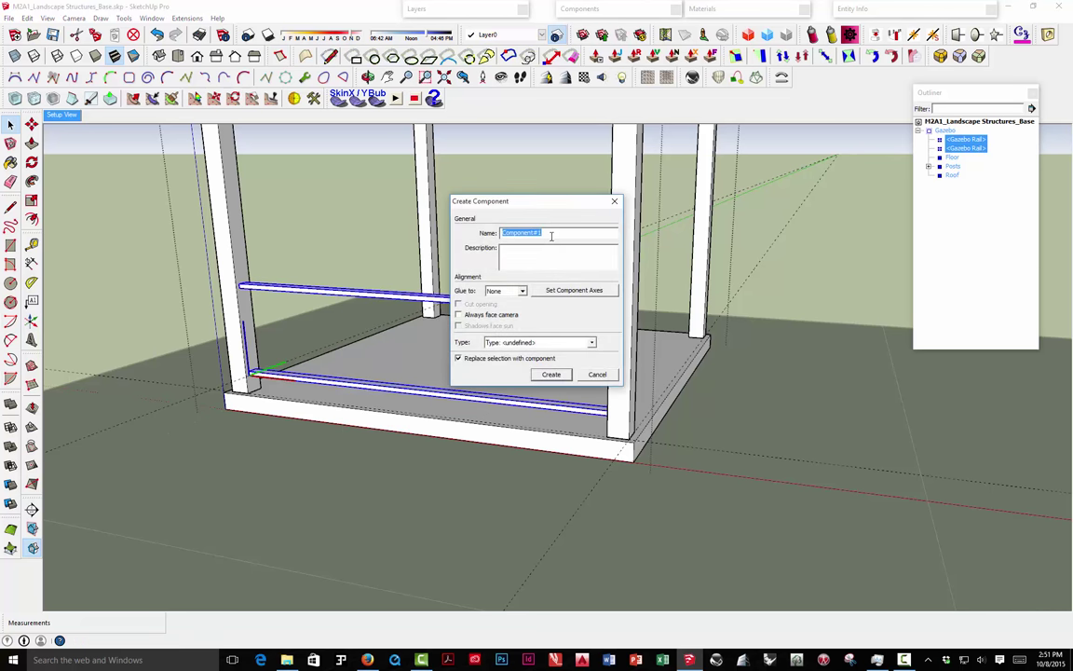
pyautogui.write('Railing Assembly')
pyautogui.click(551, 373)
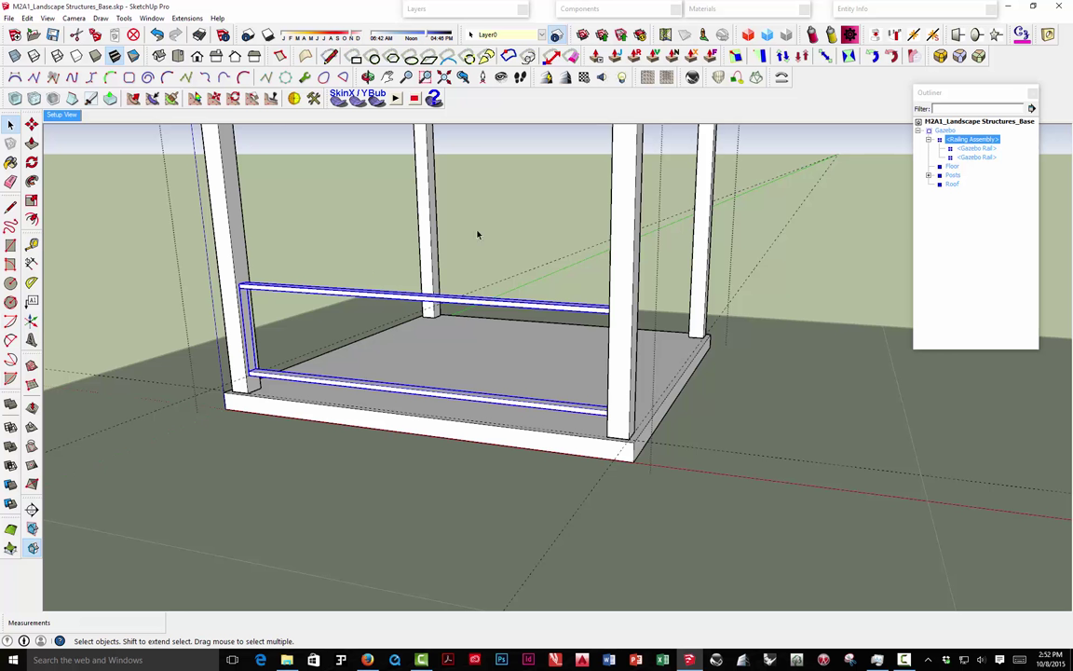
# Group the two Gazebo Rail components inside the Railing Assembly, rename the group Rails and collapse it in the Outliner.
pyautogui.click(975, 148)
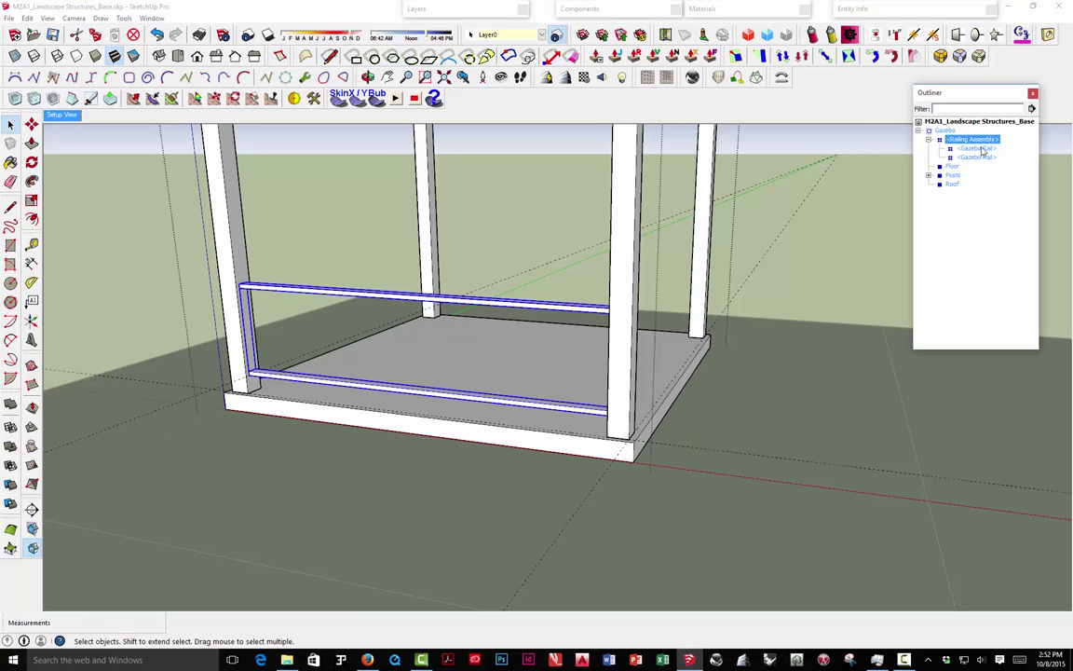
pyautogui.keyDown('shift'); pyautogui.click(978, 158); pyautogui.keyUp('shift')
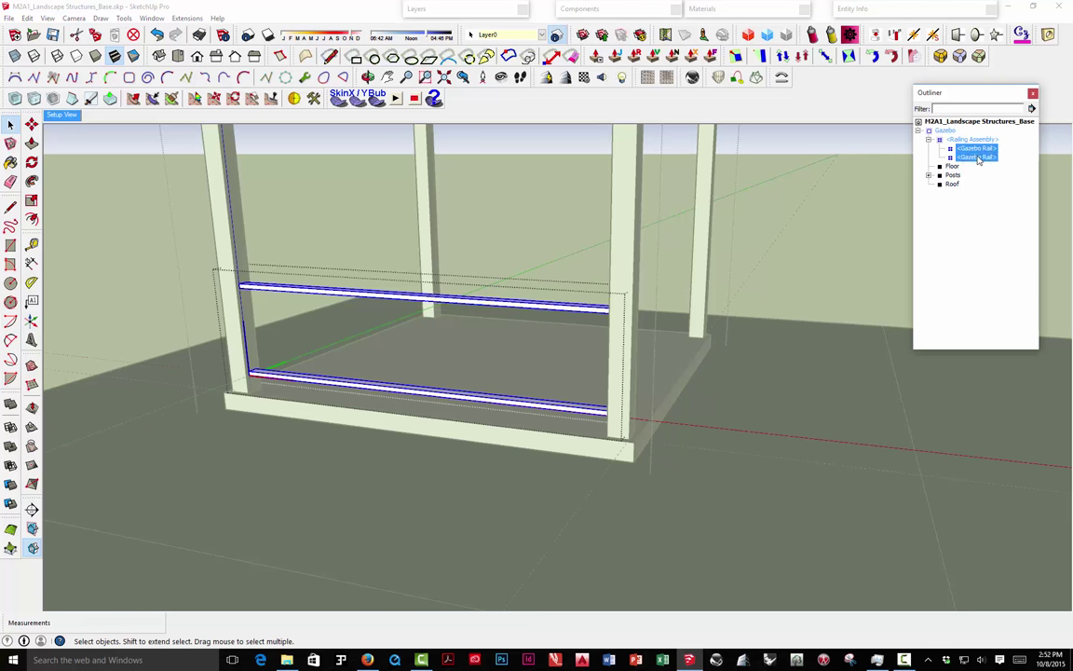
pyautogui.rightClick(978, 159)
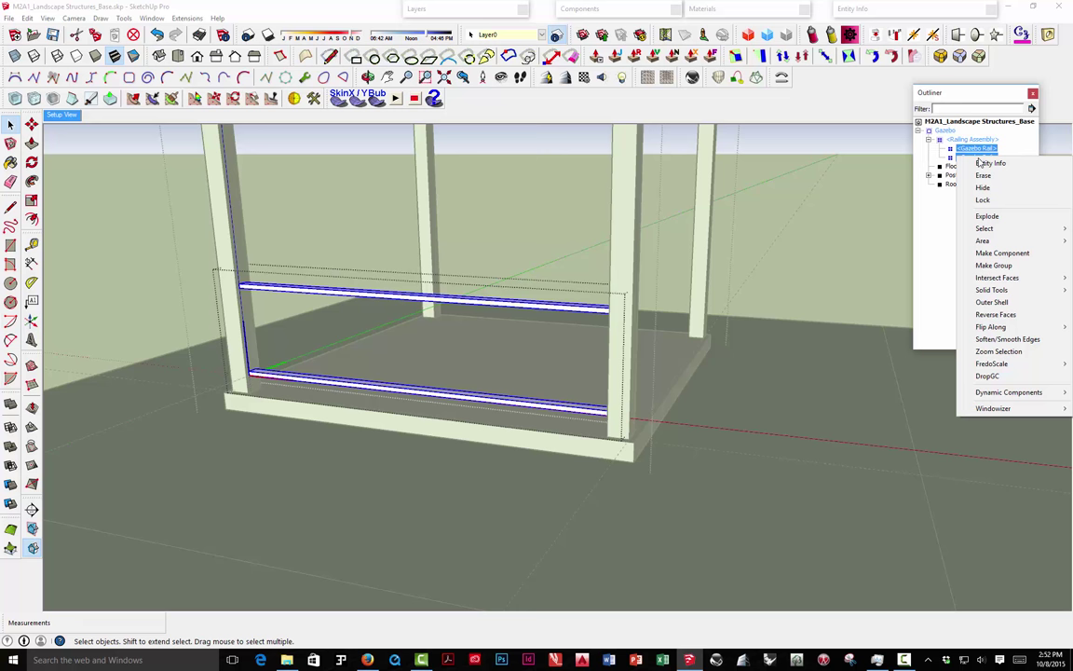
pyautogui.click(993, 266)
pyautogui.rightClick(968, 160)
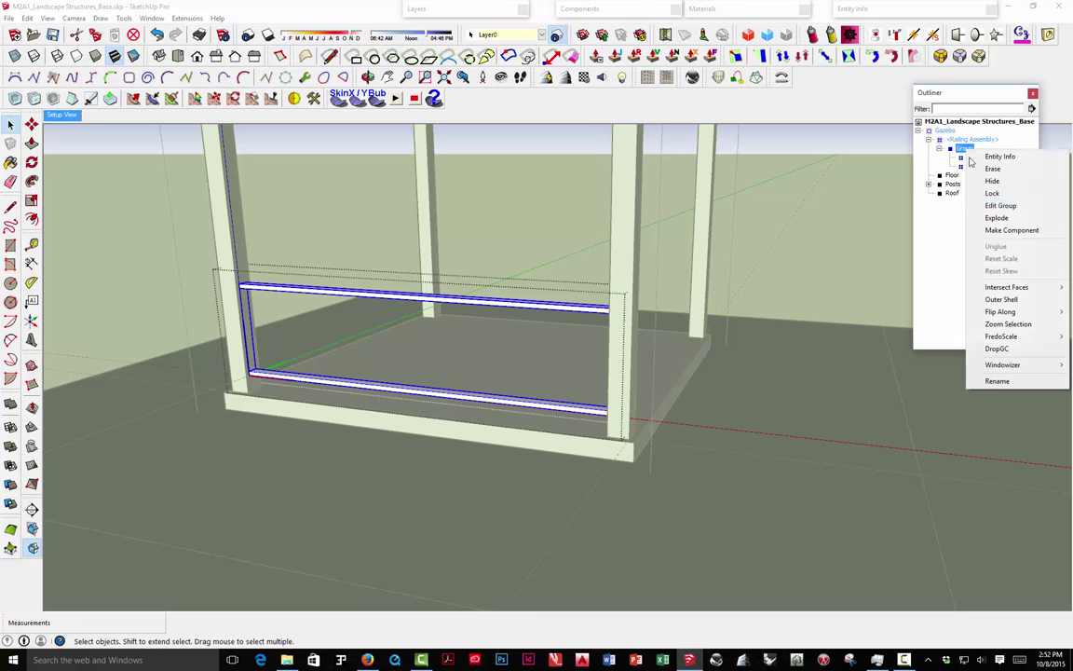
pyautogui.click(997, 381)
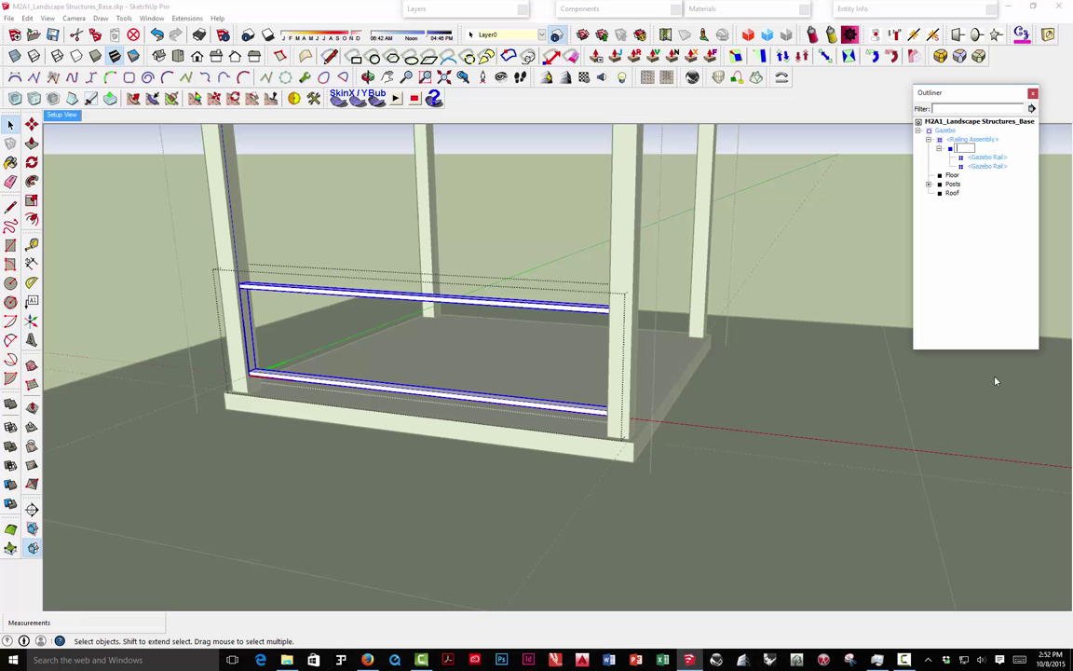
pyautogui.press('Return')
pyautogui.click(939, 148)
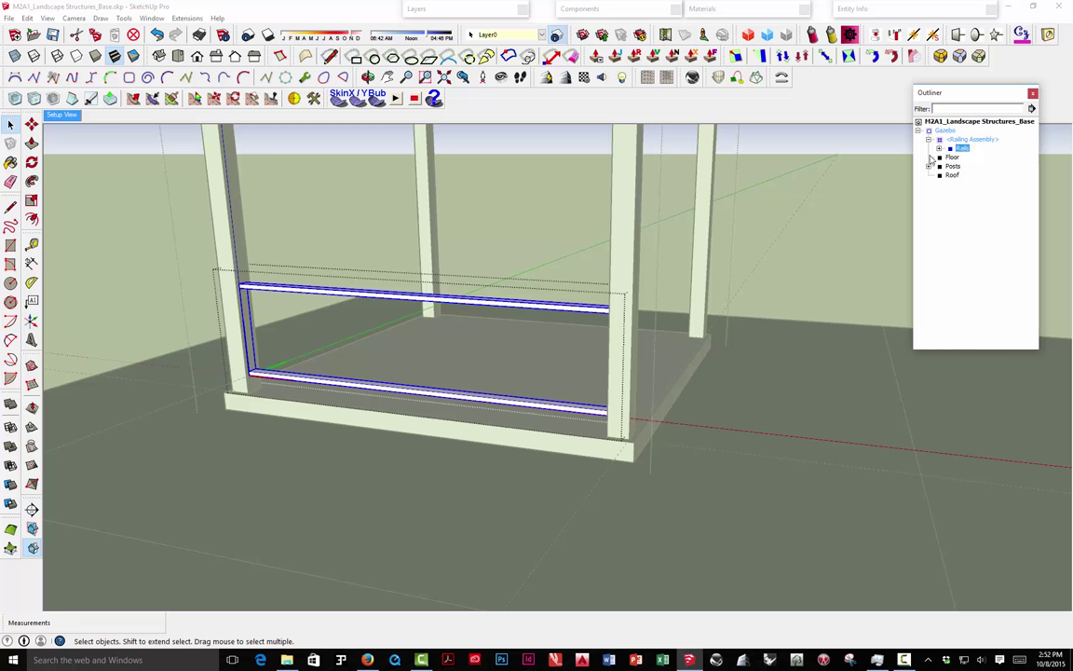
# Open the Rails group for editing and place a guide across the lower rail near its left end.
pyautogui.moveTo(293, 291); pyautogui.dragTo(261, 343, button='middle')
pyautogui.doubleClick(312, 236)
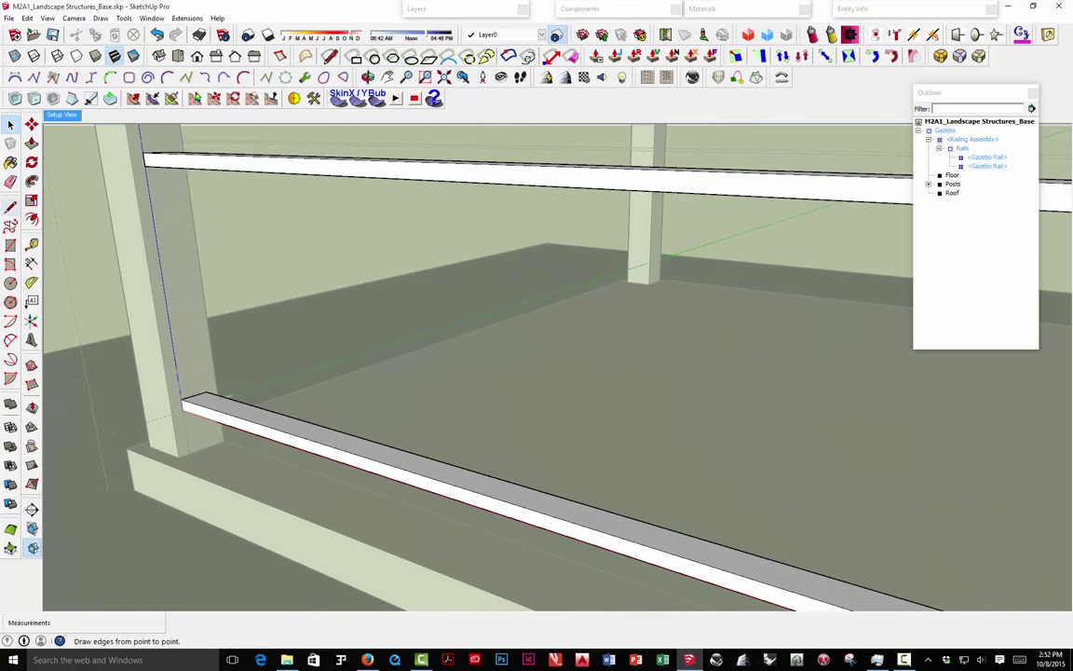
pyautogui.click(32, 244)
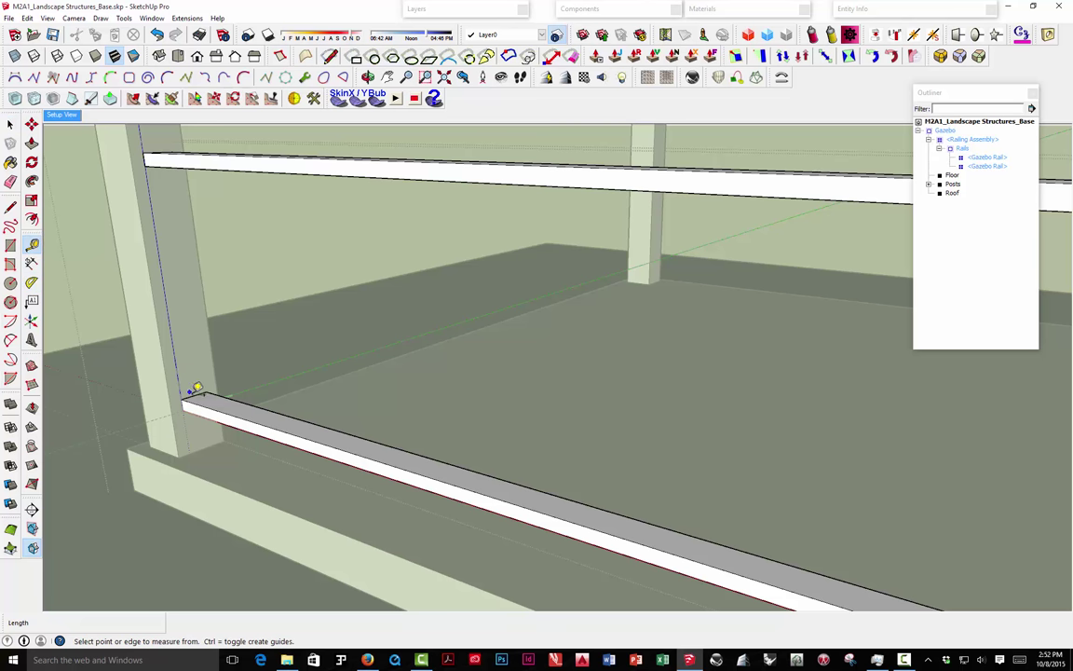
pyautogui.click(191, 395)
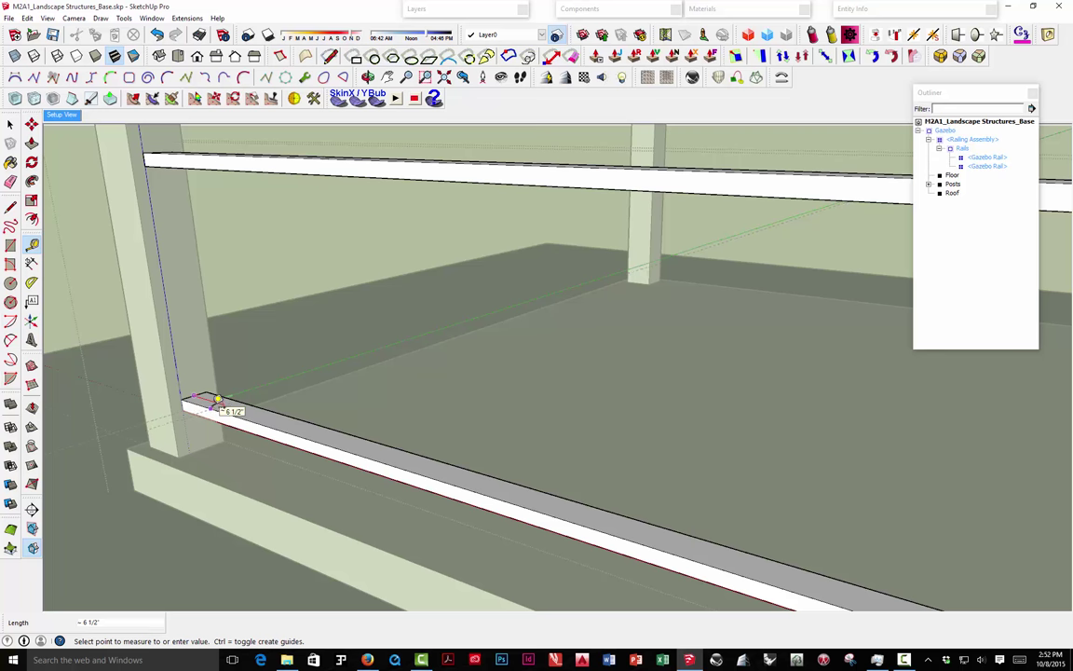
pyautogui.click(206, 372)
# Place a guide across the lower rail 6 inches in from its right end.
pyautogui.scroll(-4, 202, 377)
pyautogui.moveTo(201, 377); pyautogui.dragTo(627, 412, button='middle')
pyautogui.scroll(5, 618, 467)
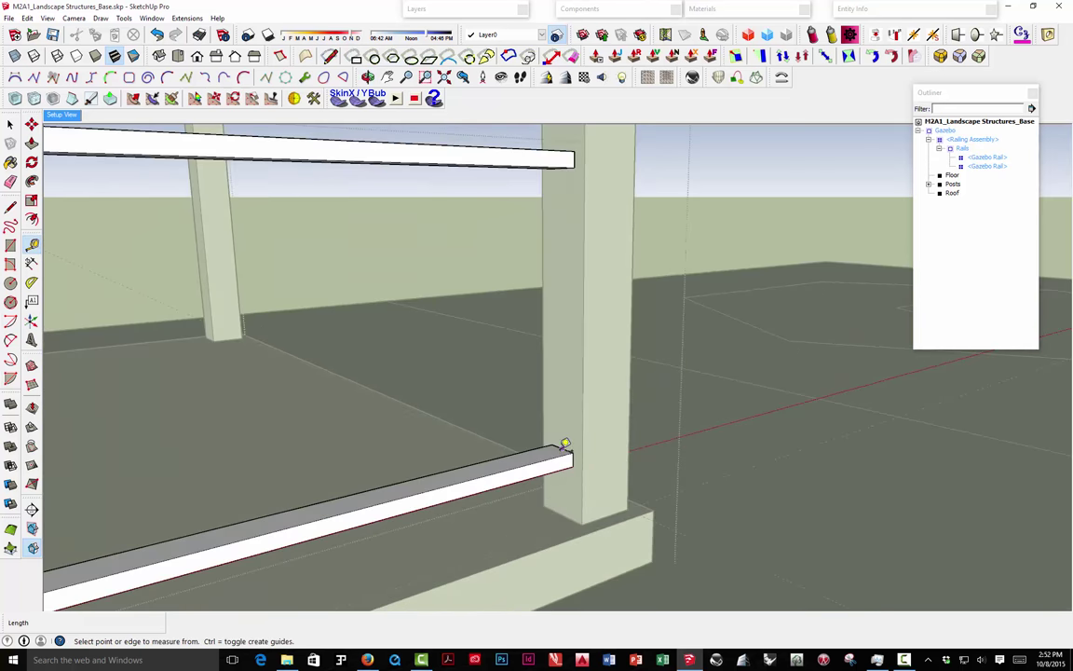
pyautogui.click(562, 445)
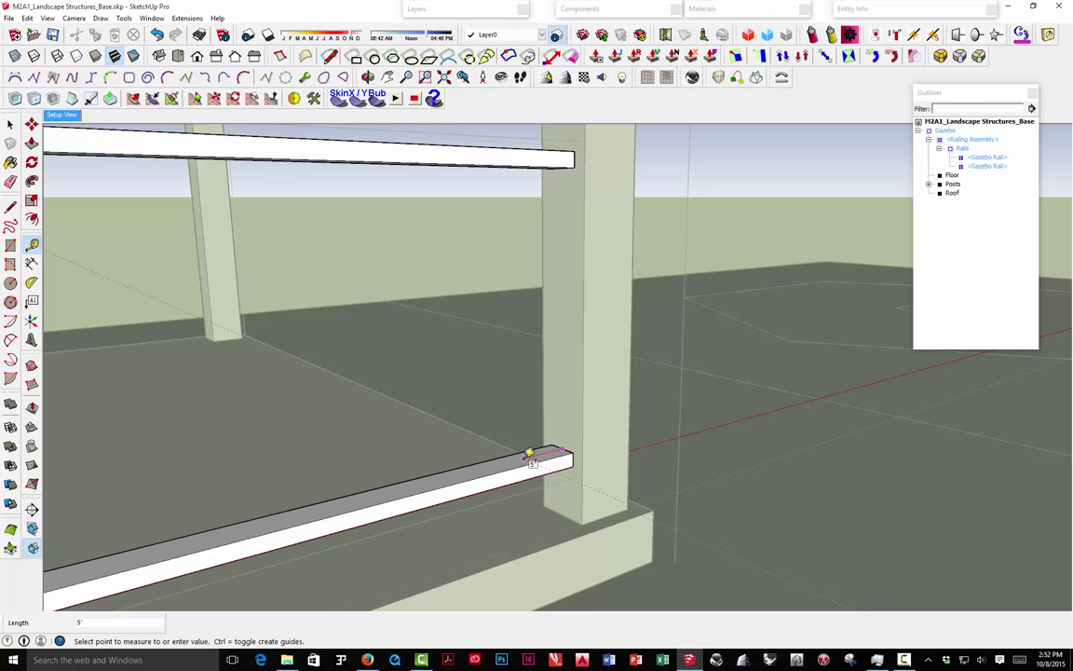
pyautogui.click(523, 455)
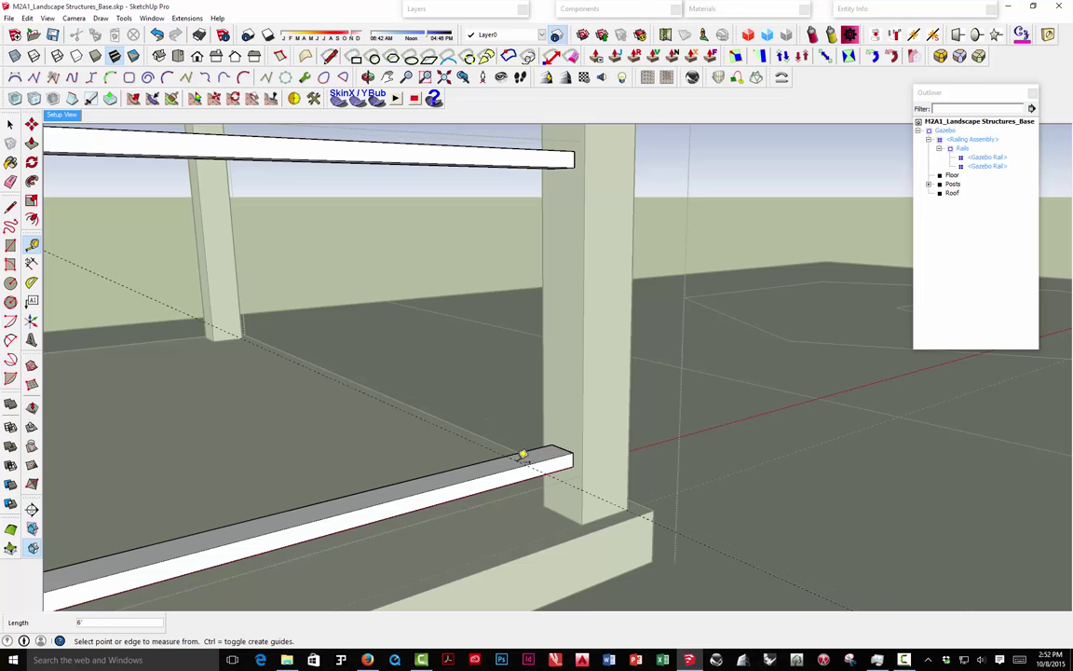
# Draw a 1 1/2" by 3 1/2" rectangle on top of the lower rail, starting at the left guide.
pyautogui.scroll(-6, 523, 455)
pyautogui.moveTo(562, 426); pyautogui.dragTo(422, 474, button='middle')
pyautogui.scroll(6, 271, 383)
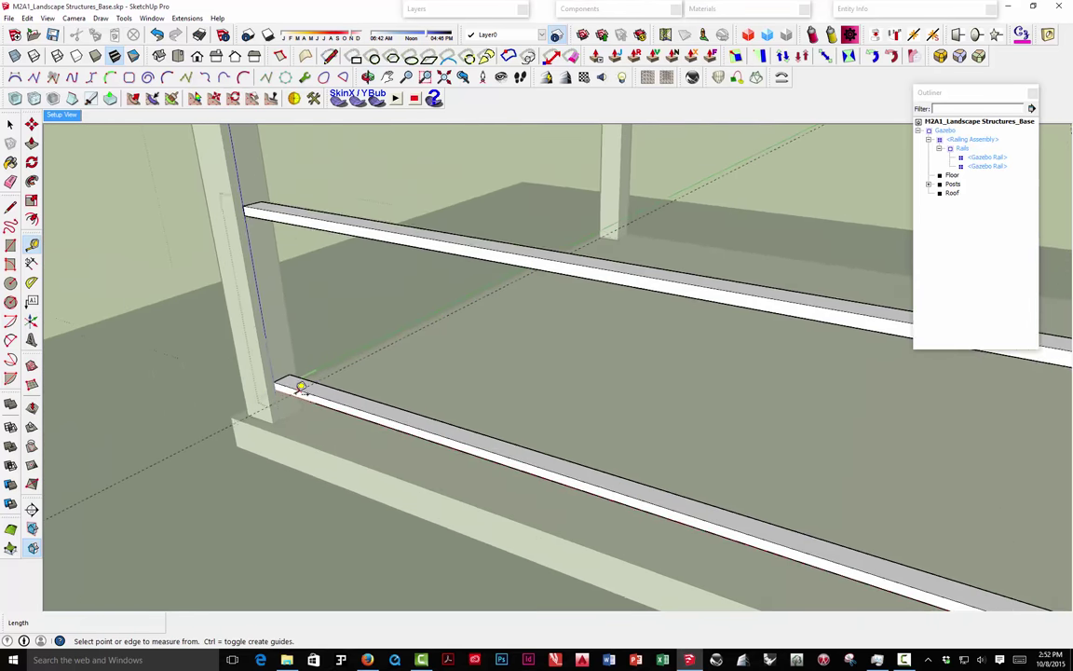
pyautogui.scroll(5, 301, 384)
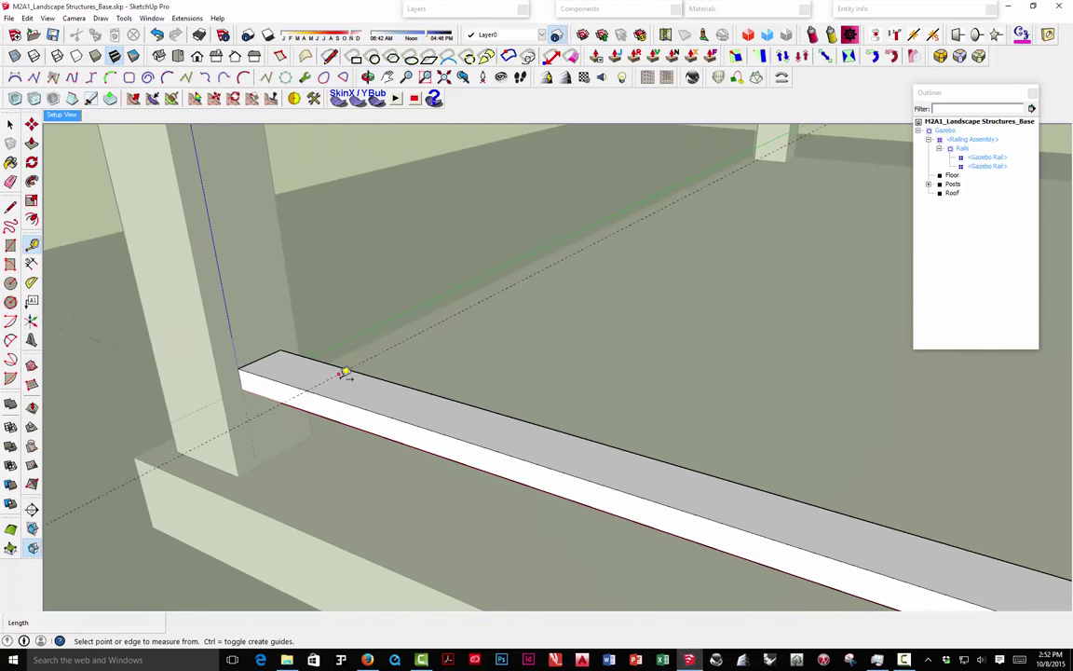
pyautogui.scroll(-4, 331, 357)
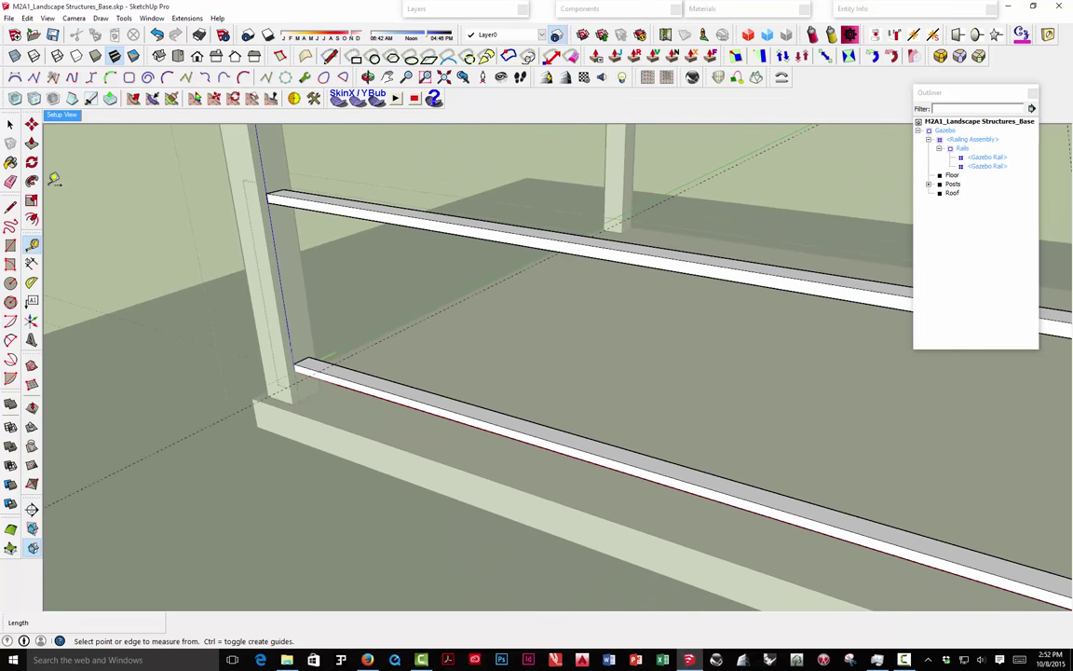
pyautogui.click(11, 245)
pyautogui.scroll(5, 325, 365)
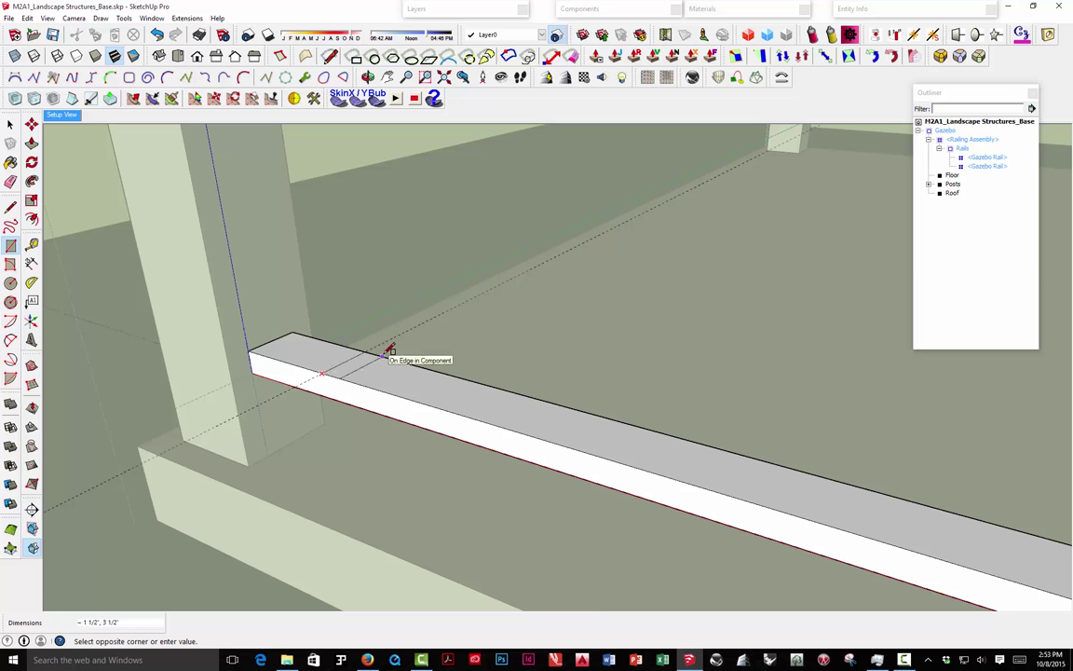
pyautogui.click(385, 354)
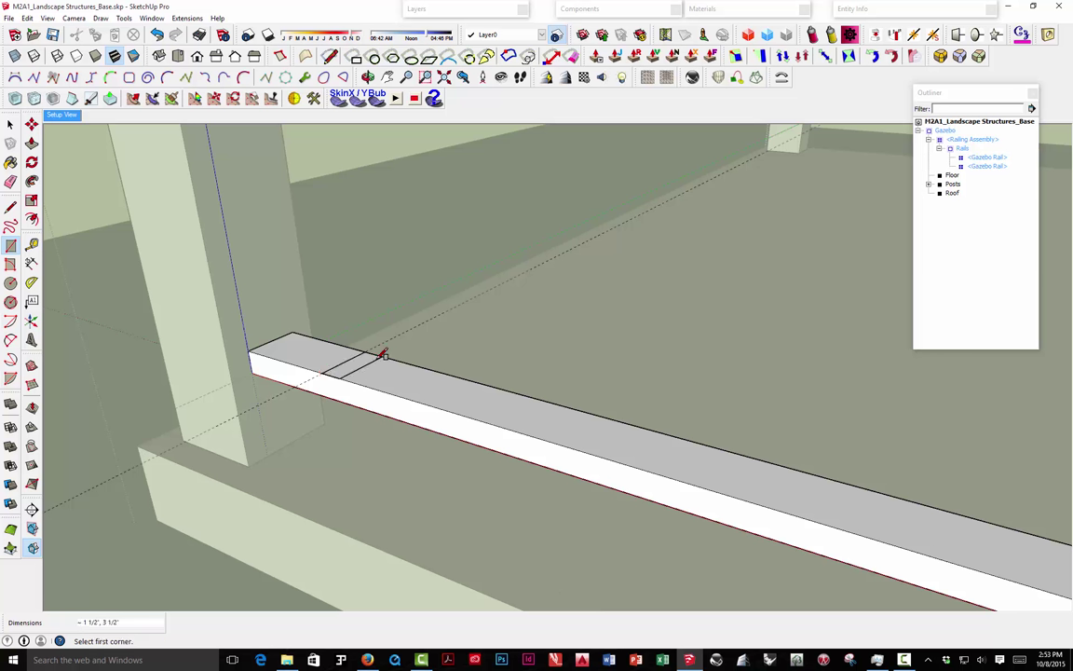
pyautogui.moveTo(368, 356); pyautogui.dragTo(336, 343, button='middle')
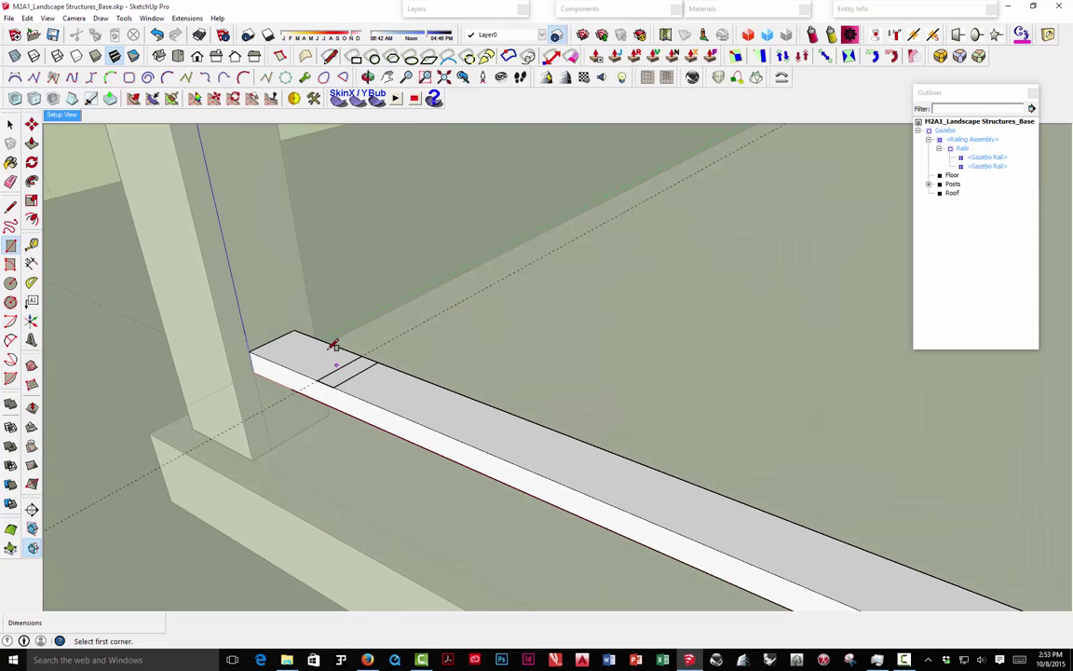
# Make the small rectangle on the lower rail a component named Rail Picket.
pyautogui.click(10, 125)
pyautogui.click(11, 125)
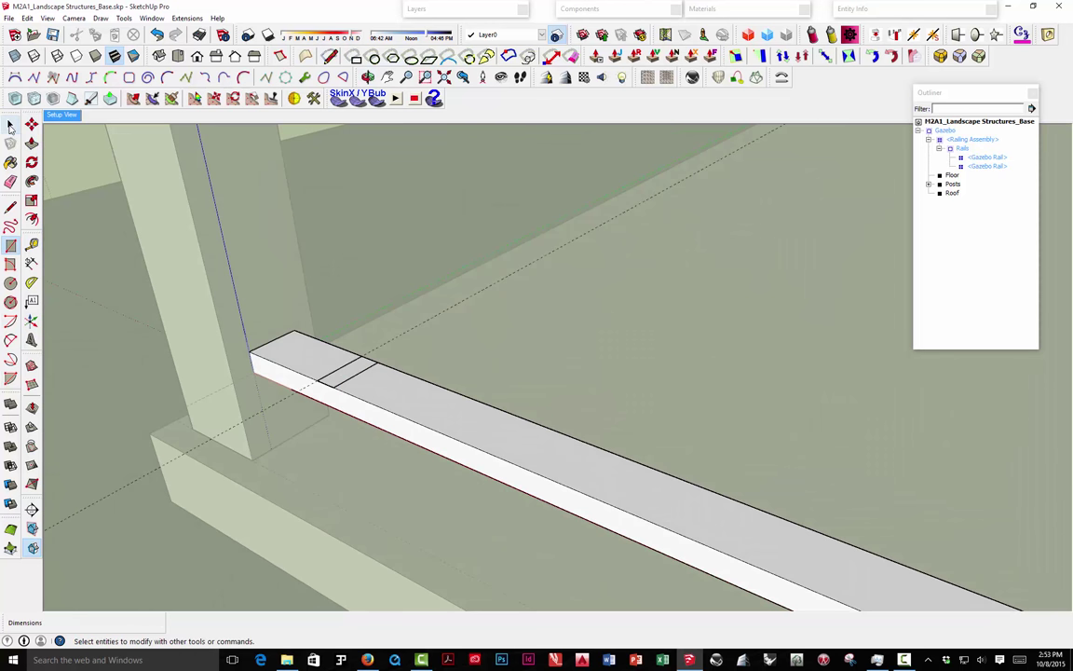
pyautogui.click(346, 374)
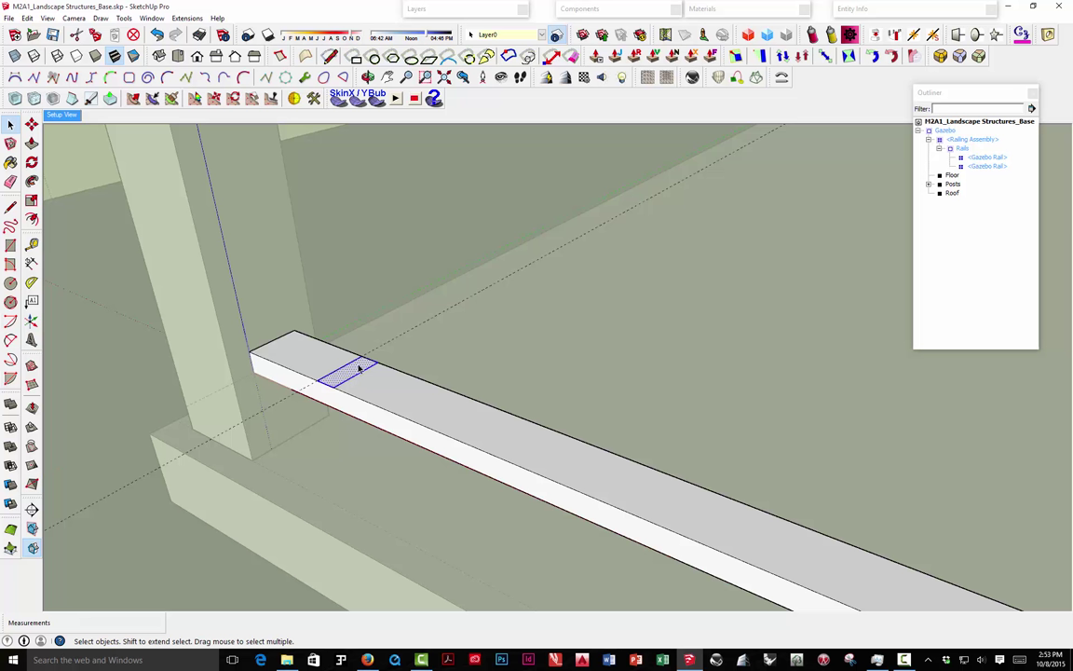
pyautogui.tripleClick(319, 352)
pyautogui.click(341, 376)
pyautogui.rightClick(352, 372)
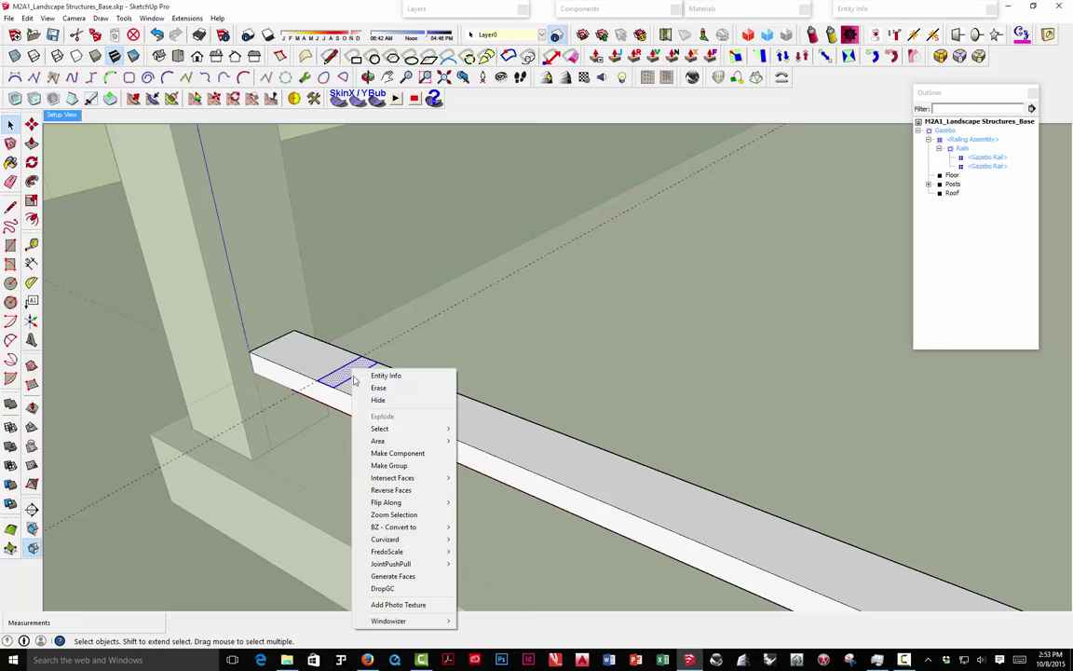
pyautogui.click(376, 433)
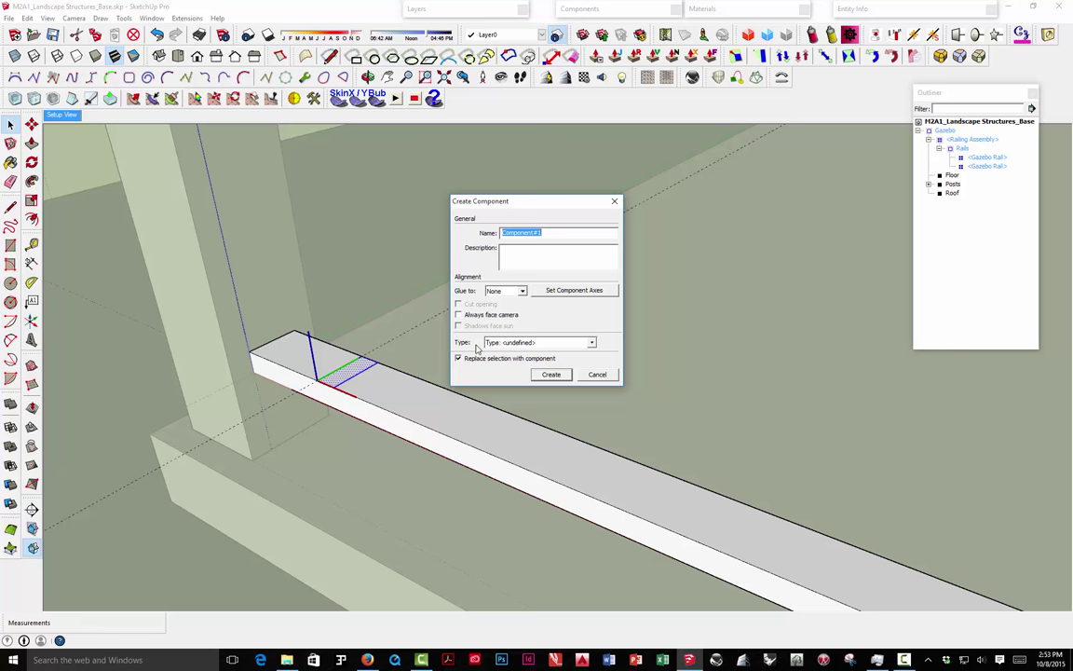
pyautogui.write('Rail Picket')
pyautogui.press('Return')
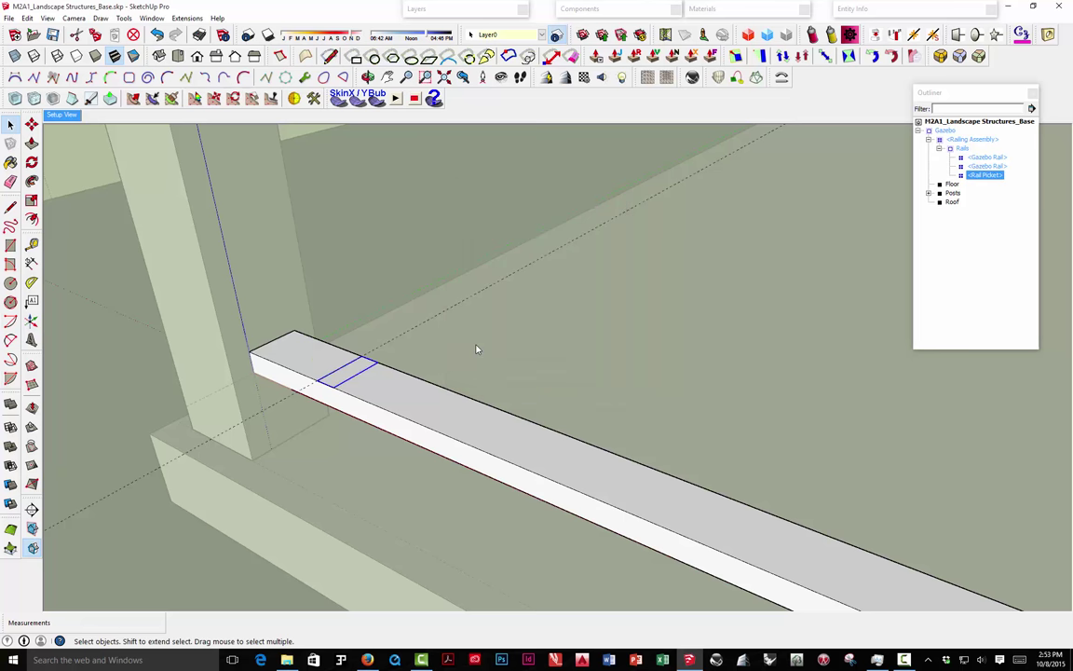
# Inside the Rail Picket component, extrude the face 2' 4 1/2" up to the underside of the upper rail, and close the component.
pyautogui.scroll(-5, 362, 394)
pyautogui.moveTo(360, 431); pyautogui.dragTo(376, 383, button='middle')
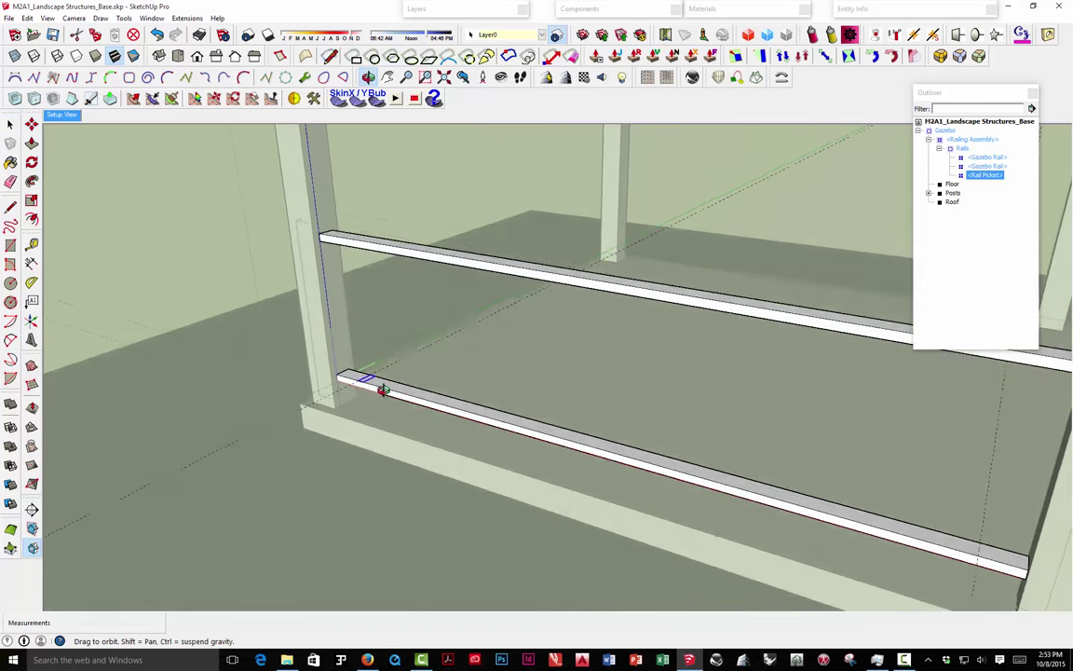
pyautogui.scroll(5, 366, 407)
pyautogui.doubleClick(367, 377)
pyautogui.scroll(-3, 363, 391)
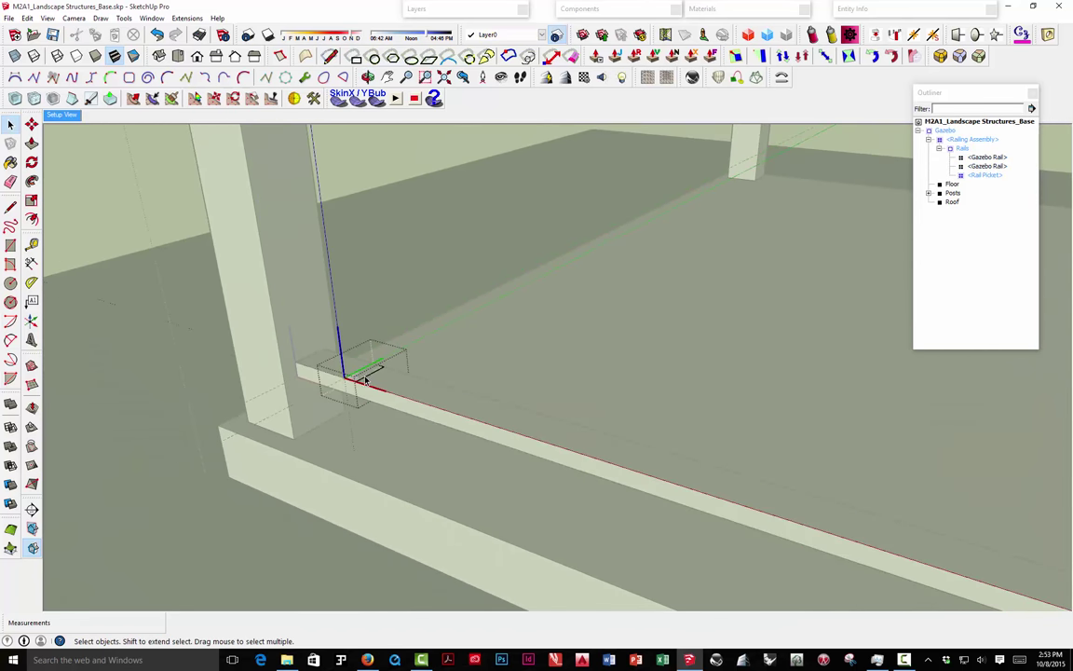
pyautogui.click(30, 143)
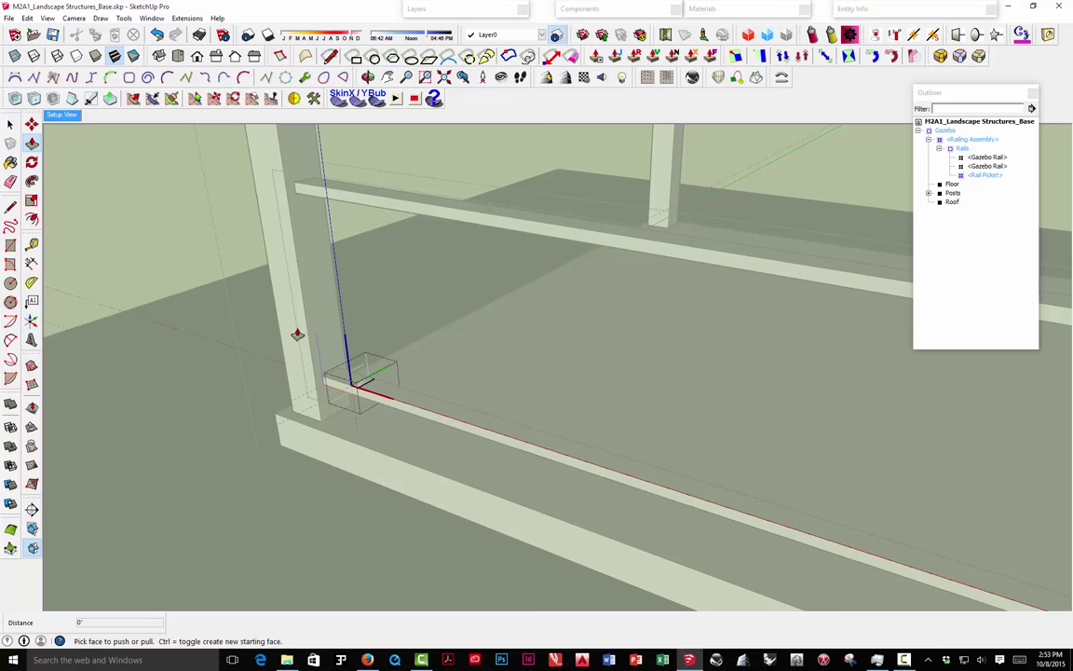
pyautogui.click(366, 384)
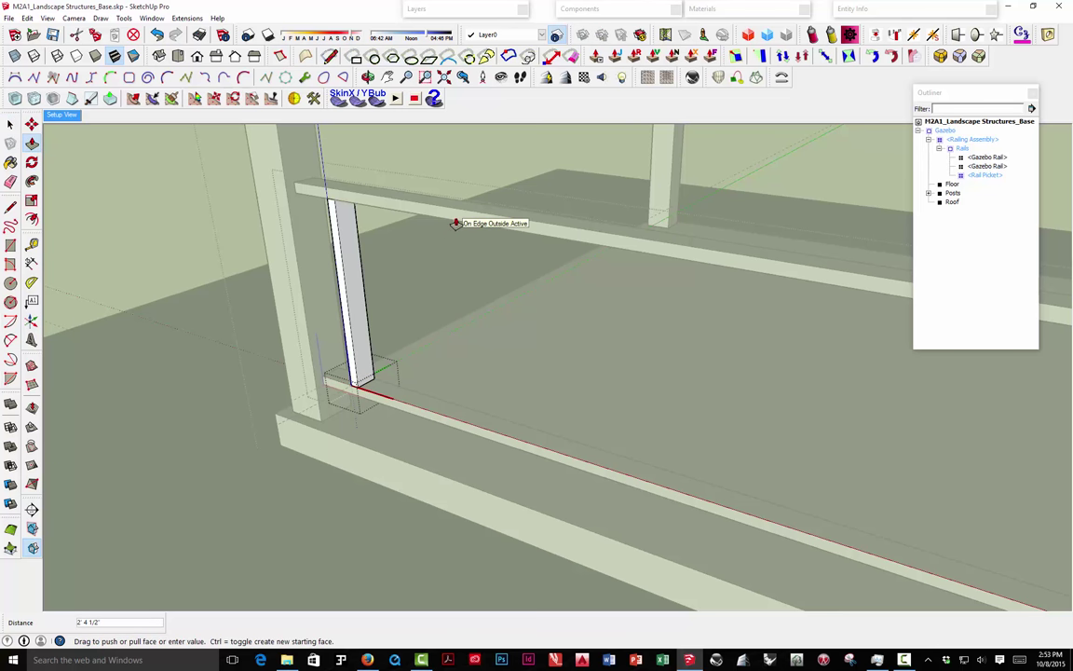
pyautogui.click(457, 221)
pyautogui.press('space')
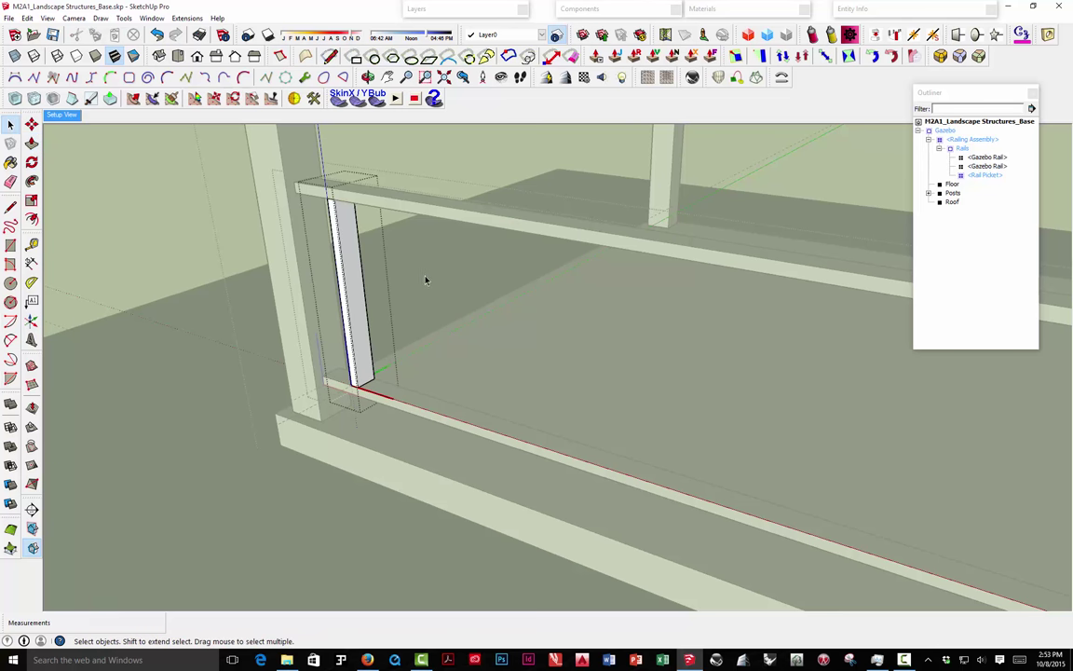
pyautogui.click(410, 275)
pyautogui.moveTo(402, 309); pyautogui.dragTo(372, 328, button='middle')
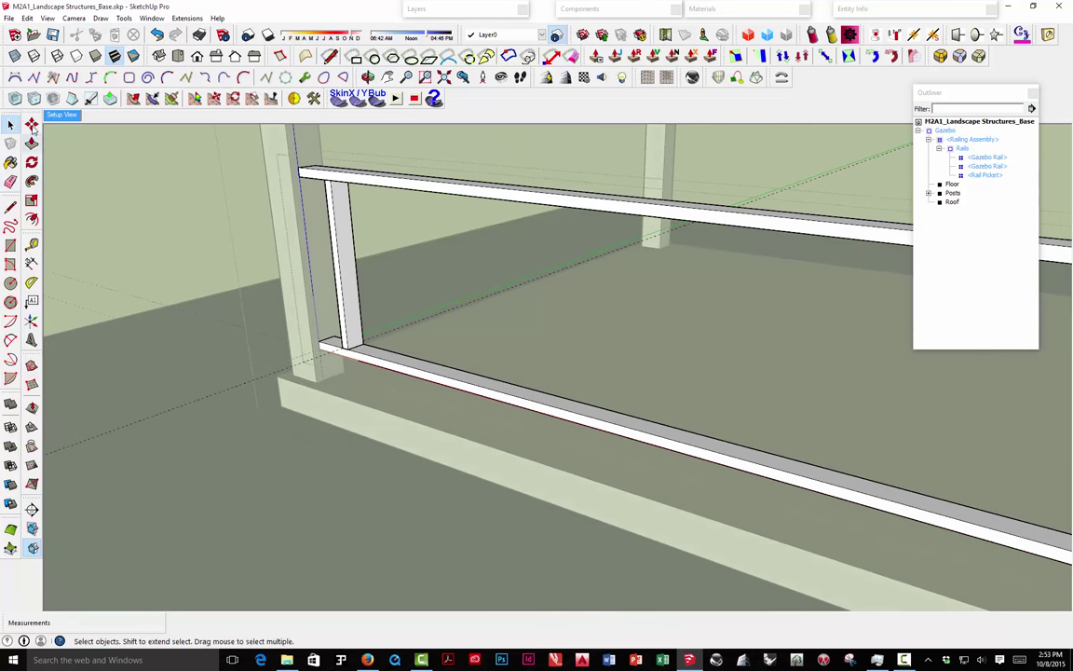
# Copy the picket from its lower front corner along the rail to the right guide, about 9' 5 1/2" away.
pyautogui.press('m')
pyautogui.scroll(2, 341, 342)
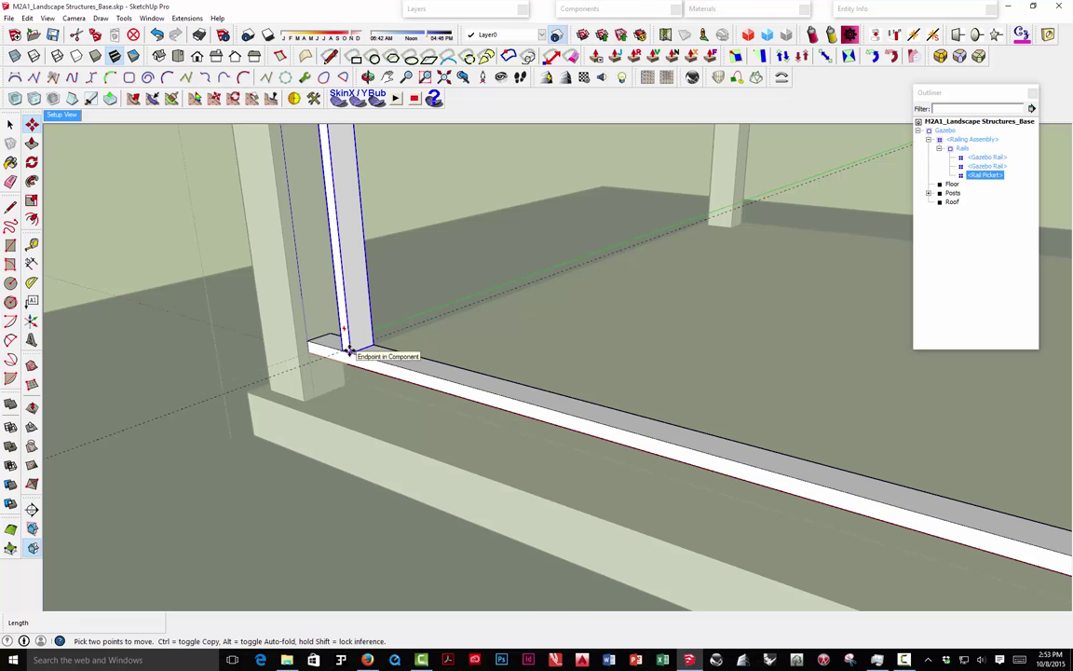
pyautogui.press('ctrl')
pyautogui.click(349, 351)
pyautogui.scroll(-3, 371, 360)
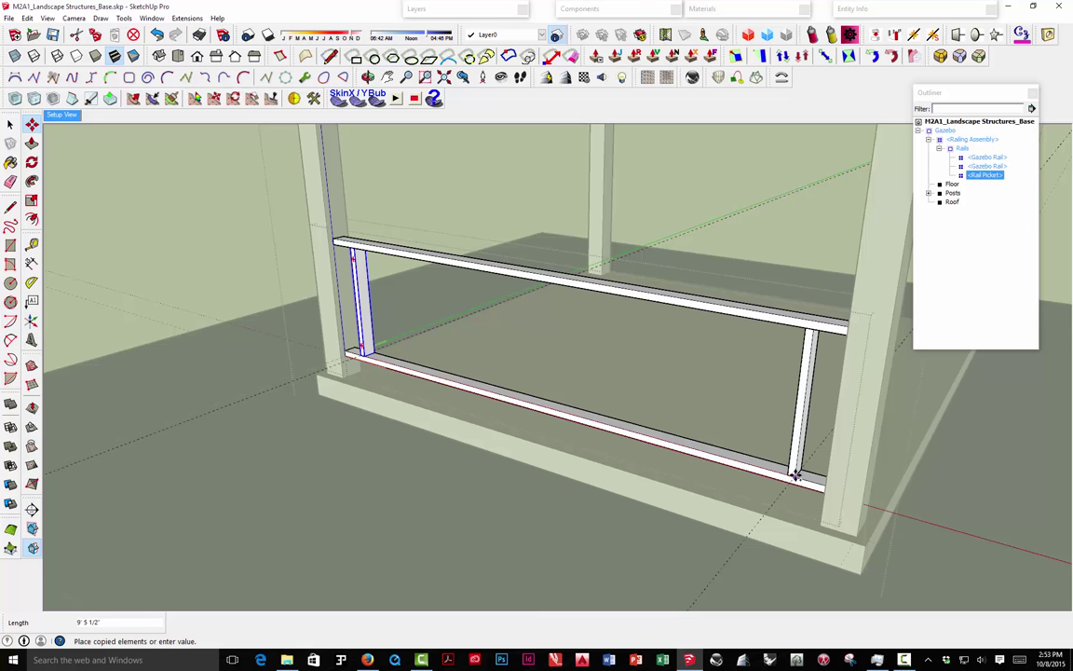
pyautogui.scroll(5, 794, 478)
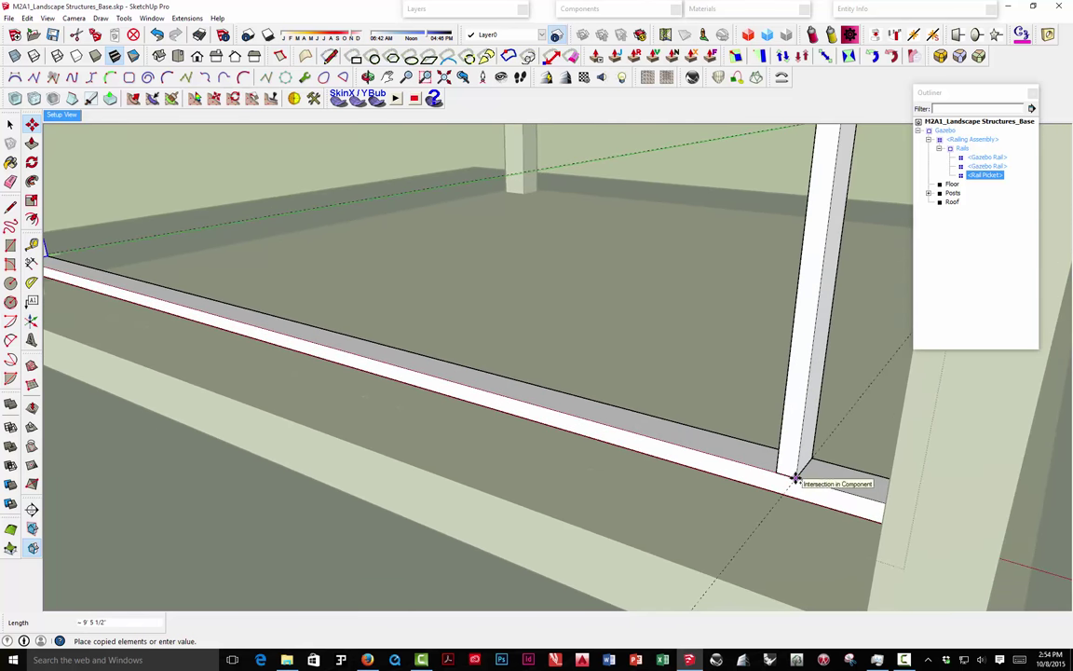
pyautogui.click(795, 478)
# Divide the distance between the two pickets into 15 equal spaces with copies, using 15/.
pyautogui.scroll(-5, 742, 466)
pyautogui.moveTo(742, 466); pyautogui.dragTo(771, 384, button='middle')
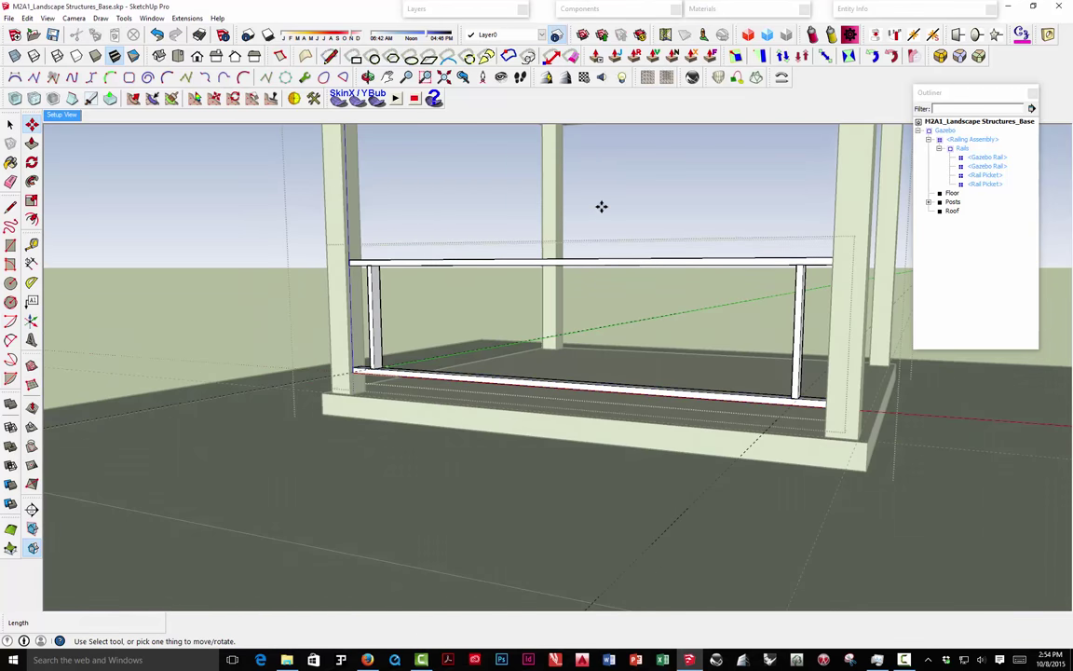
pyautogui.write('15/')
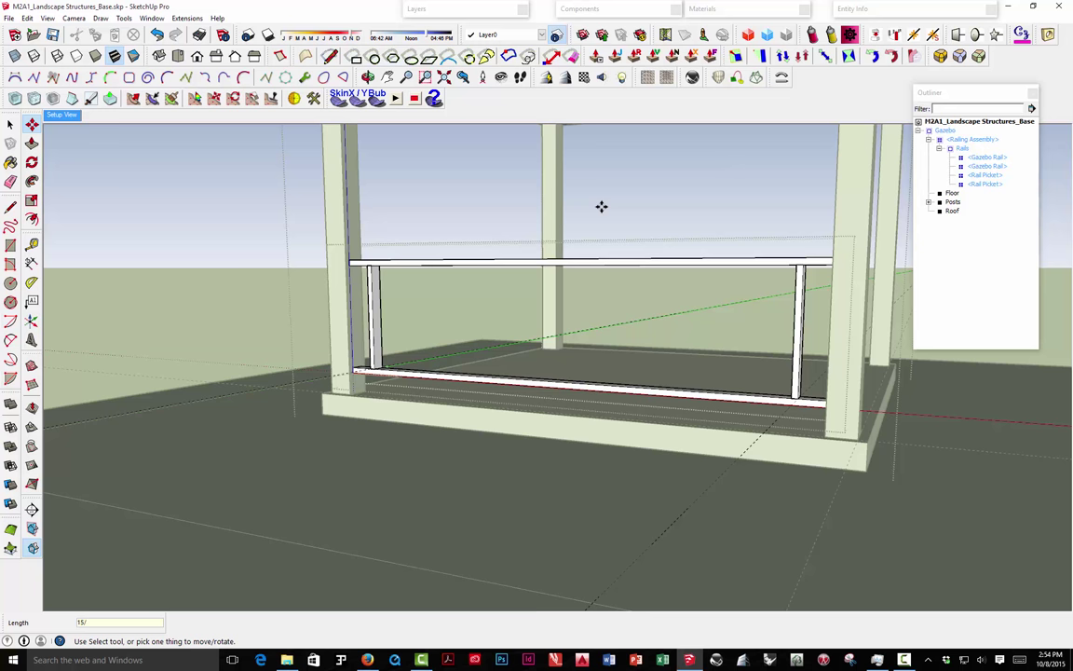
pyautogui.press('Return')
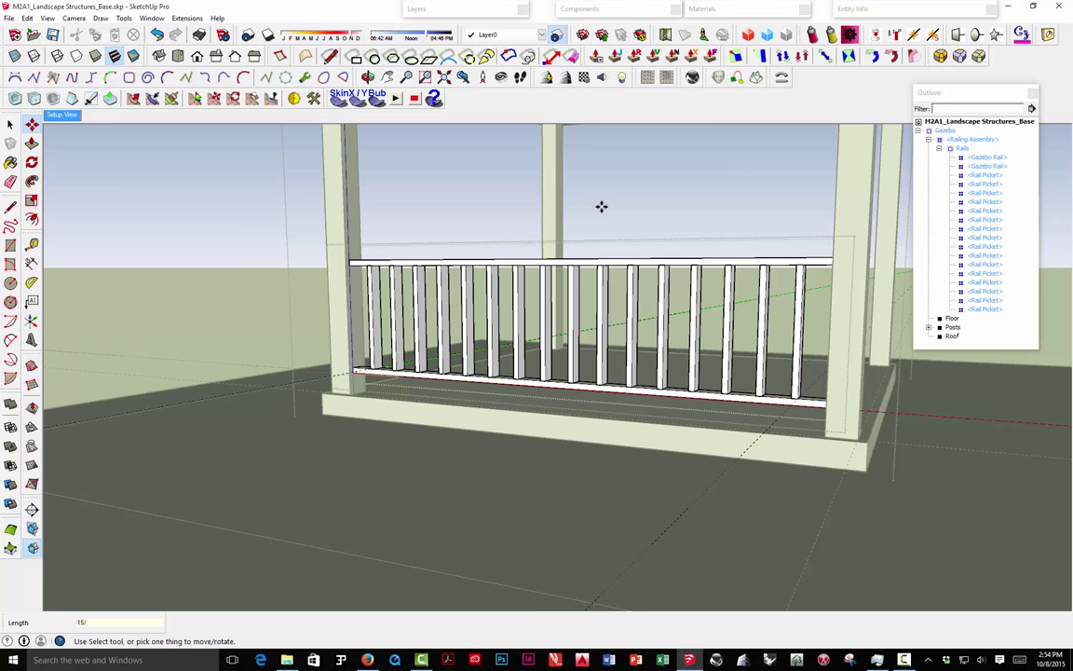
pyautogui.click(492, 302)
pyautogui.moveTo(491, 298); pyautogui.dragTo(418, 296, button='middle')
pyautogui.click(417, 297)
pyautogui.press('m')
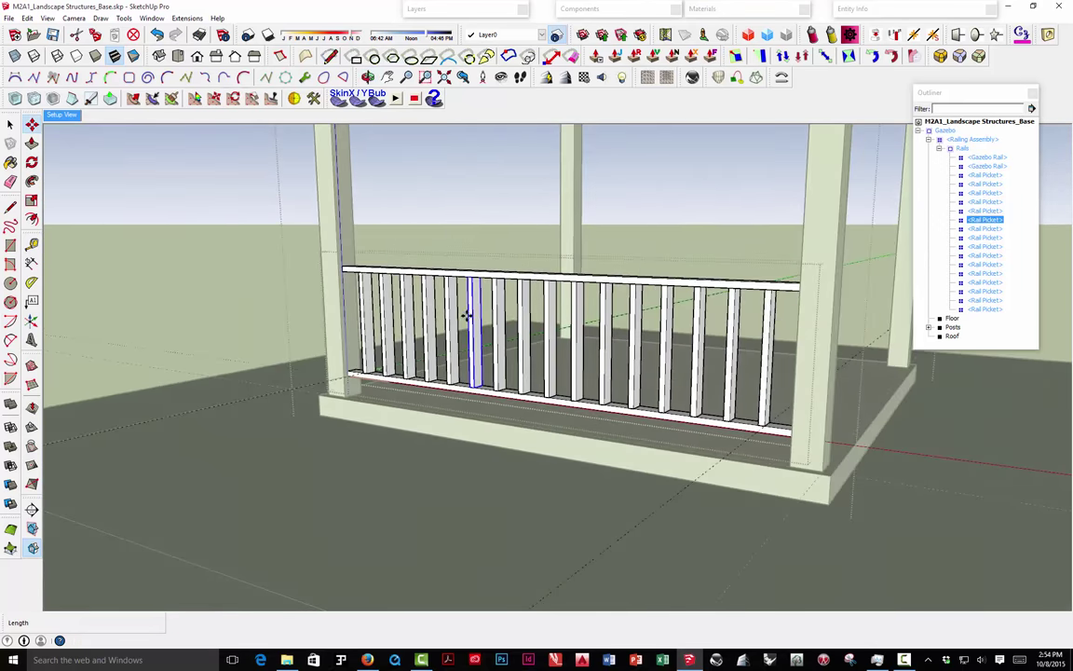
pyautogui.press('Escape')
pyautogui.press('space')
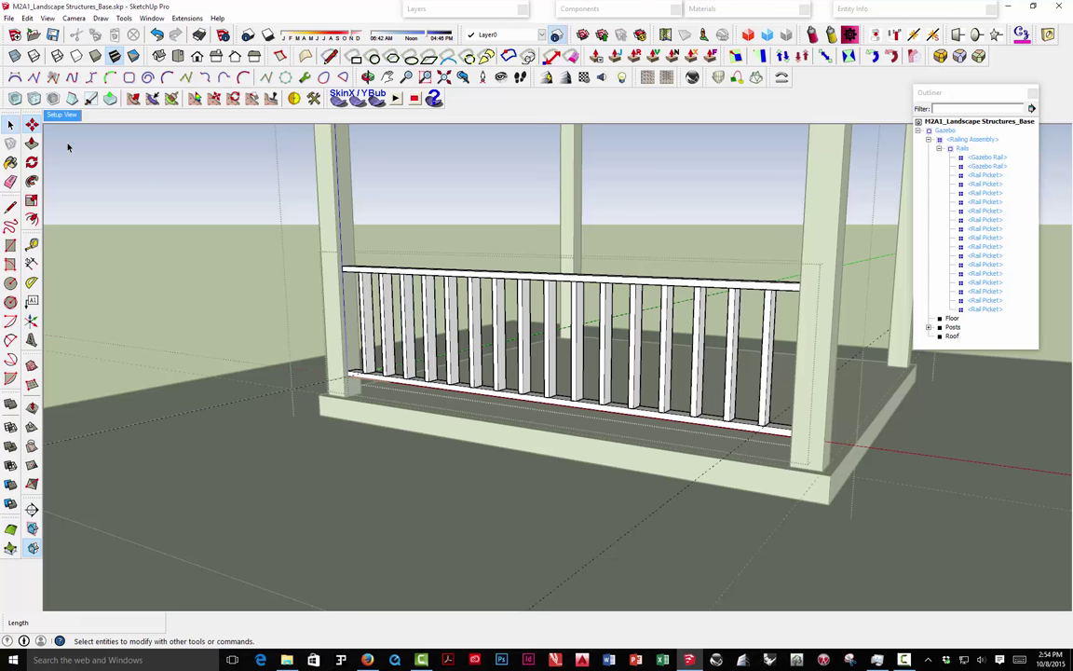
# Leave the Rails group and its parent component, select the whole Railing Assembly and move the Outliner window closer to the model.
pyautogui.scroll(-3, 442, 265)
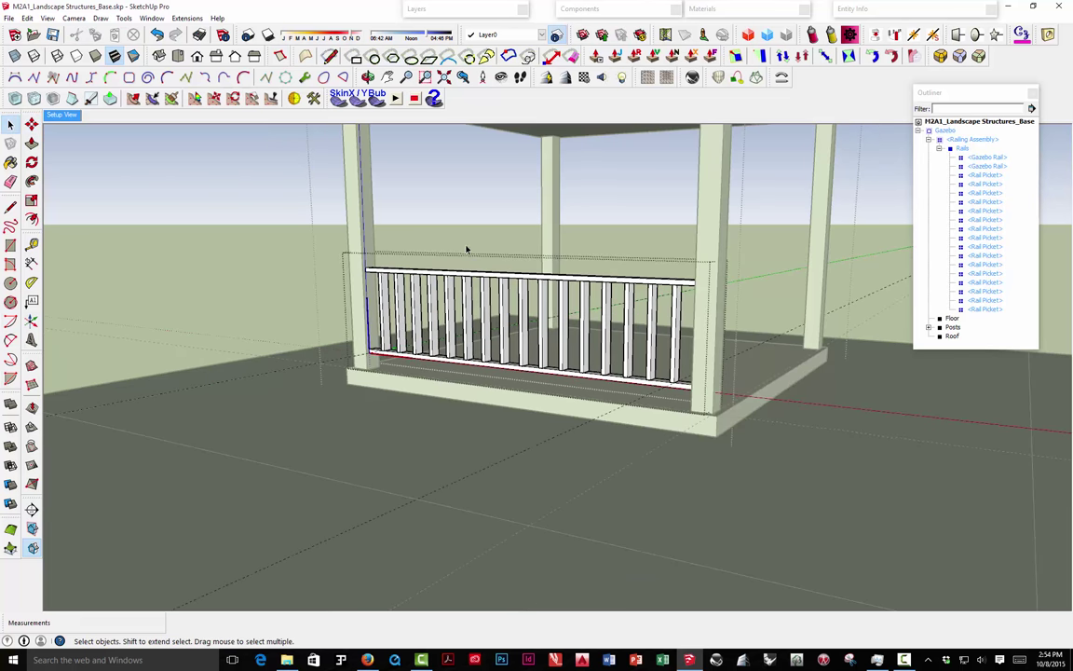
pyautogui.click(465, 241)
pyautogui.moveTo(462, 235); pyautogui.dragTo(431, 268, button='middle')
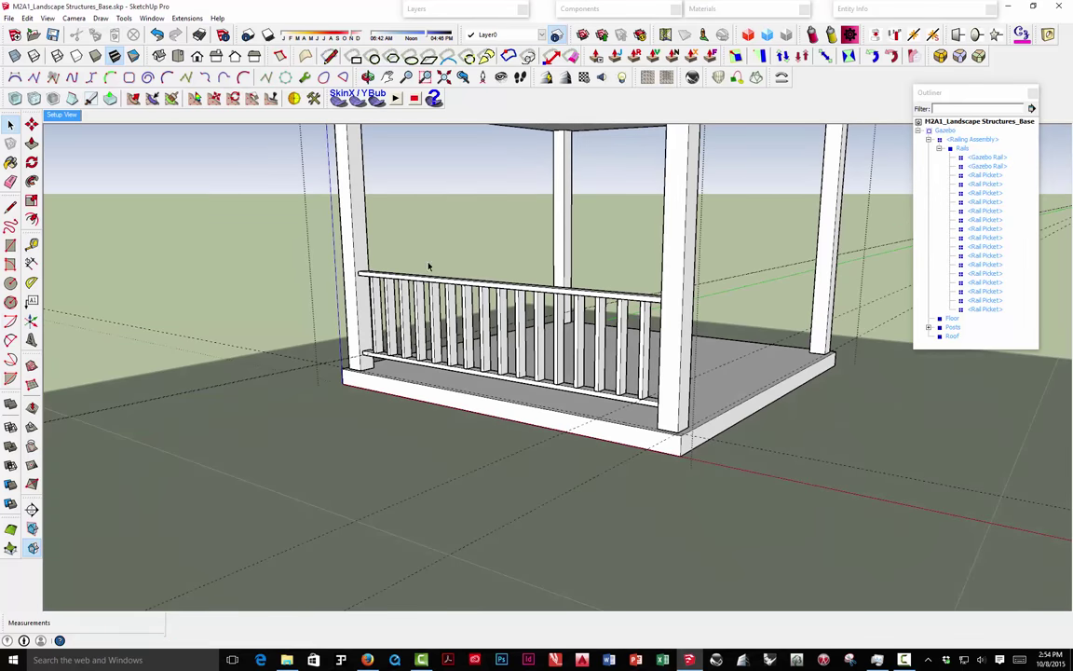
pyautogui.click(445, 288)
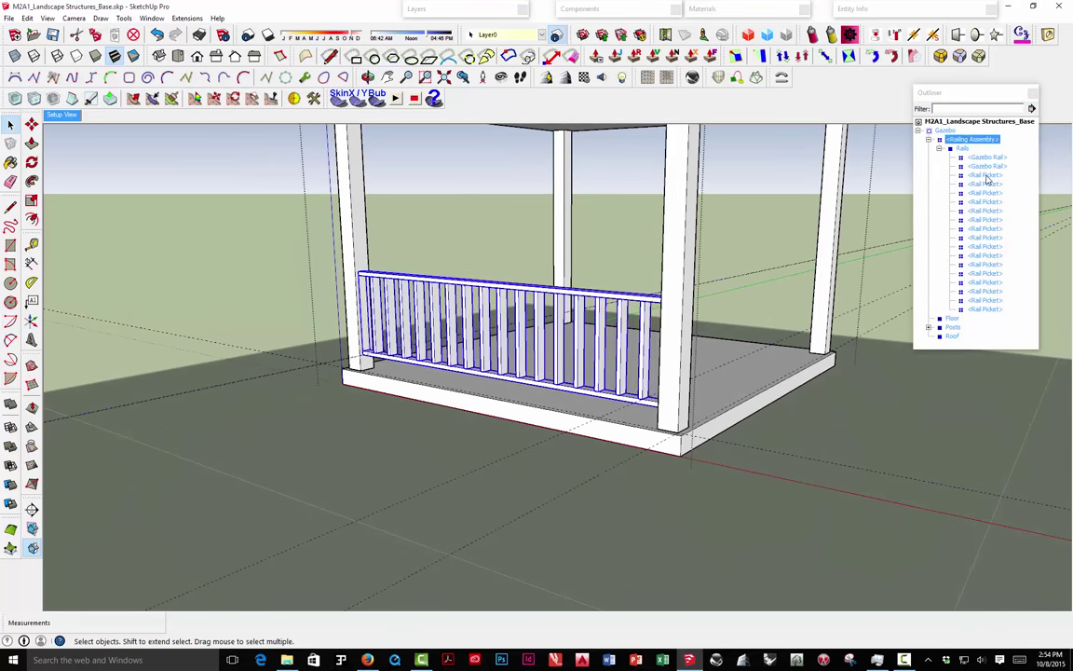
pyautogui.moveTo(1000, 101); pyautogui.dragTo(802, 119)
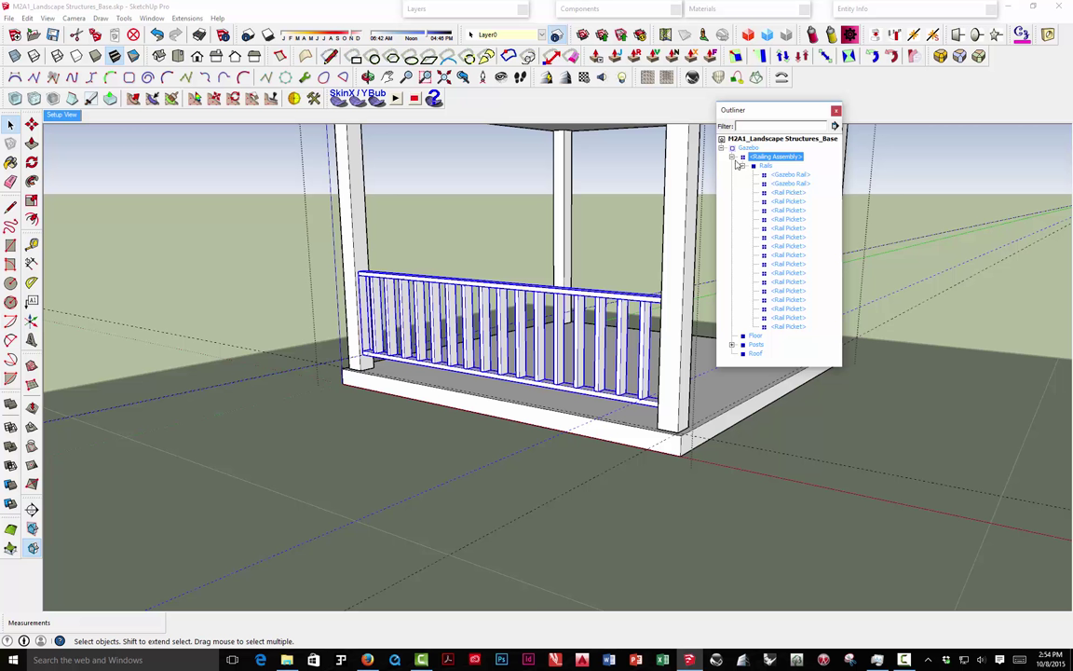
# Group all the Rail Picket components in the Outliner, rename the group Pickets and collapse it.
pyautogui.click(787, 193)
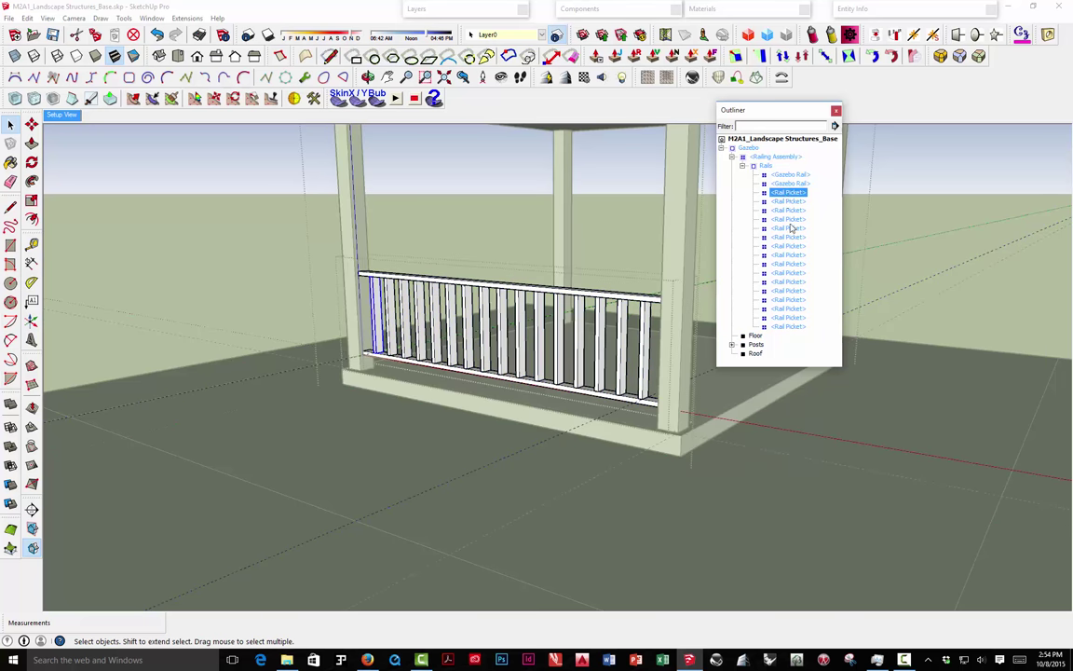
pyautogui.keyDown('shift'); pyautogui.click(790, 327); pyautogui.keyUp('shift')
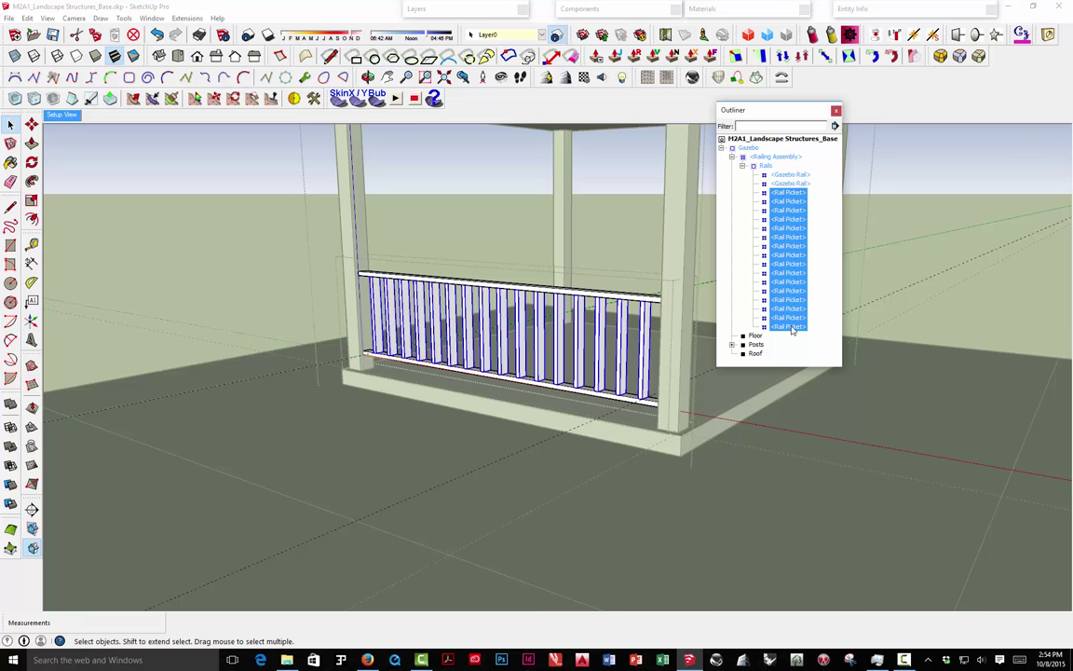
pyautogui.rightClick(790, 194)
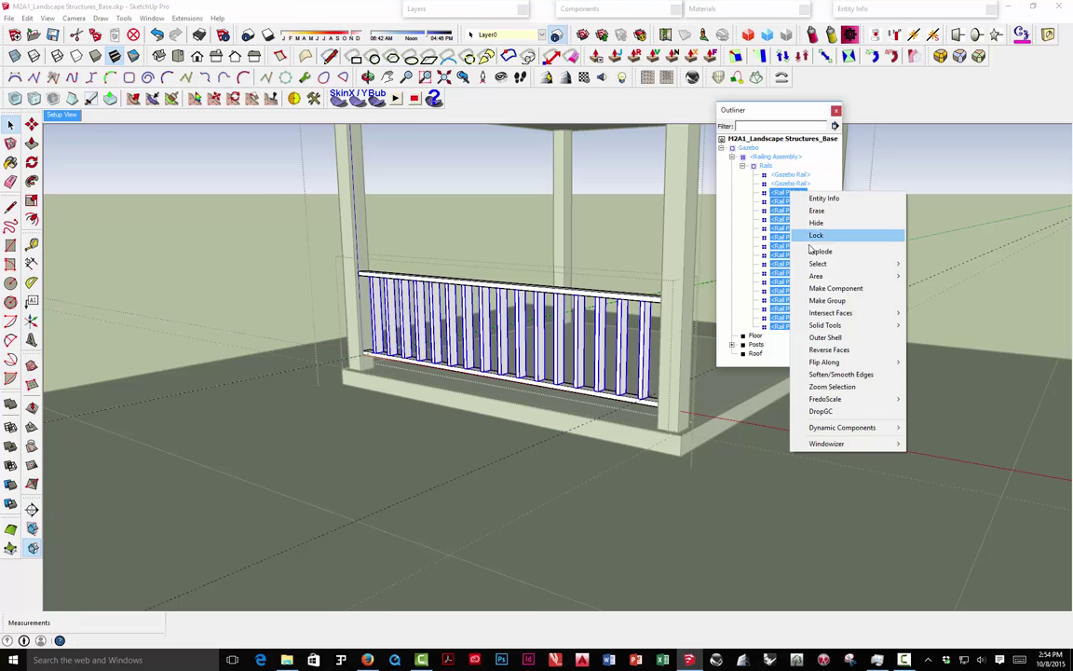
pyautogui.click(826, 301)
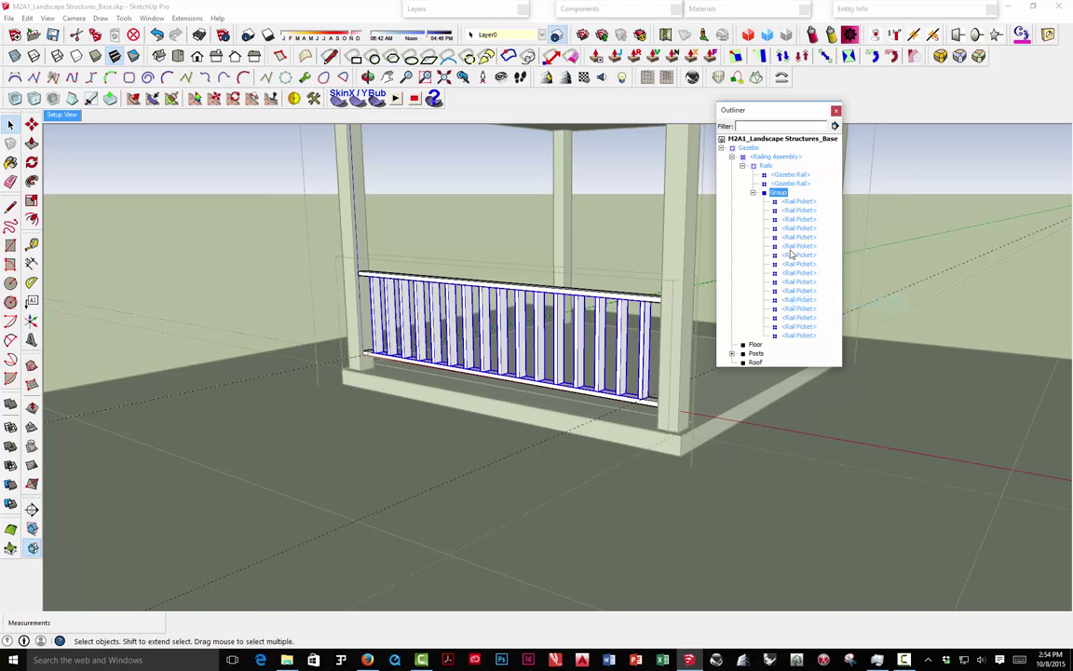
pyautogui.rightClick(776, 193)
pyautogui.click(809, 423)
pyautogui.write('Pickets')
pyautogui.press('Return')
pyautogui.click(754, 193)
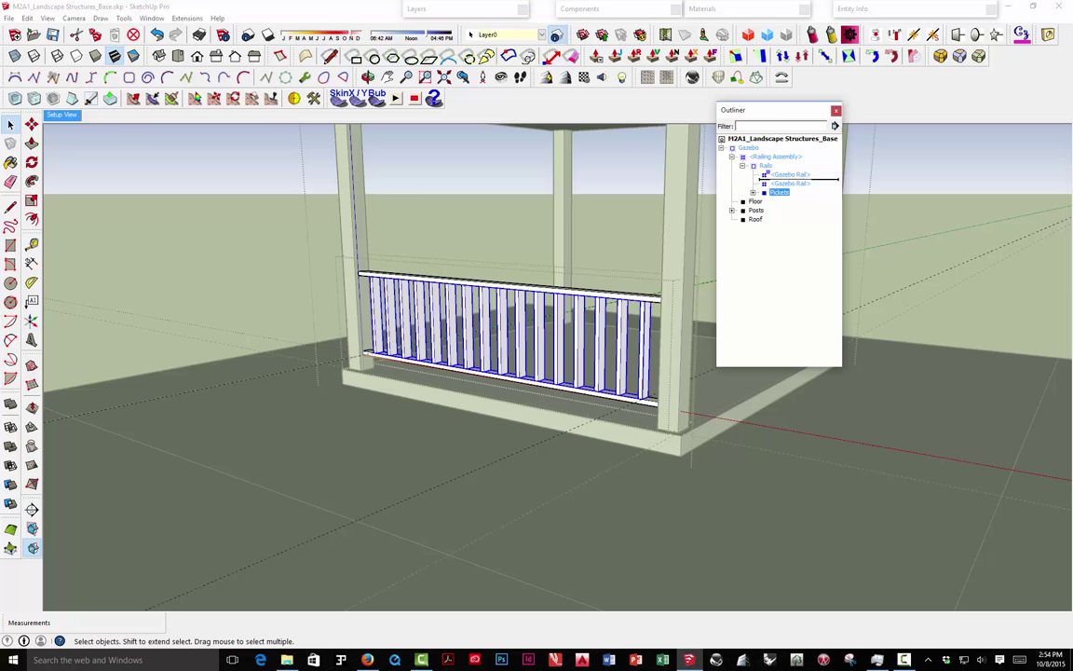
# Group the two Gazebo Rail components in the Outliner, rename the group Rails and collapse it.
pyautogui.click(789, 175)
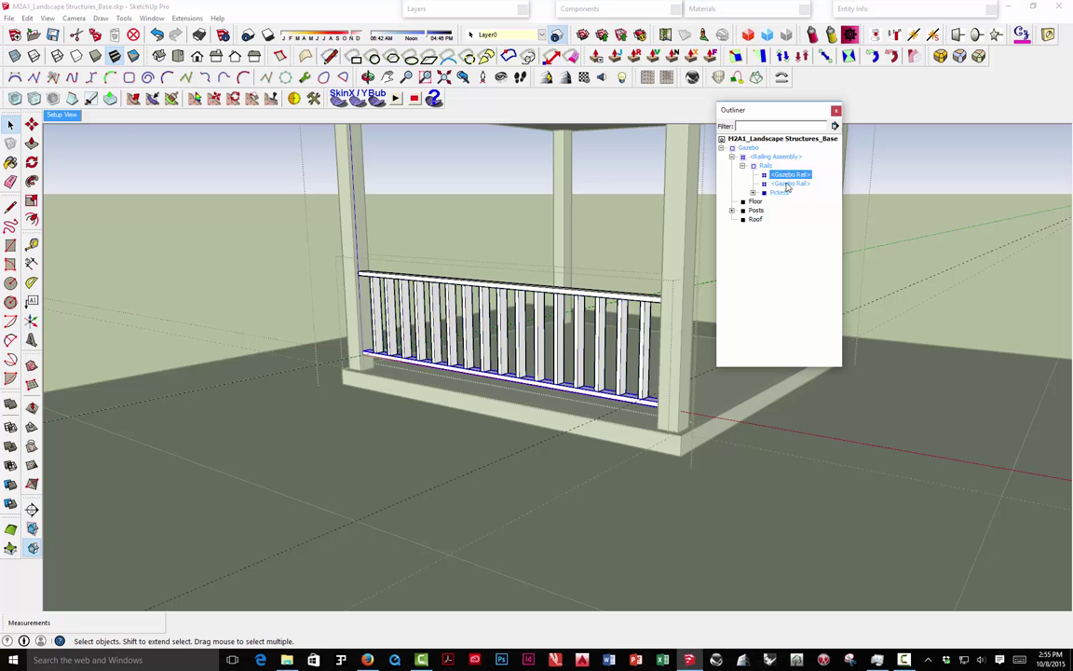
pyautogui.keyDown('shift'); pyautogui.click(787, 184); pyautogui.keyUp('shift')
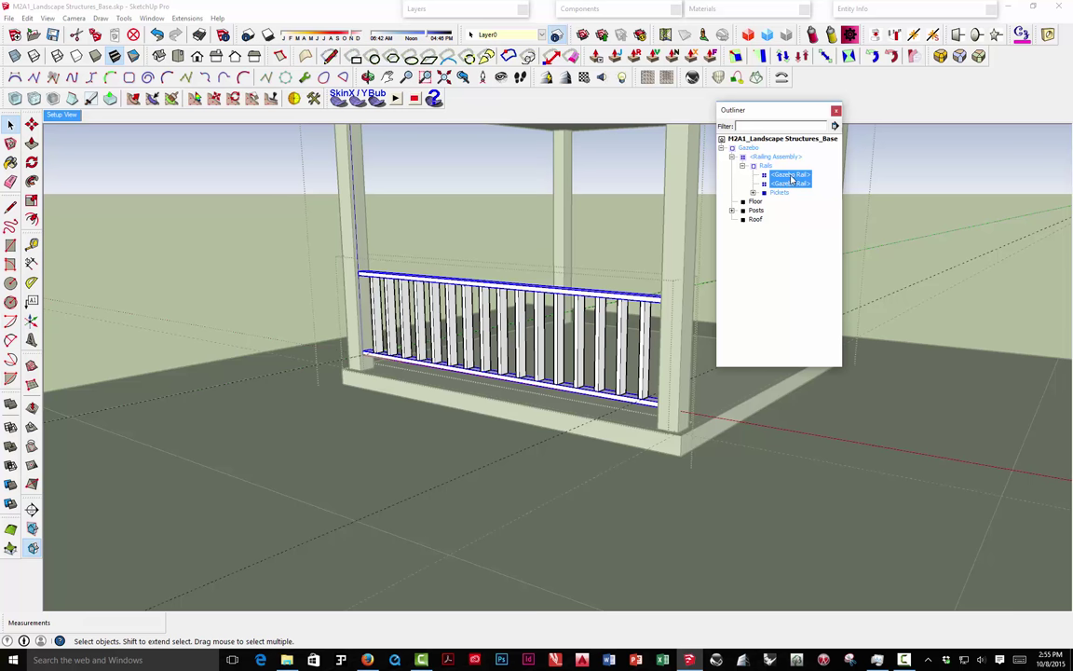
pyautogui.rightClick(793, 177)
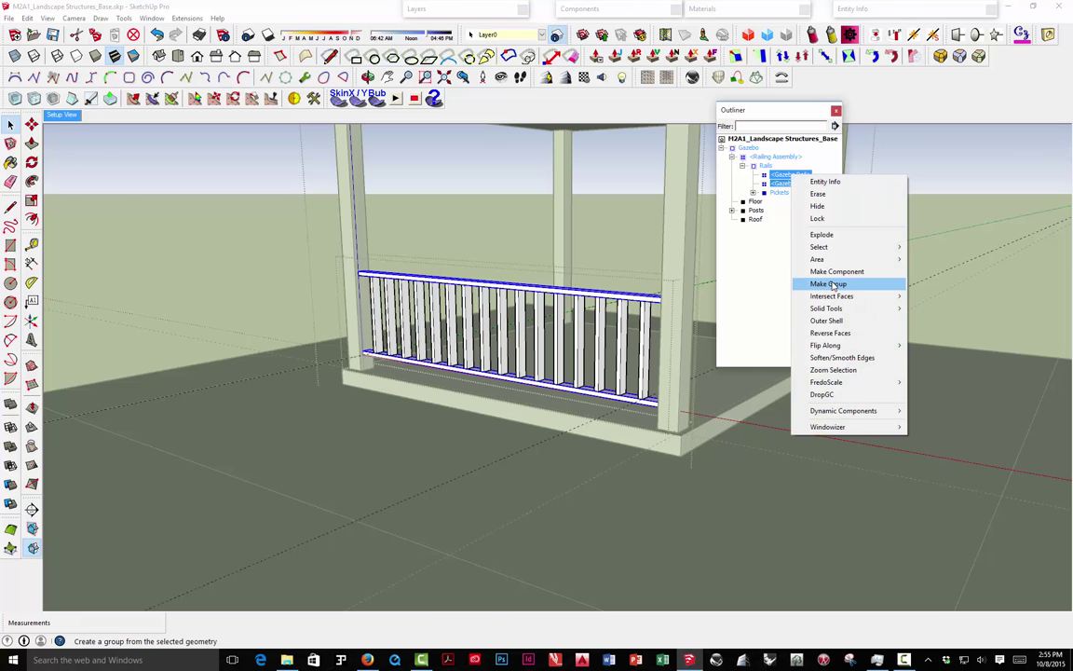
pyautogui.click(832, 284)
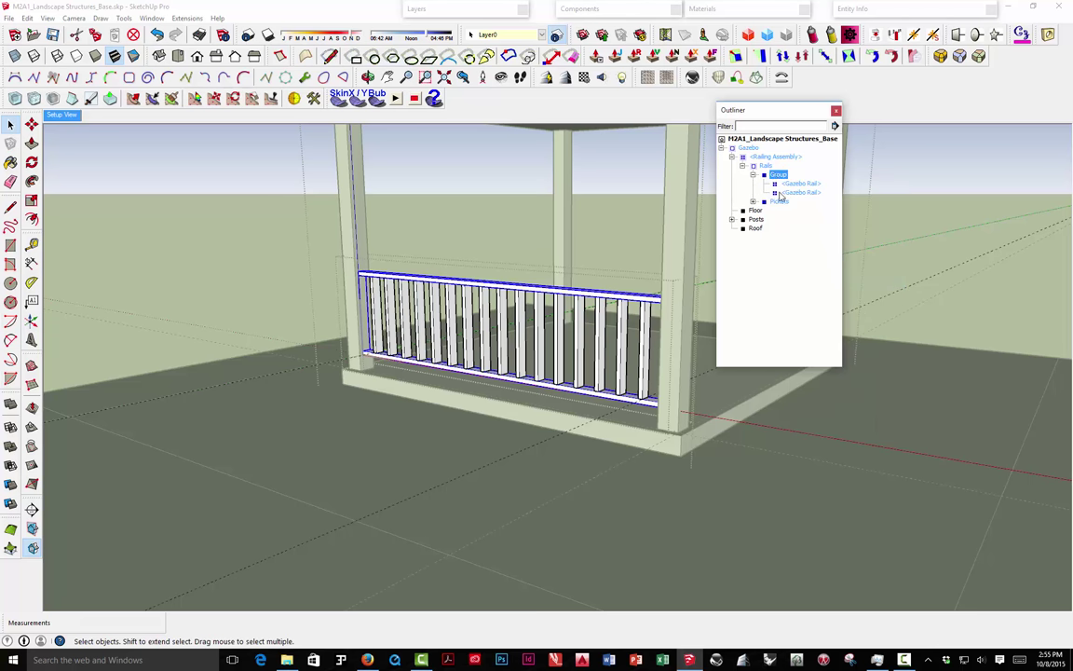
pyautogui.rightClick(779, 177)
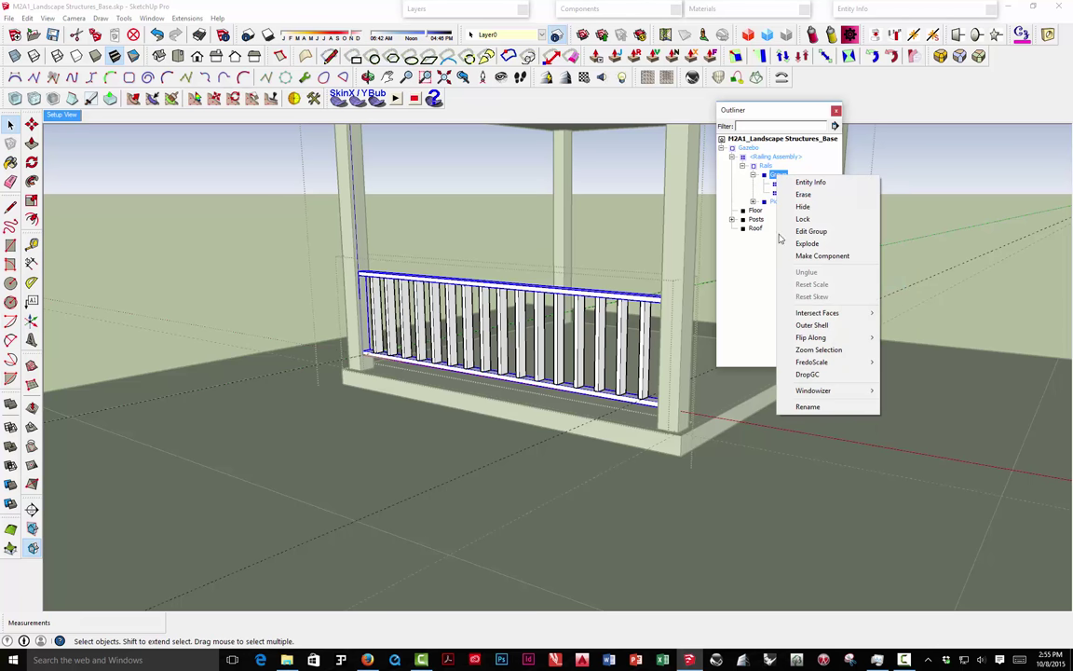
pyautogui.click(812, 406)
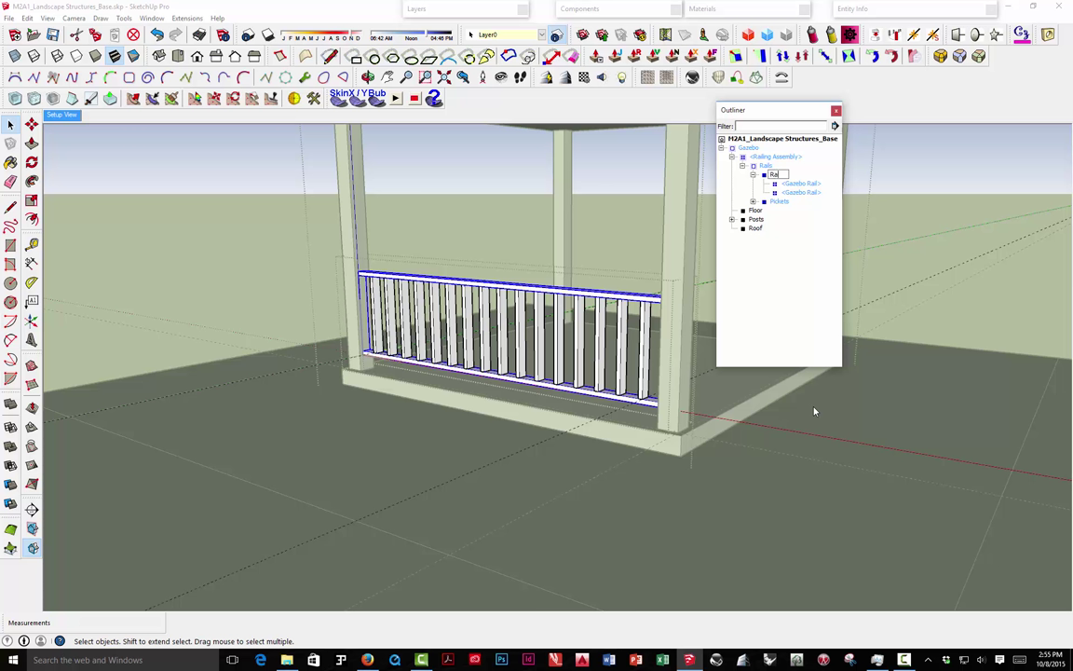
pyautogui.write('Rails')
pyautogui.press('Return')
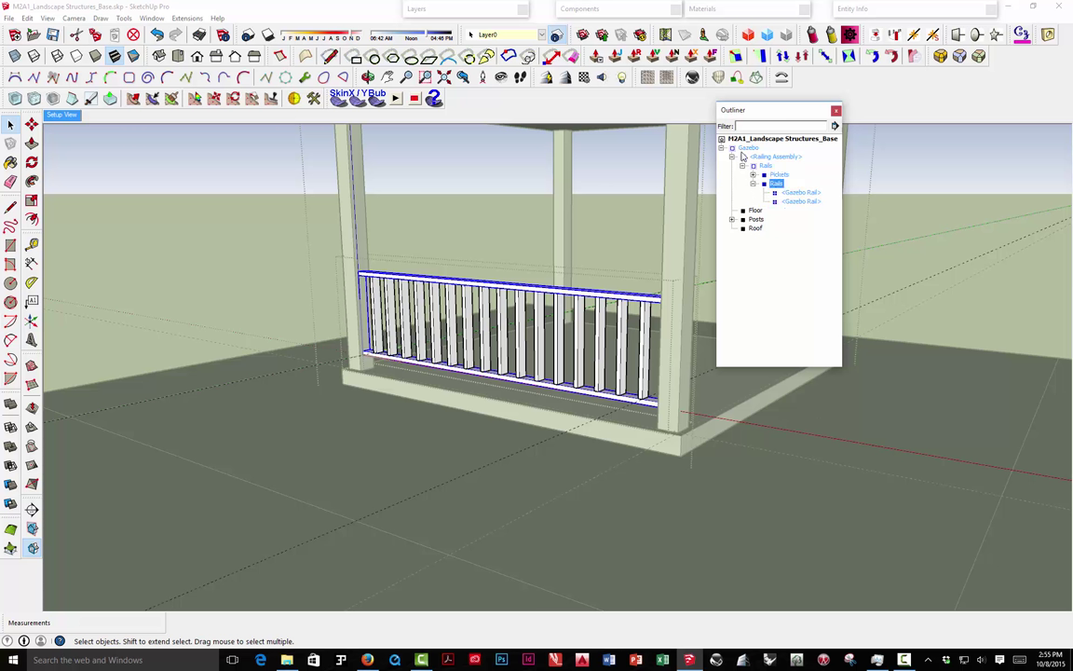
pyautogui.click(753, 184)
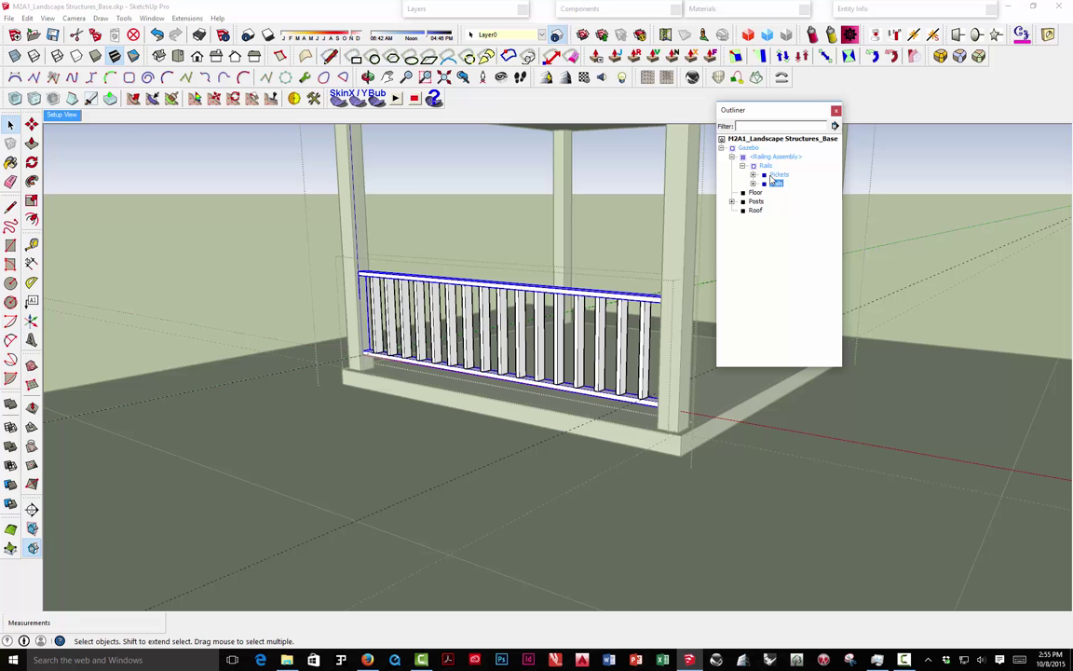
# Try to move the Pickets group out of the outer Rails group, directly under Railing Assembly.
pyautogui.moveTo(776, 176)
pyautogui.mouseDown()
pyautogui.moveTo(762, 156)
pyautogui.moveTo(774, 167)
pyautogui.mouseUp()
pyautogui.click(742, 166)
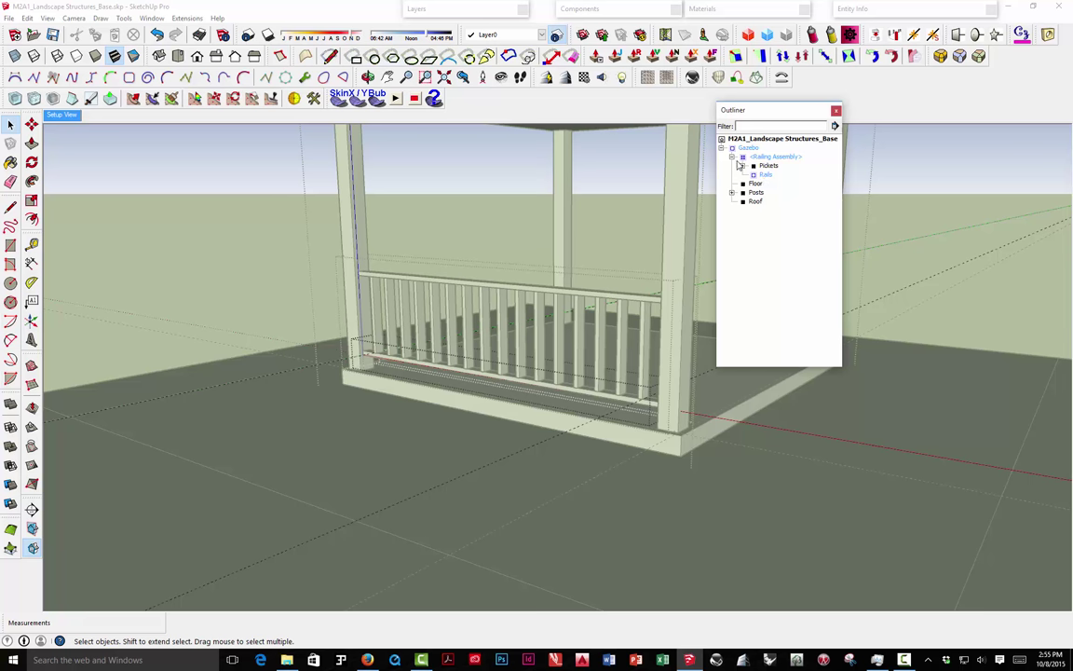
pyautogui.click(742, 166)
pyautogui.click(743, 165)
pyautogui.click(764, 175)
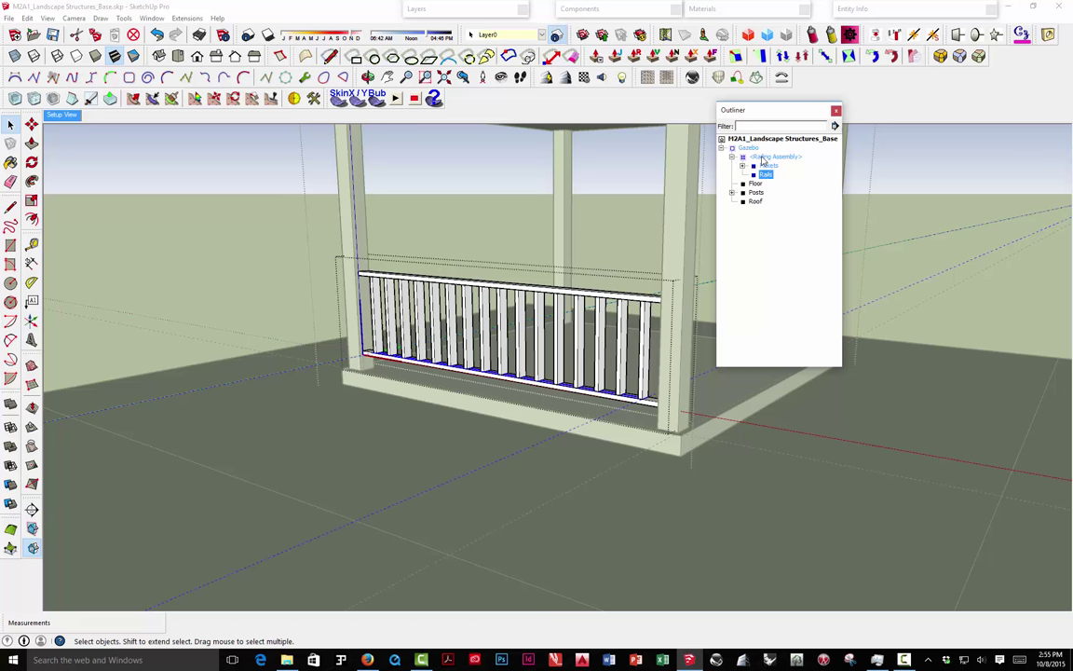
pyautogui.click(742, 166)
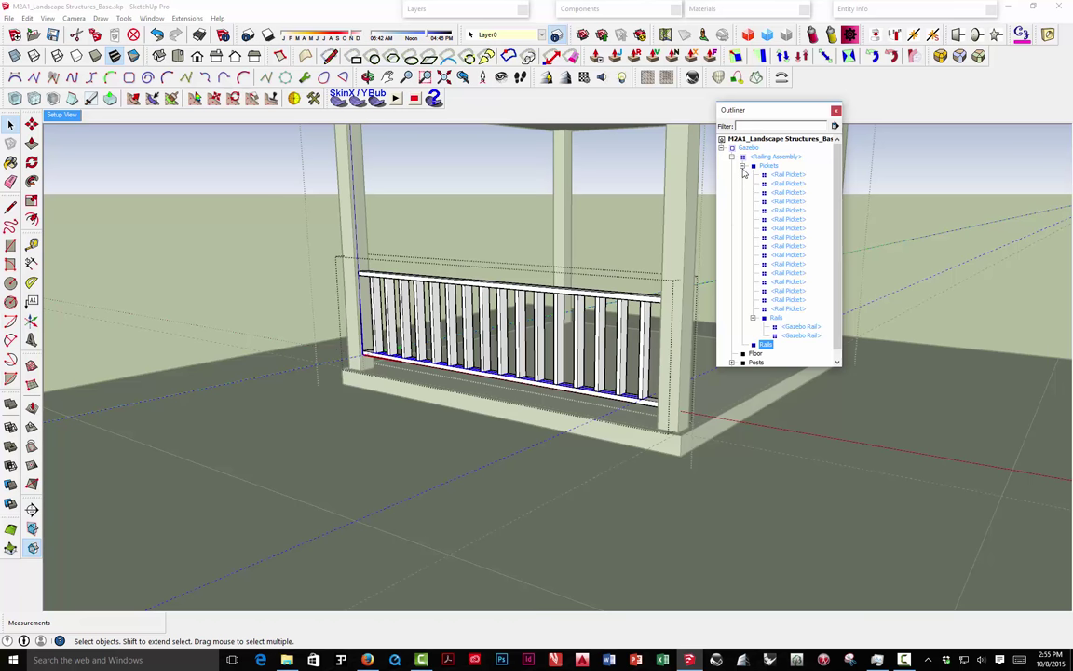
# Try to move the nested Rails group out of Pickets to Railing Assembly, and close the open groups.
pyautogui.click(753, 319)
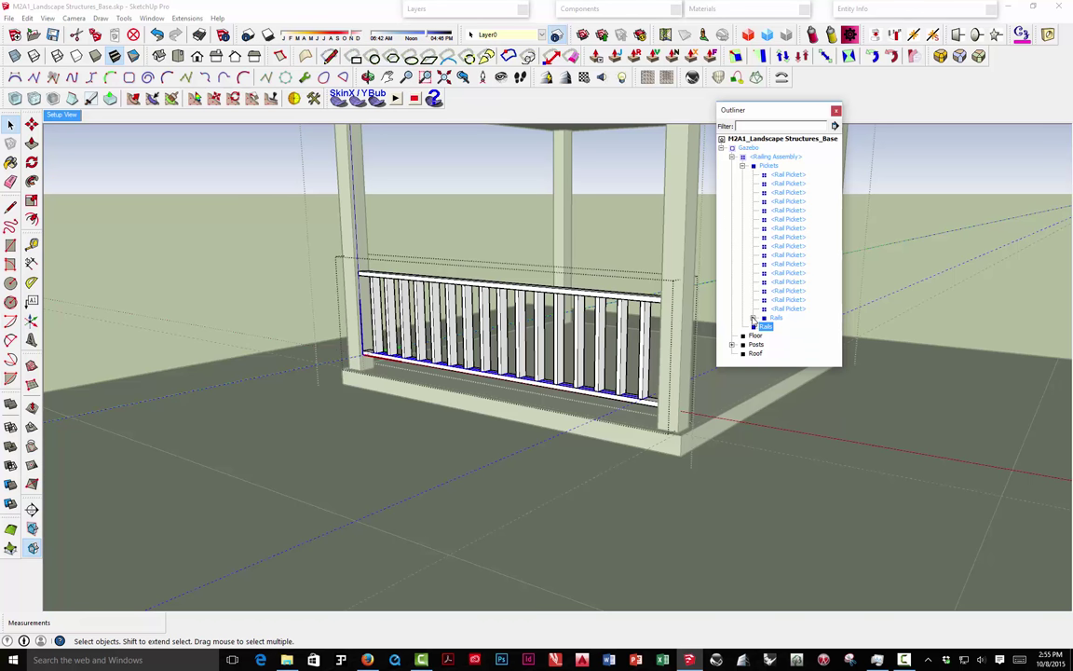
pyautogui.click(775, 318)
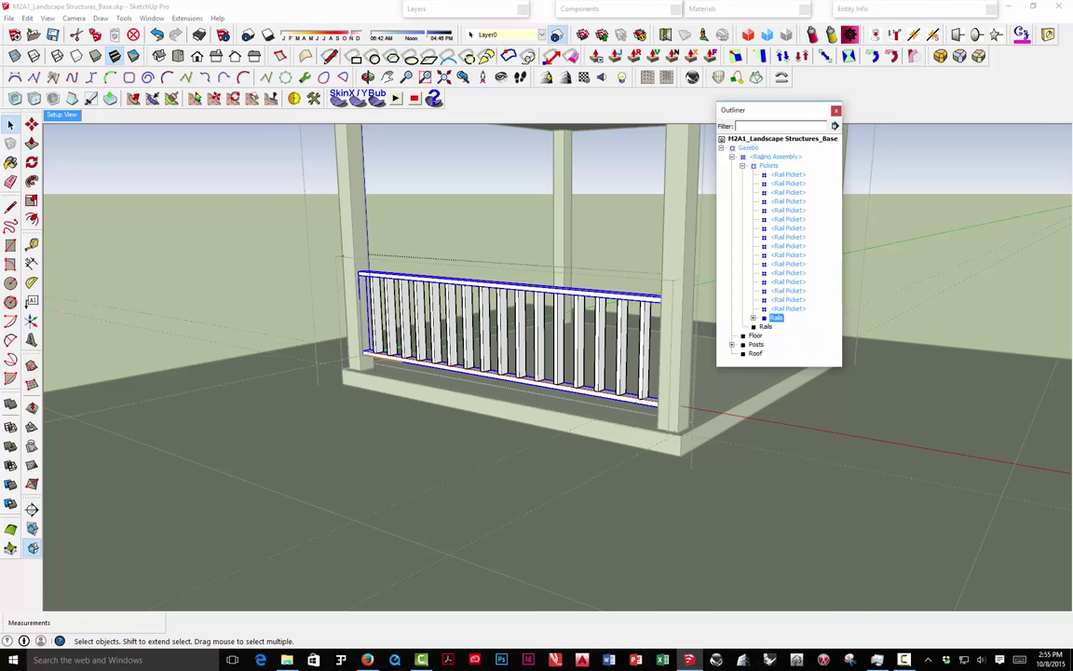
pyautogui.moveTo(775, 318); pyautogui.dragTo(773, 157)
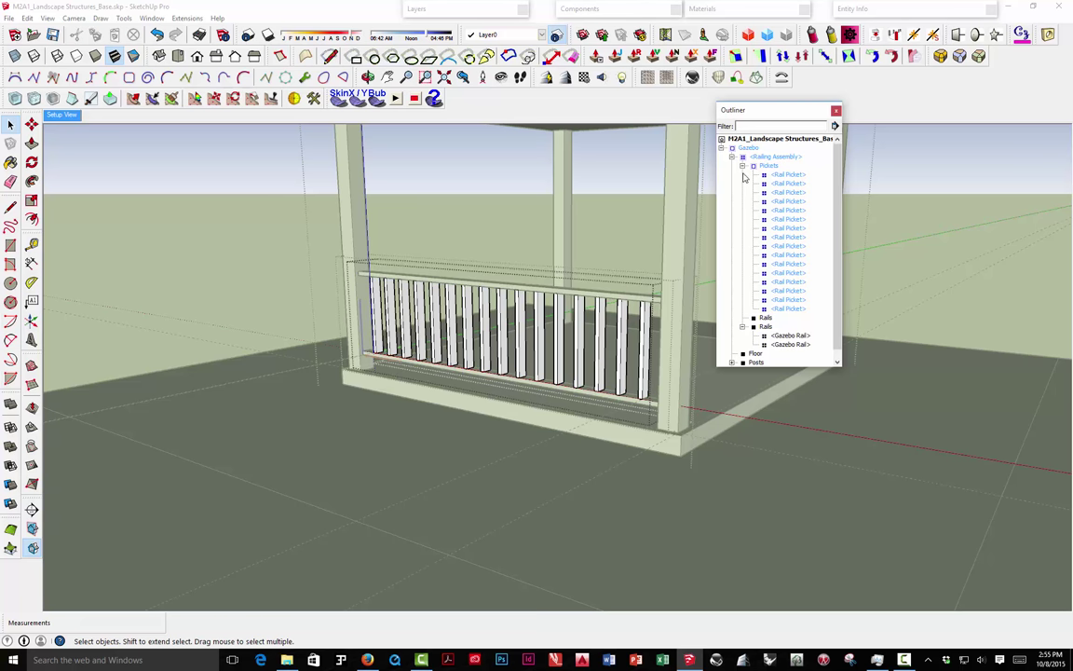
pyautogui.scroll(-1, 777, 192)
pyautogui.scroll(1, 777, 192)
pyautogui.click(786, 182)
pyautogui.click(757, 167)
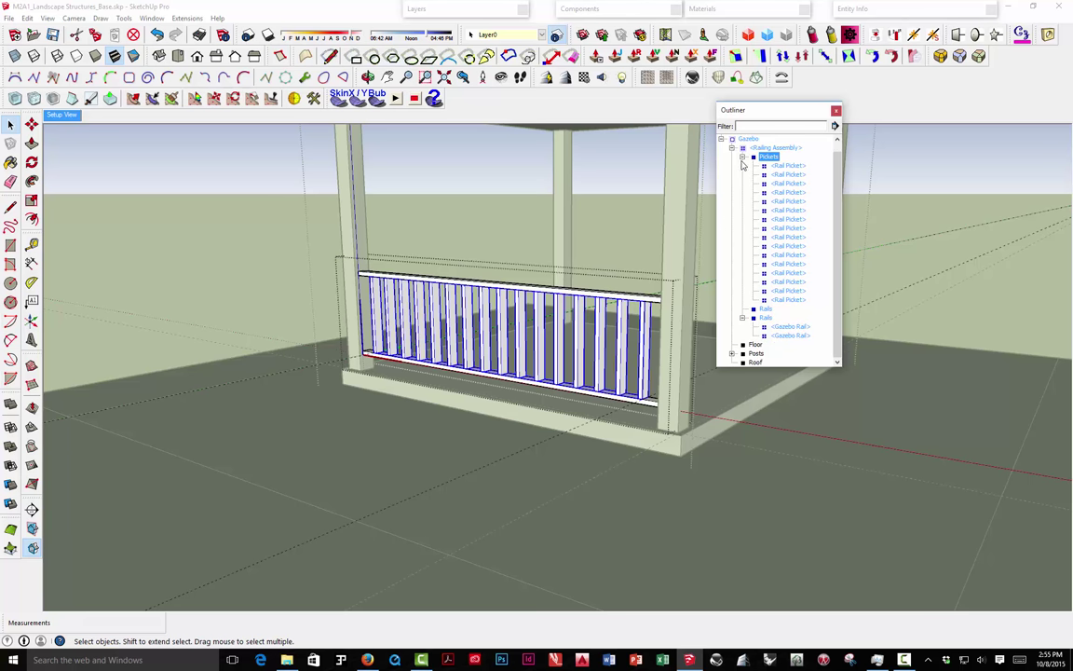
pyautogui.click(742, 165)
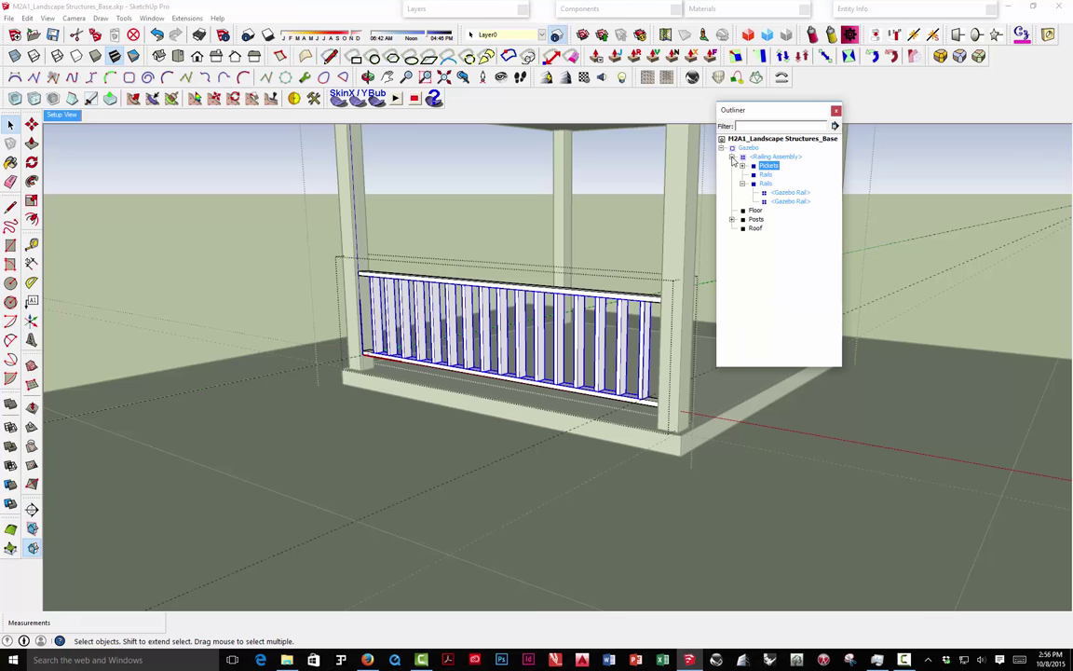
pyautogui.click(698, 149)
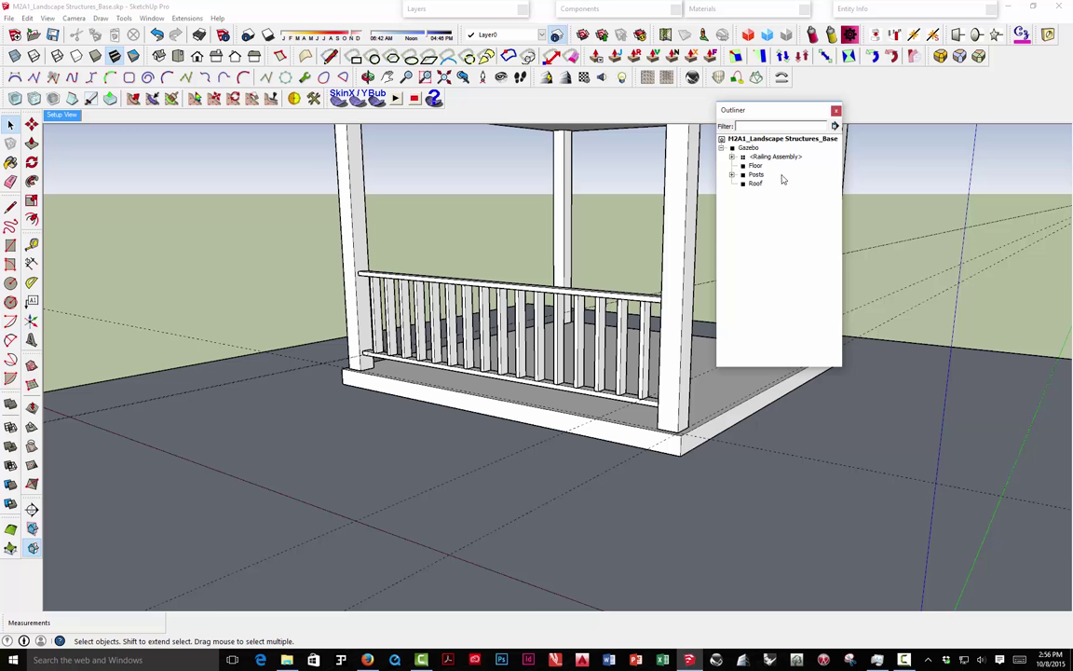
pyautogui.click(733, 157)
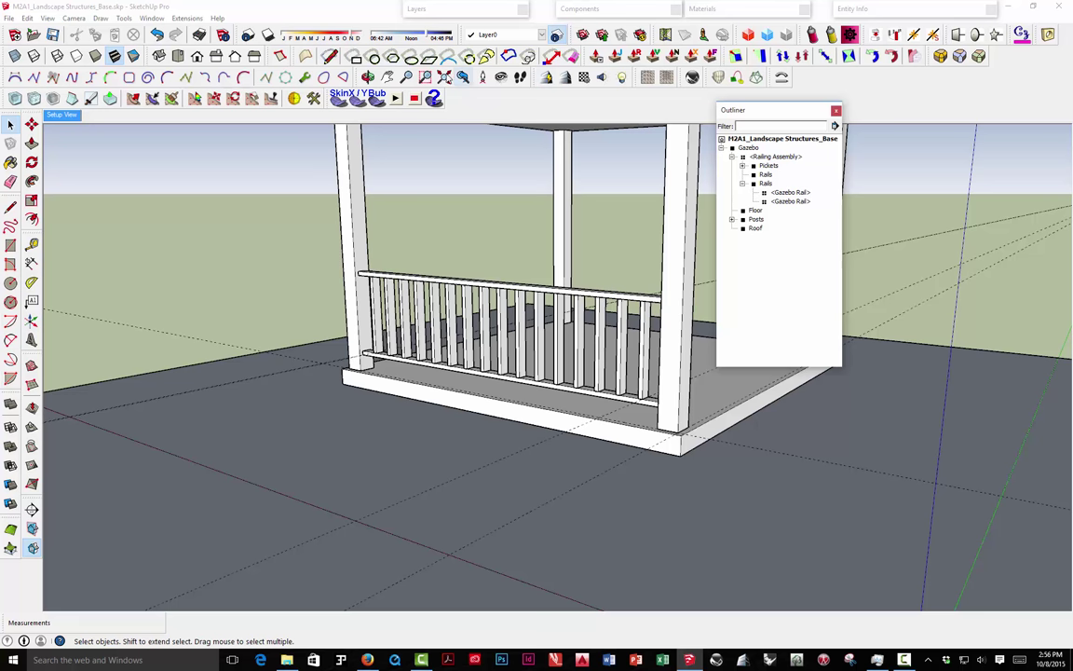
# Undo the Outliner reparenting until Pickets and the inner Rails group are back inside the outer Rails group.
pyautogui.click(158, 34)
pyautogui.click(158, 34)
pyautogui.click(158, 35)
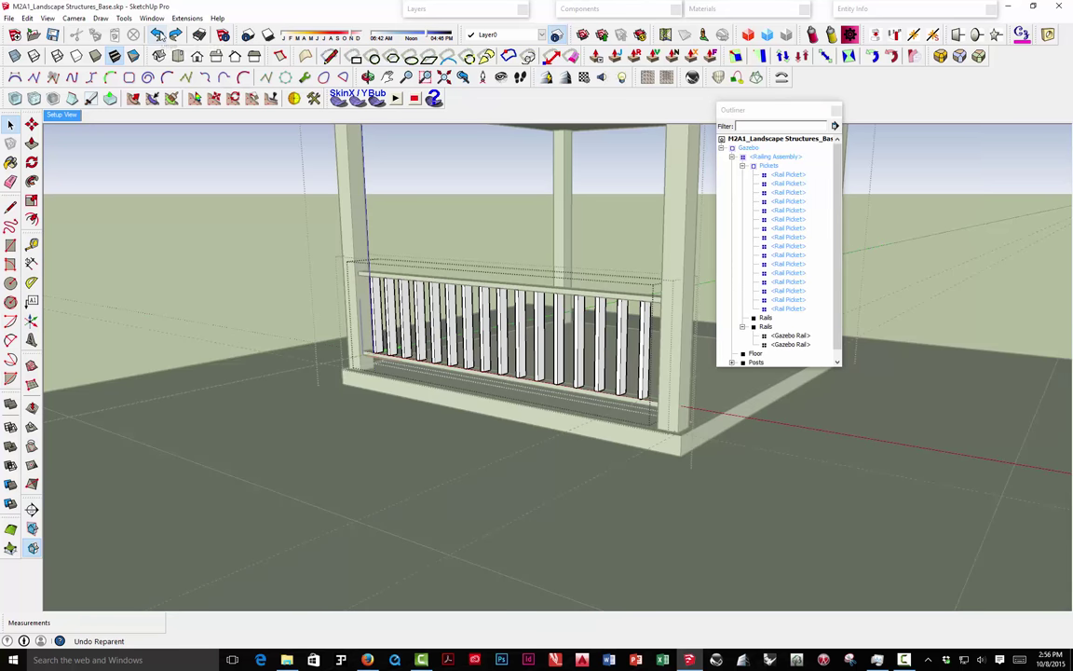
pyautogui.click(159, 34)
pyautogui.click(159, 34)
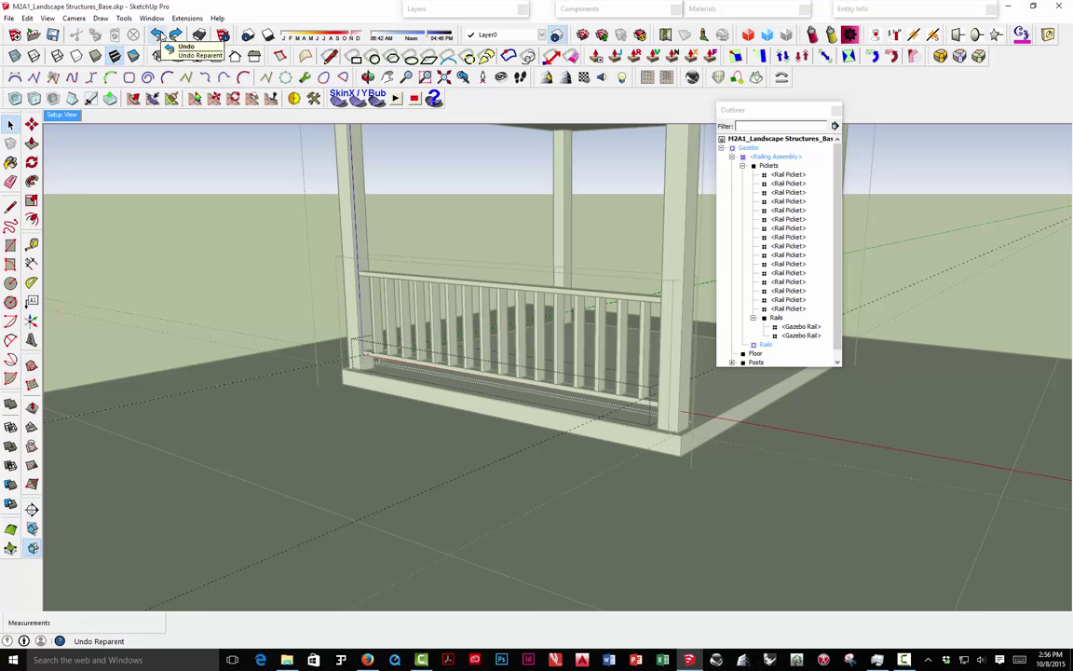
pyautogui.click(158, 34)
pyautogui.click(159, 35)
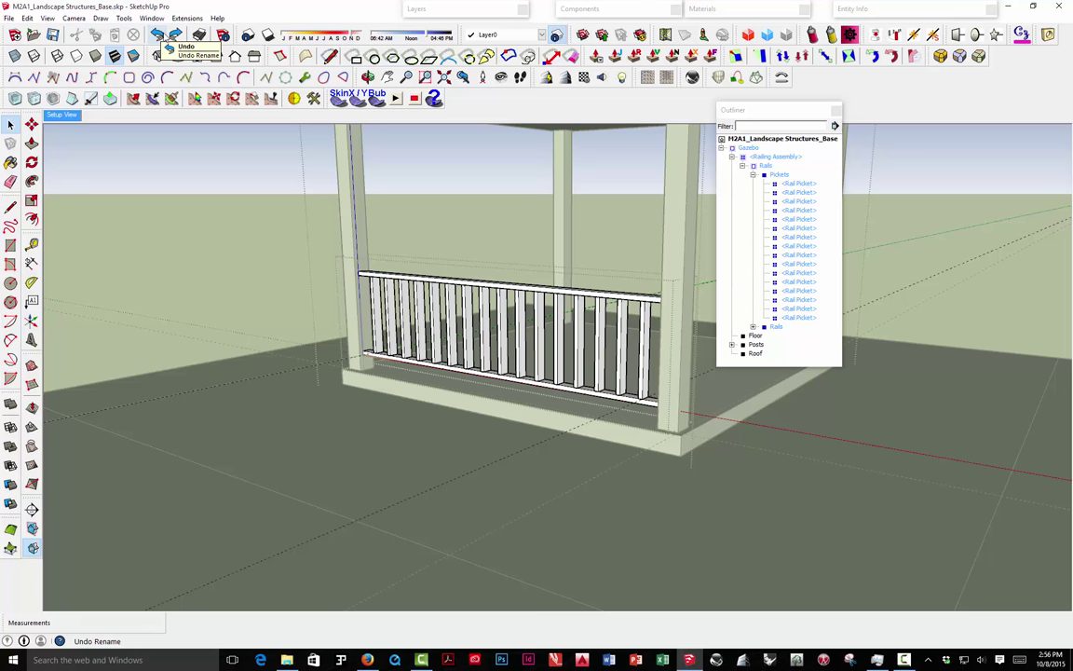
# Explode the outer Rails group so Pickets and the inner Rails group sit directly under Railing Assembly.
pyautogui.click(441, 289)
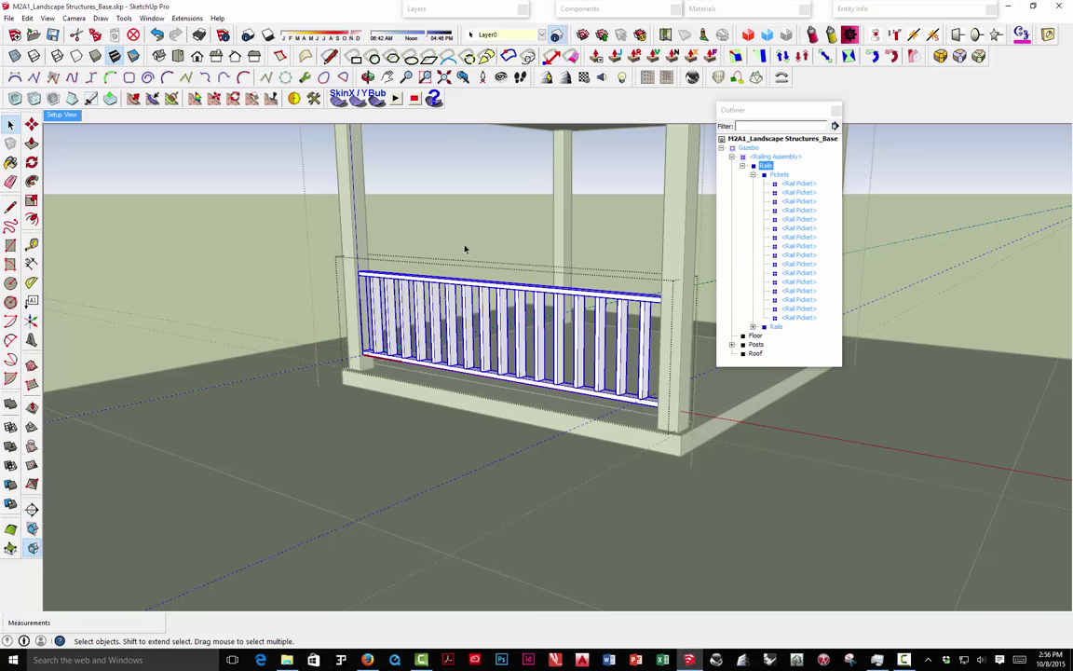
pyautogui.click(753, 174)
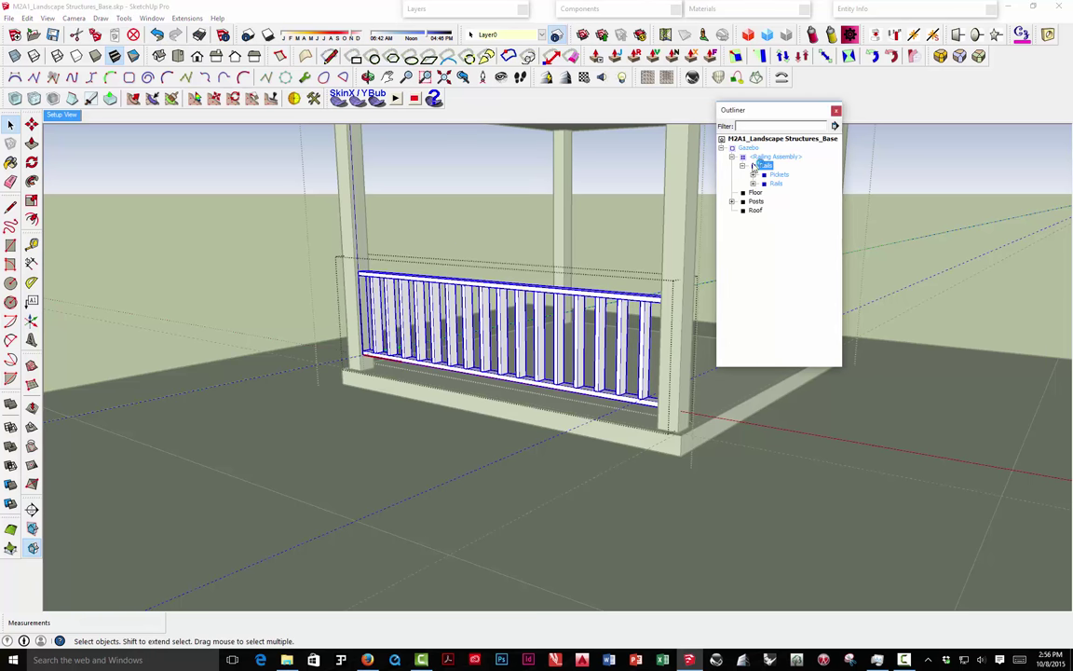
pyautogui.click(753, 184)
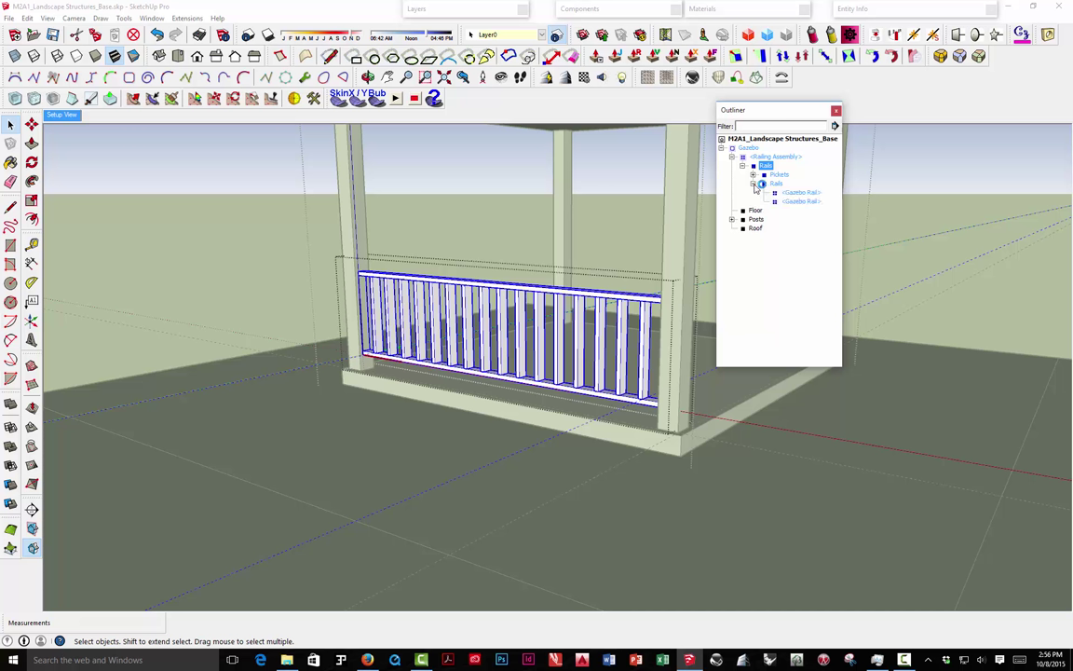
pyautogui.click(742, 165)
pyautogui.click(742, 165)
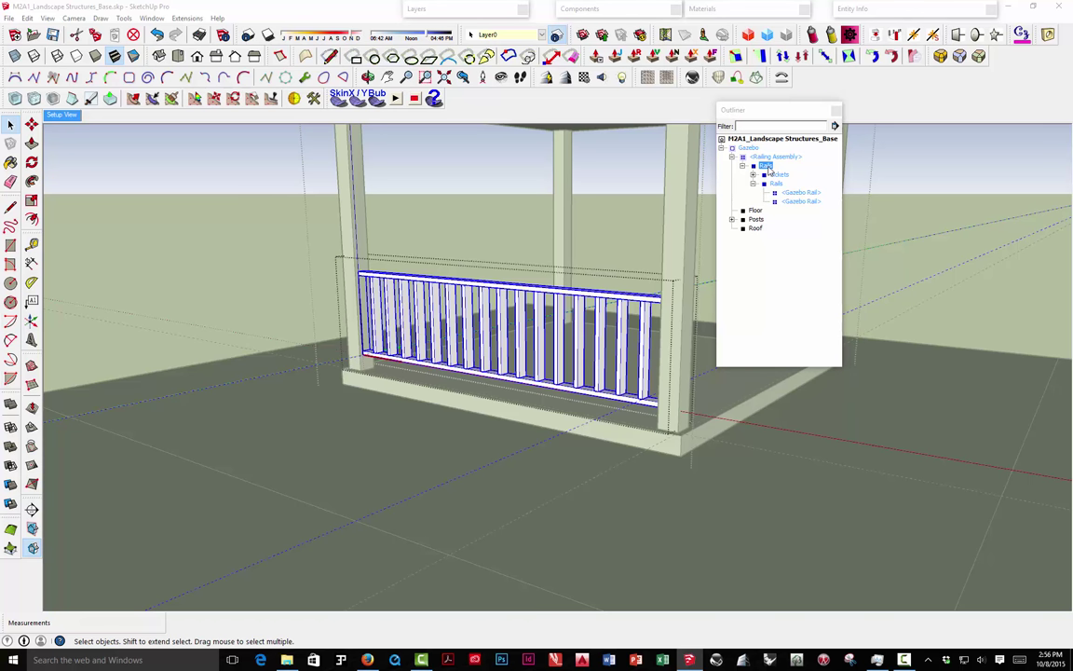
pyautogui.rightClick(766, 166)
pyautogui.click(798, 235)
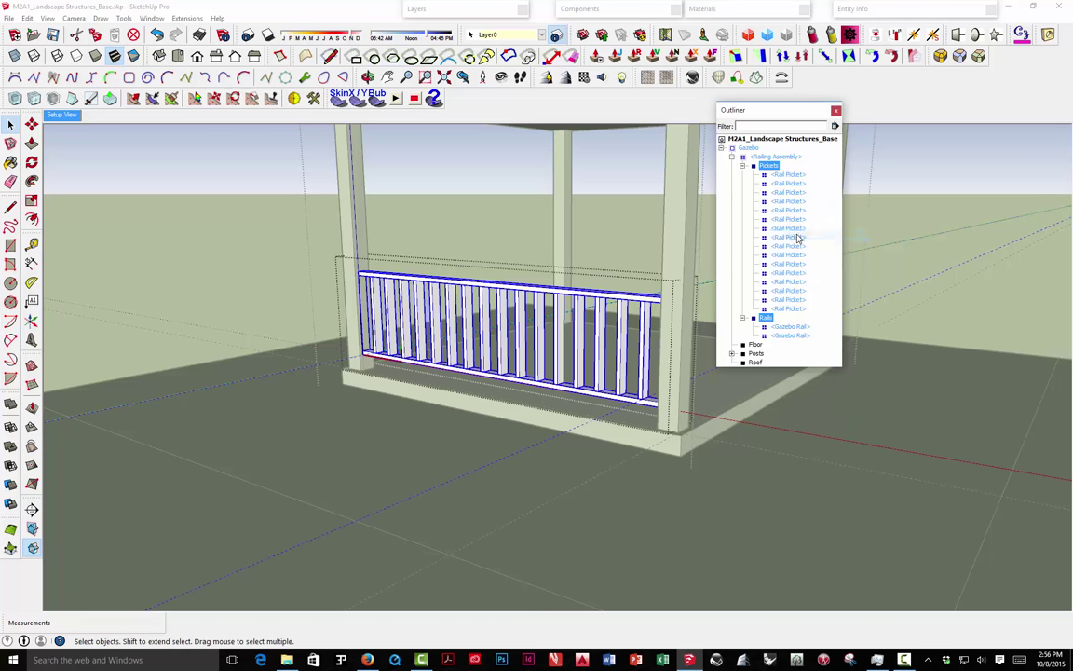
# Check the contents of the Pickets and Rails groups in the Outliner and leave both collapsed.
pyautogui.click(743, 166)
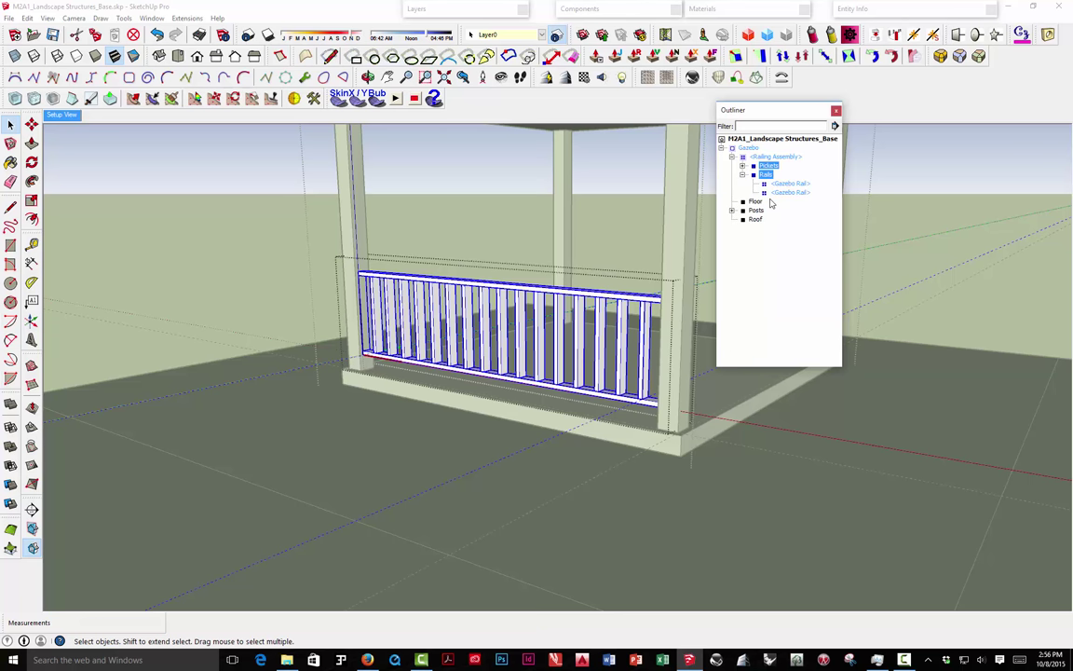
pyautogui.click(743, 175)
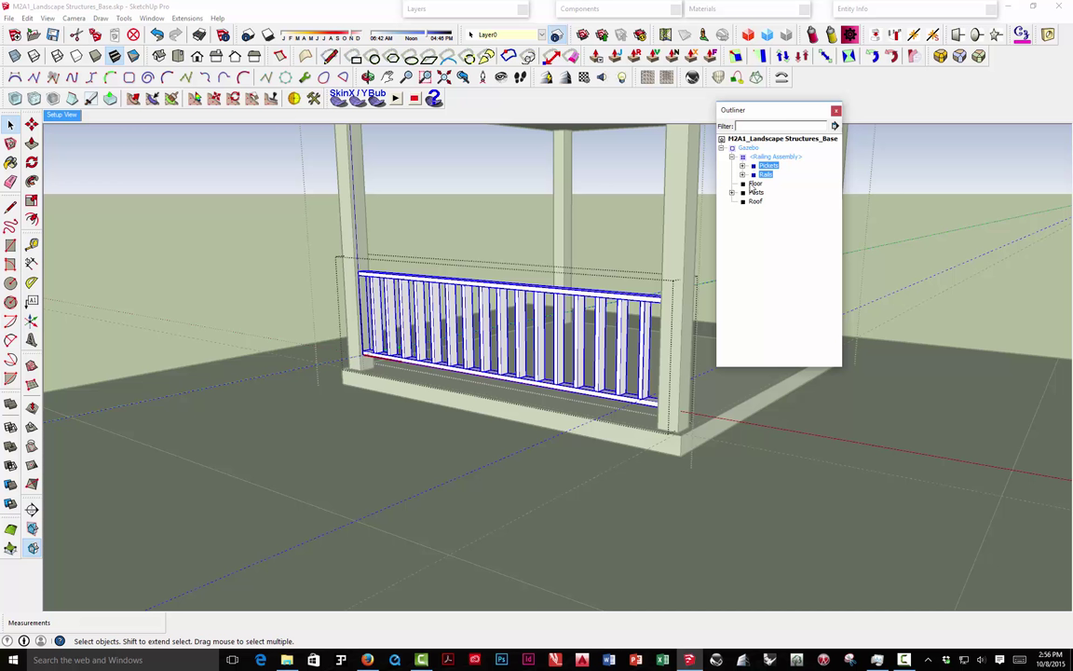
pyautogui.click(743, 166)
pyautogui.click(743, 166)
pyautogui.click(742, 176)
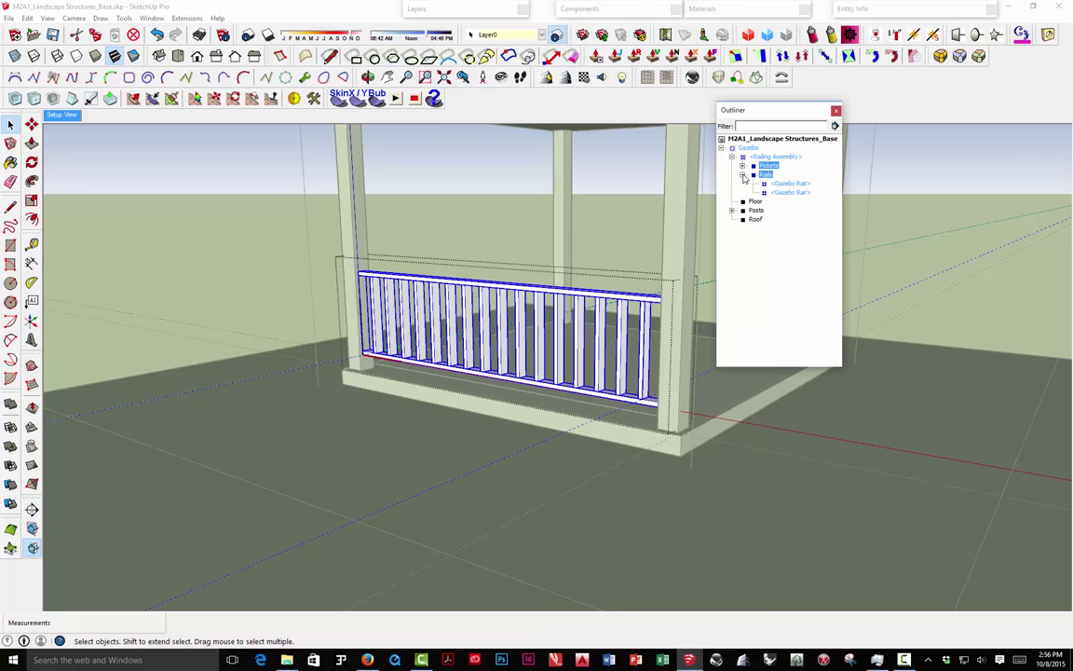
pyautogui.click(743, 175)
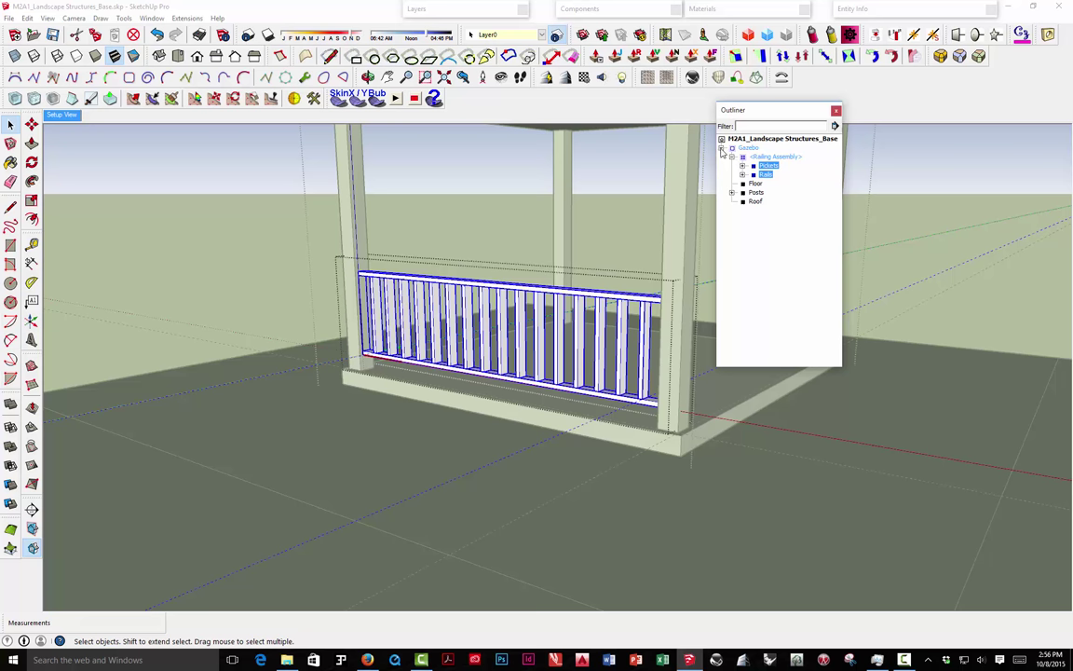
# Leave the Railing Assembly while staying inside the Gazebo, and check its Pickets and Rails groups in the Outliner, leaving both collapsed.
pyautogui.press('Escape')
pyautogui.press('Escape')
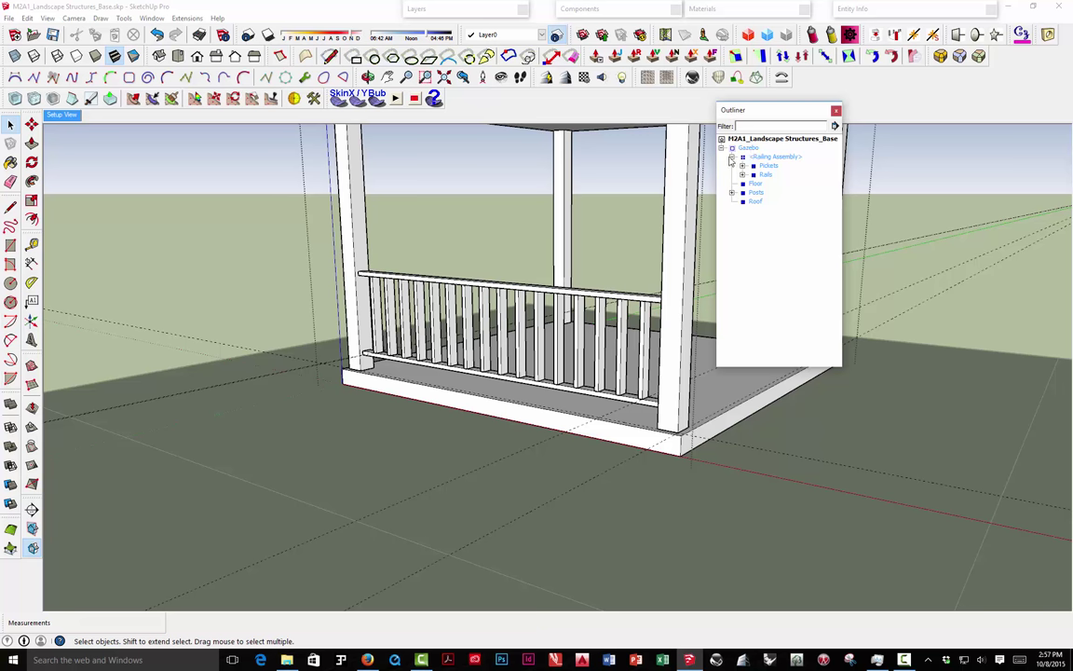
pyautogui.click(732, 158)
pyautogui.click(732, 157)
pyautogui.click(742, 166)
pyautogui.click(742, 166)
pyautogui.click(733, 157)
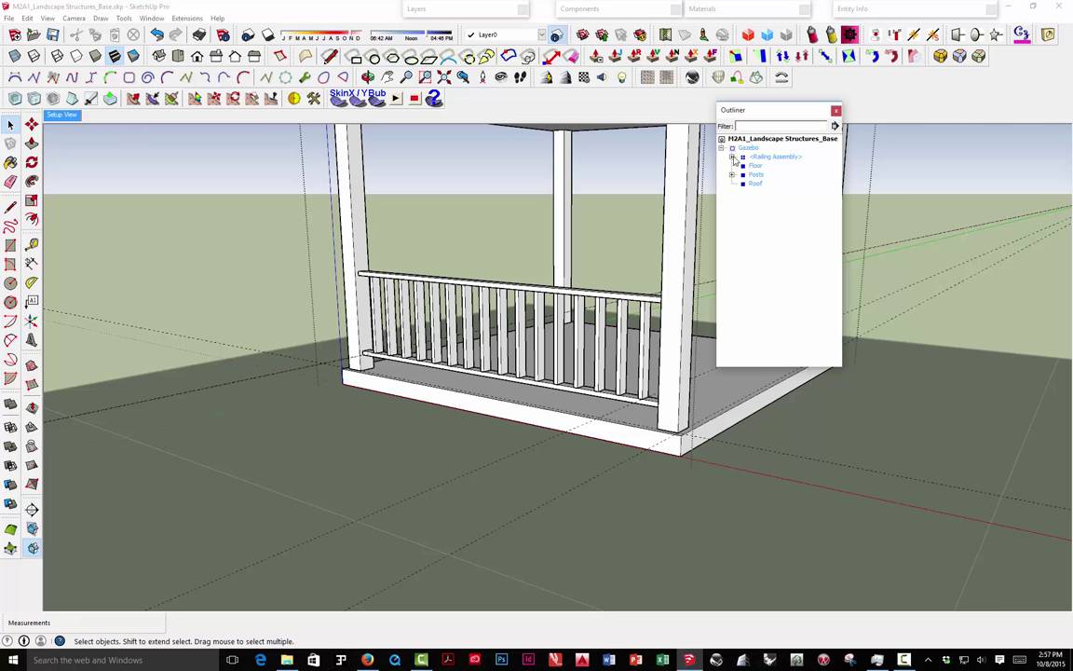
pyautogui.click(734, 157)
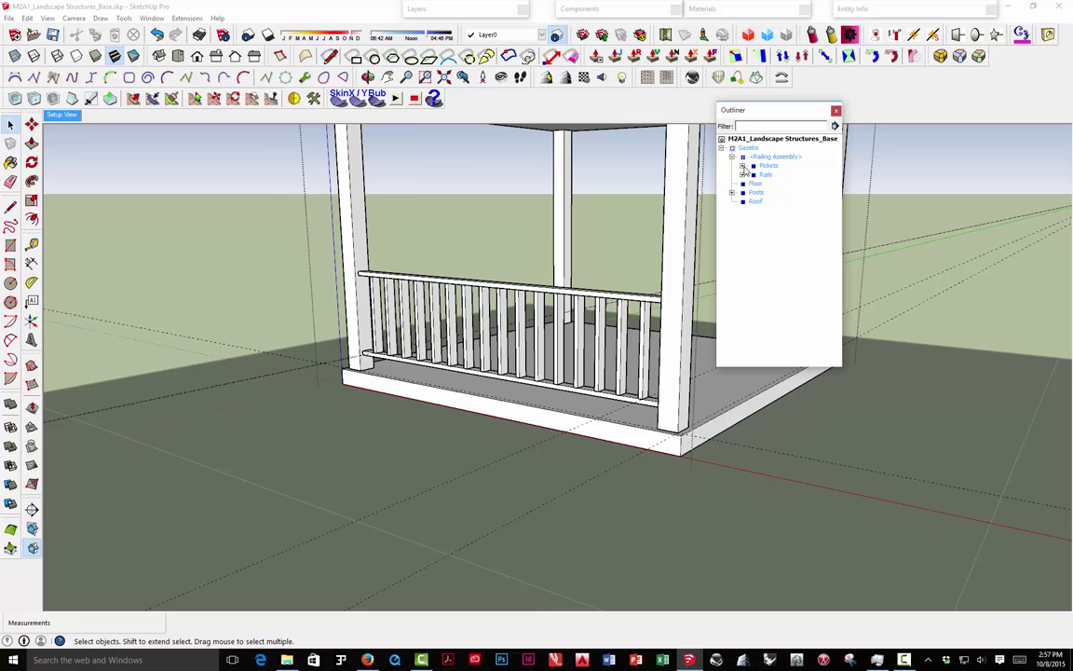
pyautogui.click(744, 166)
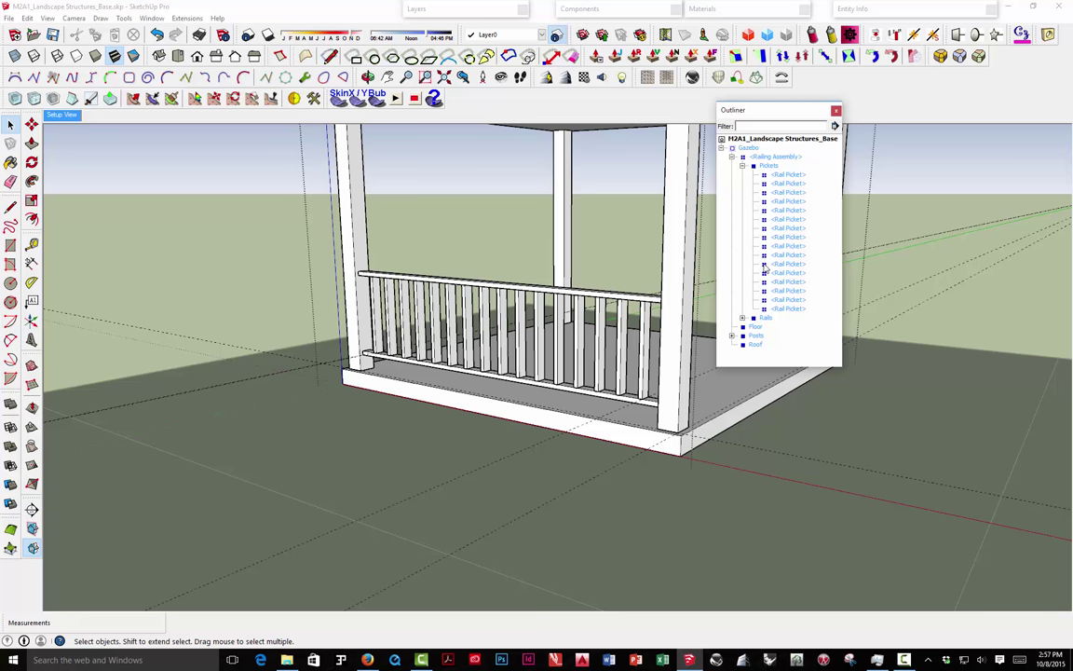
pyautogui.click(742, 166)
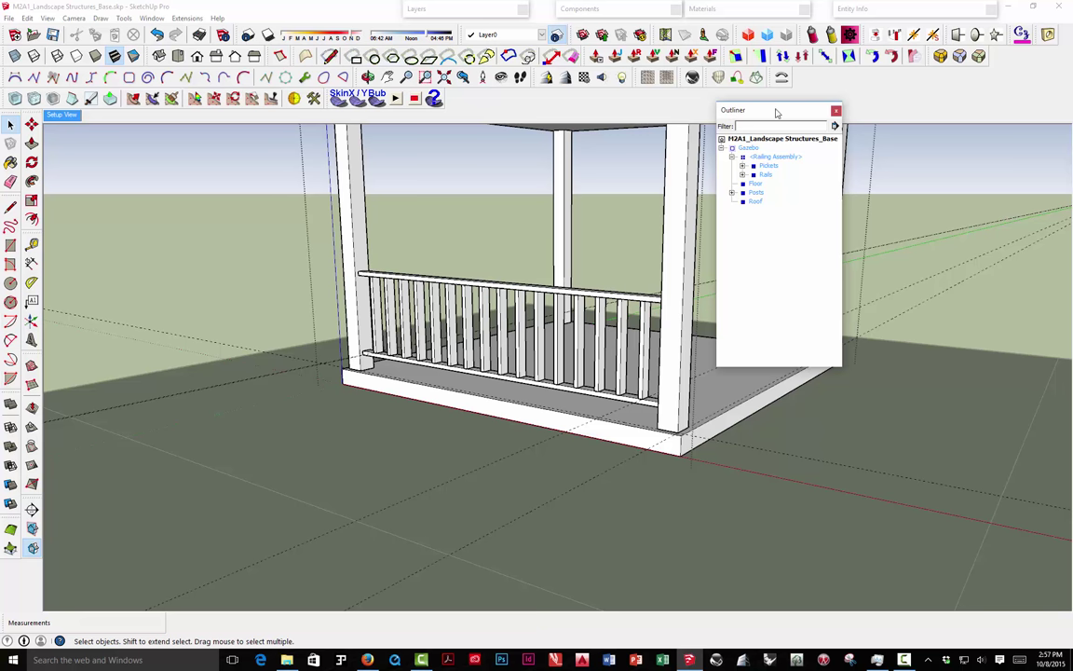
# Move the Outliner aside so the whole gazebo can be seen.
pyautogui.moveTo(746, 109); pyautogui.dragTo(902, 82)
pyautogui.scroll(-5, 491, 268)
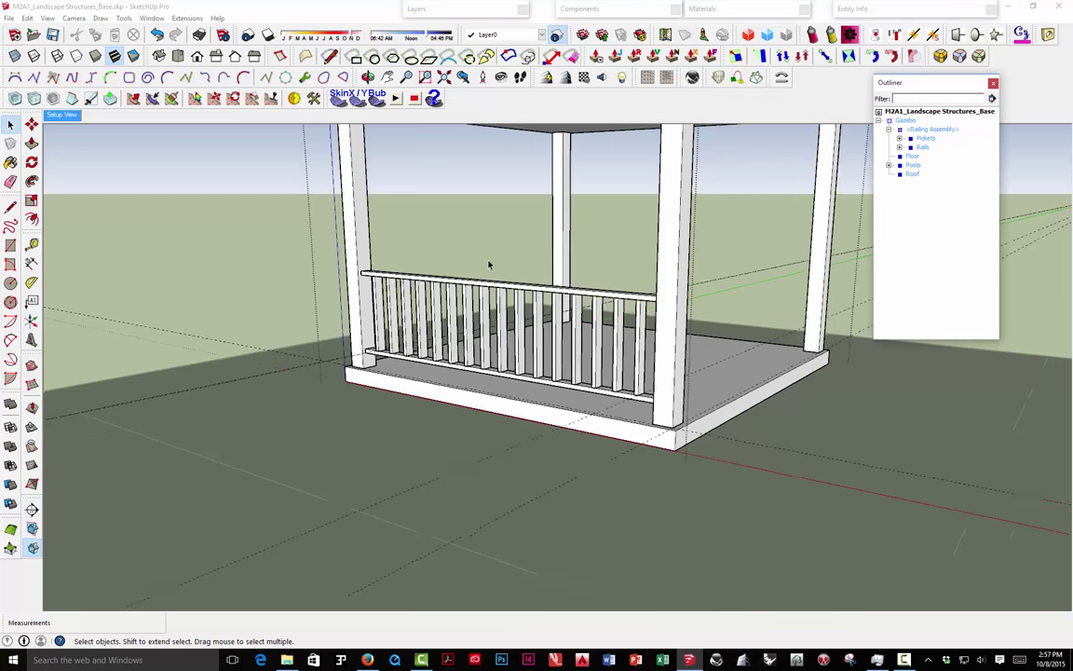
pyautogui.moveTo(513, 269)
pyautogui.mouseDown(button='middle')
pyautogui.moveTo(293, 299)
pyautogui.moveTo(331, 291)
pyautogui.mouseUp(button='middle')
pyautogui.scroll(-3, 333, 292)
# Rotate a copy of the Railing Assembly 90 degrees about the centre of the gazebo floor onto the adjacent side.
pyautogui.click(356, 290)
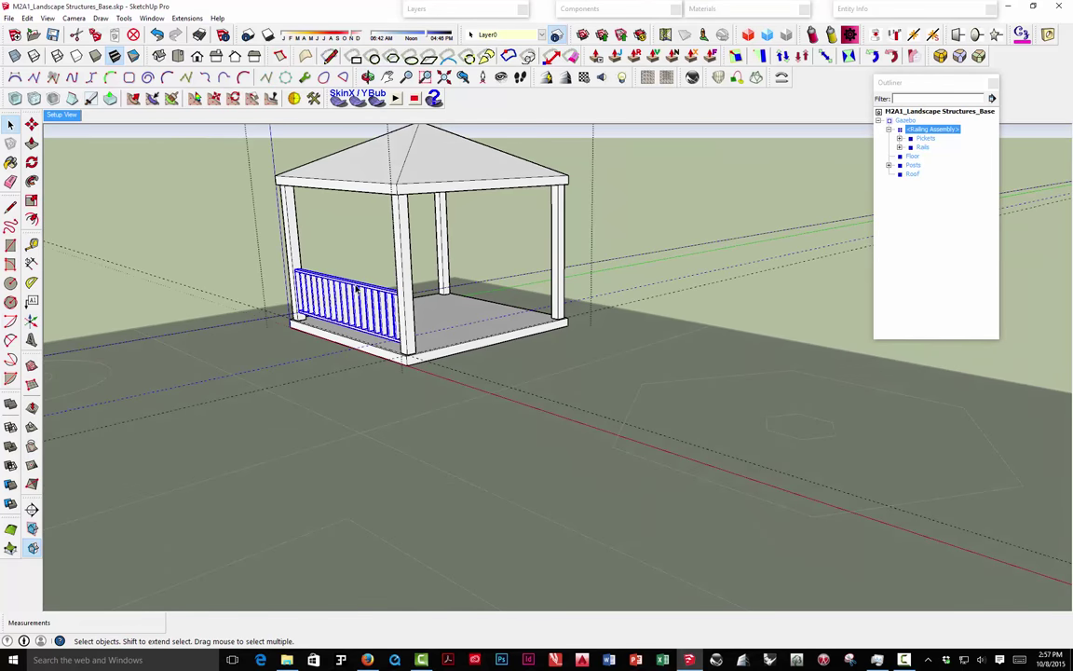
pyautogui.scroll(3, 384, 296)
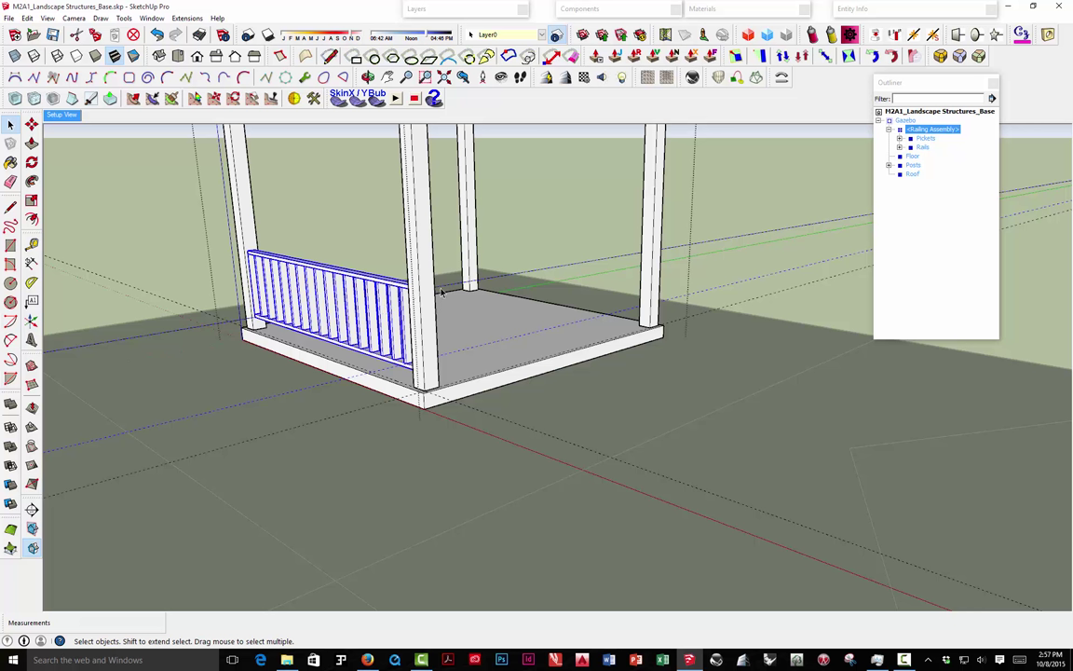
pyautogui.hotkey('ctrl', 't')
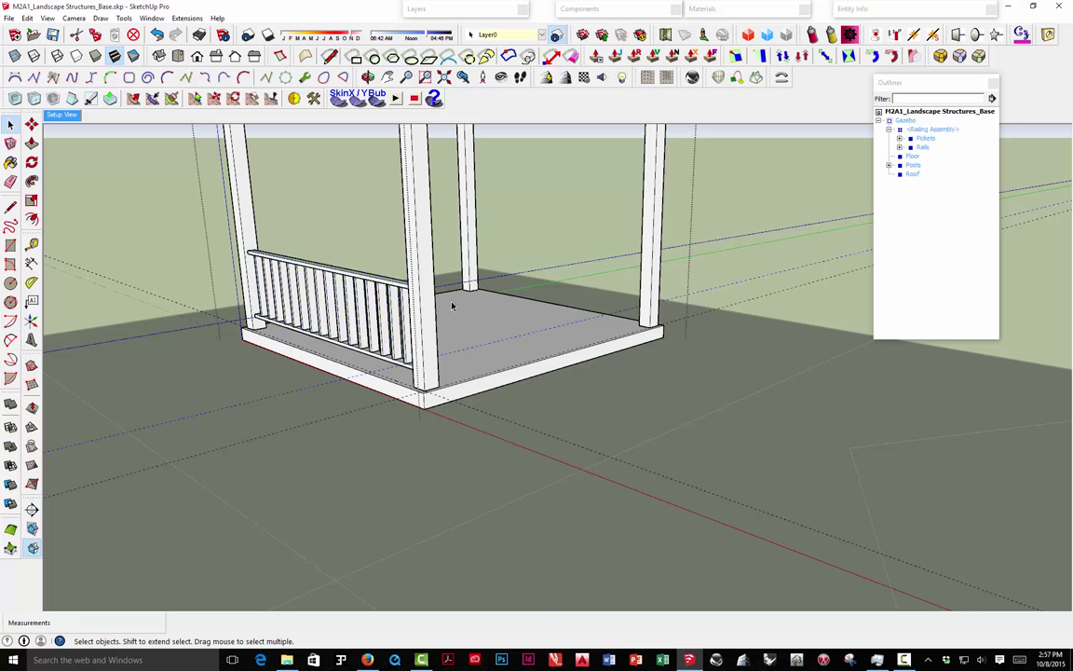
pyautogui.click(445, 308)
pyautogui.click(366, 283)
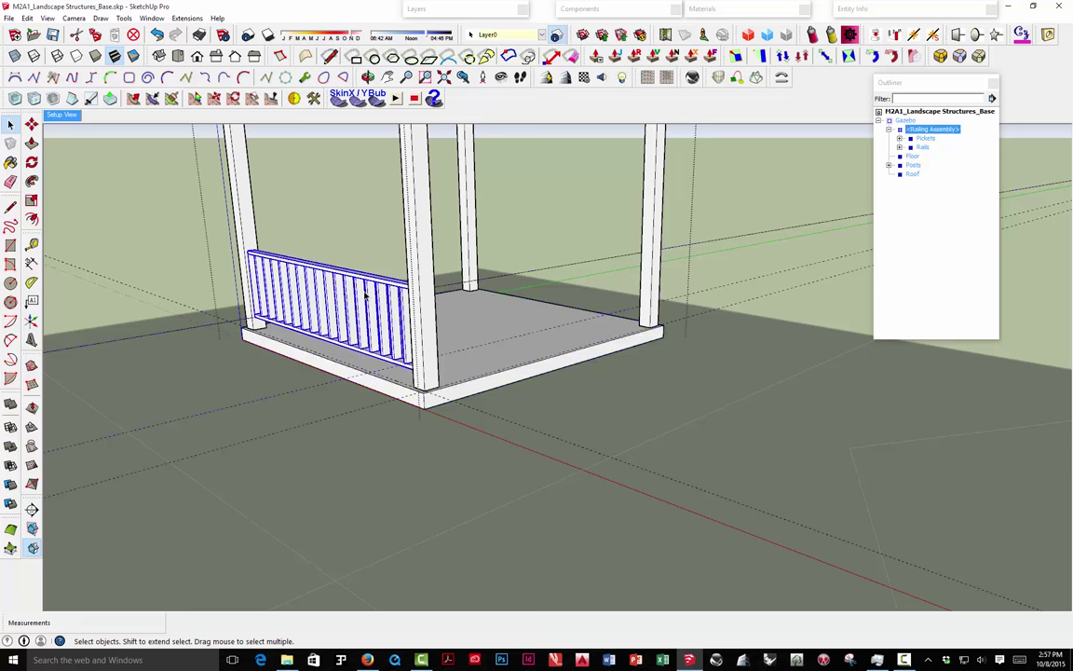
pyautogui.moveTo(339, 301)
pyautogui.mouseDown(button='middle')
pyautogui.moveTo(364, 277)
pyautogui.moveTo(357, 246)
pyautogui.moveTo(348, 312)
pyautogui.mouseUp(button='middle')
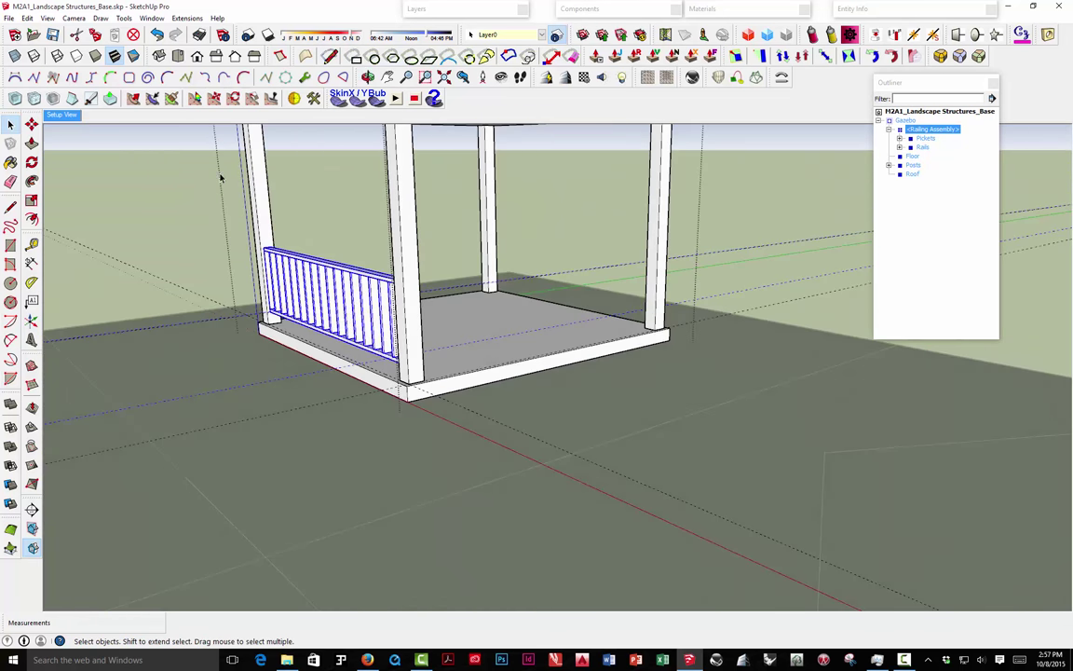
pyautogui.click(31, 161)
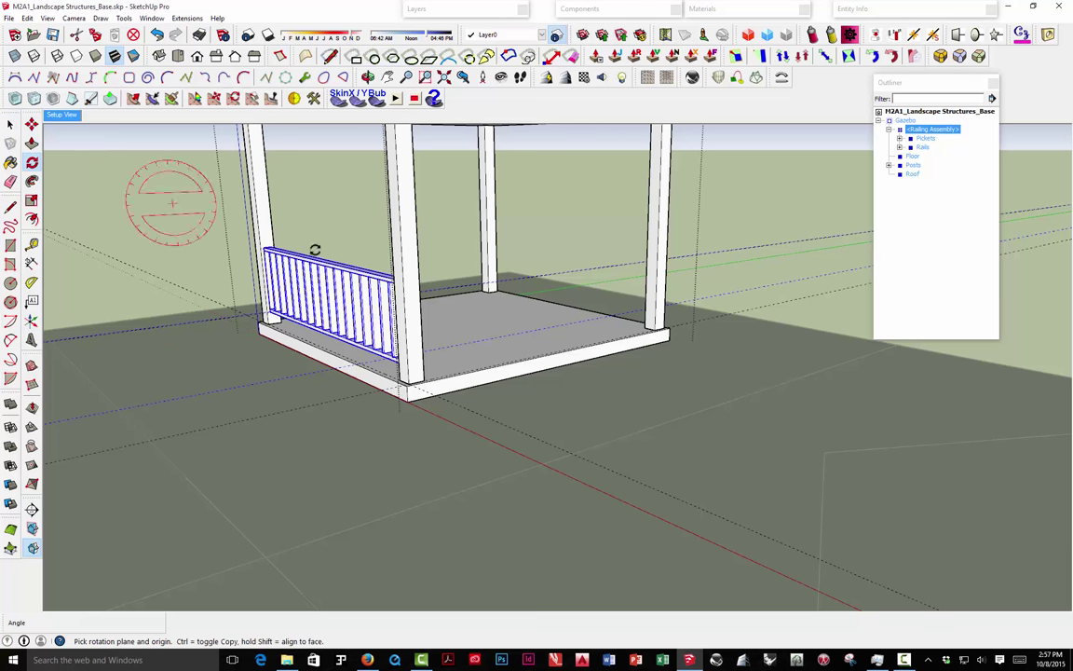
pyautogui.moveTo(473, 307); pyautogui.dragTo(321, 346, button='middle')
pyautogui.scroll(1, 317, 348)
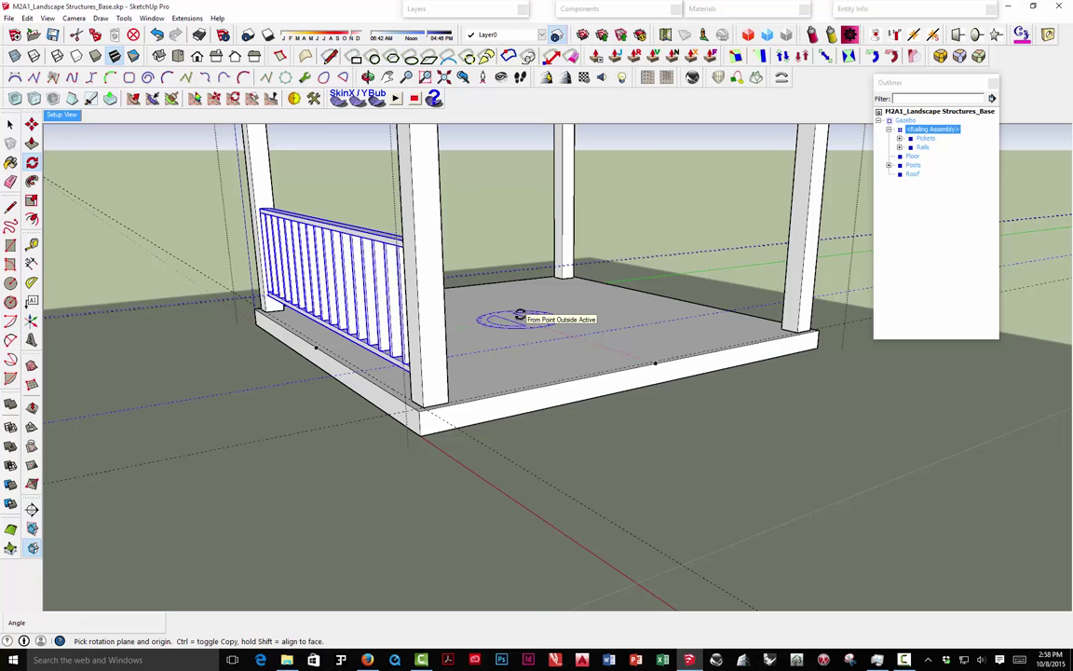
pyautogui.click(515, 316)
pyautogui.moveTo(515, 316); pyautogui.dragTo(434, 431, button='middle')
pyautogui.scroll(-6, 507, 368)
pyautogui.scroll(5, 434, 431)
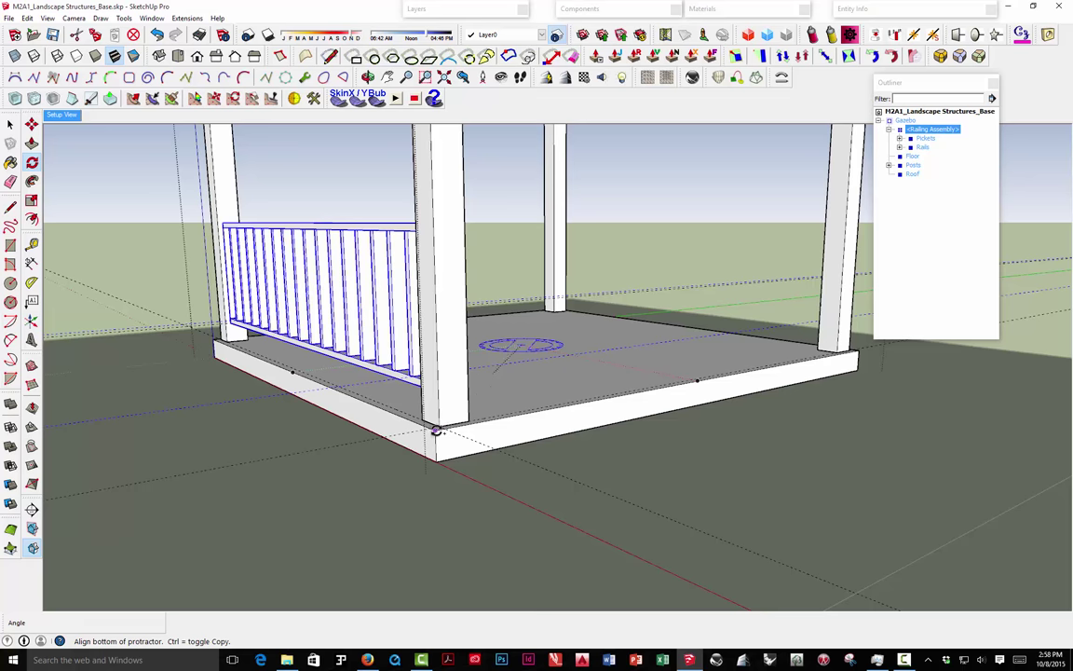
pyautogui.click(452, 430)
pyautogui.click(292, 372)
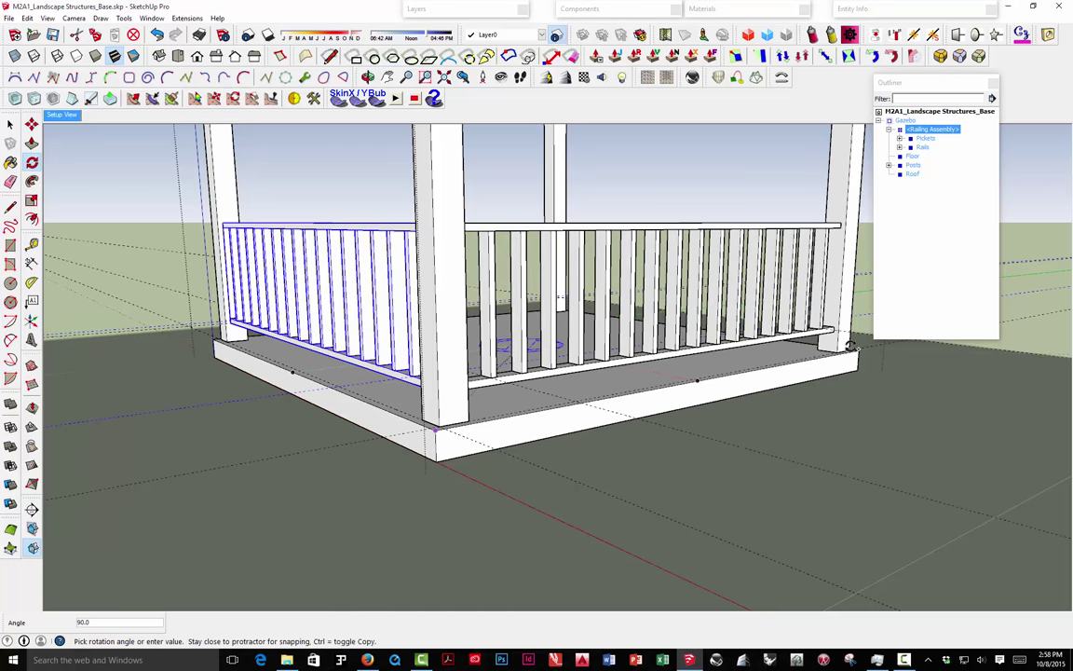
pyautogui.click(854, 352)
# Array the rotated railing copy 3x so all four sides of the gazebo have railings, and exit the Rotate tool.
pyautogui.moveTo(854, 353)
pyautogui.mouseDown(button='middle')
pyautogui.moveTo(747, 365)
pyautogui.moveTo(541, 422)
pyautogui.moveTo(503, 407)
pyautogui.moveTo(652, 373)
pyautogui.moveTo(620, 355)
pyautogui.moveTo(426, 349)
pyautogui.moveTo(440, 445)
pyautogui.moveTo(648, 432)
pyautogui.moveTo(605, 427)
pyautogui.mouseUp(button='middle')
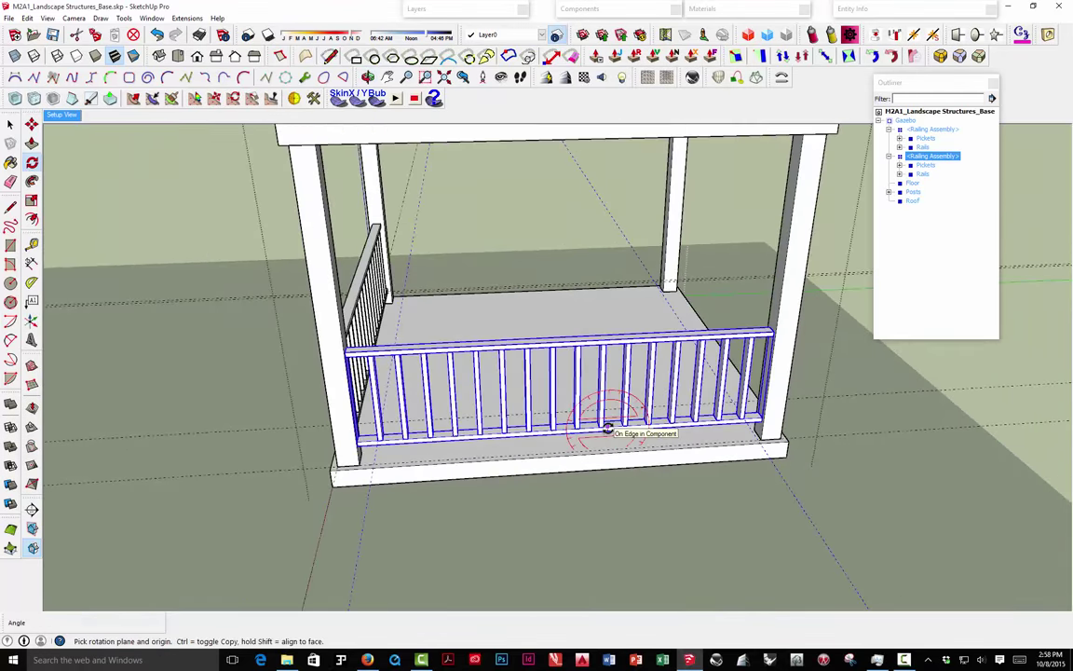
pyautogui.write('3')
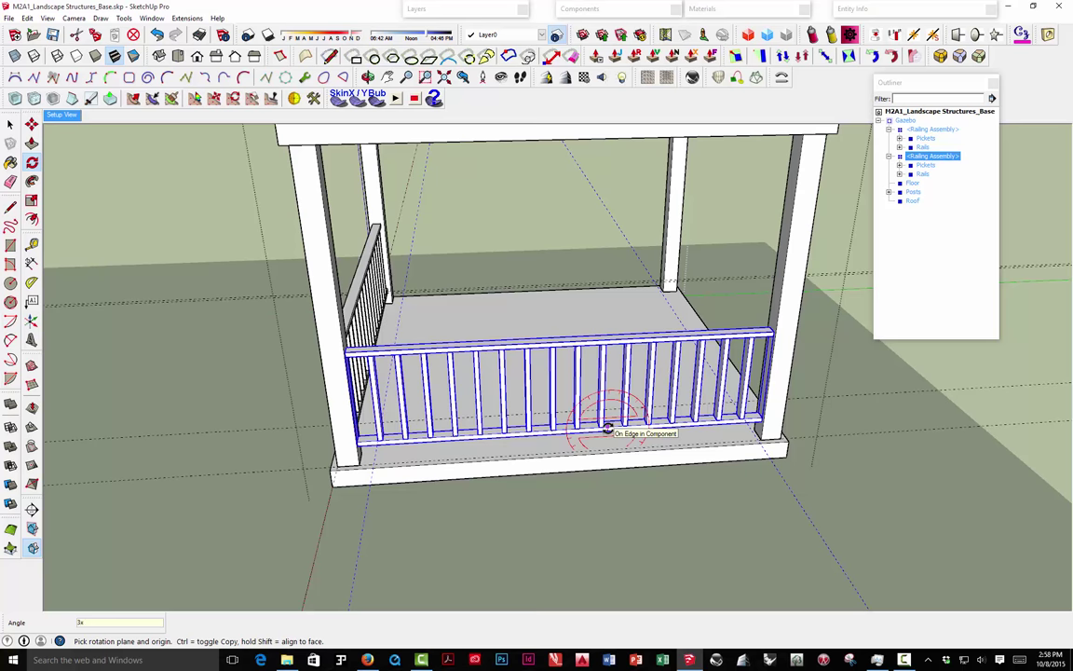
pyautogui.write('x')
pyautogui.press('Return')
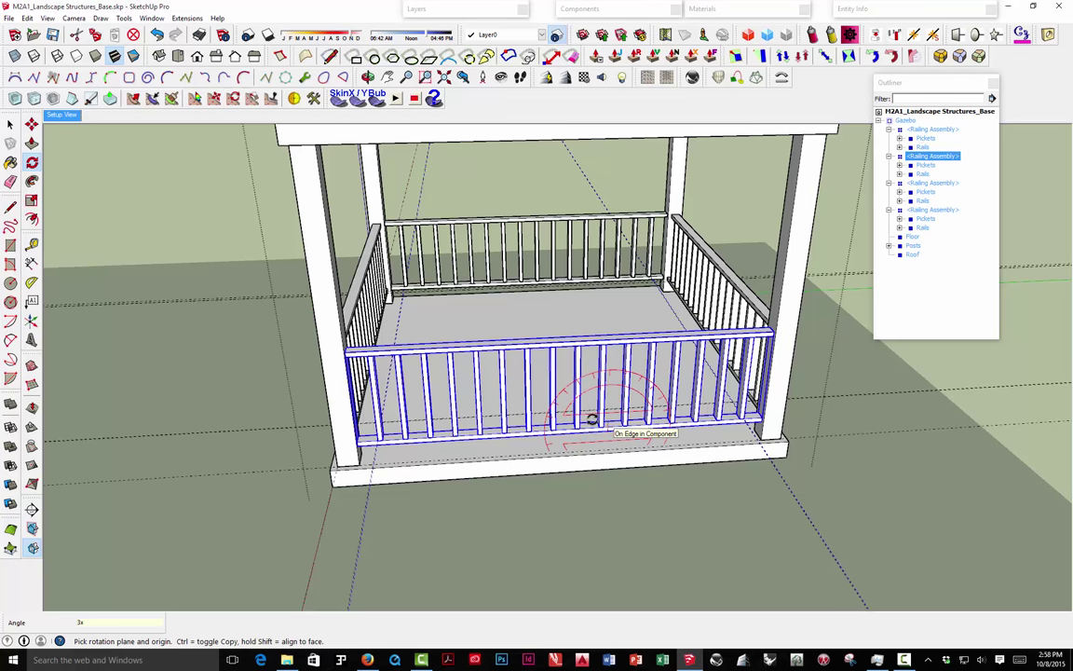
pyautogui.moveTo(413, 344); pyautogui.dragTo(485, 322, button='middle')
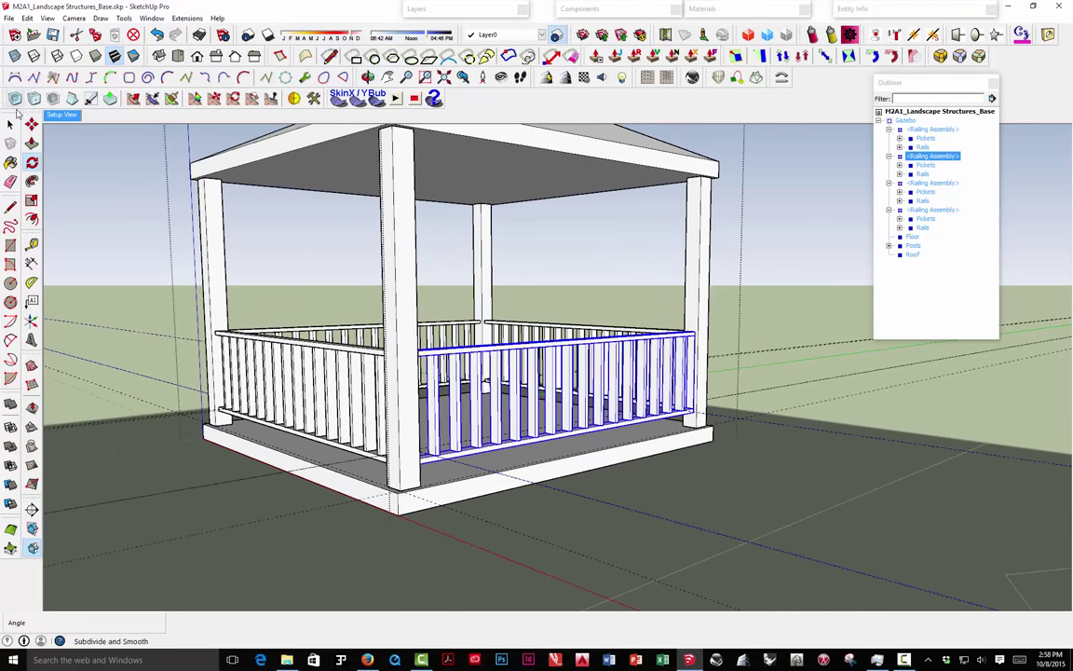
pyautogui.click(11, 124)
pyautogui.scroll(-3, 460, 244)
pyautogui.moveTo(460, 244); pyautogui.dragTo(456, 415, button='middle')
pyautogui.scroll(-4, 457, 415)
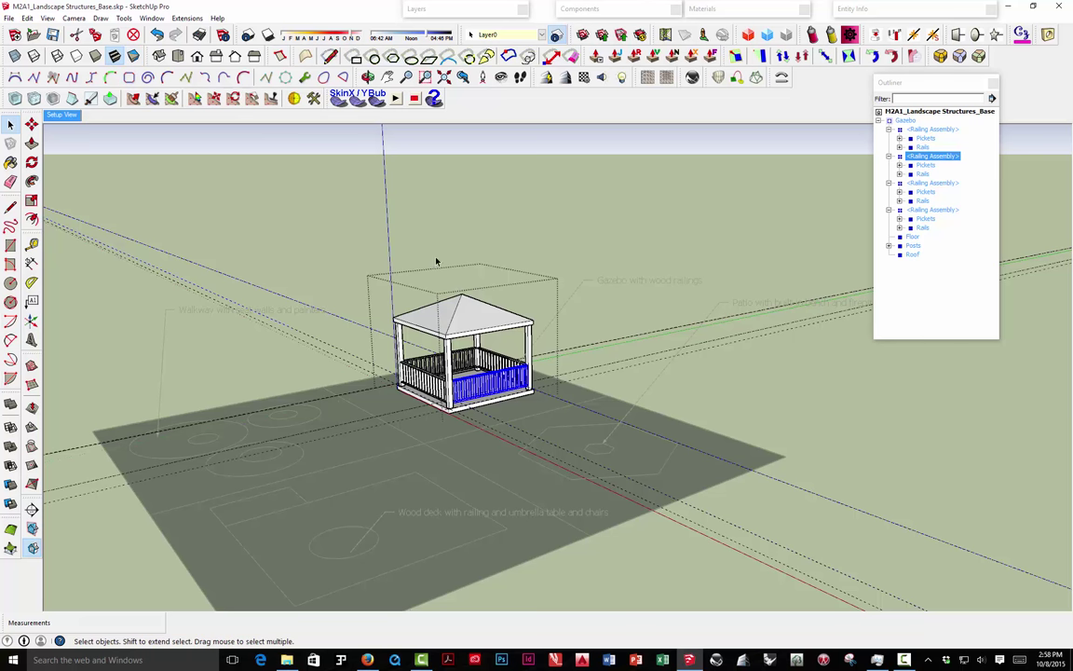
pyautogui.click(47, 17)
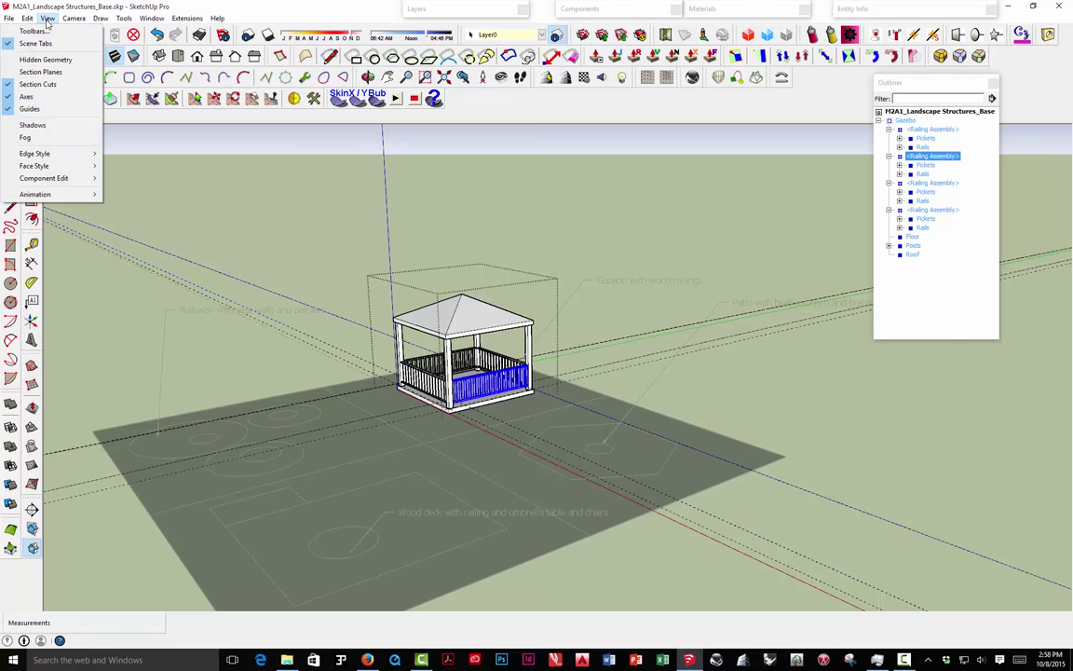
pyautogui.click(46, 62)
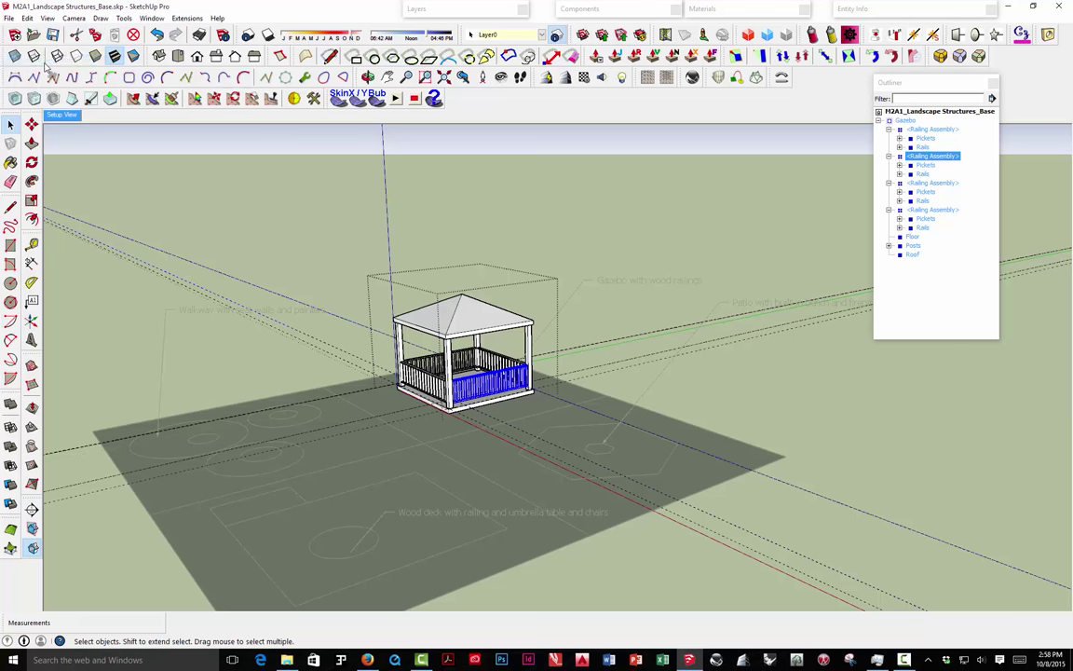
pyautogui.click(47, 18)
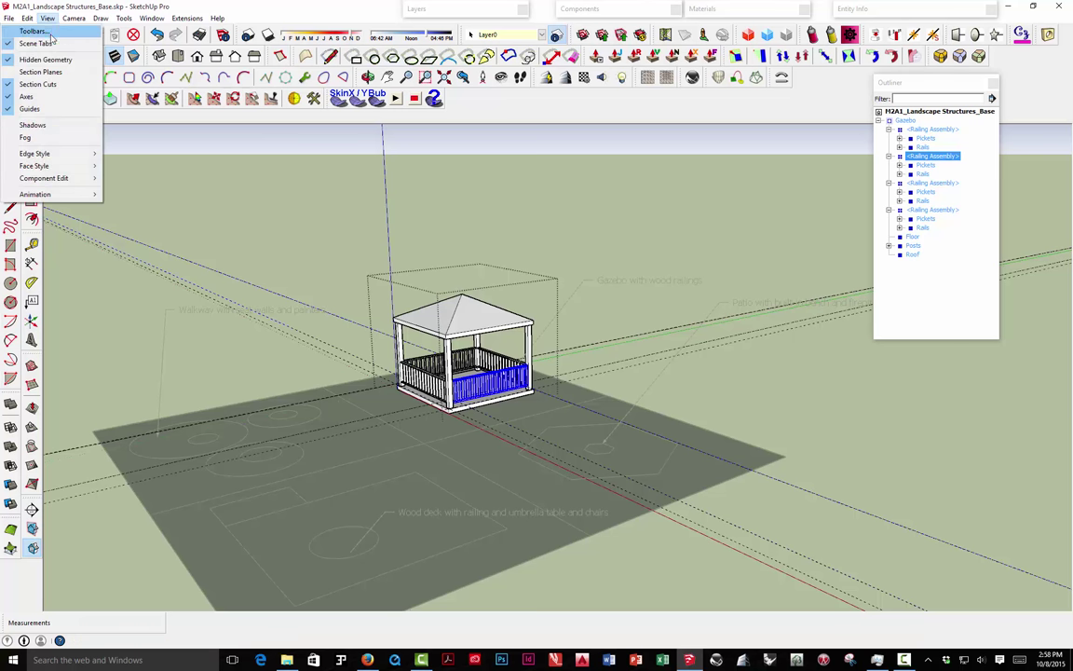
pyautogui.click(47, 60)
# Hide the guides and inspect the railings on all sides of the gazebo.
pyautogui.click(47, 18)
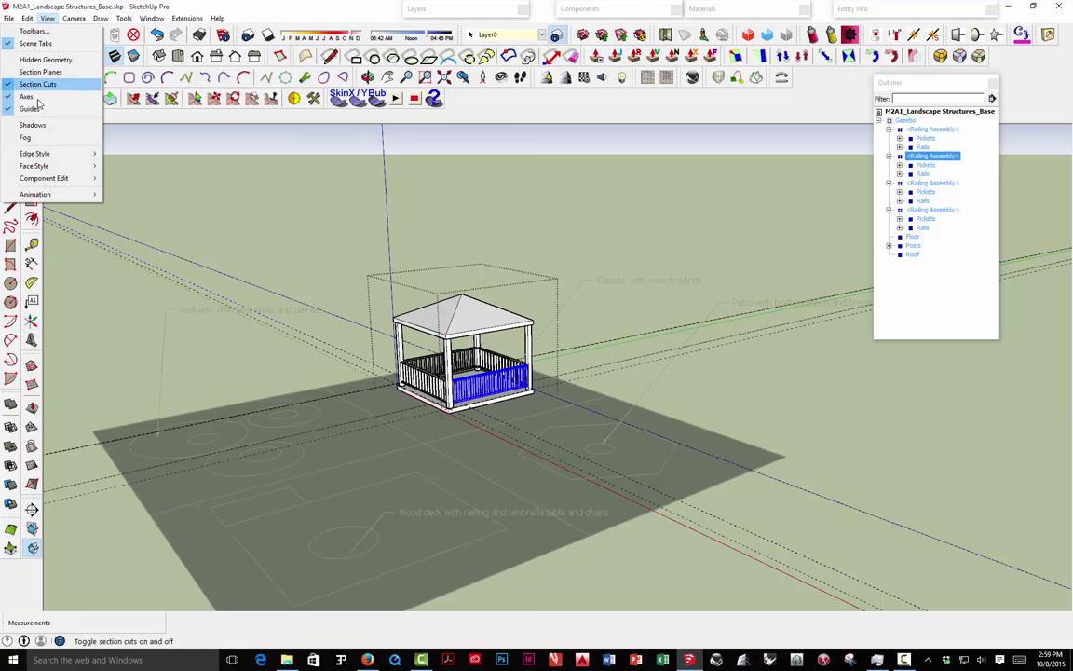
pyautogui.click(31, 110)
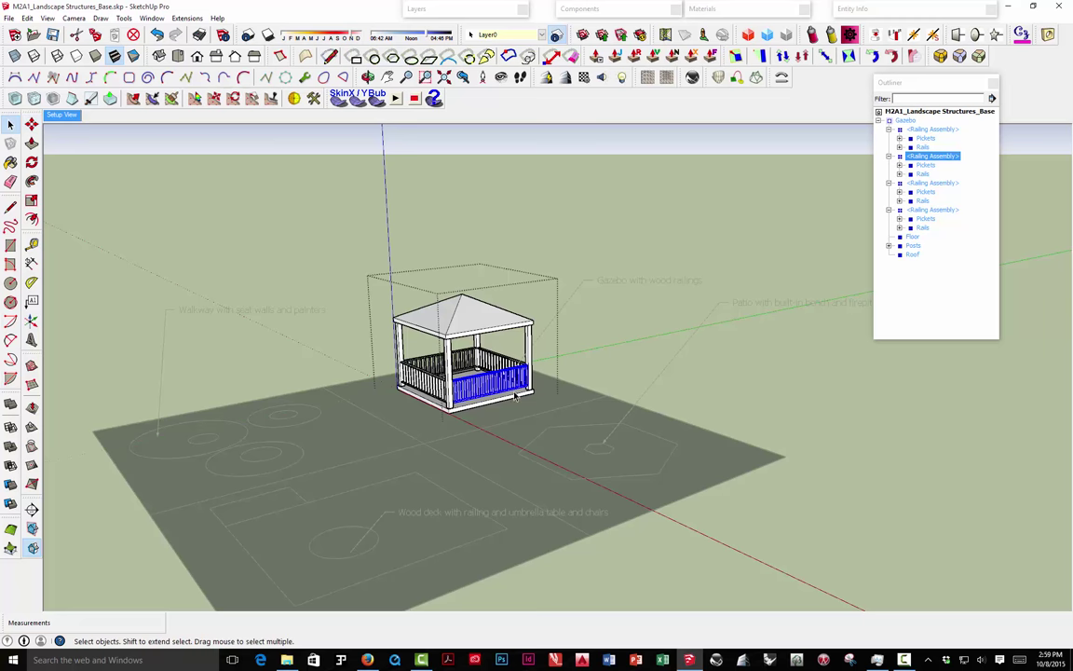
pyautogui.scroll(4, 485, 384)
pyautogui.scroll(-2, 476, 309)
pyautogui.moveTo(476, 309); pyautogui.dragTo(533, 364, button='middle')
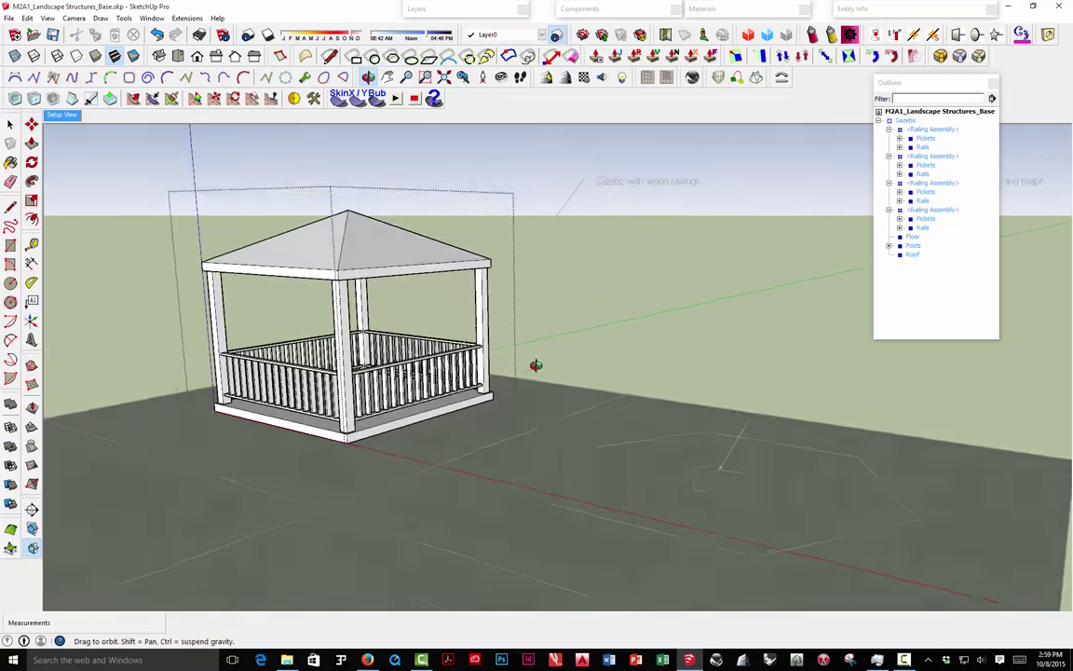
pyautogui.scroll(3, 438, 369)
pyautogui.scroll(3, 438, 371)
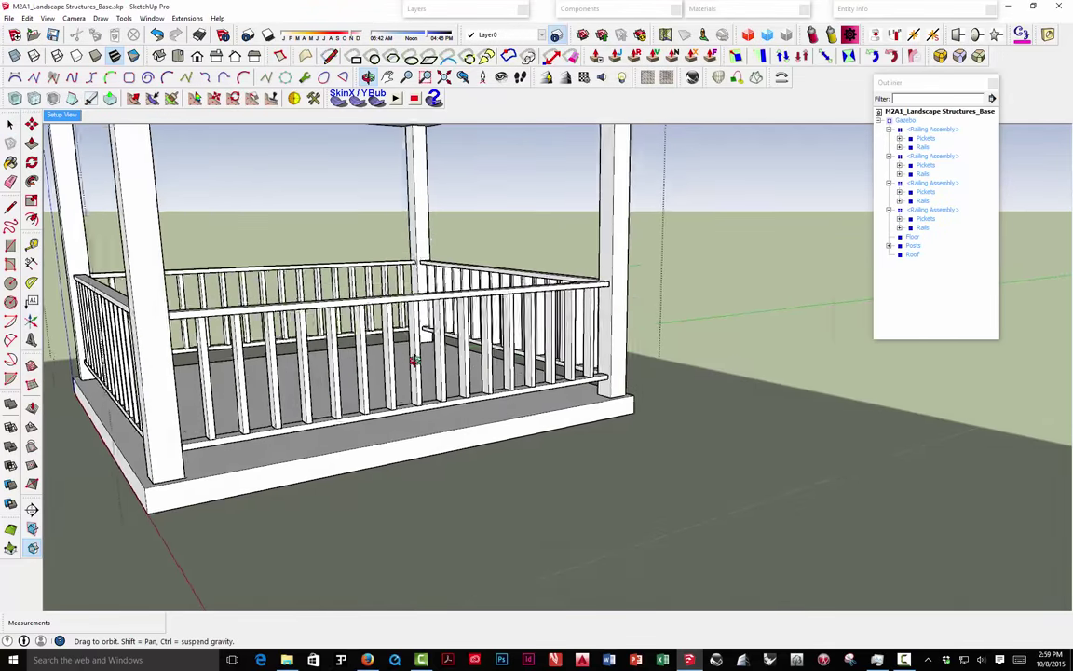
pyautogui.scroll(-3, 454, 341)
pyautogui.moveTo(453, 342); pyautogui.dragTo(474, 347, button='middle')
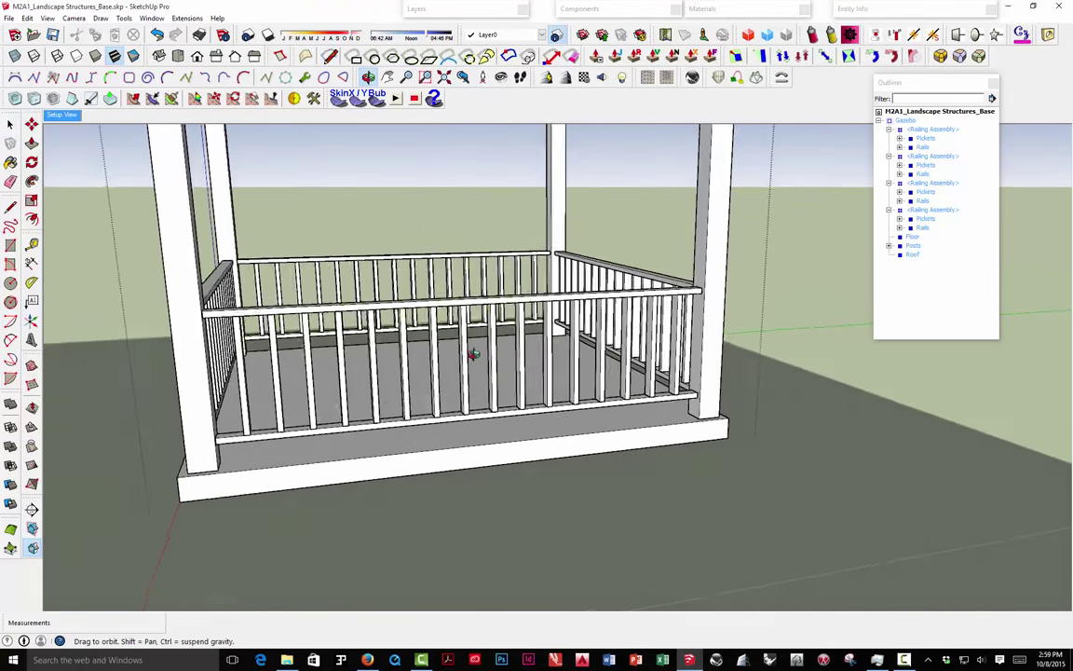
pyautogui.scroll(3, 517, 350)
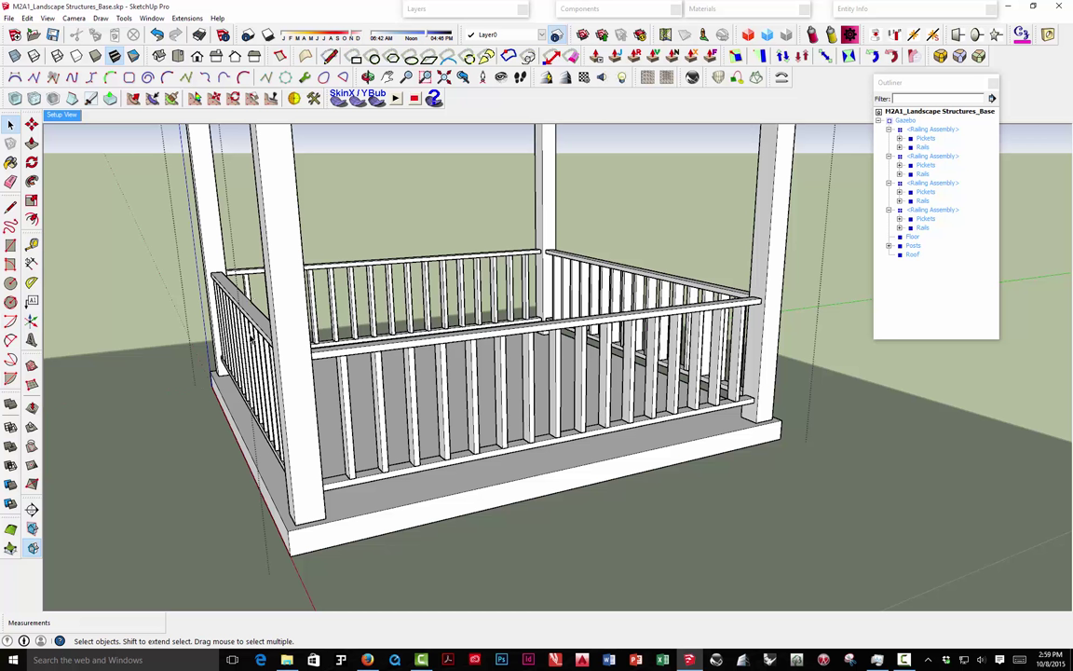
# Make the first rotated railing copy, on the side adjacent to the original, a unique component.
pyautogui.click(521, 337)
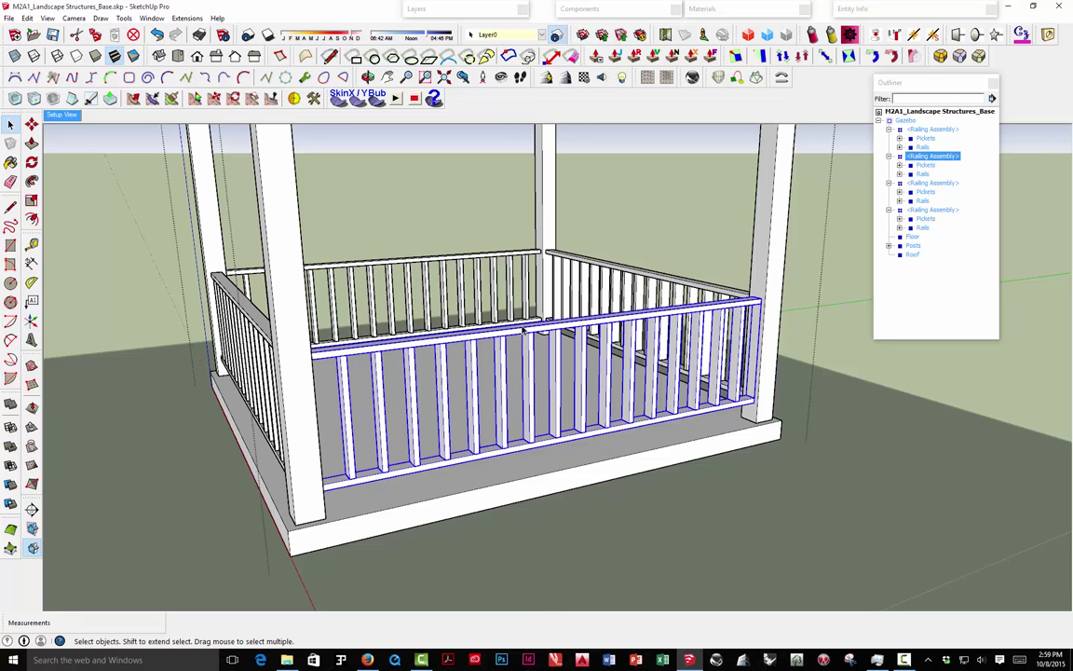
pyautogui.moveTo(511, 361); pyautogui.dragTo(526, 315, button='middle')
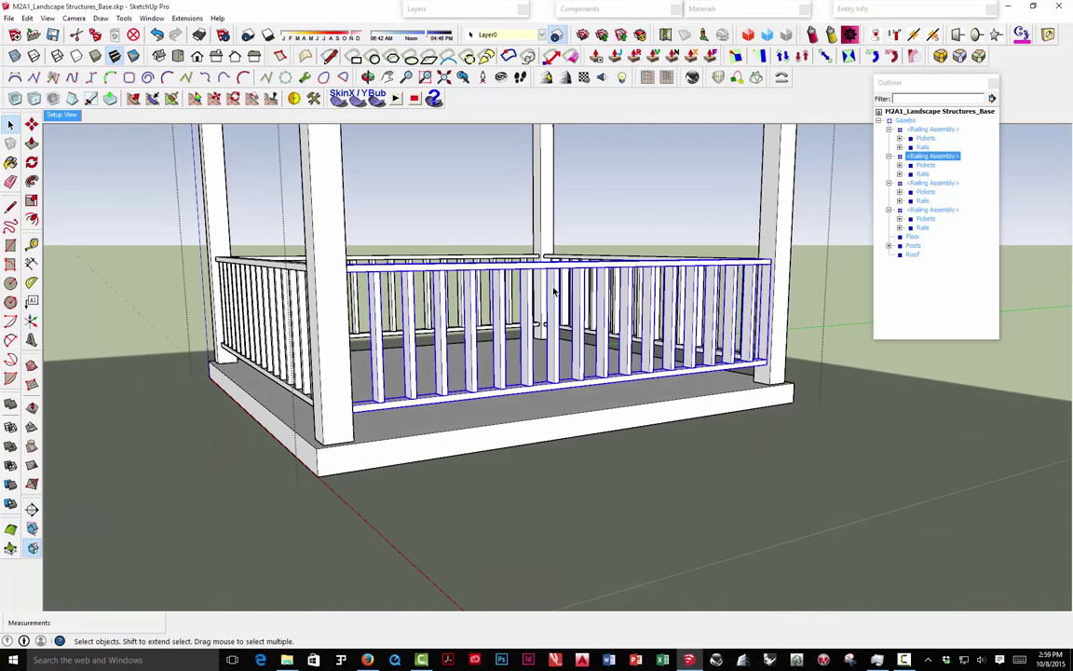
pyautogui.rightClick(554, 291)
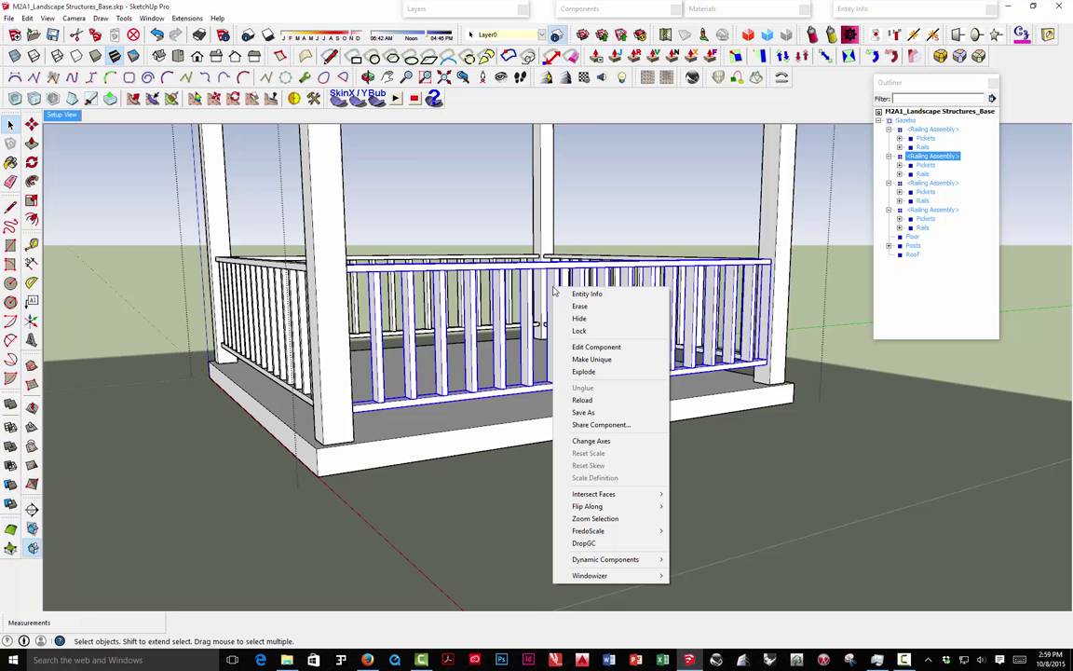
pyautogui.click(580, 360)
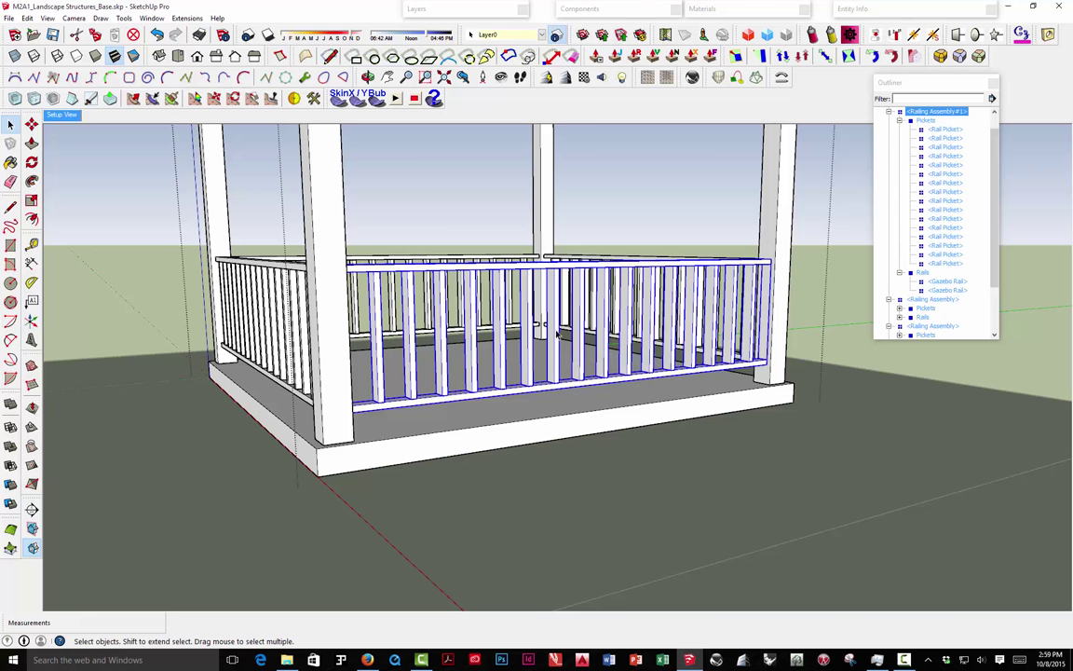
# Delete the three middle pickets inside the Pickets group of the unique railing assembly, leaving an opening in the railing.
pyautogui.moveTo(557, 333); pyautogui.dragTo(520, 362, button='middle')
pyautogui.moveTo(519, 364); pyautogui.dragTo(478, 317, button='middle')
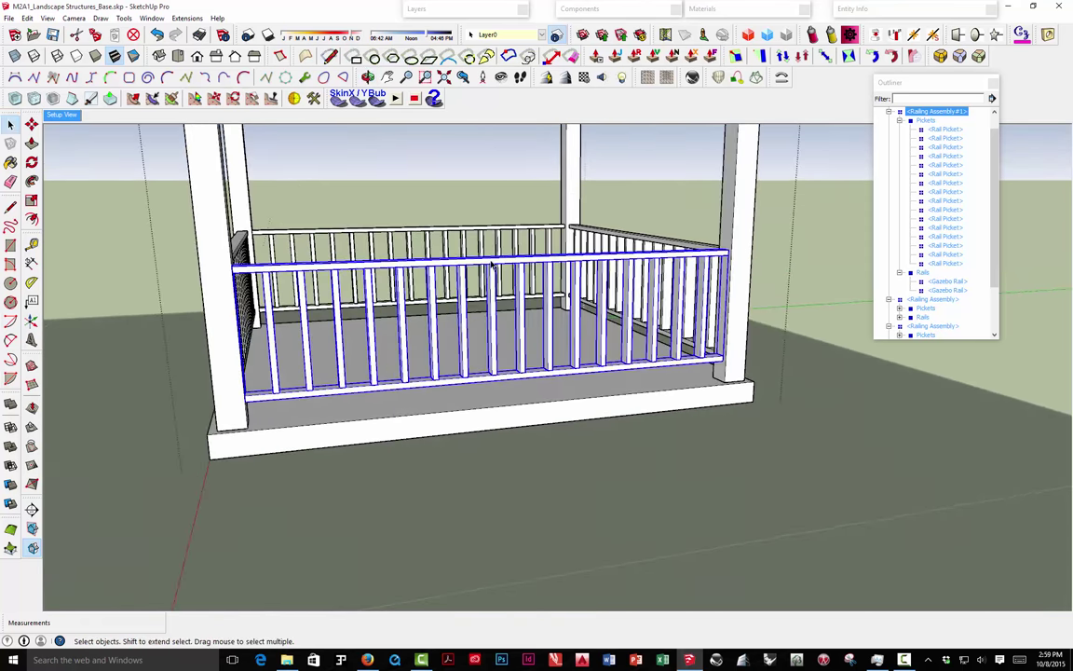
pyautogui.doubleClick(491, 265)
pyautogui.moveTo(492, 266); pyautogui.dragTo(460, 299, button='middle')
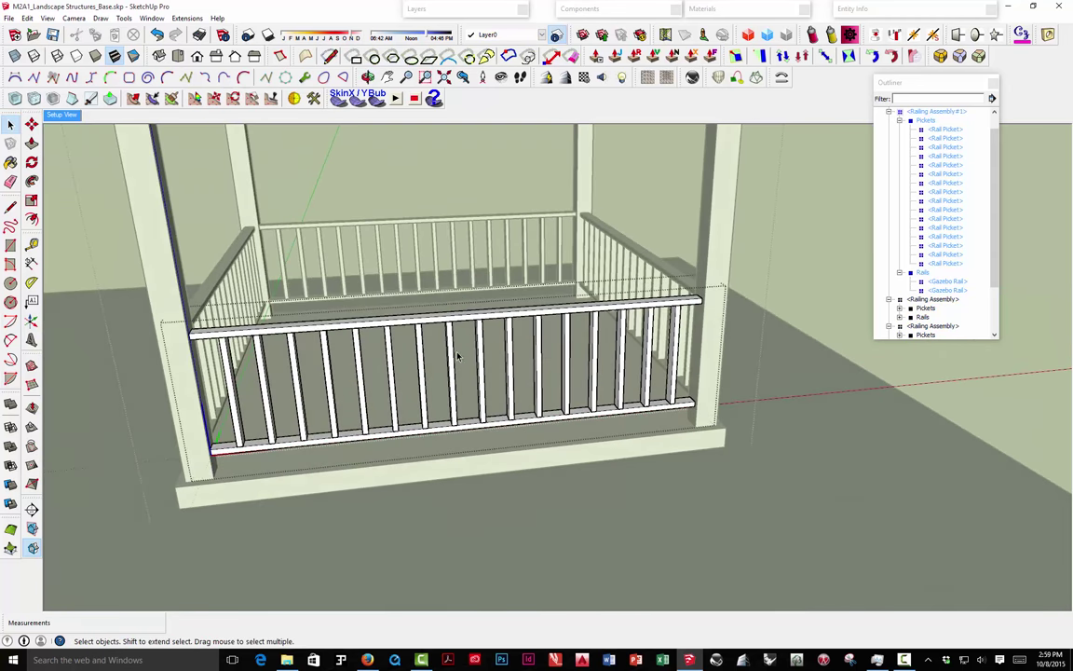
pyautogui.click(393, 402)
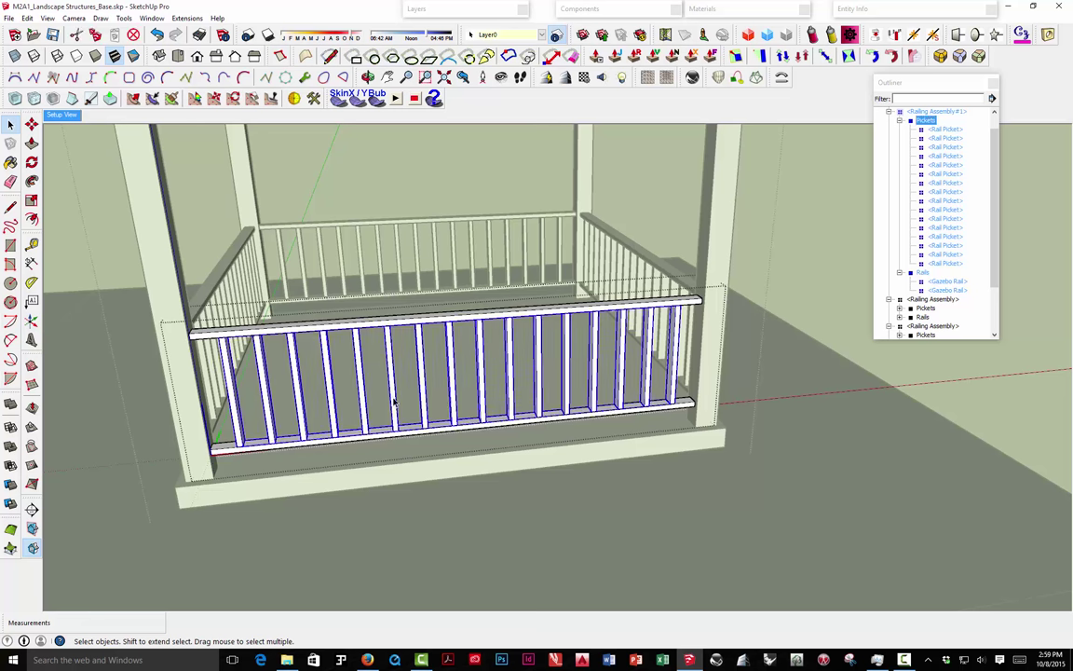
pyautogui.doubleClick(394, 403)
pyautogui.click(393, 398)
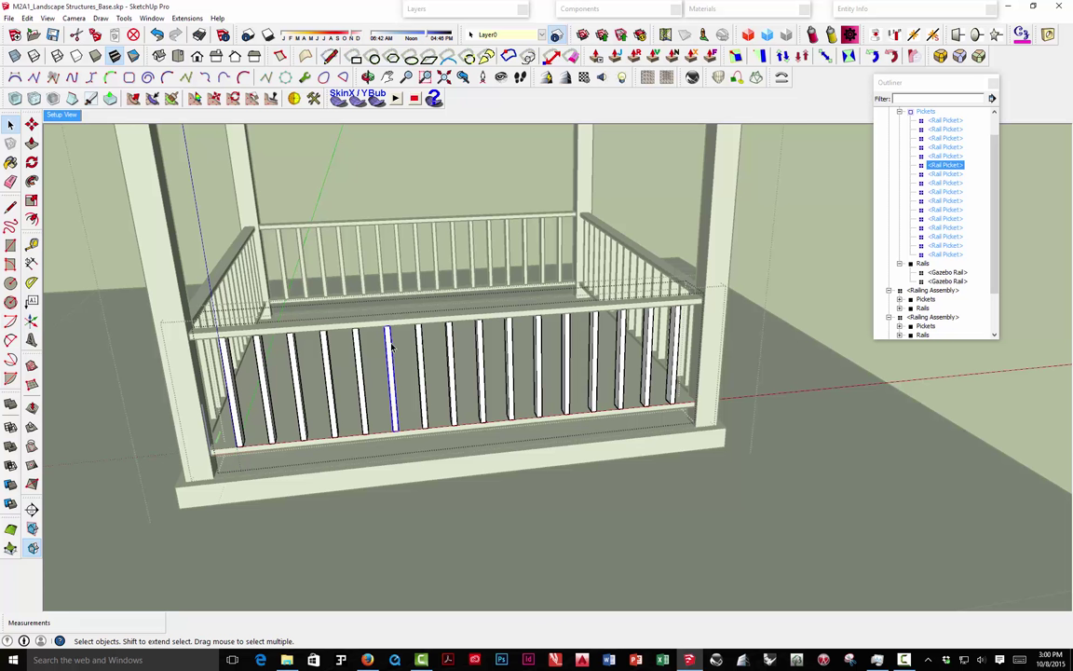
pyautogui.click(420, 349)
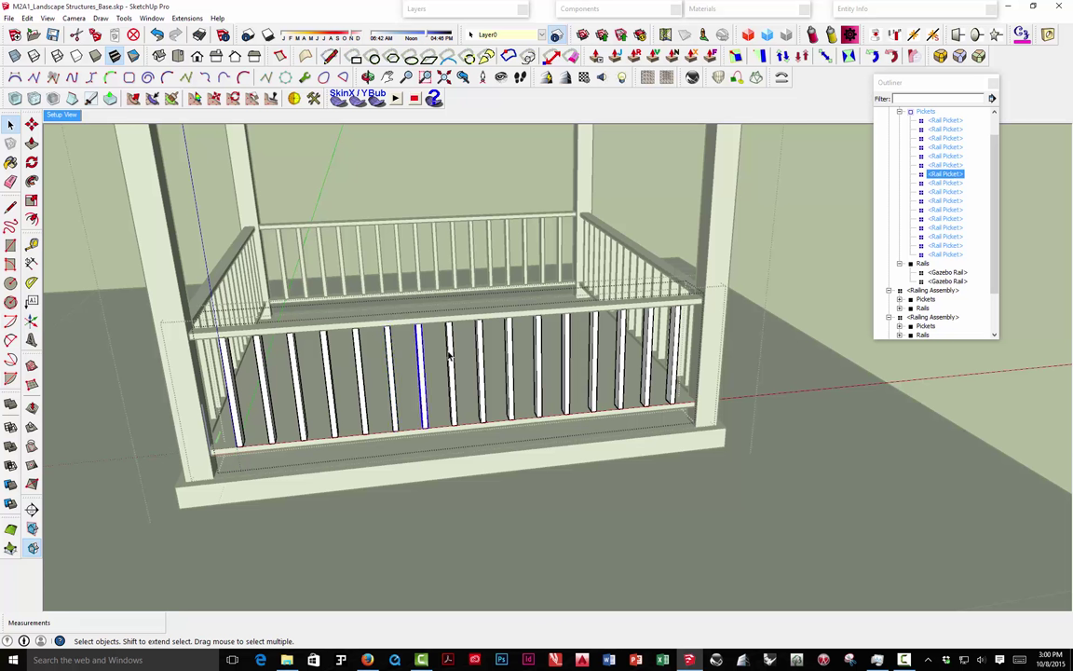
pyautogui.keyDown('shift'); pyautogui.click(451, 358); pyautogui.keyUp('shift')
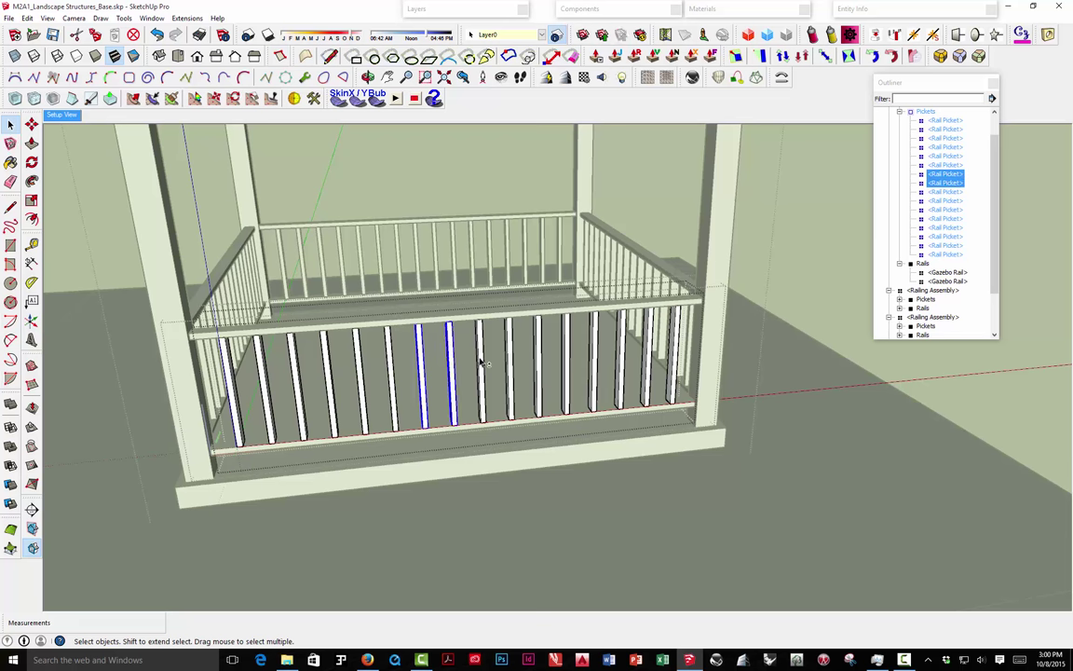
pyautogui.keyDown('shift'); pyautogui.click(480, 363); pyautogui.keyUp('shift')
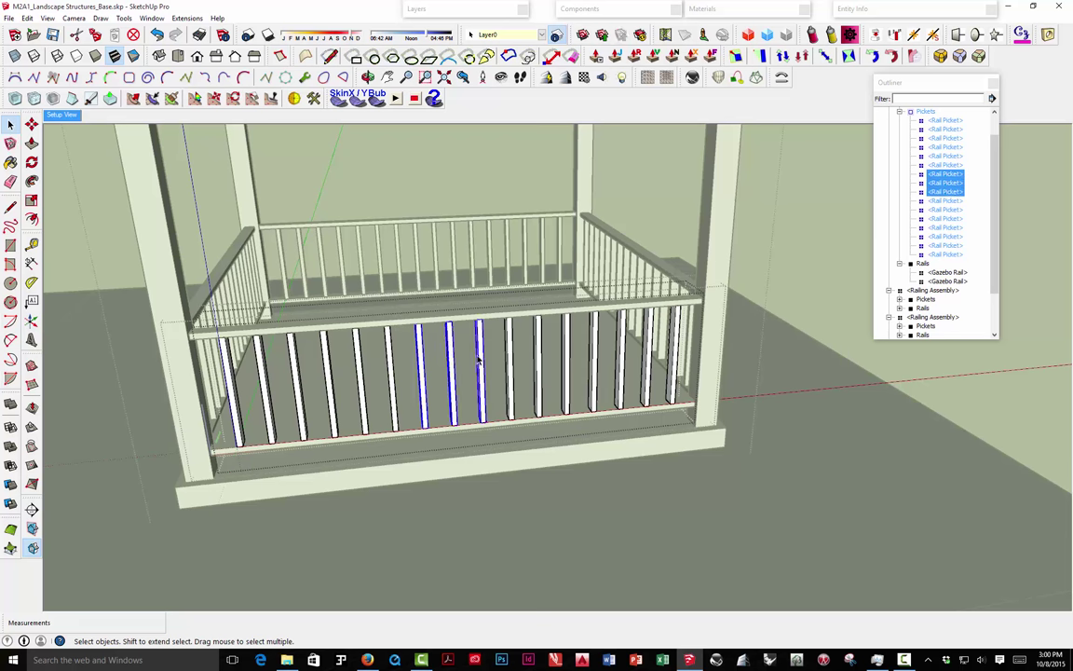
pyautogui.press('Delete')
pyautogui.moveTo(448, 366); pyautogui.dragTo(500, 327, button='middle')
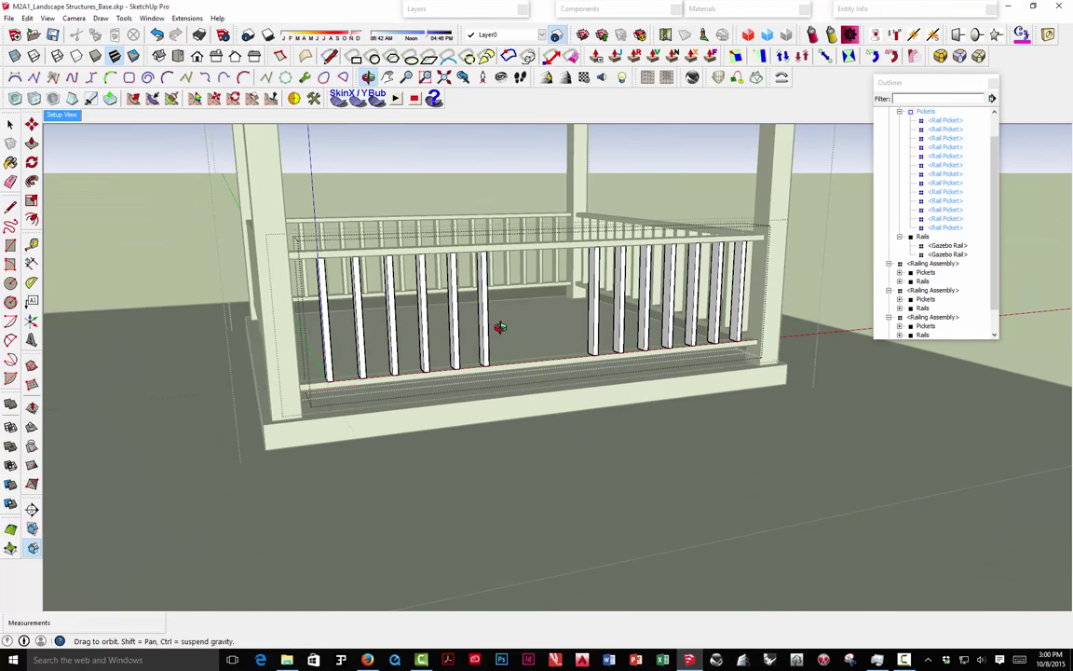
# Make the picket bordering the left of the opening a unique component within the Pickets group.
pyautogui.click(513, 225)
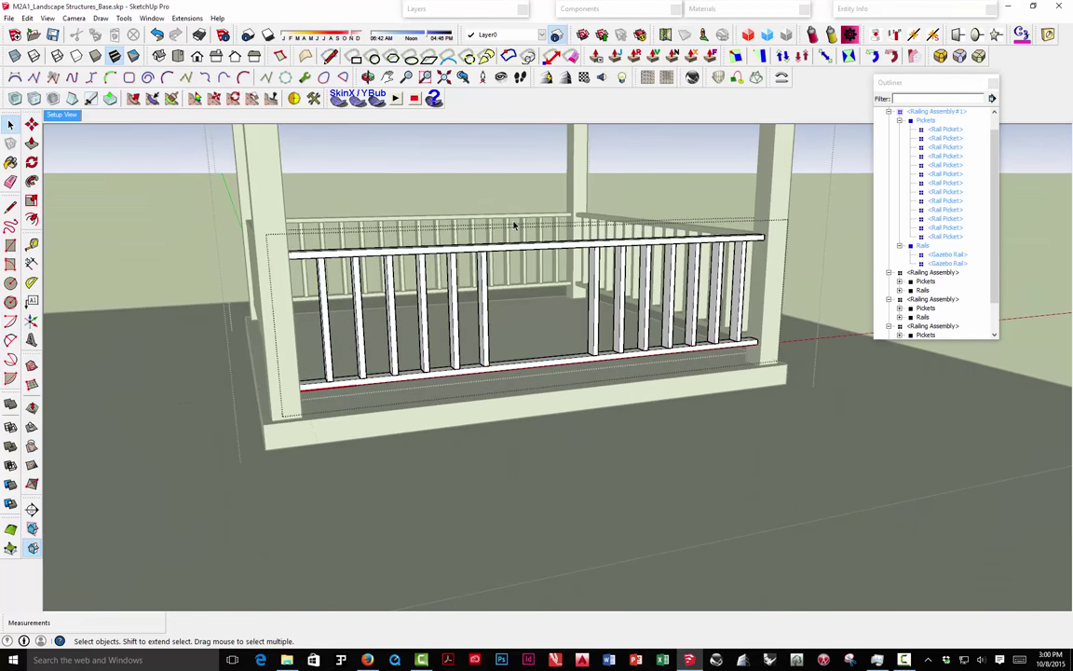
pyautogui.click(509, 250)
pyautogui.scroll(3, 487, 280)
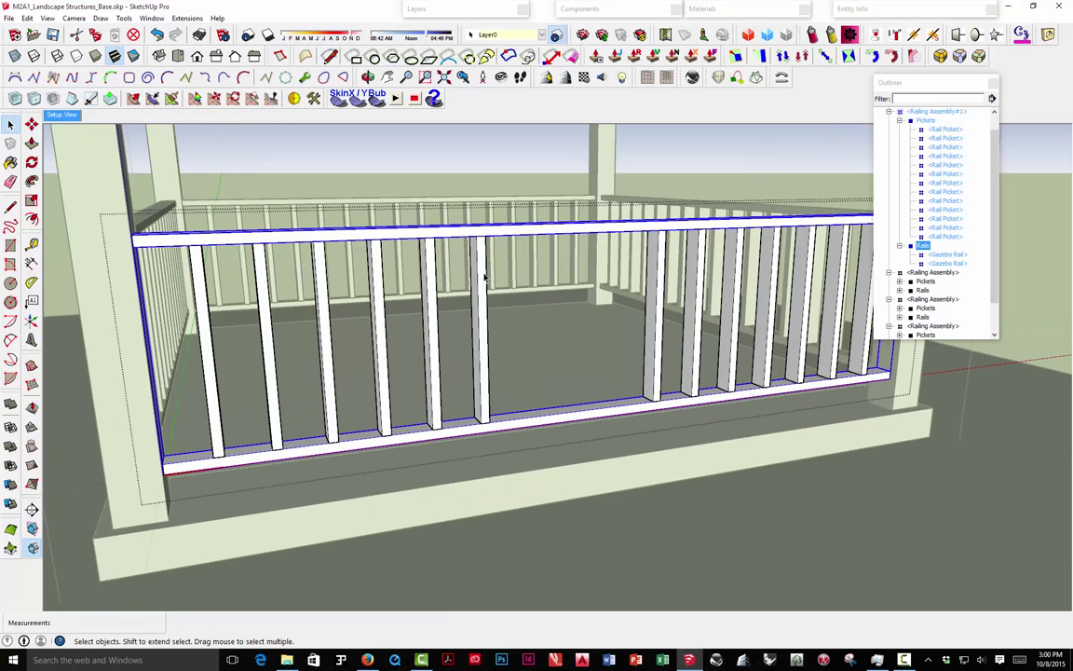
pyautogui.moveTo(488, 287); pyautogui.dragTo(351, 294, button='middle')
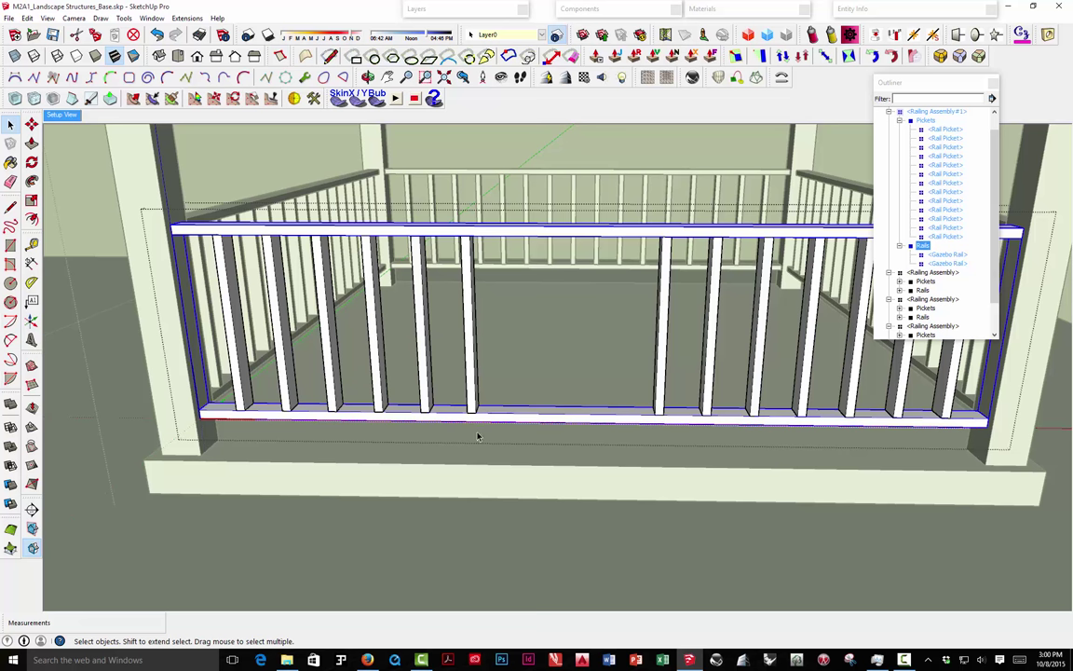
pyautogui.click(469, 253)
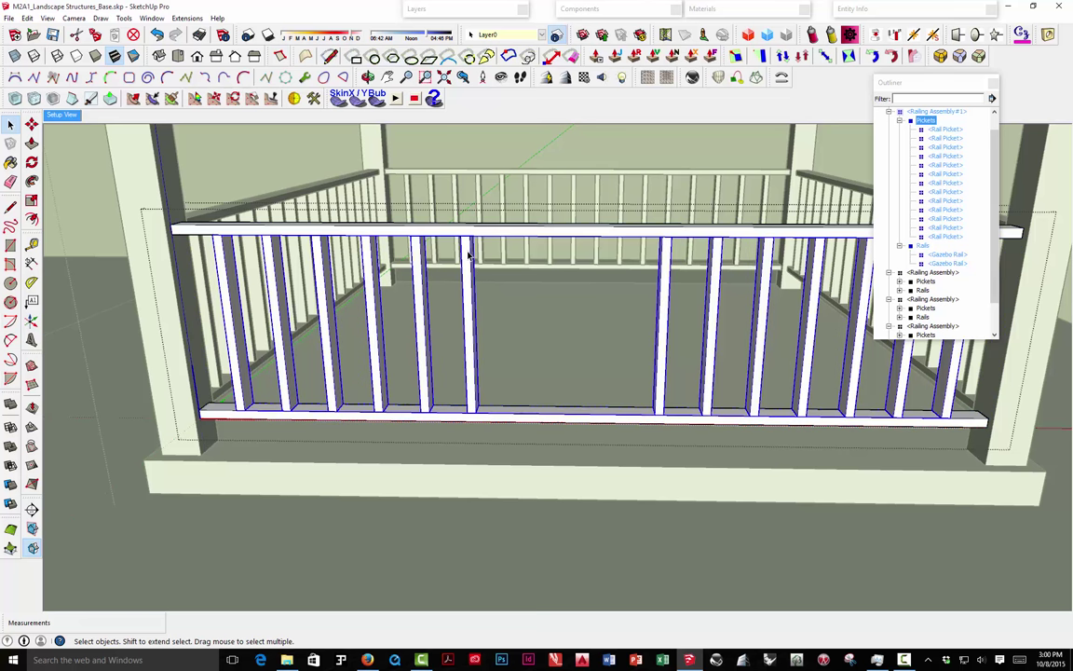
pyautogui.doubleClick(469, 254)
pyautogui.click(466, 253)
pyautogui.rightClick(467, 251)
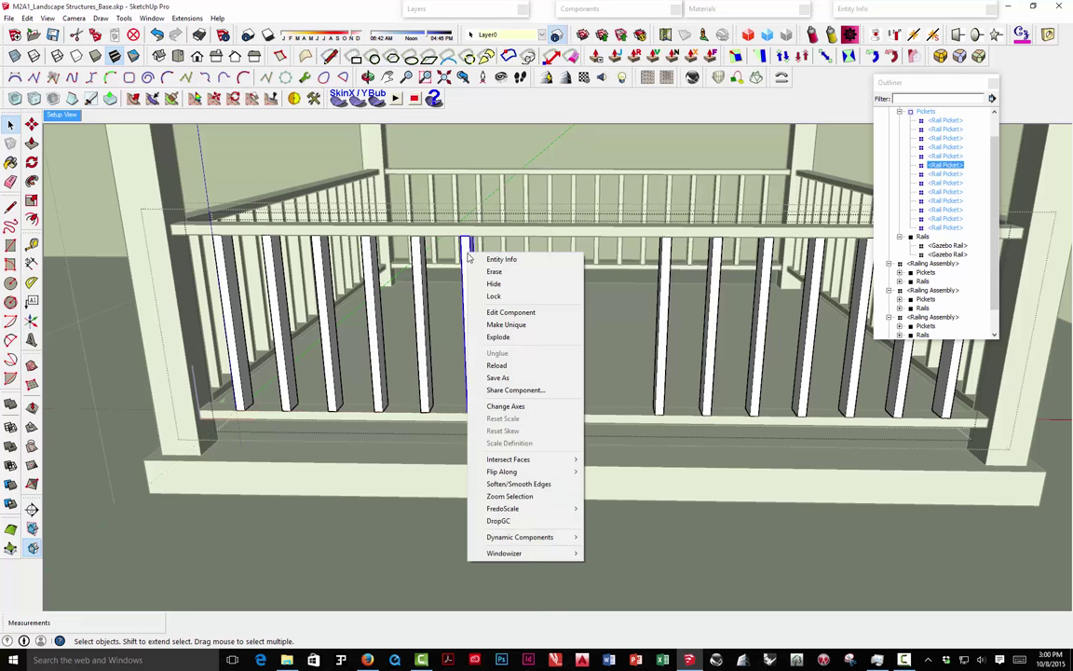
pyautogui.click(496, 325)
# Make the picket bordering the right of the opening a unique component as well.
pyautogui.click(663, 307)
pyautogui.rightClick(665, 307)
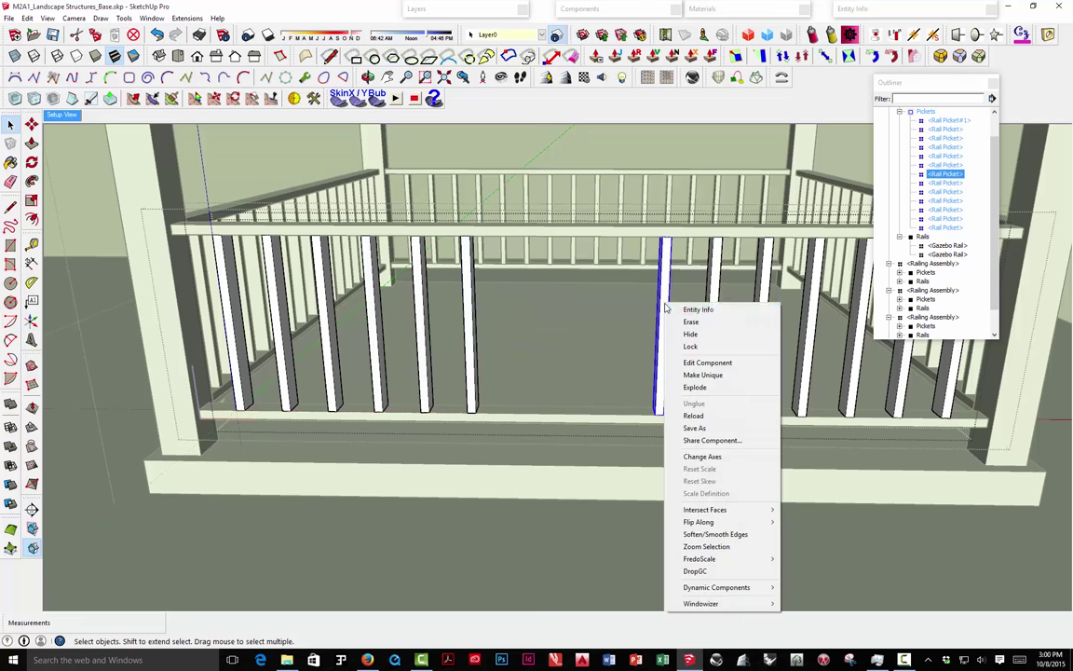
pyautogui.click(701, 375)
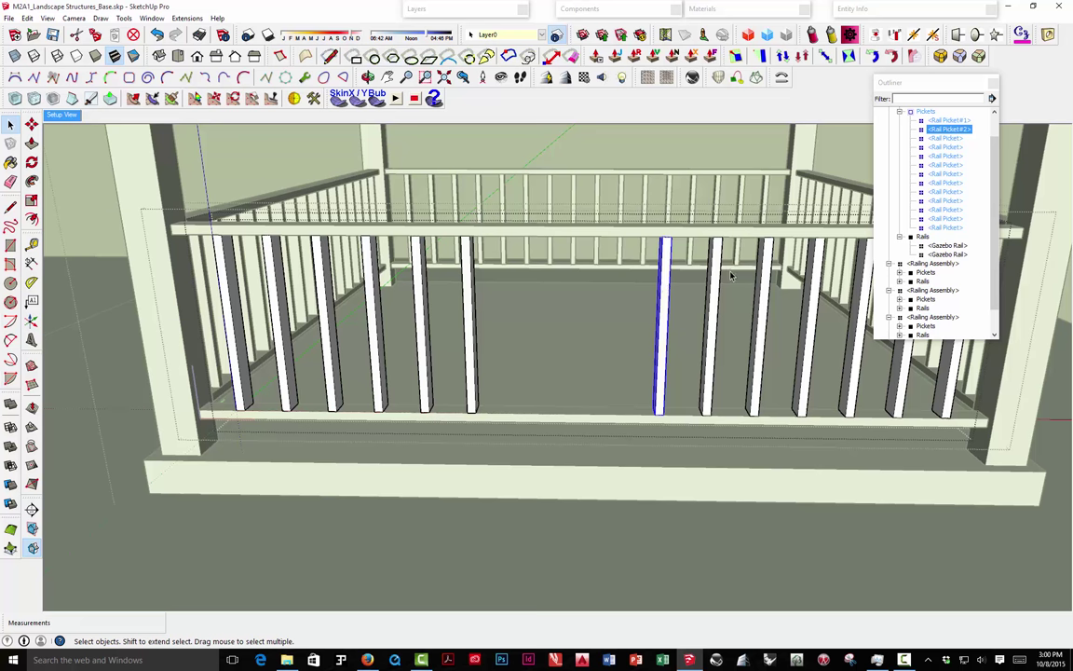
# Edit the unique picket left of the opening and pull its side face out about 2 1/2" towards the opening.
pyautogui.moveTo(584, 307); pyautogui.dragTo(456, 312, button='middle')
pyautogui.click(466, 267)
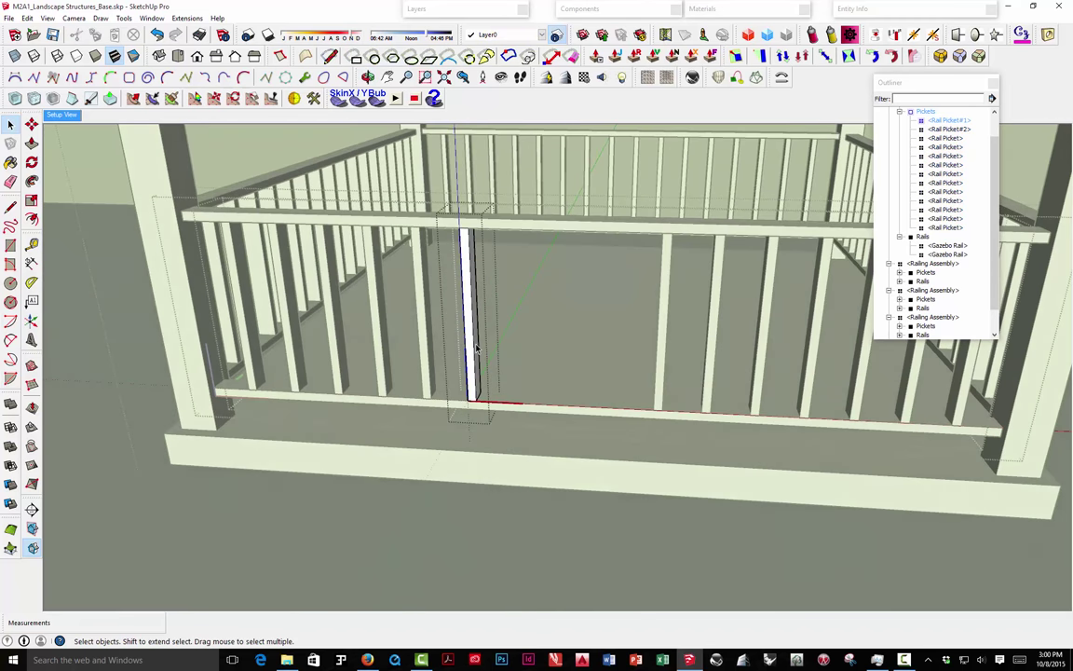
pyautogui.scroll(3, 455, 311)
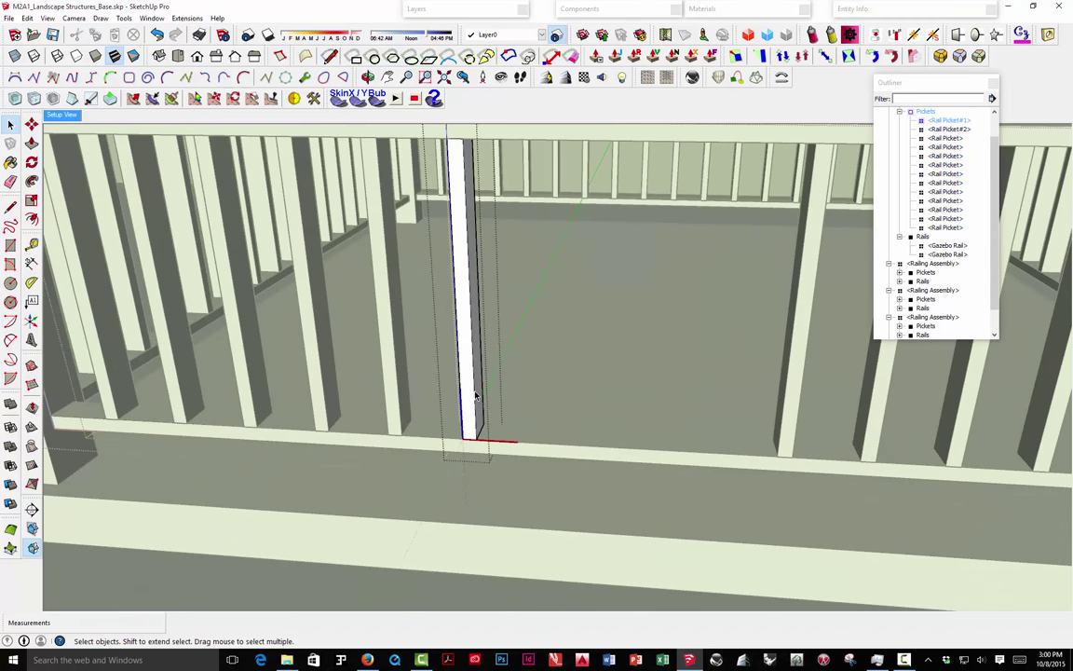
pyautogui.click(30, 143)
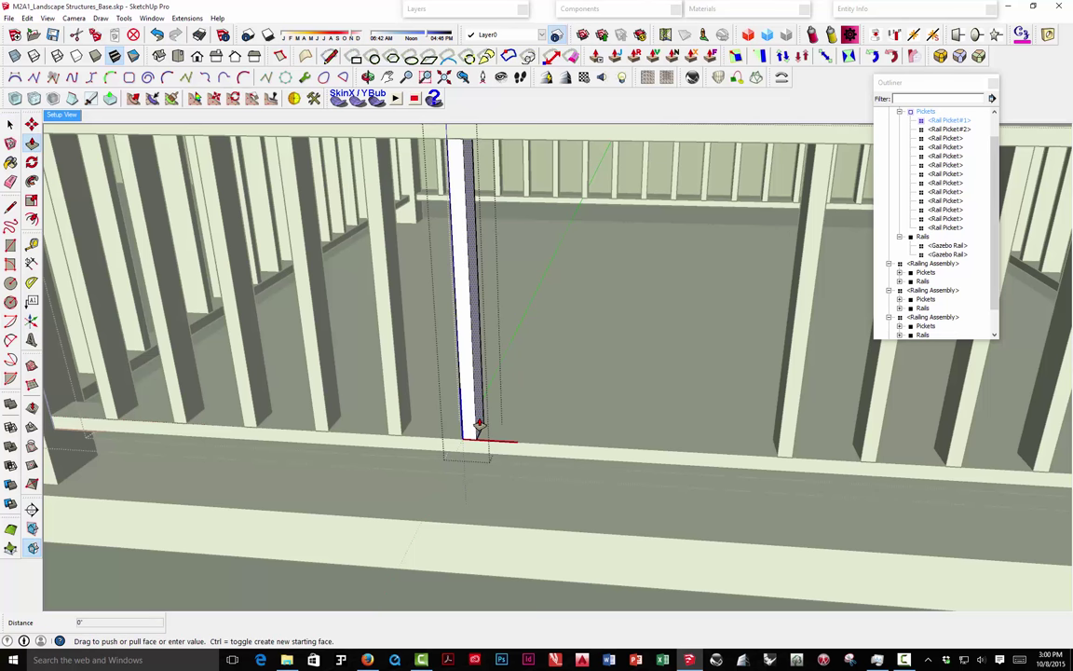
pyautogui.moveTo(478, 426); pyautogui.dragTo(491, 429)
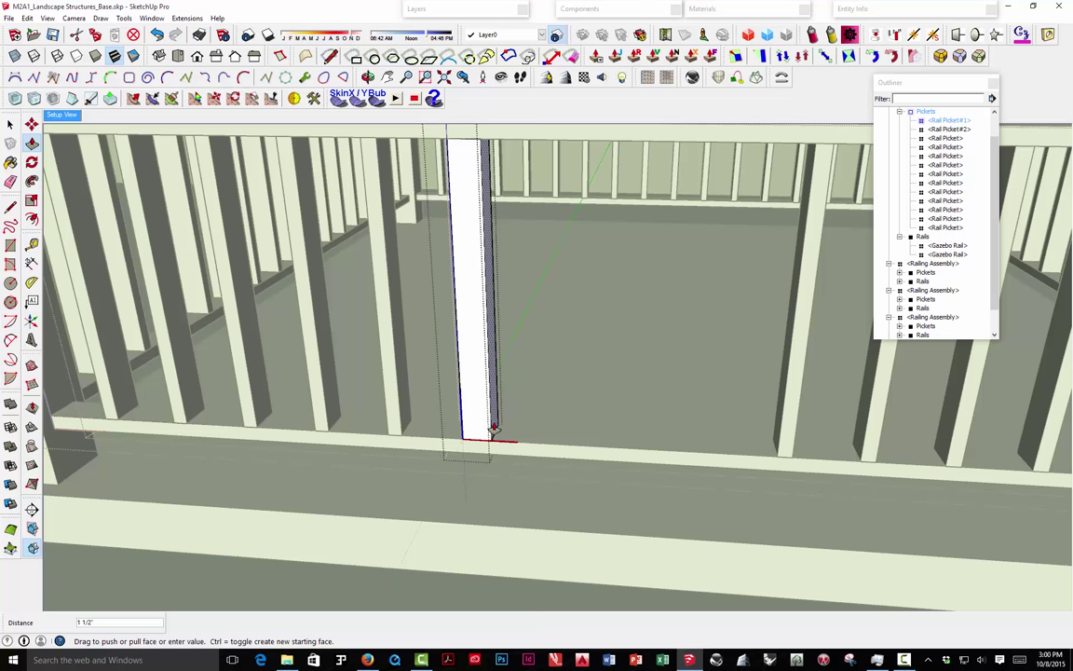
pyautogui.moveTo(494, 429)
pyautogui.mouseDown()
pyautogui.moveTo(519, 431)
pyautogui.moveTo(503, 433)
pyautogui.mouseUp()
pyautogui.moveTo(503, 433)
pyautogui.mouseDown(button='middle')
pyautogui.moveTo(492, 311)
pyautogui.moveTo(508, 306)
pyautogui.moveTo(478, 293)
pyautogui.moveTo(462, 355)
pyautogui.moveTo(448, 313)
pyautogui.mouseUp(button='middle')
pyautogui.scroll(2, 450, 331)
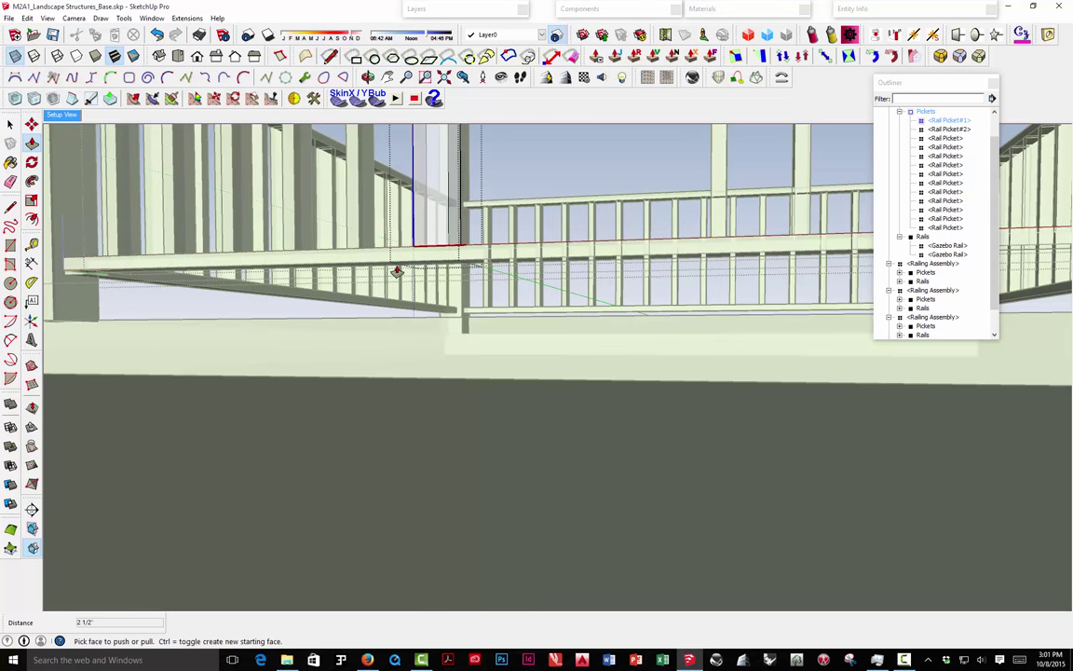
# Extend the widened picket below the bottom rail with Push/Pull and raise its top face about 3" above the top rail.
pyautogui.moveTo(377, 256); pyautogui.dragTo(424, 239, button='middle')
pyautogui.press('p')
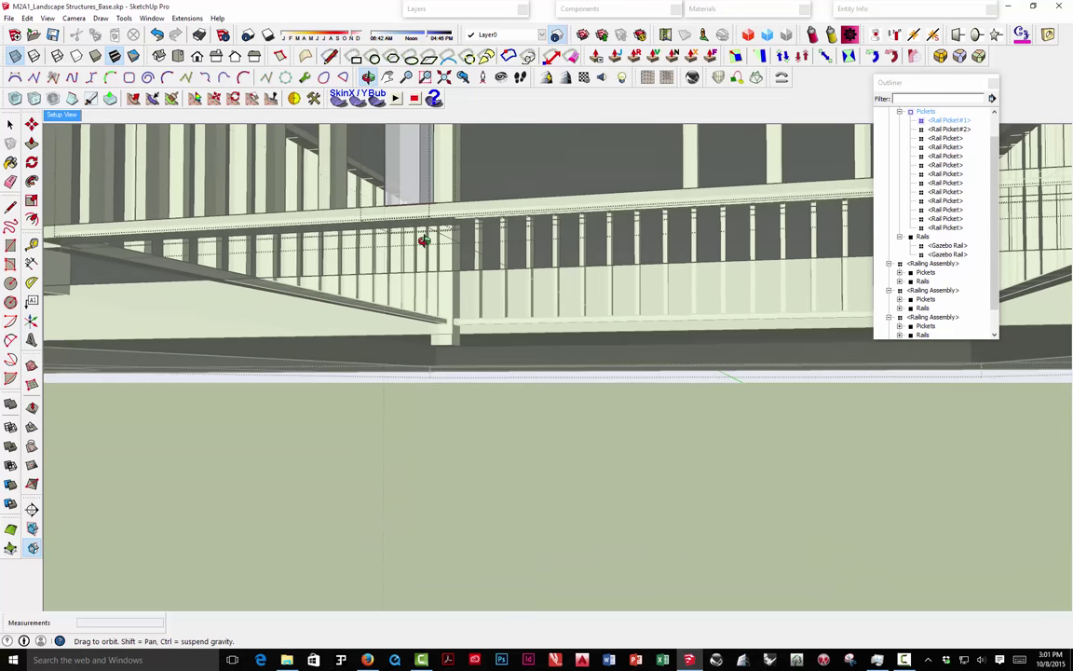
pyautogui.press('p')
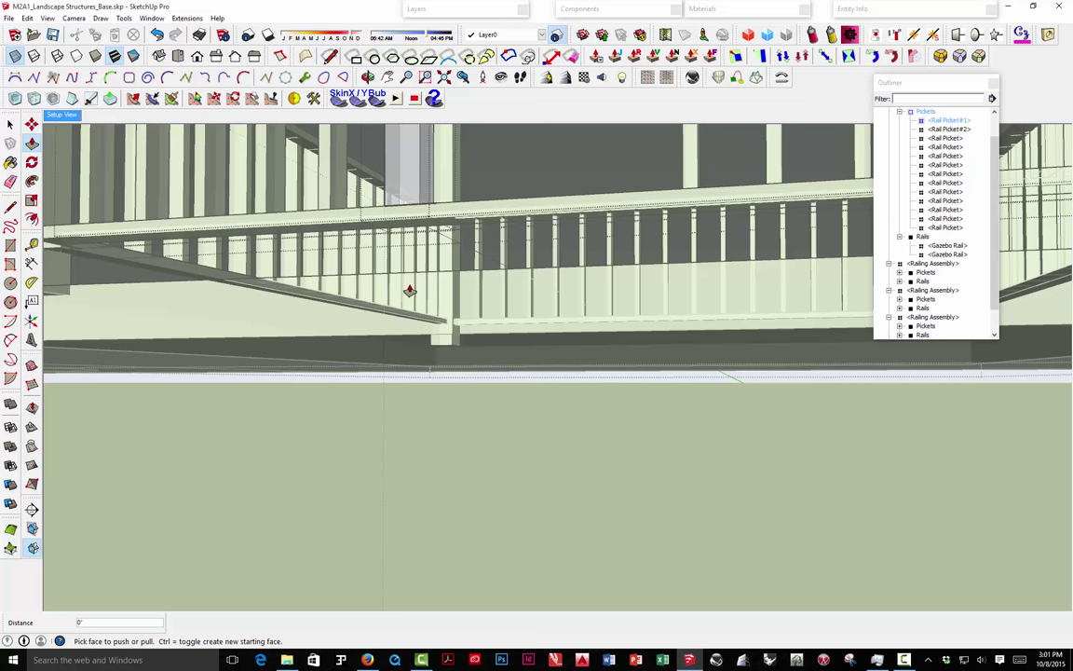
pyautogui.moveTo(411, 217); pyautogui.dragTo(423, 327)
pyautogui.moveTo(423, 327); pyautogui.dragTo(428, 393, button='middle')
pyautogui.moveTo(428, 393); pyautogui.dragTo(438, 259)
pyautogui.moveTo(438, 259); pyautogui.dragTo(407, 292, button='middle')
pyautogui.scroll(3, 412, 287)
pyautogui.moveTo(410, 282); pyautogui.dragTo(410, 267)
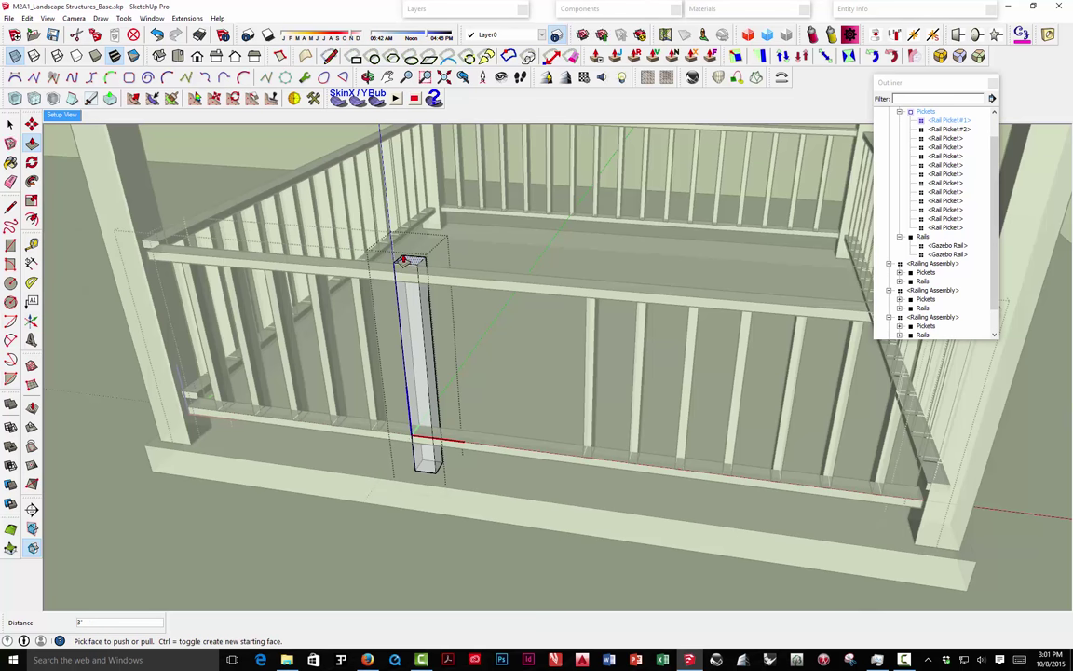
# Turn off X-ray display and close the open component edits back out to the Gazebo group.
pyautogui.click(15, 56)
pyautogui.press('space')
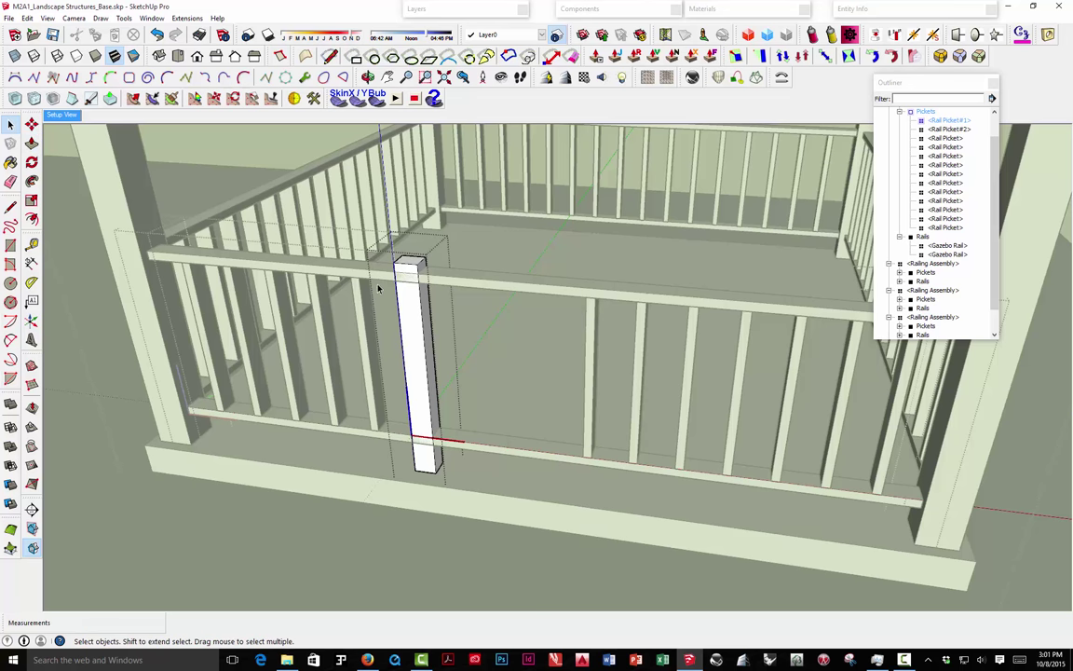
pyautogui.scroll(2, 427, 276)
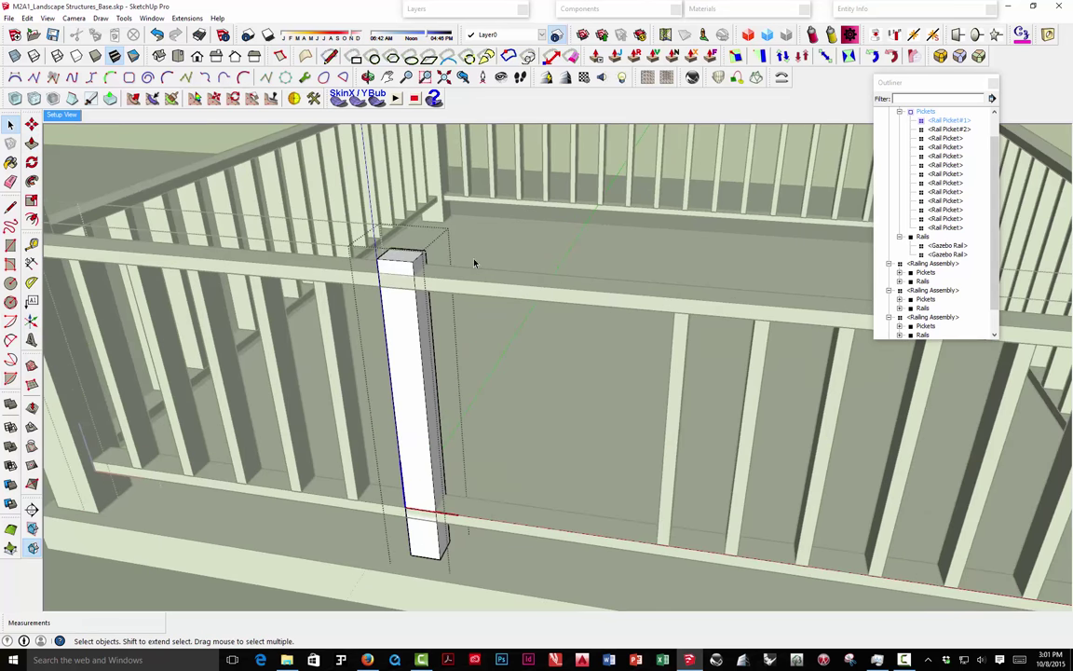
pyautogui.moveTo(473, 262); pyautogui.dragTo(467, 264, button='middle')
pyautogui.scroll(2, 414, 298)
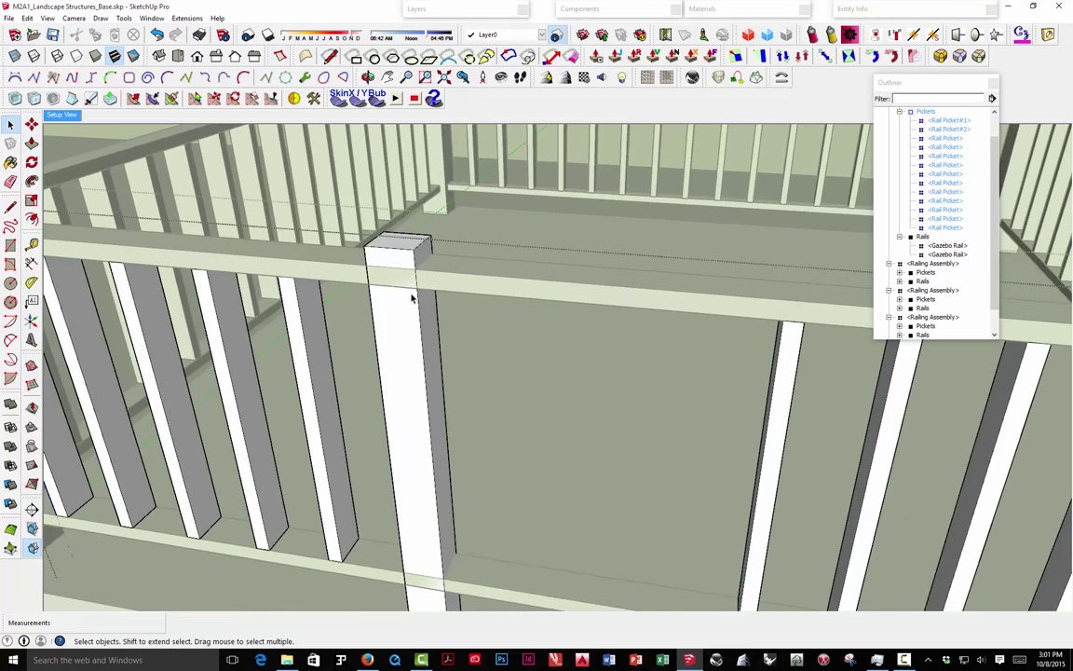
pyautogui.moveTo(414, 297); pyautogui.dragTo(446, 182, button='middle')
pyautogui.rightClick(445, 183)
pyautogui.click(481, 197)
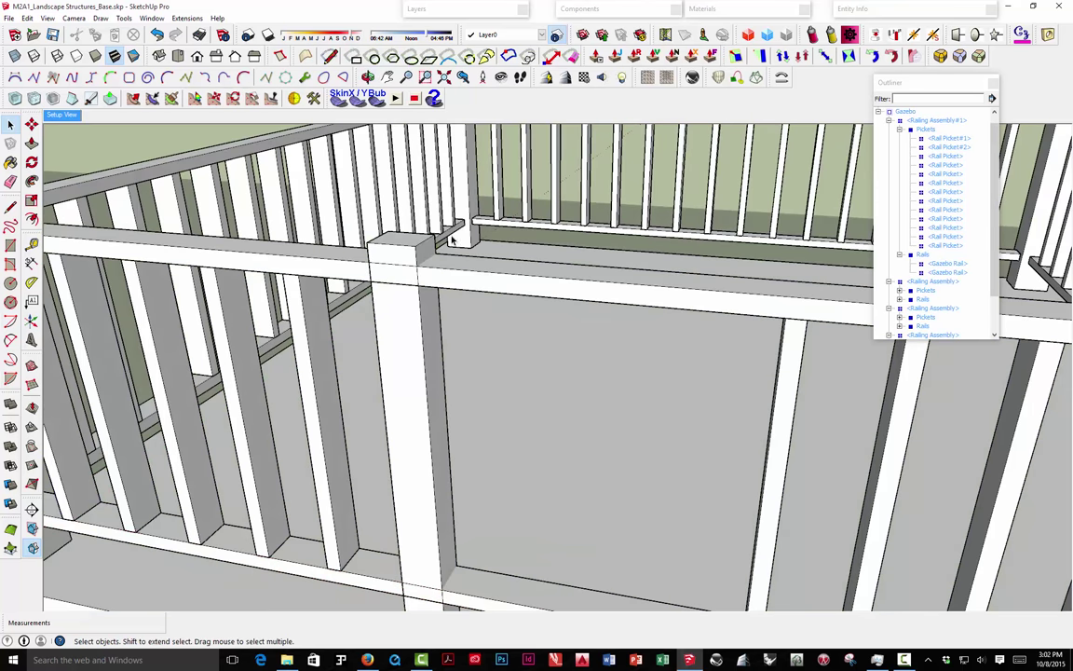
# Reopen the unique railing assembly and its Pickets group, and select the enlarged picket where it crosses the top rail.
pyautogui.click(418, 257)
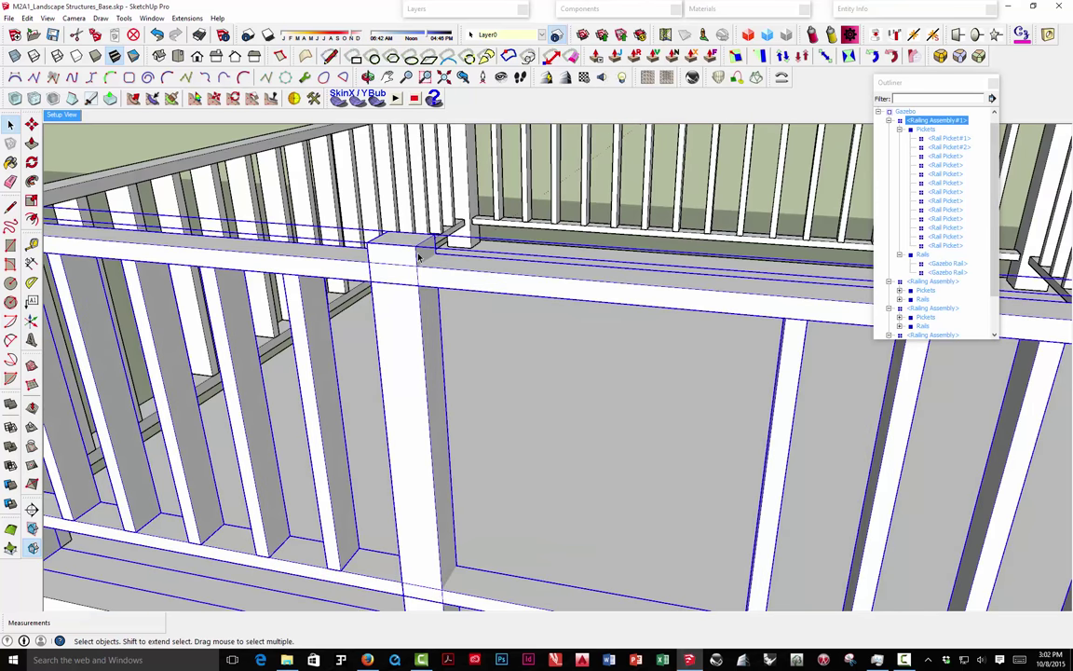
pyautogui.doubleClick(418, 257)
pyautogui.click(411, 265)
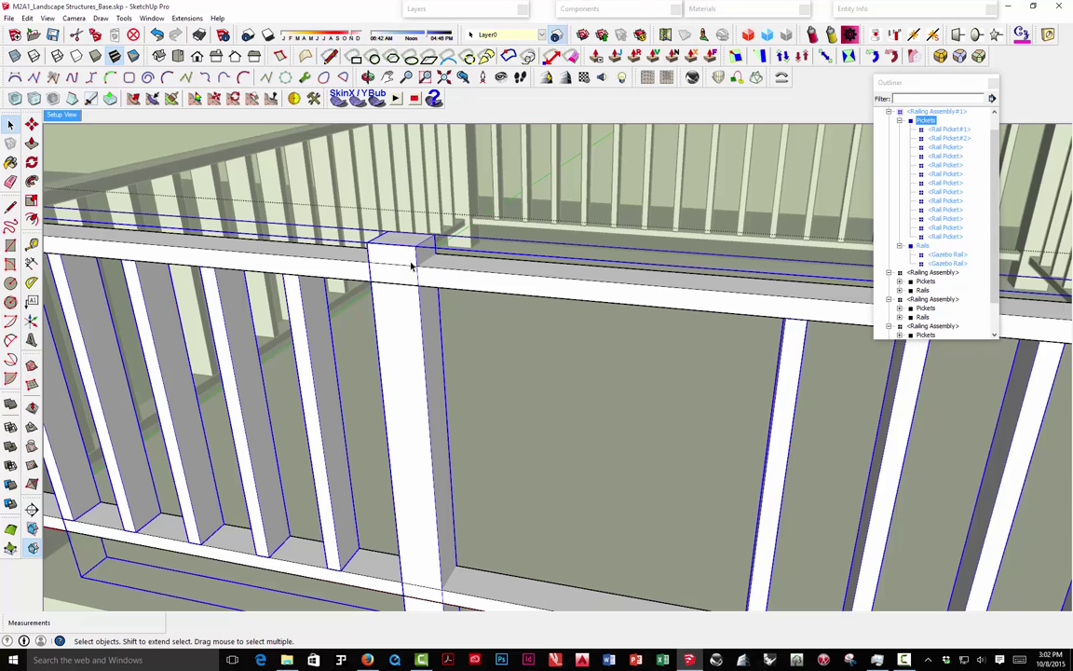
pyautogui.doubleClick(411, 265)
pyautogui.click(411, 266)
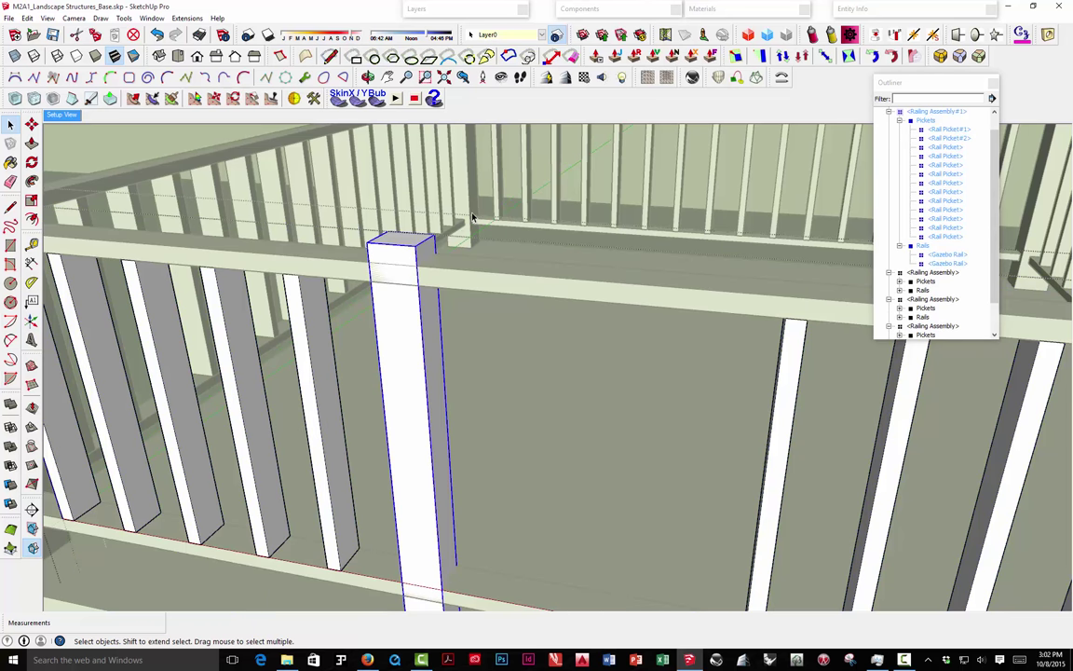
# Select the Pickets and Rails groups together and intersect their faces where the enlarged post crosses the rails.
pyautogui.scroll(-5, 472, 217)
pyautogui.moveTo(471, 224); pyautogui.dragTo(469, 264, button='middle')
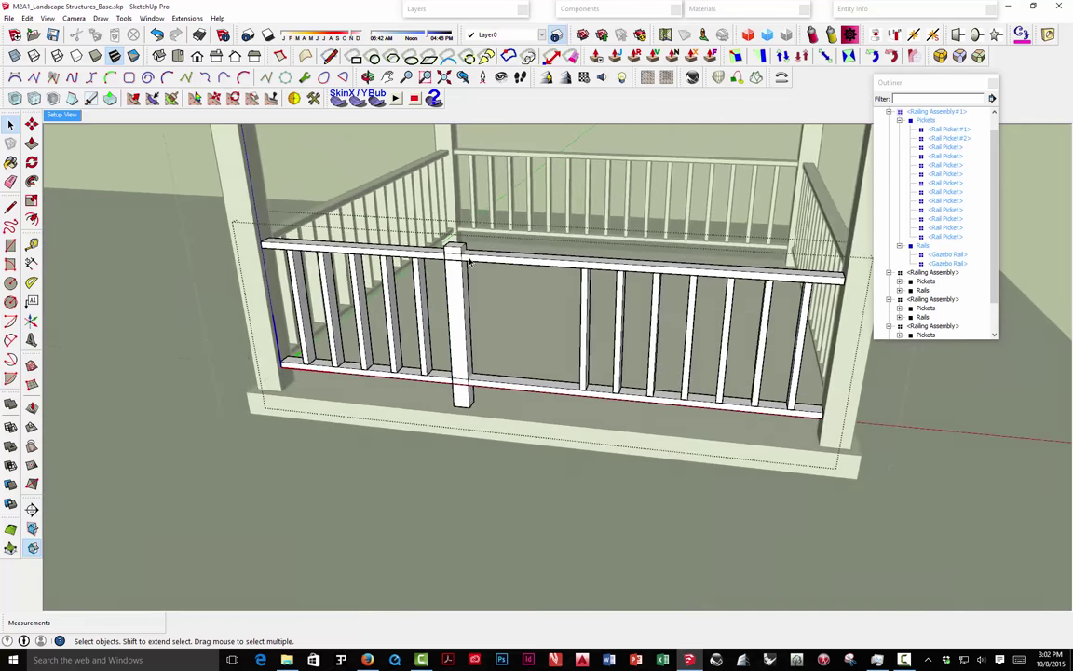
pyautogui.click(471, 263)
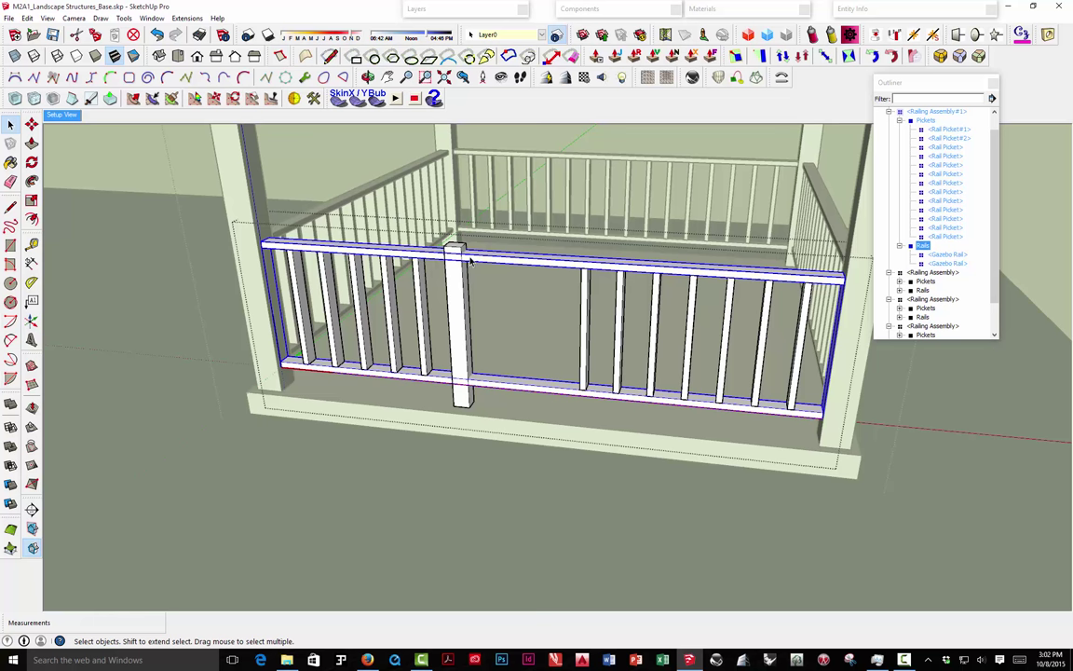
pyautogui.click(457, 267)
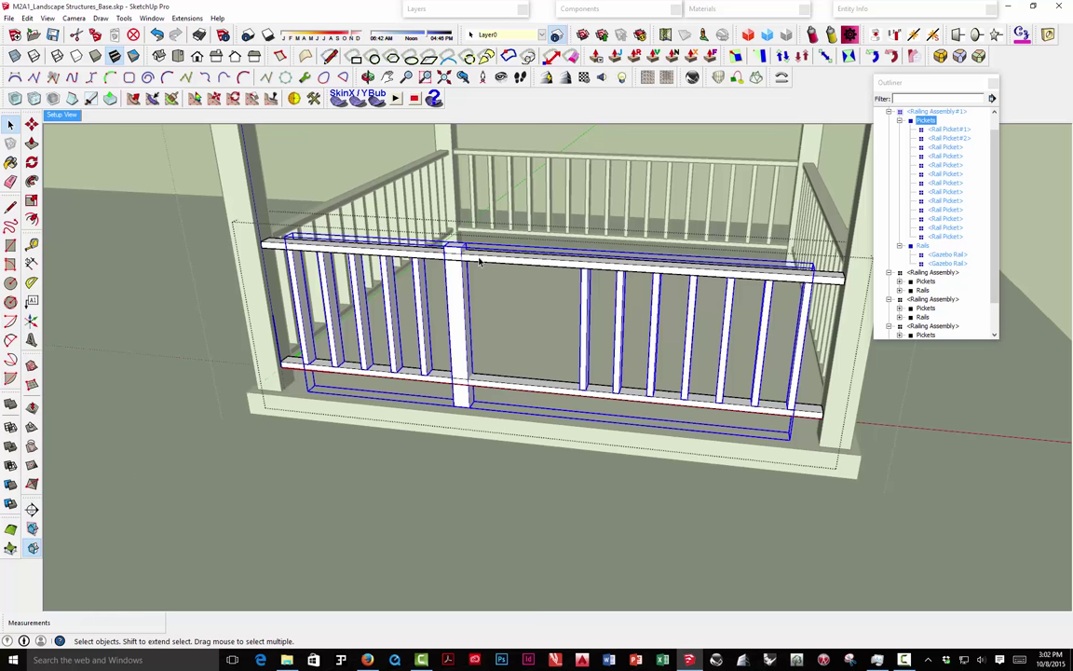
pyautogui.click(480, 262)
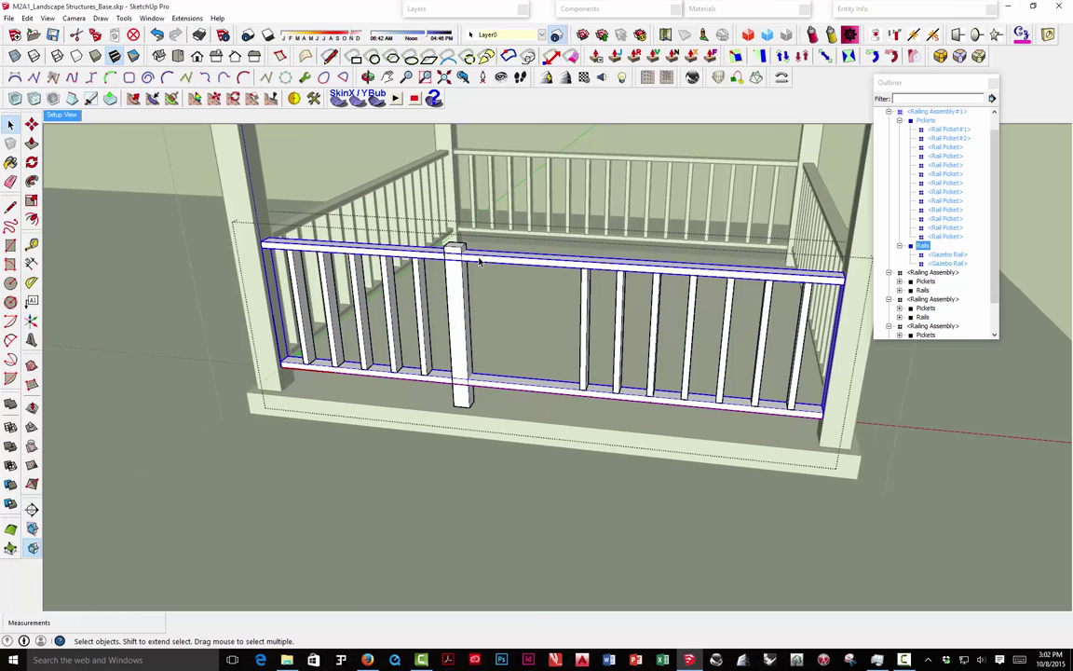
pyautogui.rightClick(479, 261)
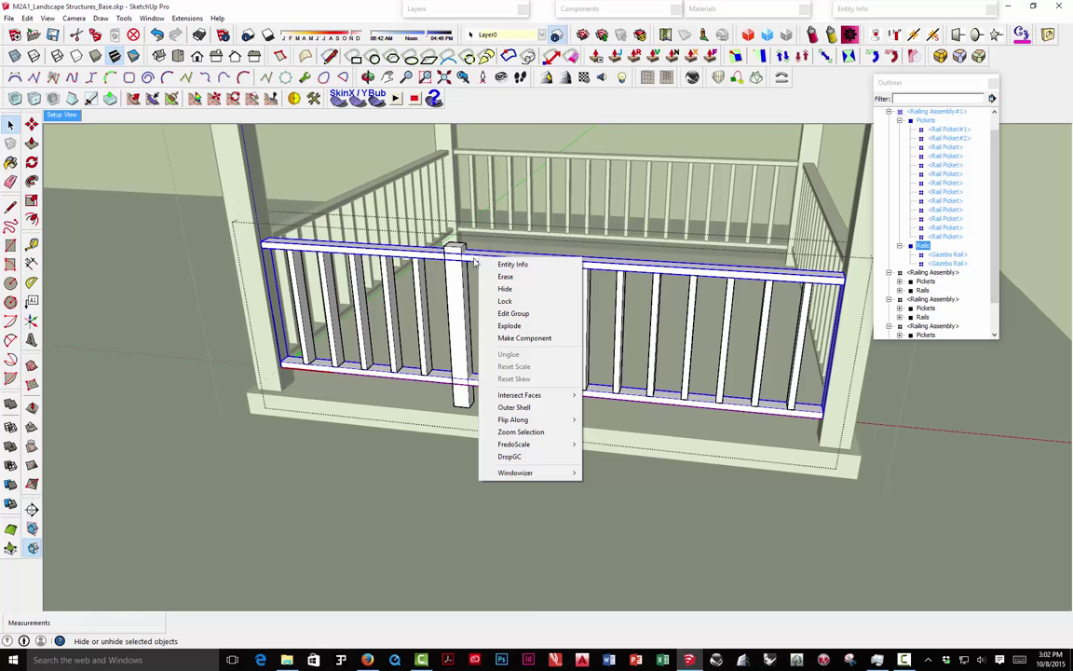
pyautogui.press('Escape')
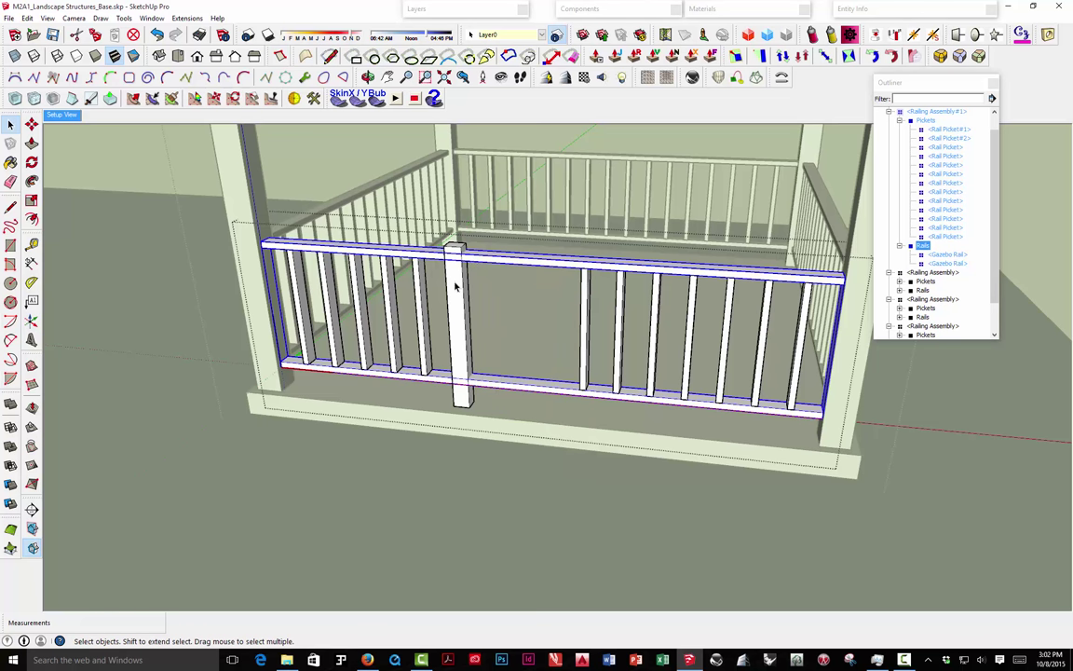
pyautogui.keyDown('shift'); pyautogui.click(456, 287); pyautogui.keyUp('shift')
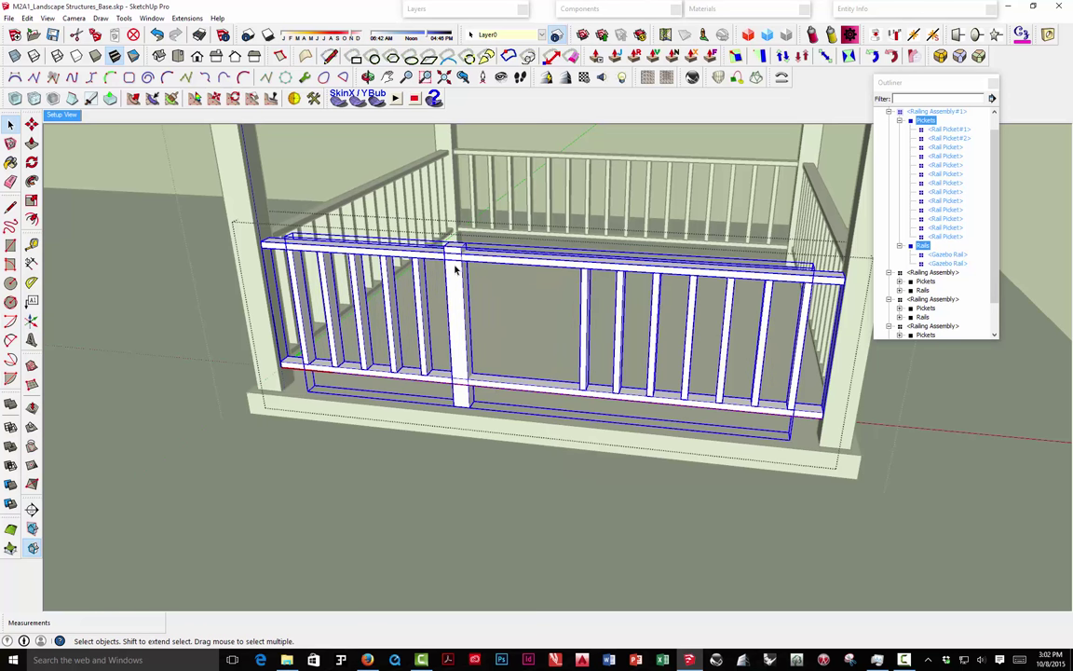
pyautogui.rightClick(456, 269)
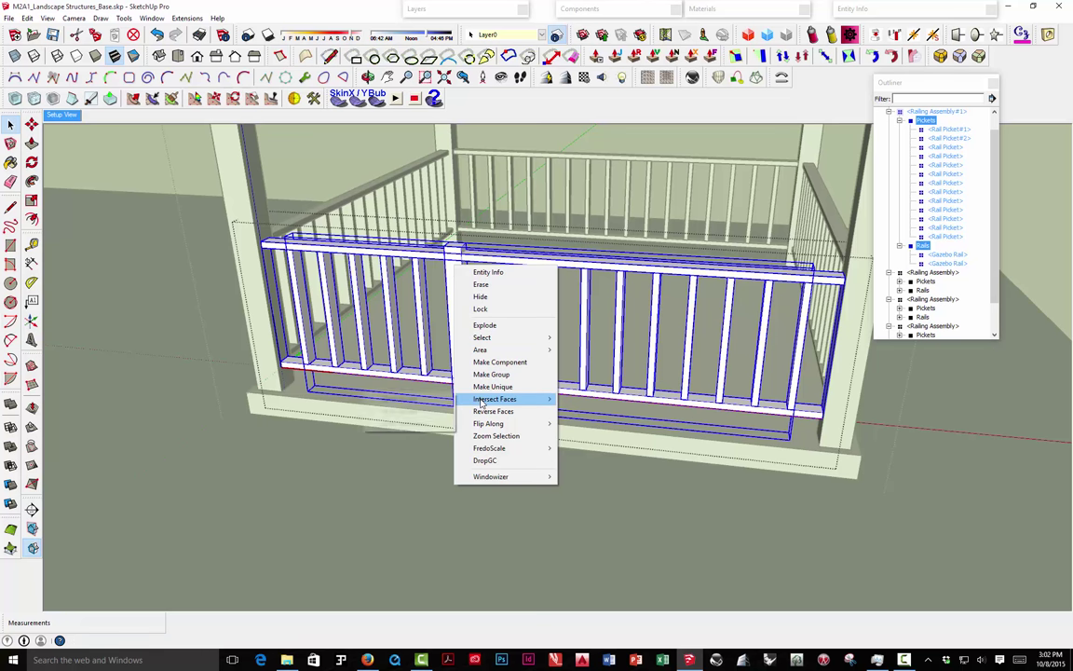
pyautogui.moveTo(481, 401)
pyautogui.click(402, 423)
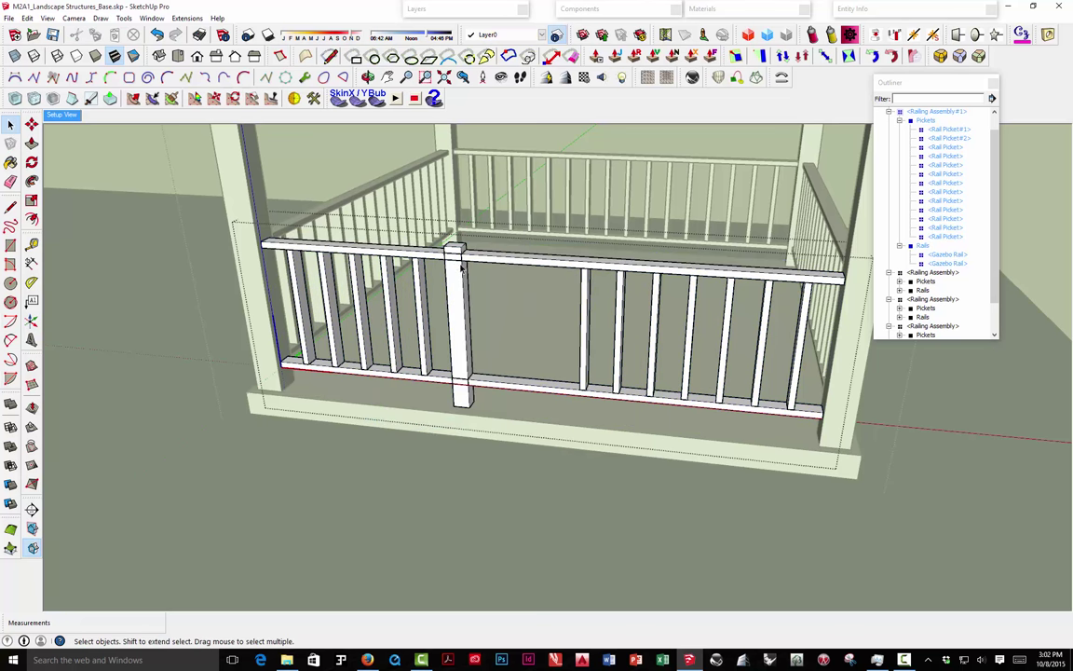
# Open the Rails group to inspect the rails where the enlarged post crosses them, and close it again.
pyautogui.scroll(5, 460, 267)
pyautogui.moveTo(459, 267); pyautogui.dragTo(477, 247, button='middle')
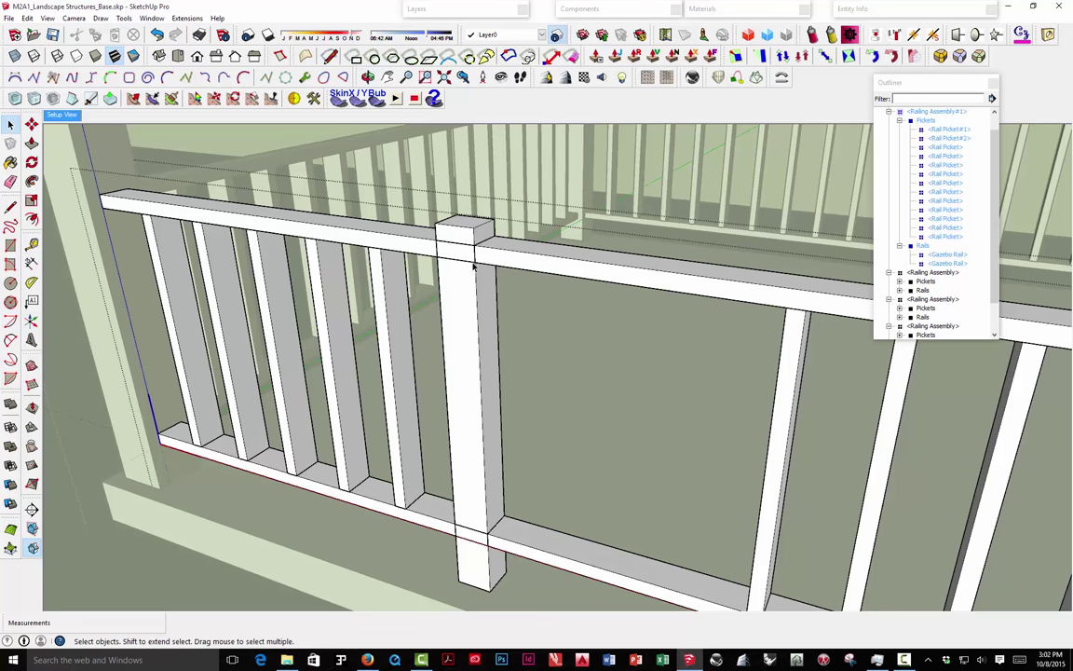
pyautogui.click(501, 238)
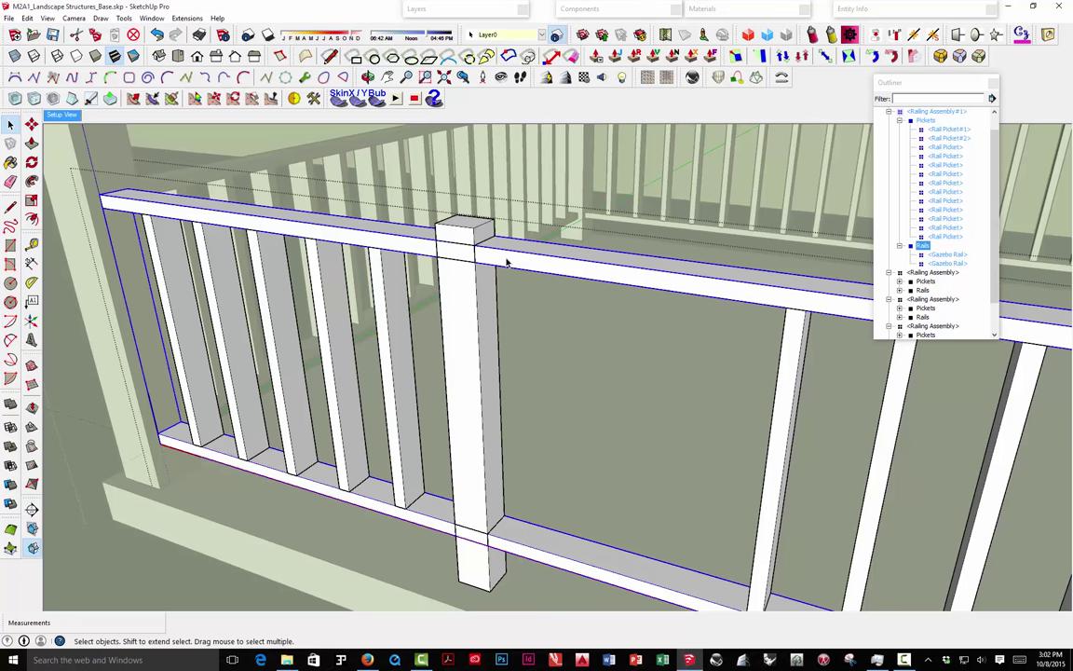
pyautogui.doubleClick(507, 263)
pyautogui.scroll(-2, 495, 263)
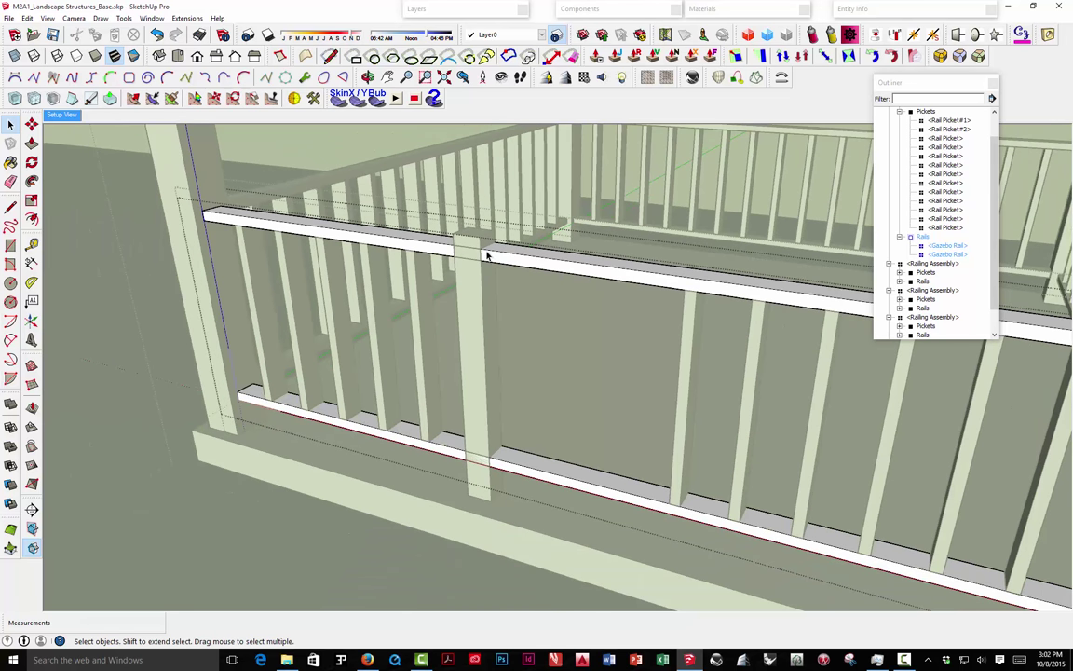
pyautogui.scroll(-3, 483, 251)
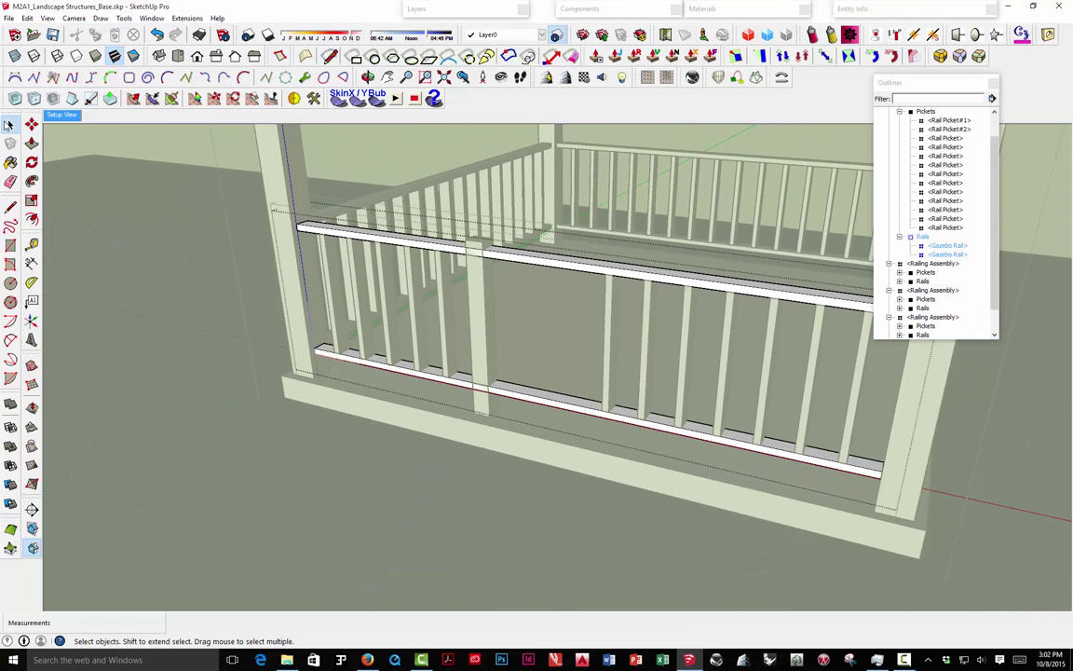
pyautogui.click(515, 226)
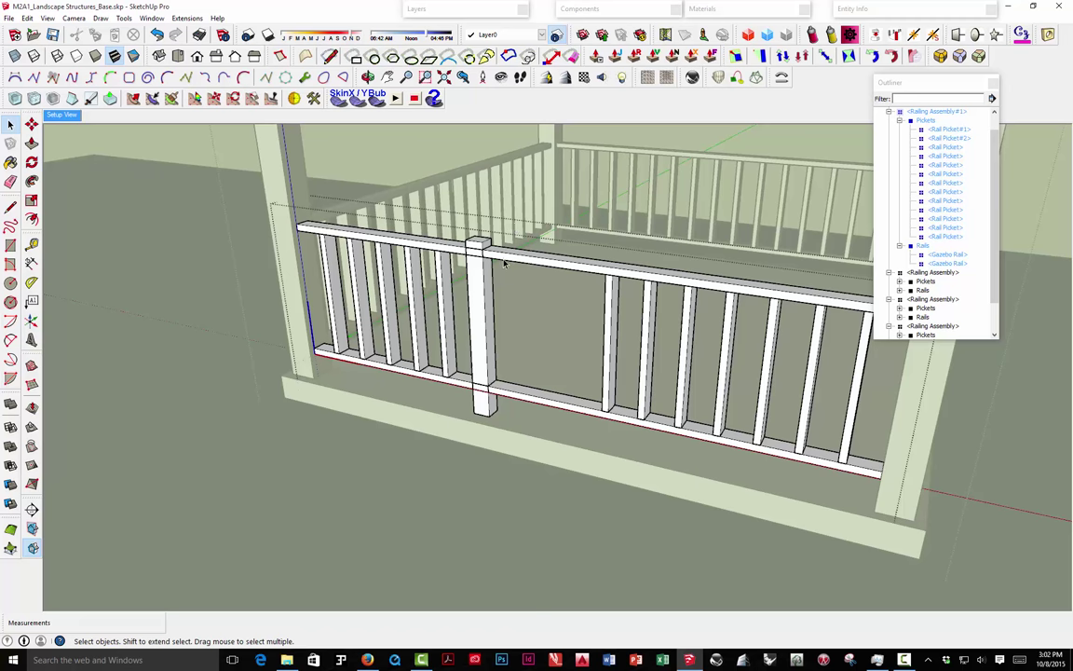
# Copy the enlarged post within the Pickets group about 2' 3 1/2" along the rails to the other side of the opening.
pyautogui.moveTo(504, 265); pyautogui.dragTo(376, 319, button='middle')
pyautogui.scroll(2, 496, 342)
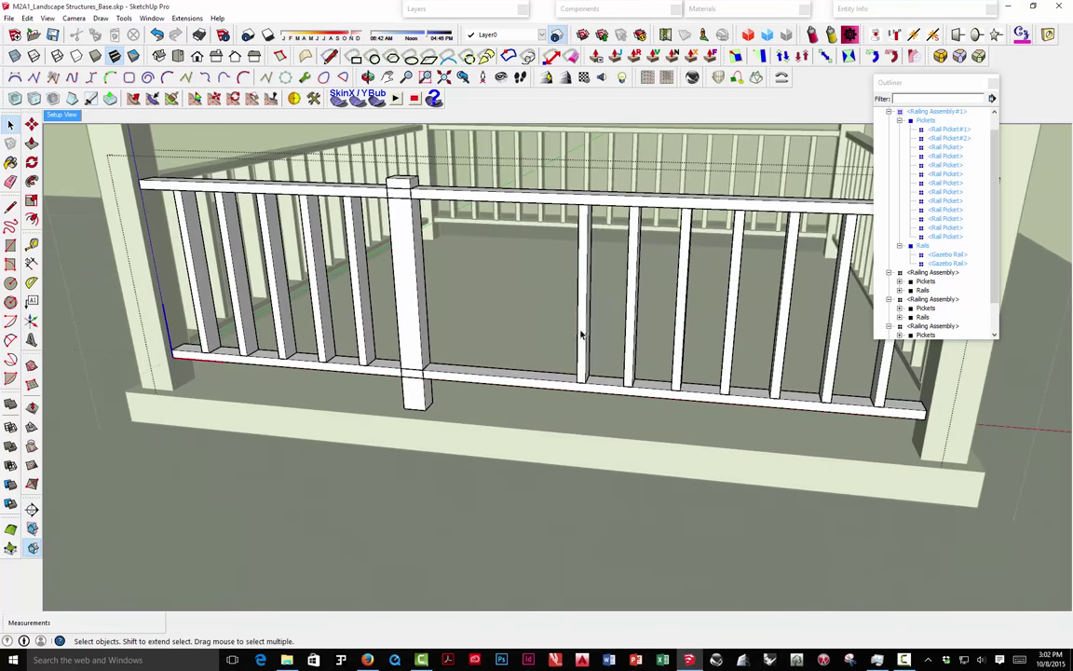
pyautogui.click(425, 398)
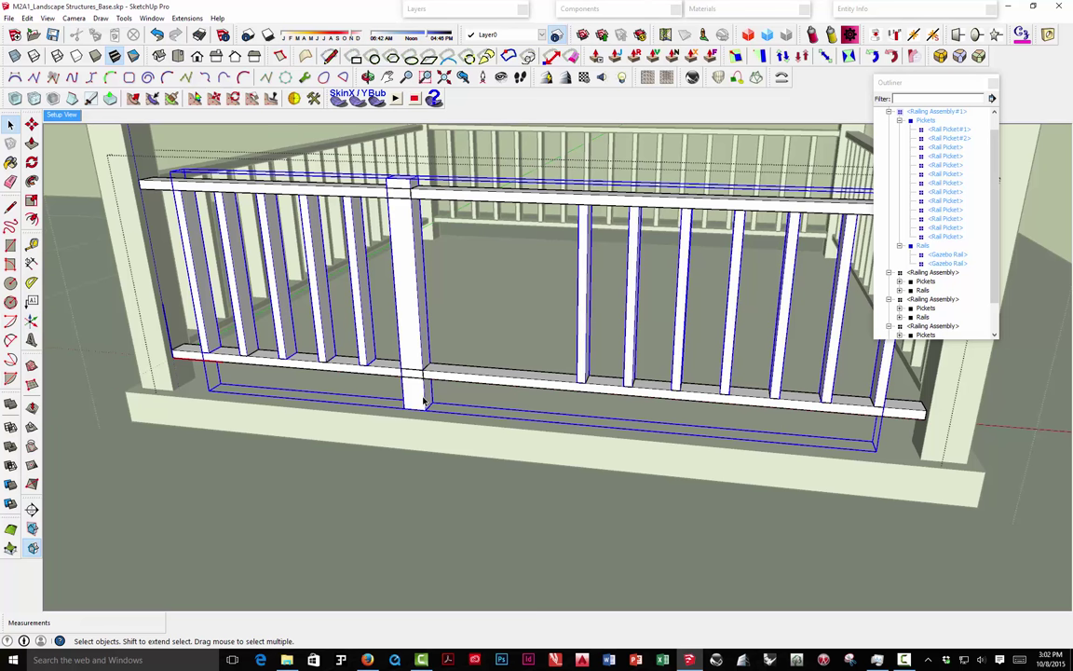
pyautogui.doubleClick(421, 396)
pyautogui.click(418, 393)
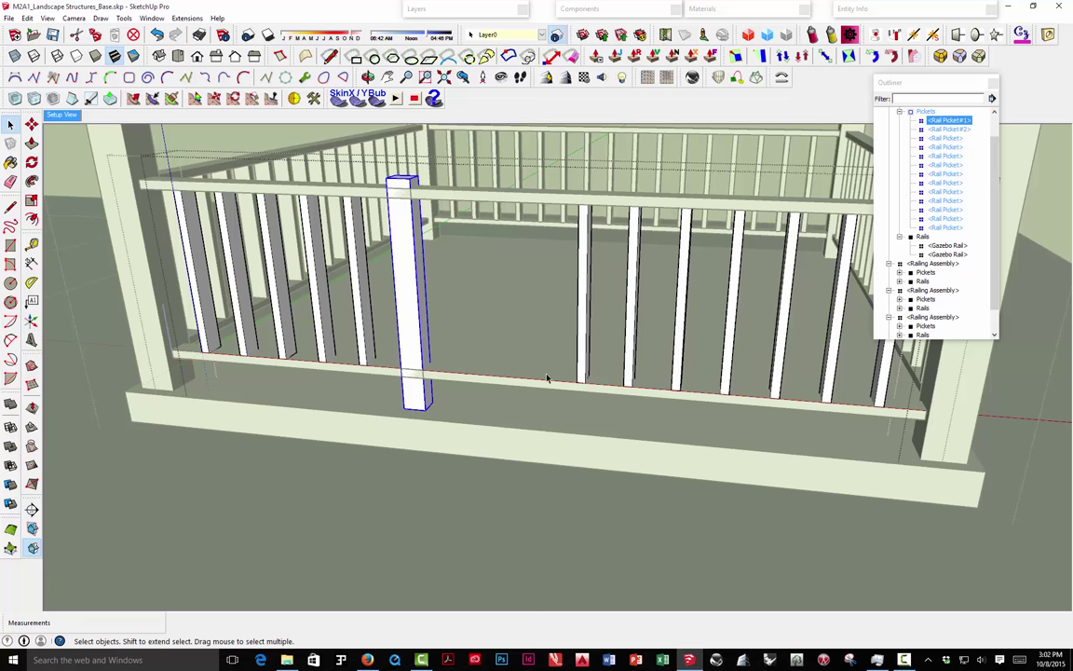
pyautogui.press('m')
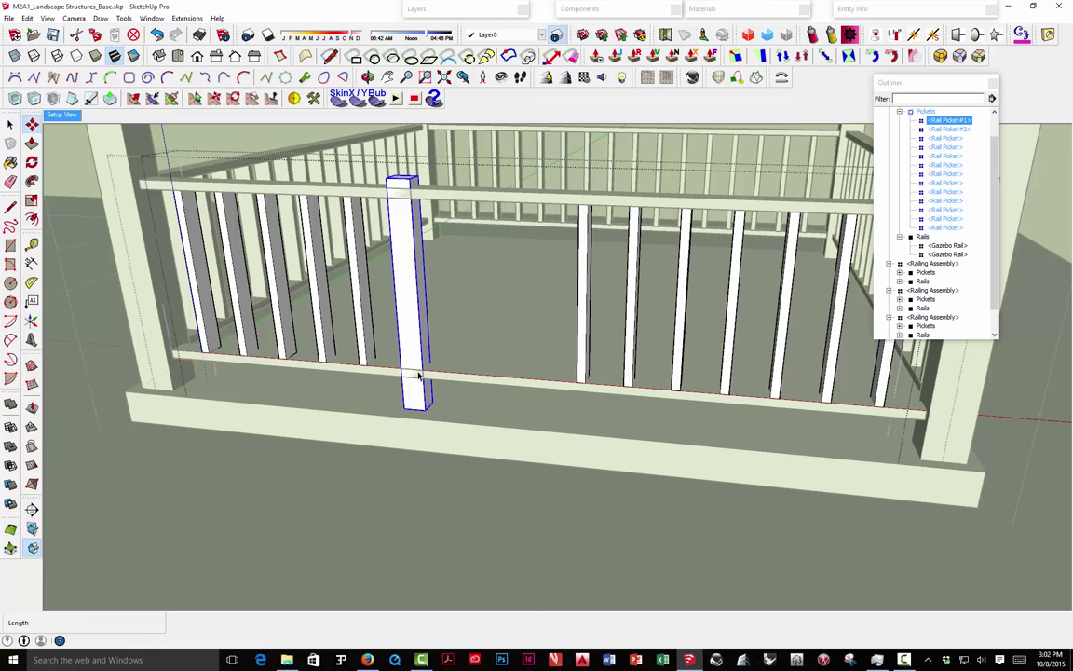
pyautogui.click(424, 371)
pyautogui.press('ctrl')
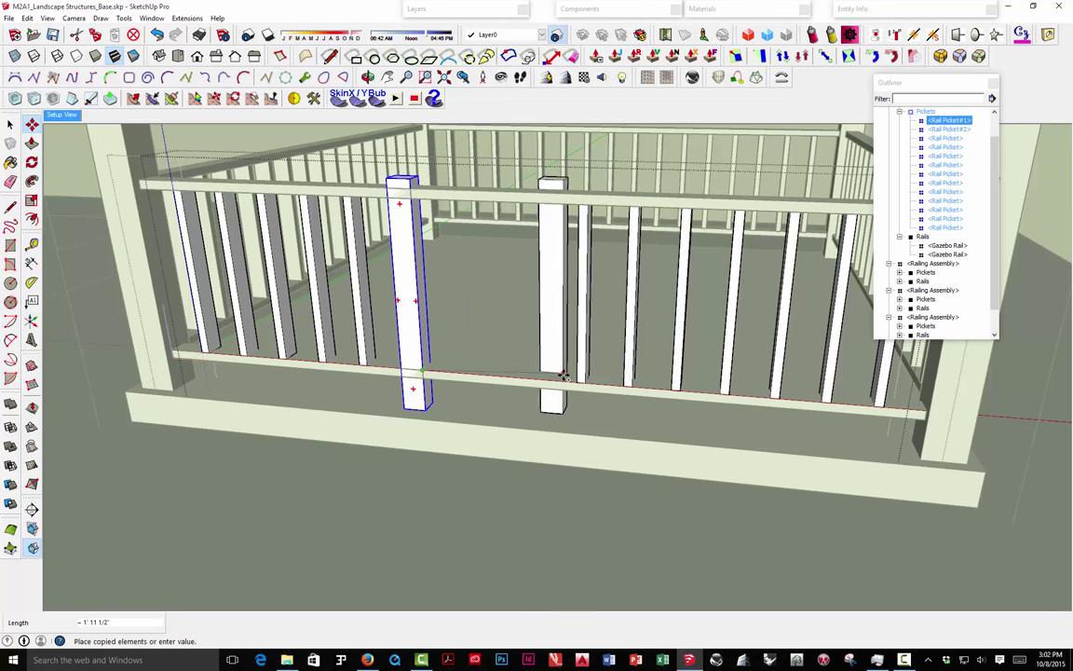
pyautogui.click(578, 376)
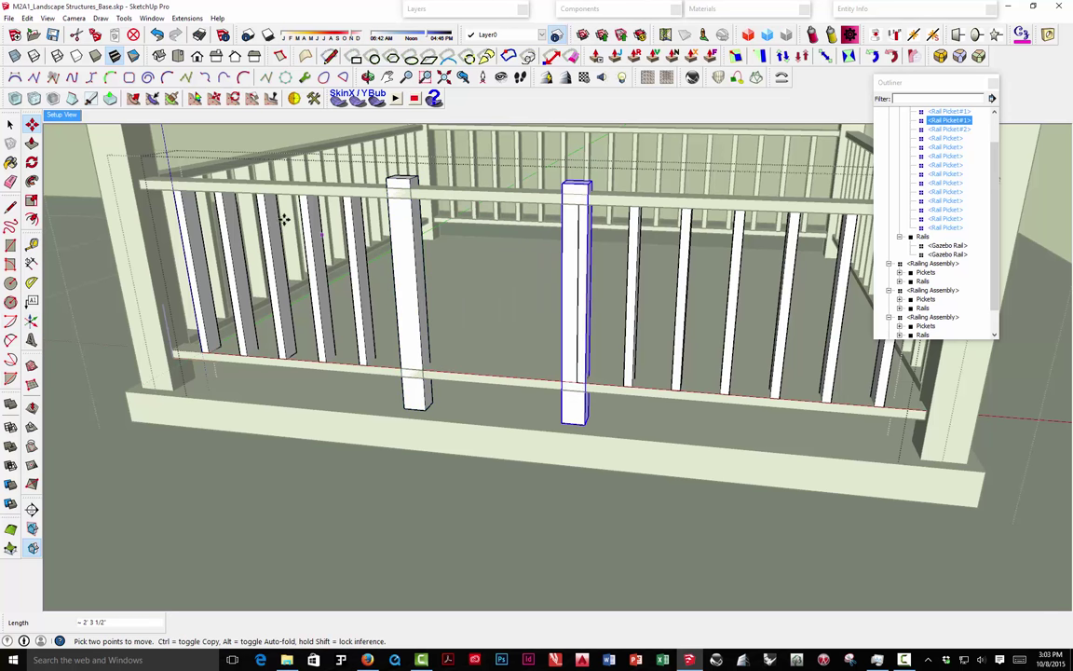
# Delete the thin unique picket overlapped by the copied post on the right side of the opening.
pyautogui.click(11, 126)
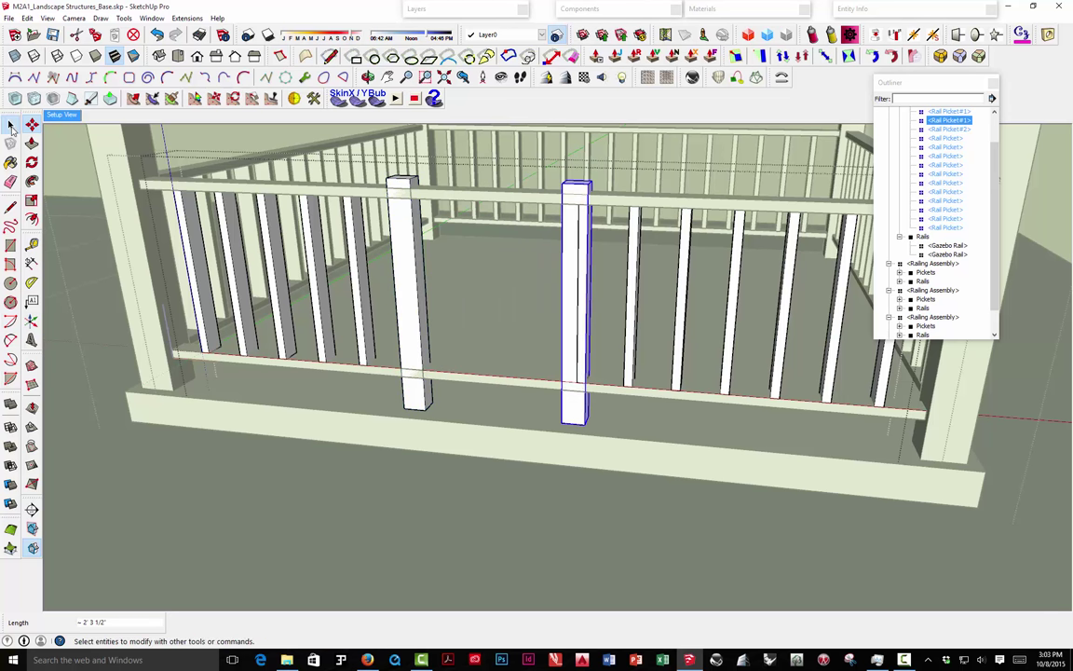
pyautogui.click(580, 252)
pyautogui.click(569, 264)
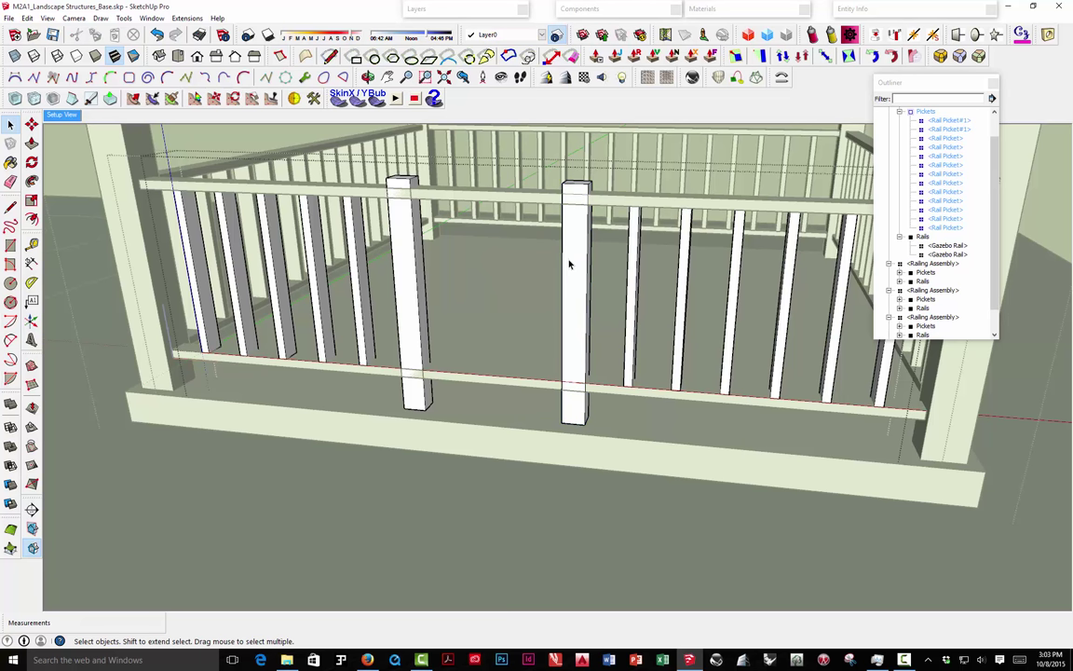
# Close the Pickets group and intersect the faces of all pickets and rails again to include the copied post.
pyautogui.doubleClick(600, 158)
pyautogui.hotkey('ctrl', 'a')
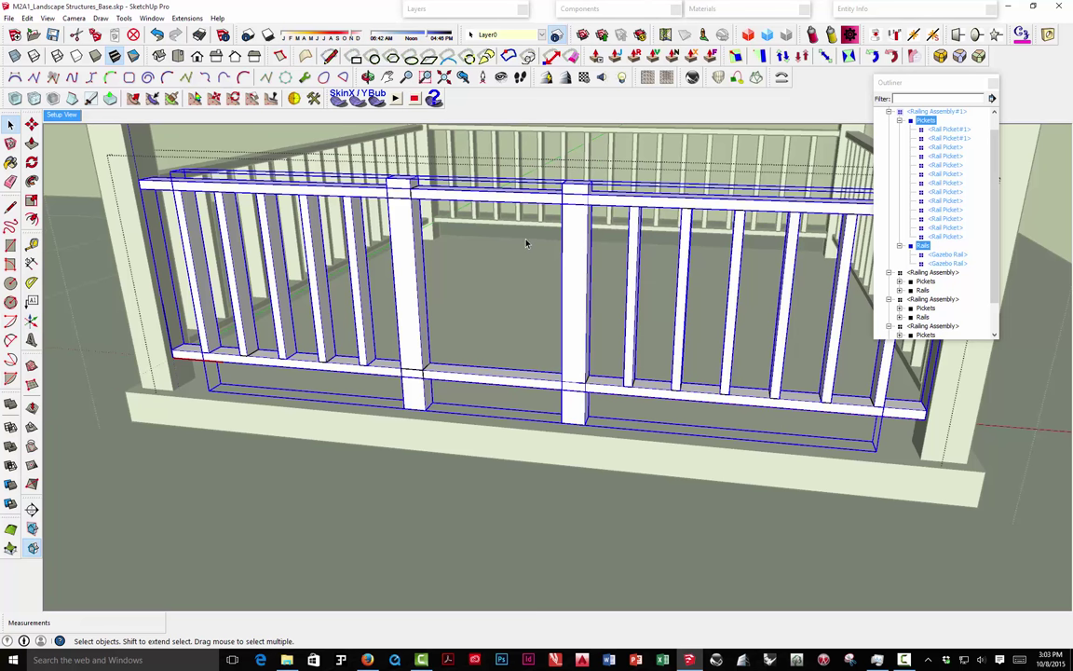
pyautogui.rightClick(579, 196)
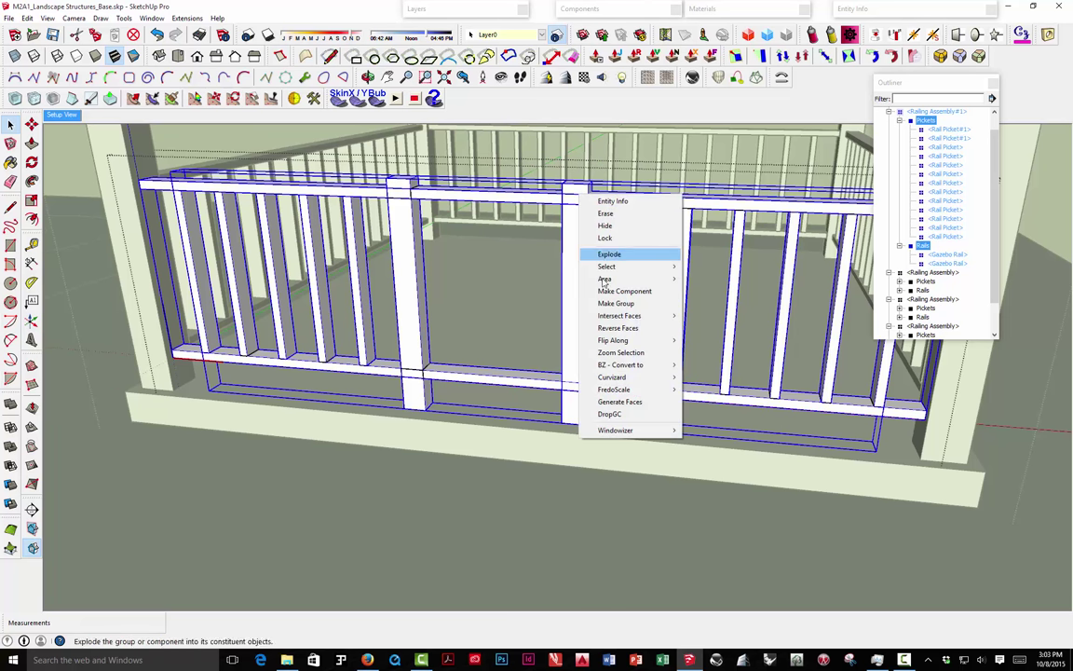
pyautogui.moveTo(618, 315)
pyautogui.click(552, 341)
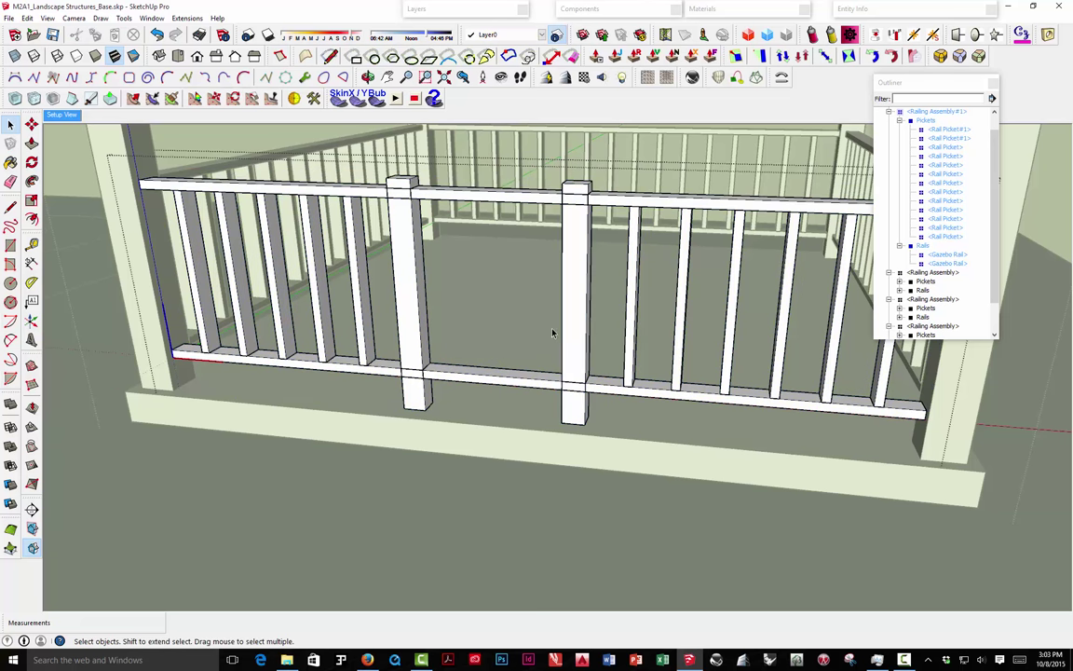
pyautogui.click(431, 179)
pyautogui.moveTo(431, 179); pyautogui.dragTo(503, 184, button='middle')
pyautogui.click(479, 196)
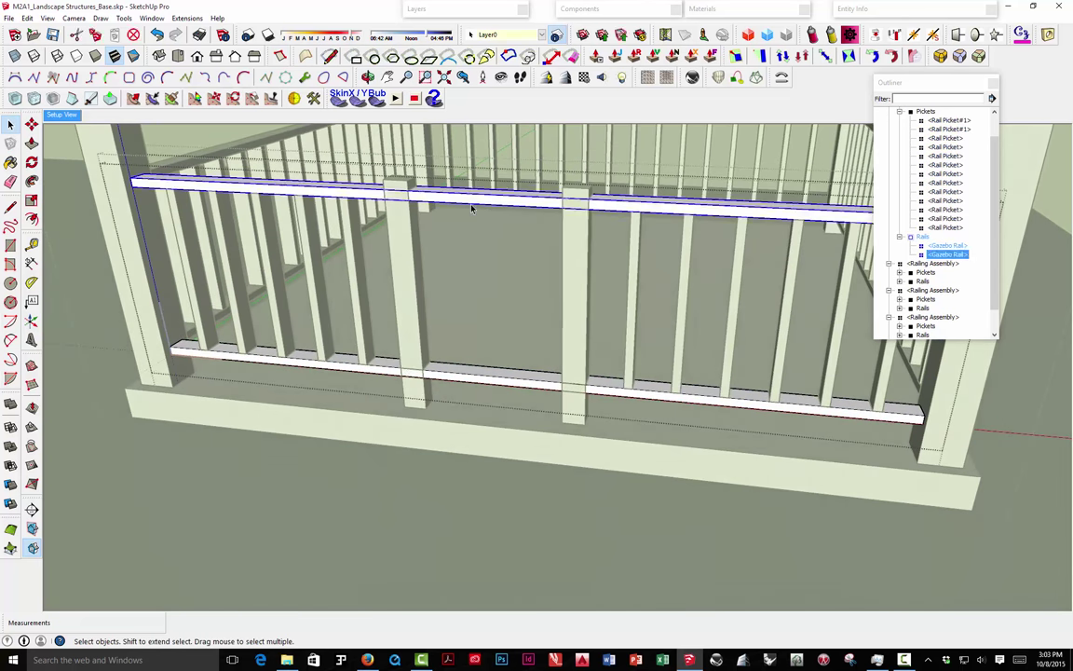
pyautogui.tripleClick(472, 204)
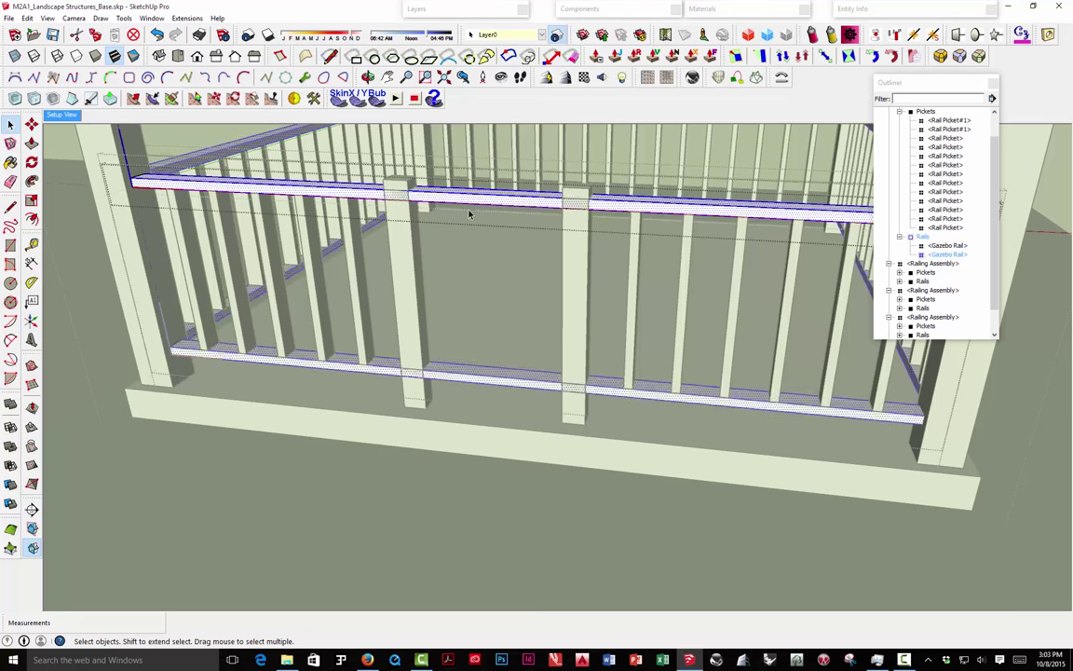
pyautogui.scroll(-3, 471, 211)
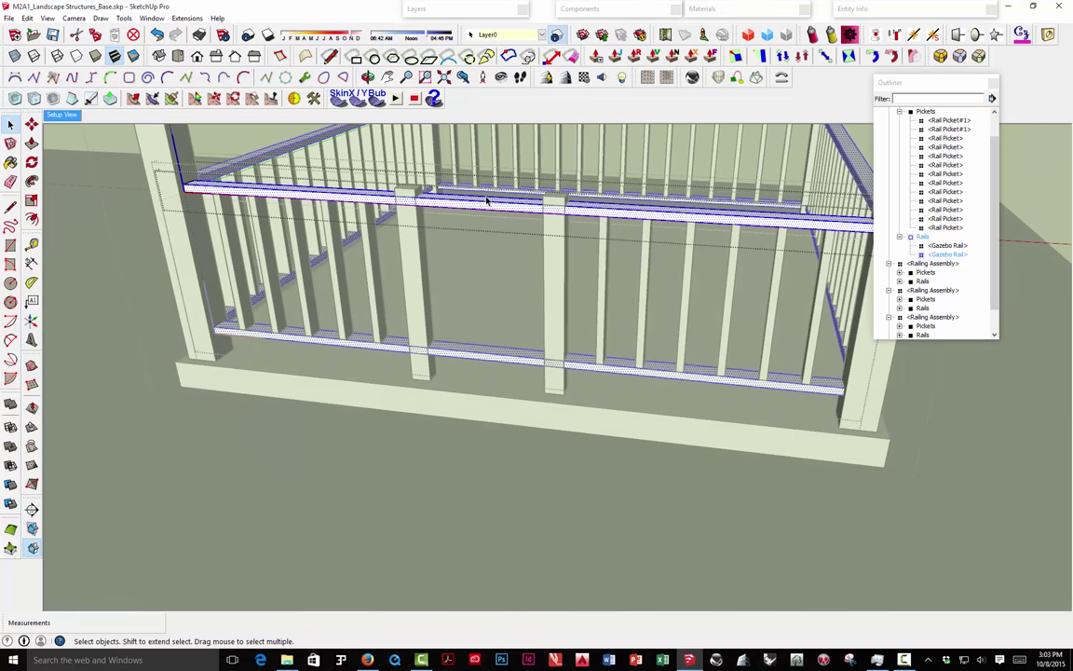
pyautogui.rightClick(511, 179)
pyautogui.click(559, 181)
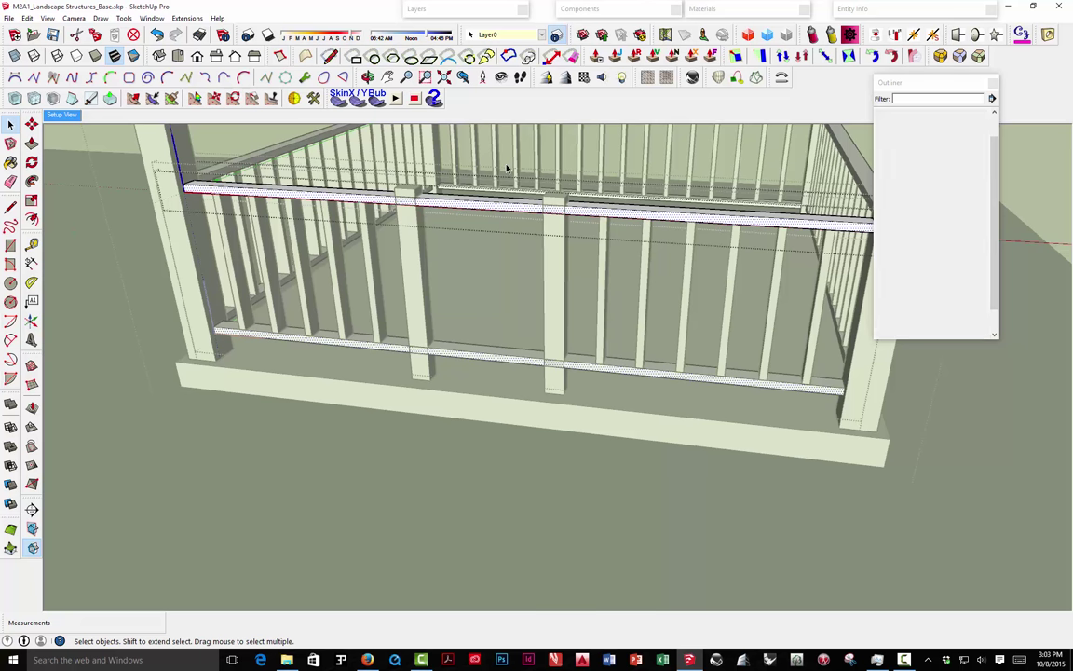
# Explode the Rails group and both of its Gazebo Rail components into loose geometry within the unique railing assembly.
pyautogui.click(477, 203)
pyautogui.rightClick(428, 179)
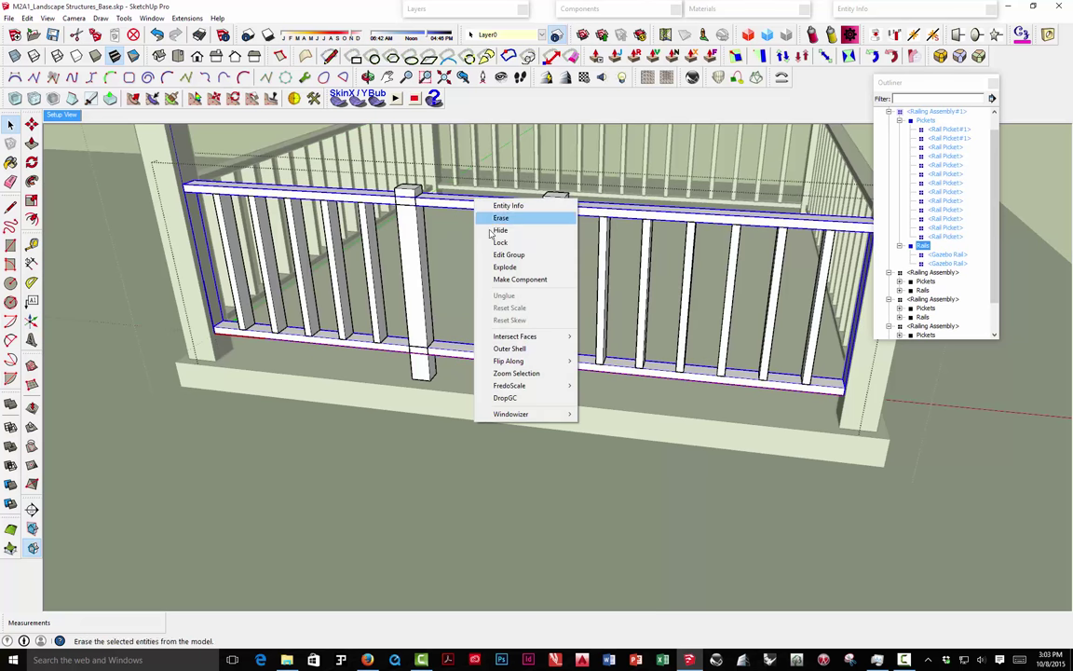
pyautogui.click(470, 241)
pyautogui.rightClick(488, 207)
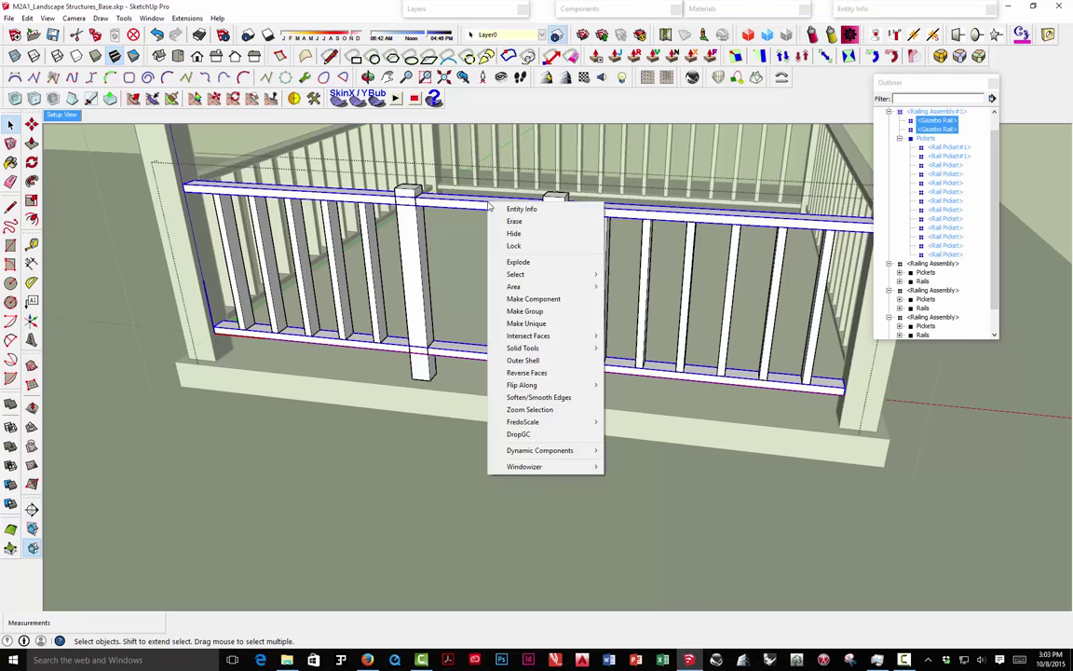
pyautogui.click(511, 263)
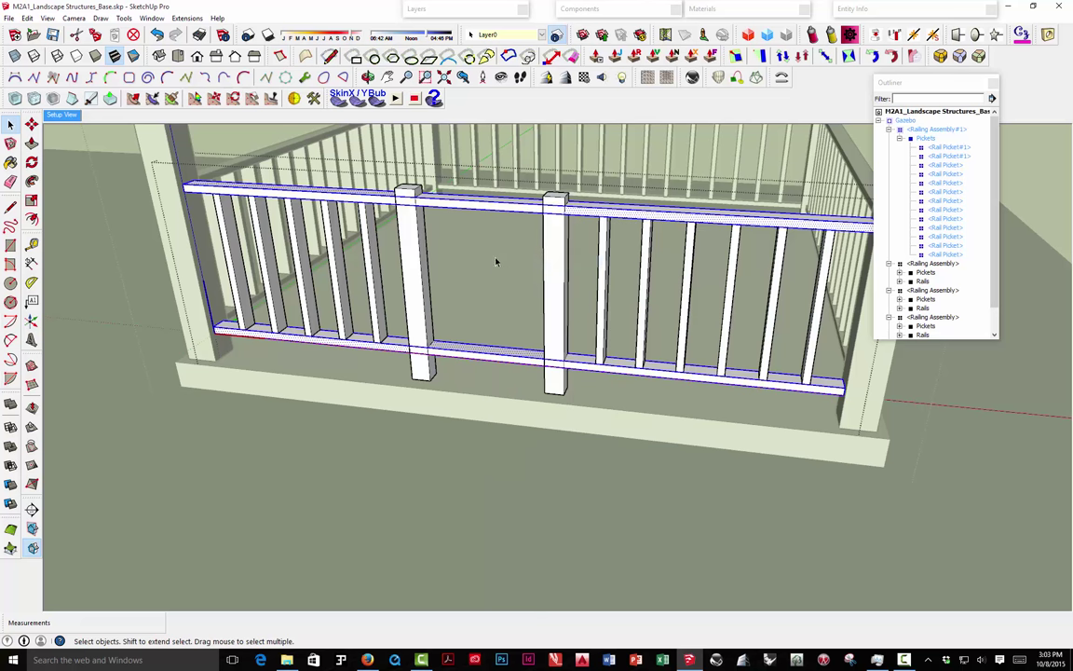
# Select the top rail section between the two enlarged posts, close the open edits, and reopen the unique railing assembly.
pyautogui.click(445, 231)
pyautogui.click(494, 217)
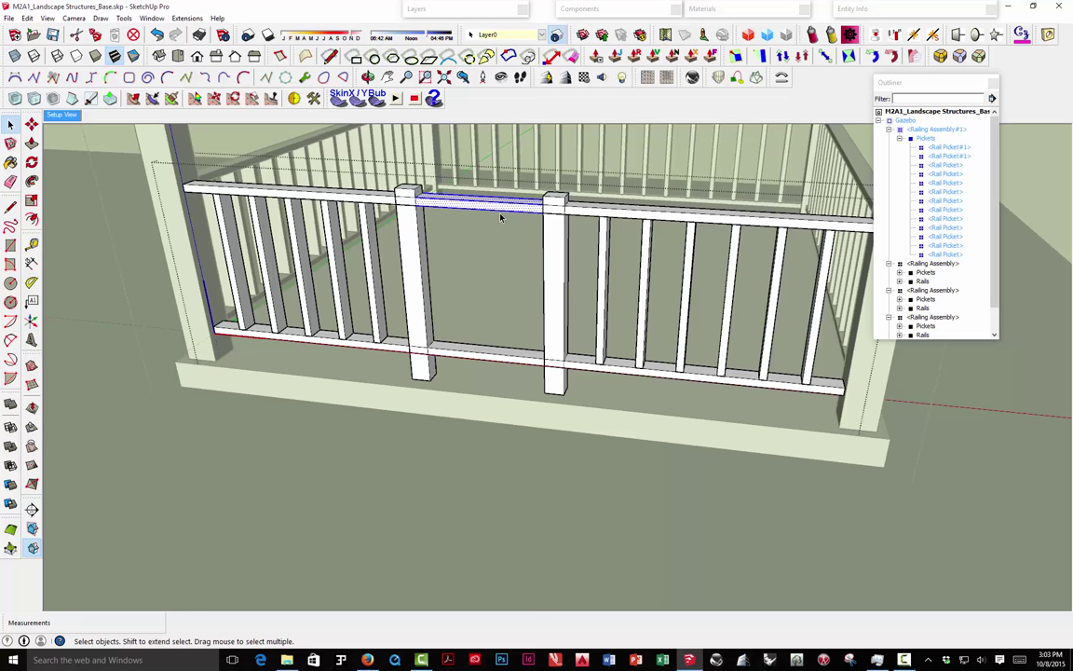
pyautogui.press('Escape')
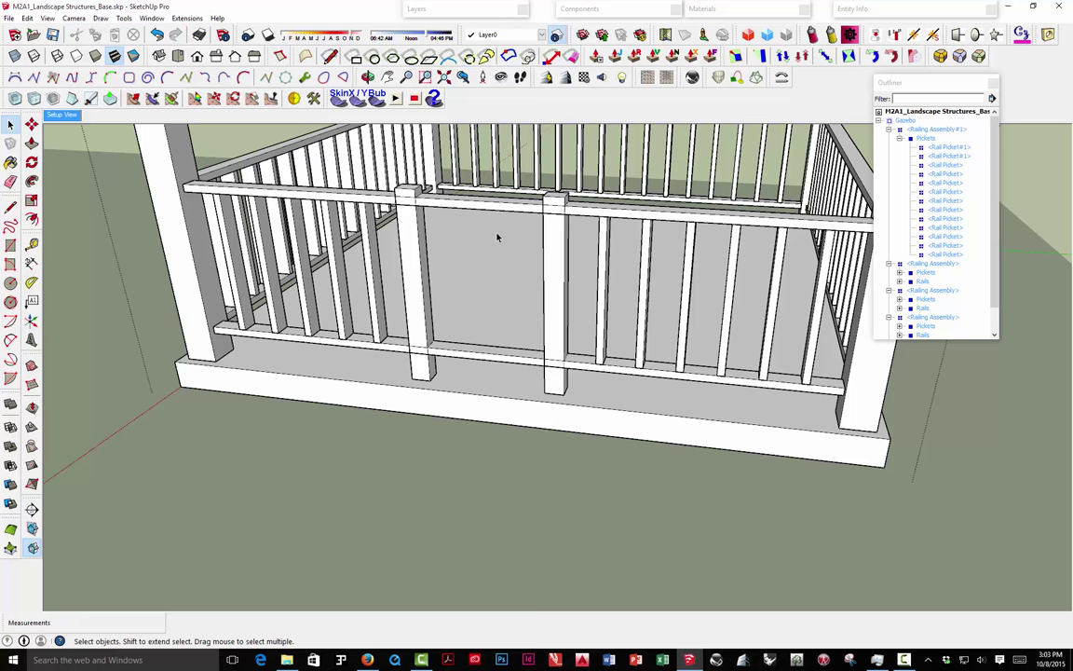
pyautogui.click(502, 358)
pyautogui.doubleClick(501, 358)
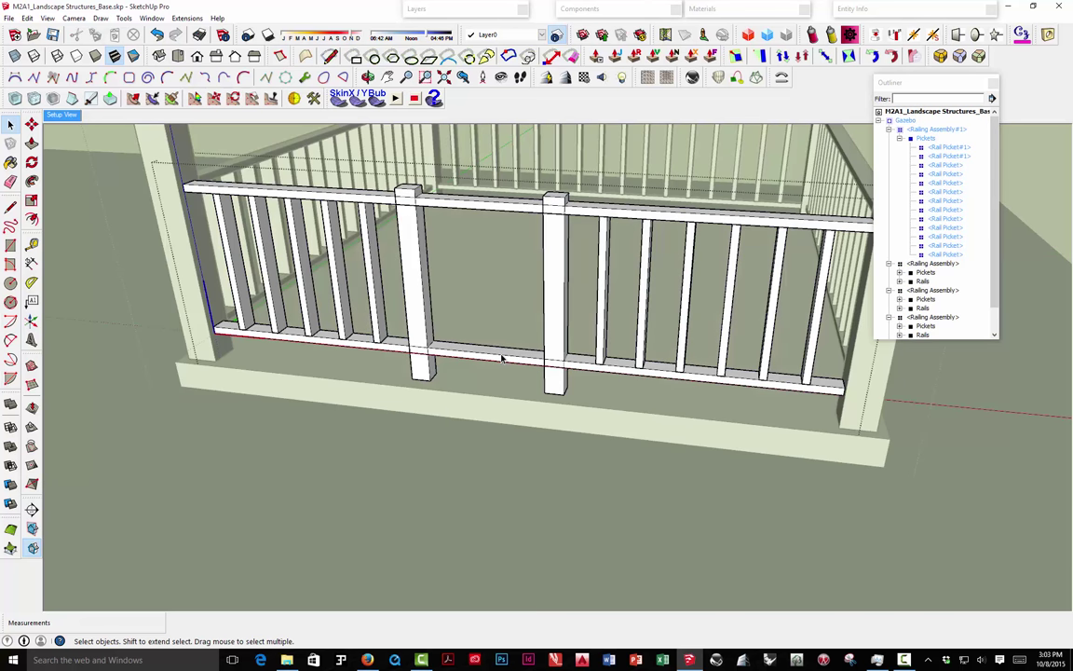
# Delete the bottom and top rail sections between the two enlarged posts inside the unique railing assembly.
pyautogui.press('Escape')
pyautogui.click(503, 312)
pyautogui.press('Escape')
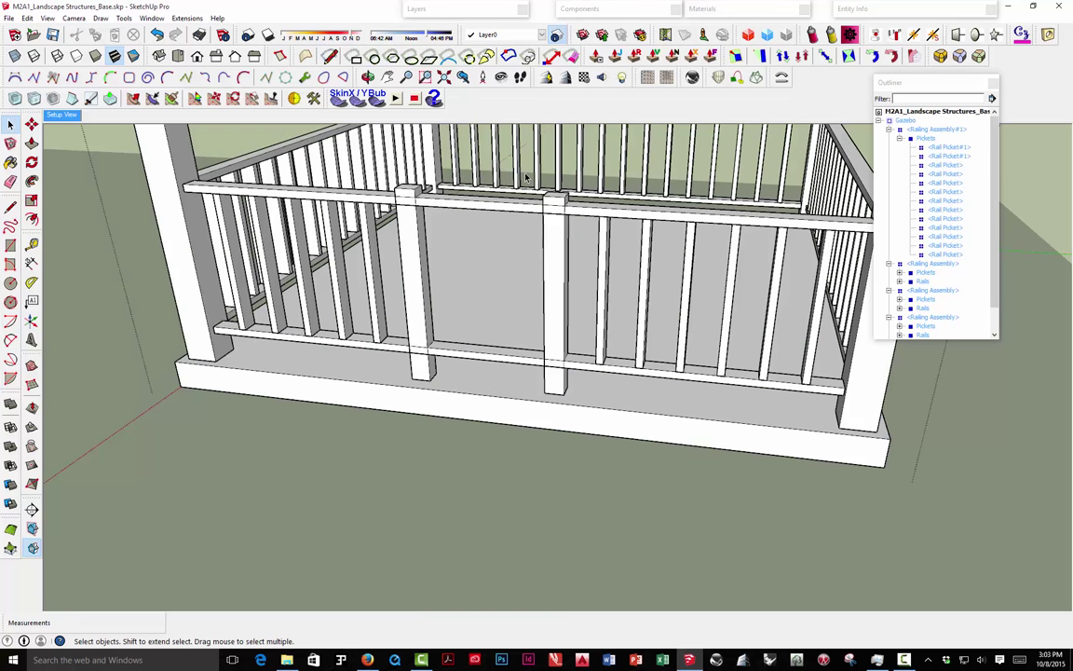
pyautogui.click(506, 359)
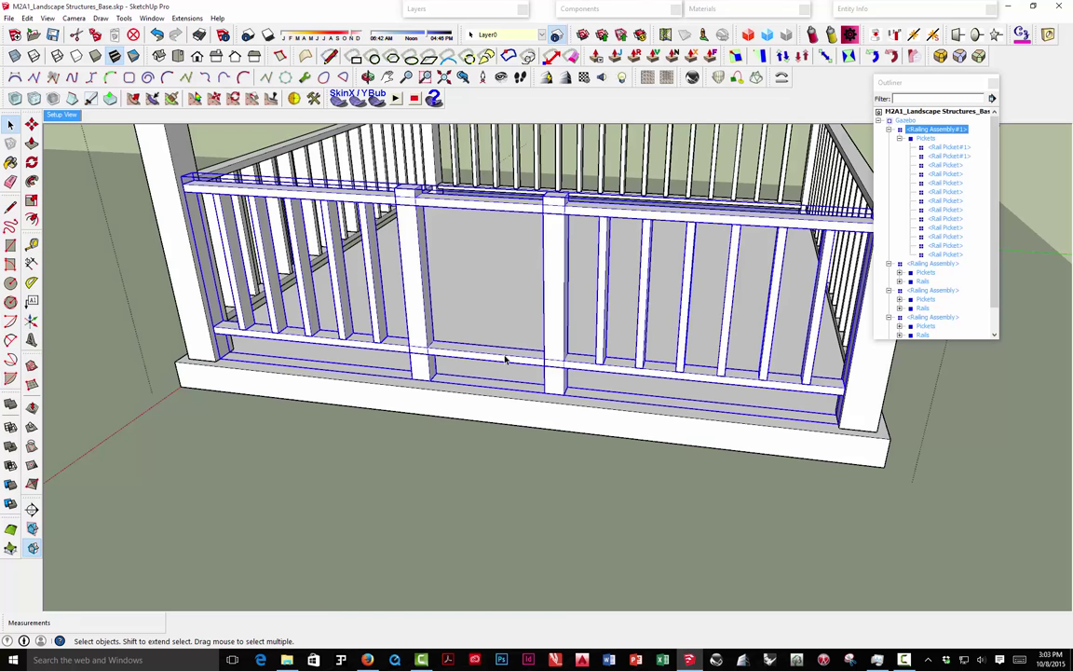
pyautogui.doubleClick(504, 358)
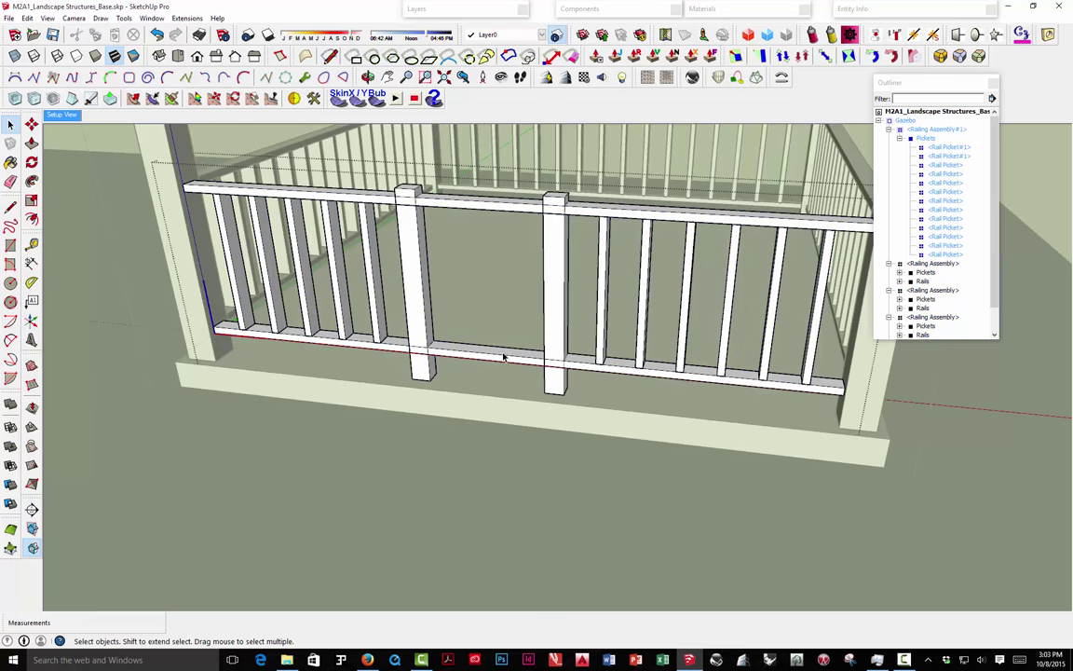
pyautogui.click(504, 357)
pyautogui.doubleClick(493, 355)
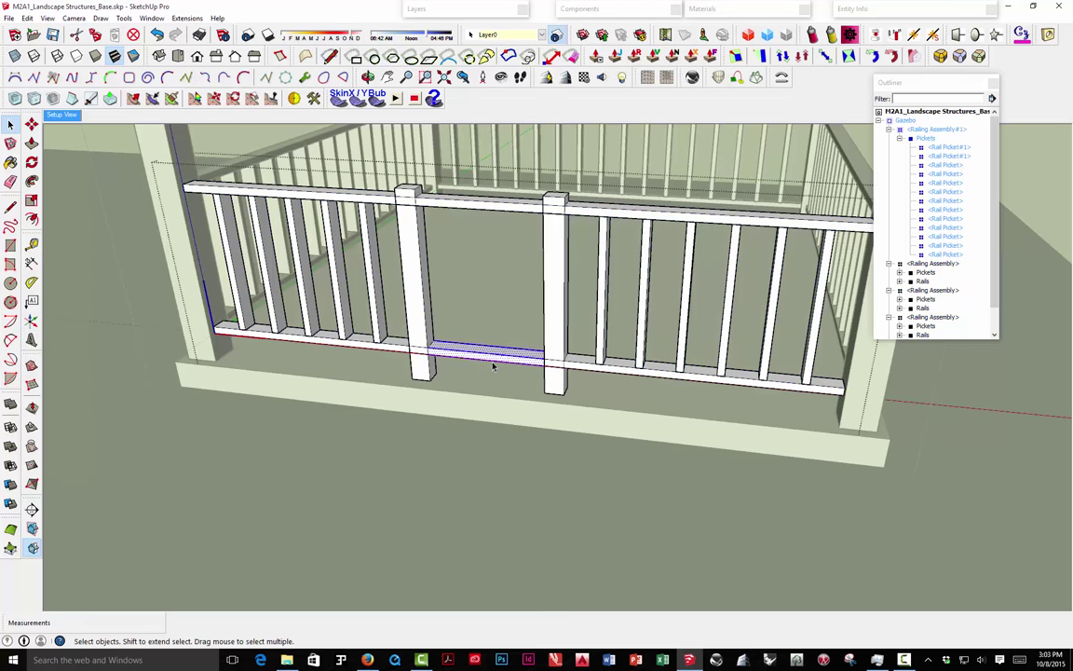
pyautogui.doubleClick(480, 202)
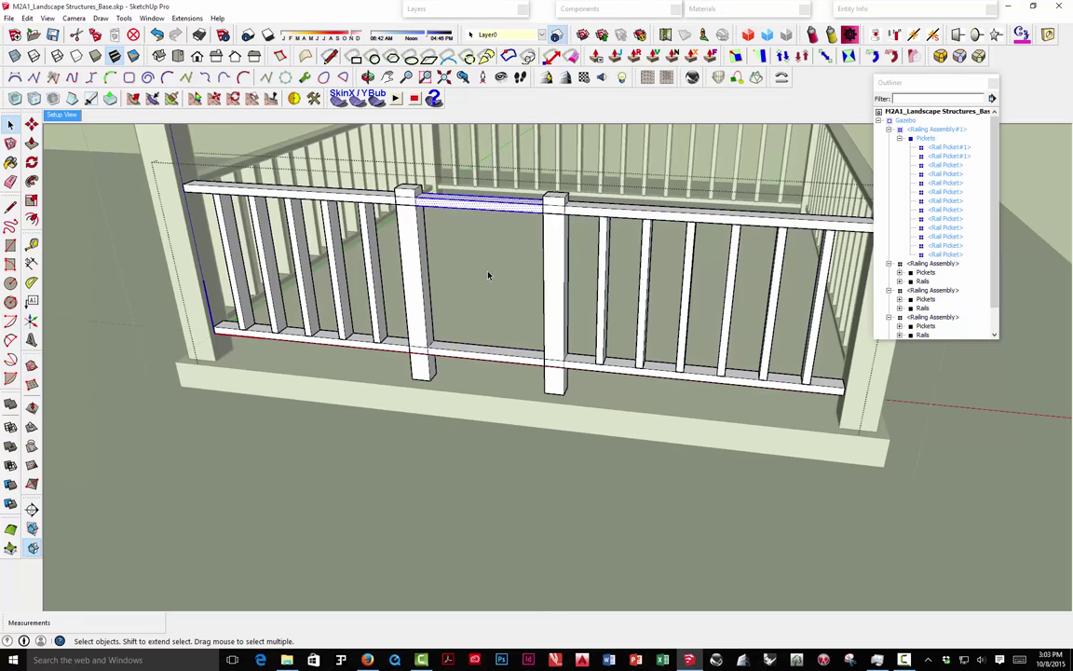
pyautogui.doubleClick(501, 354)
pyautogui.press('Delete')
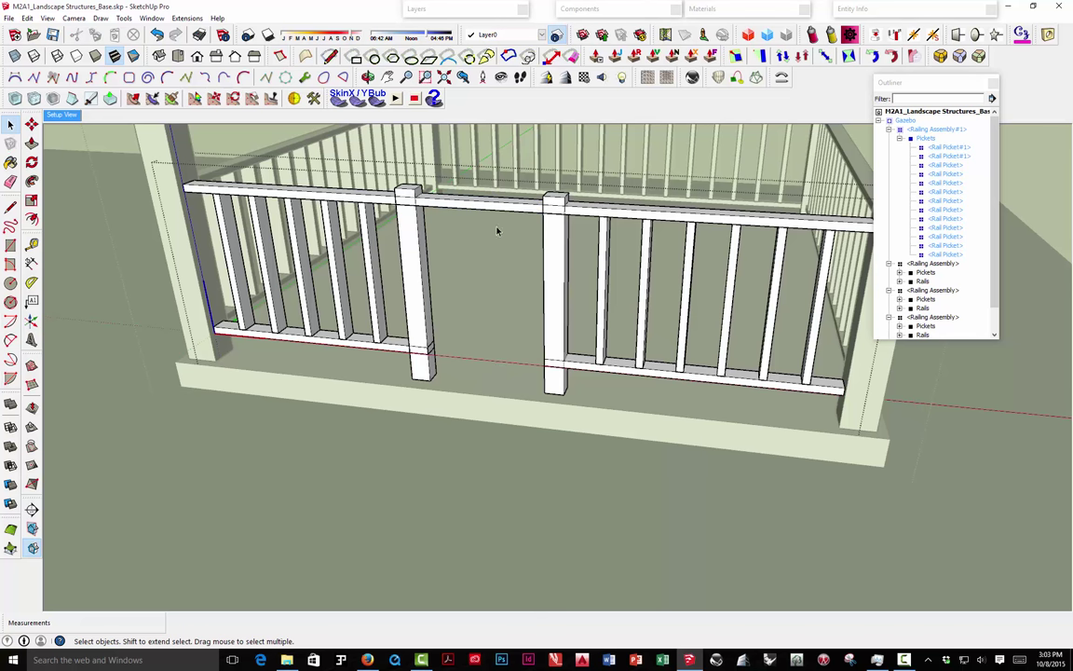
# Delete the leftover rail intersection edges around the lower parts of both enlarged posts.
pyautogui.moveTo(467, 289); pyautogui.dragTo(441, 332, button='middle')
pyautogui.scroll(4, 410, 317)
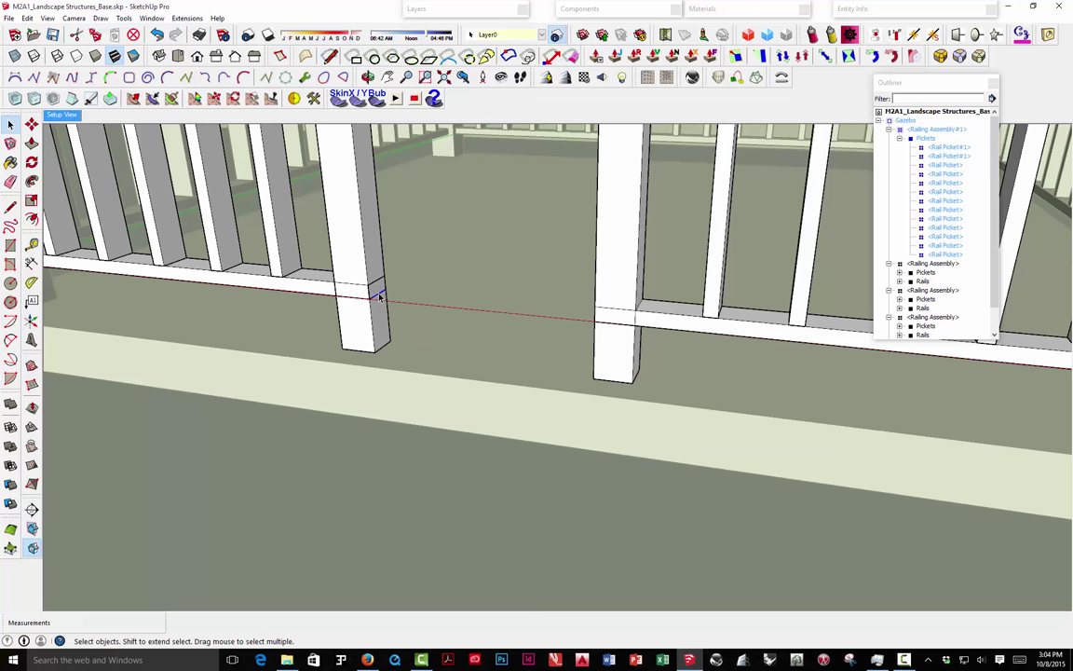
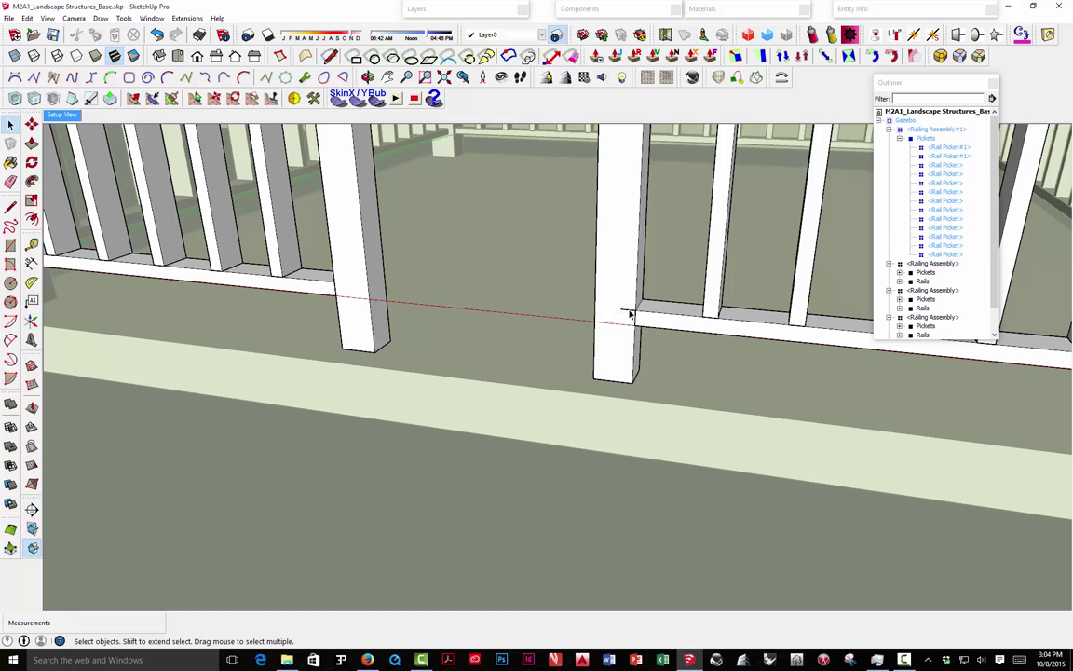
pyautogui.click(634, 326)
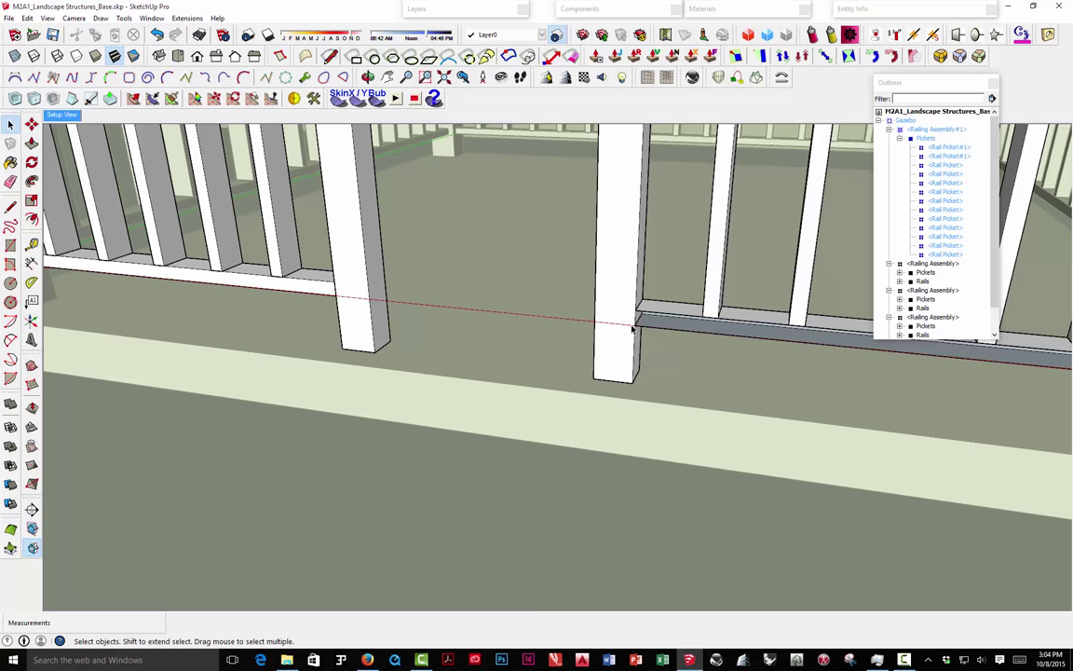
pyautogui.click(615, 329)
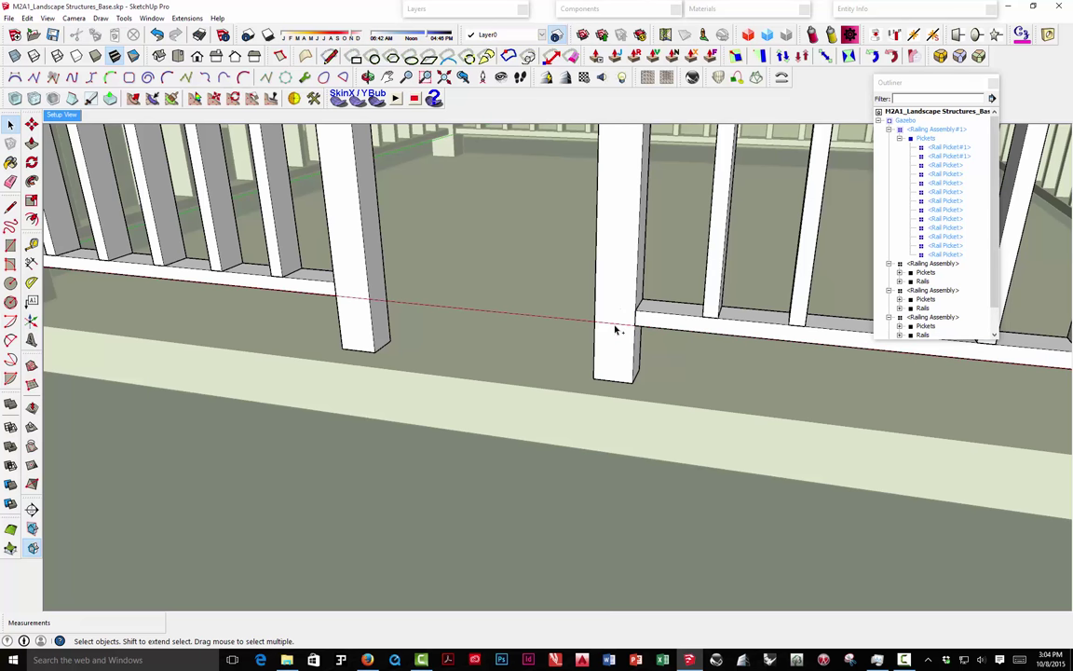
# Delete the leftover rail intersection edges near the tops of both enlarged posts.
pyautogui.scroll(-5, 603, 327)
pyautogui.scroll(5, 607, 230)
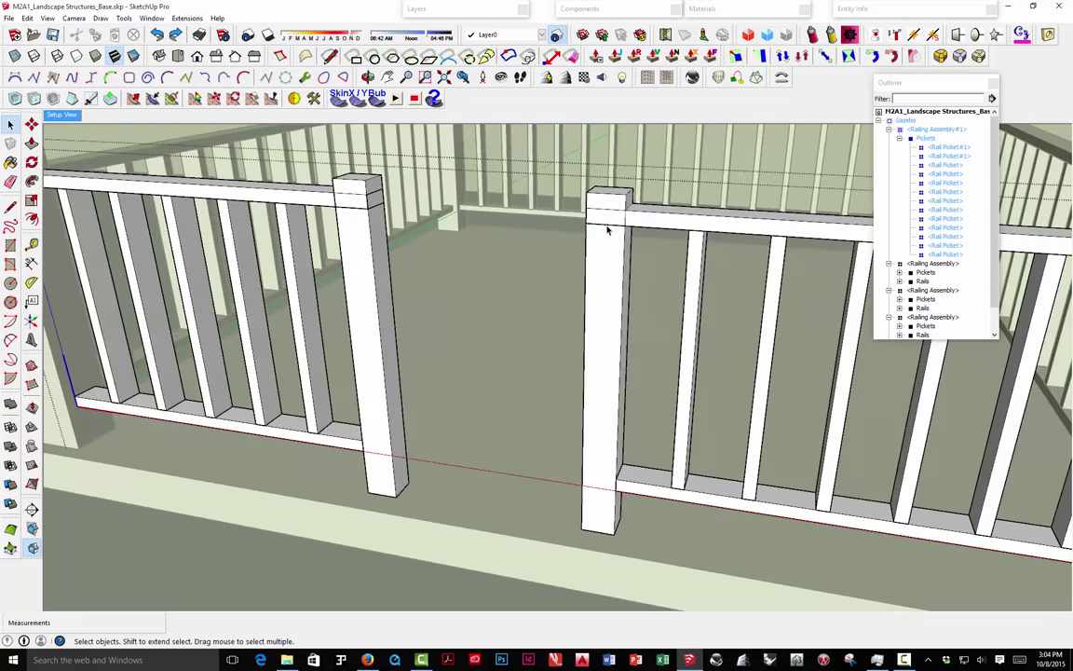
pyautogui.click(622, 222)
pyautogui.click(353, 195)
pyautogui.press('Delete')
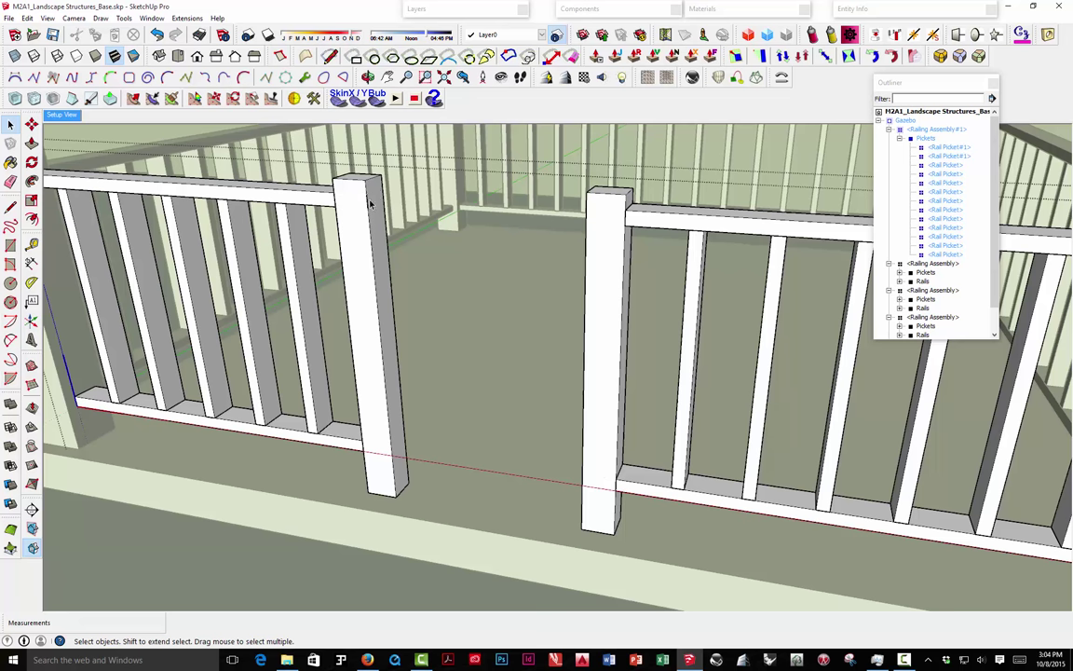
# Try to draw diagonal lines across the left enlarged post's top face from outside its component.
pyautogui.moveTo(378, 220); pyautogui.dragTo(415, 347, button='middle')
pyautogui.scroll(5, 414, 346)
pyautogui.click(31, 139)
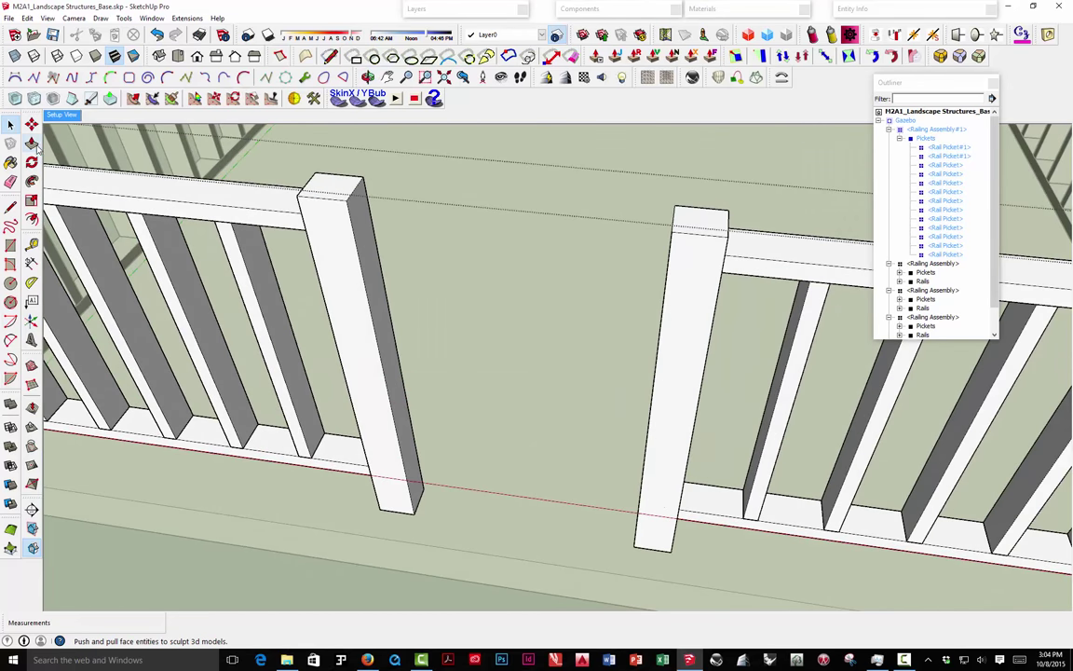
pyautogui.click(10, 206)
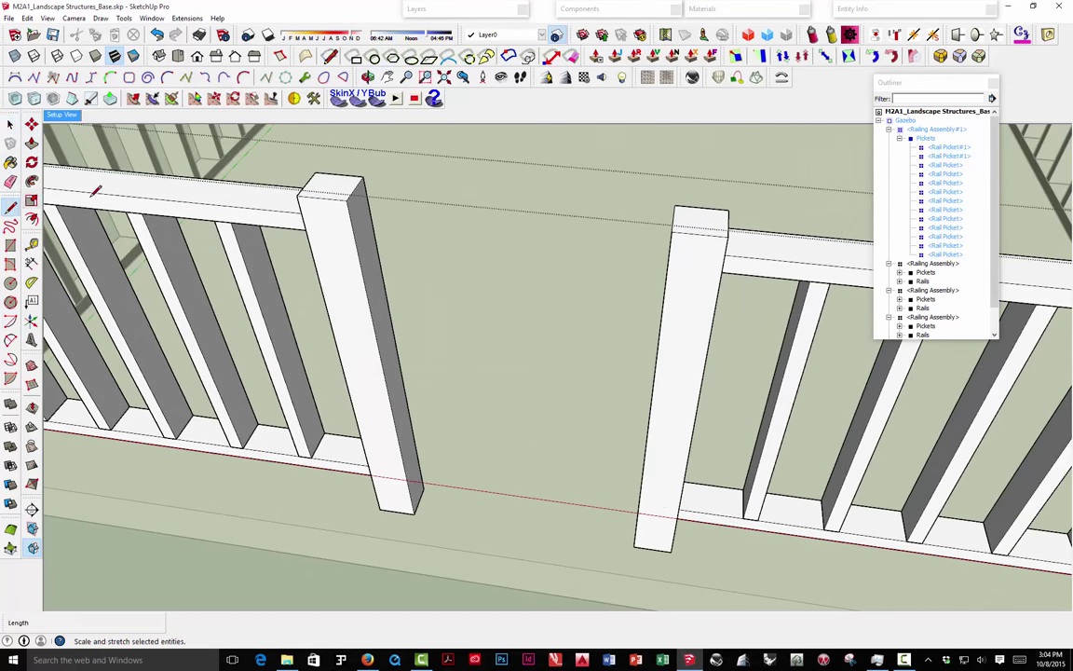
pyautogui.click(317, 168)
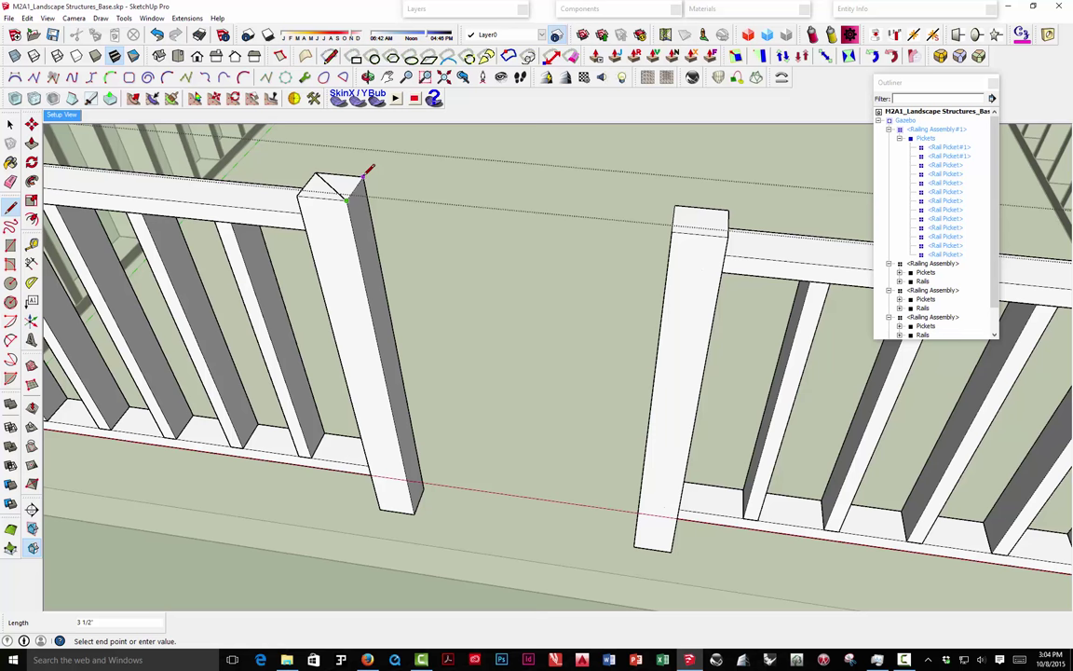
pyautogui.click(357, 173)
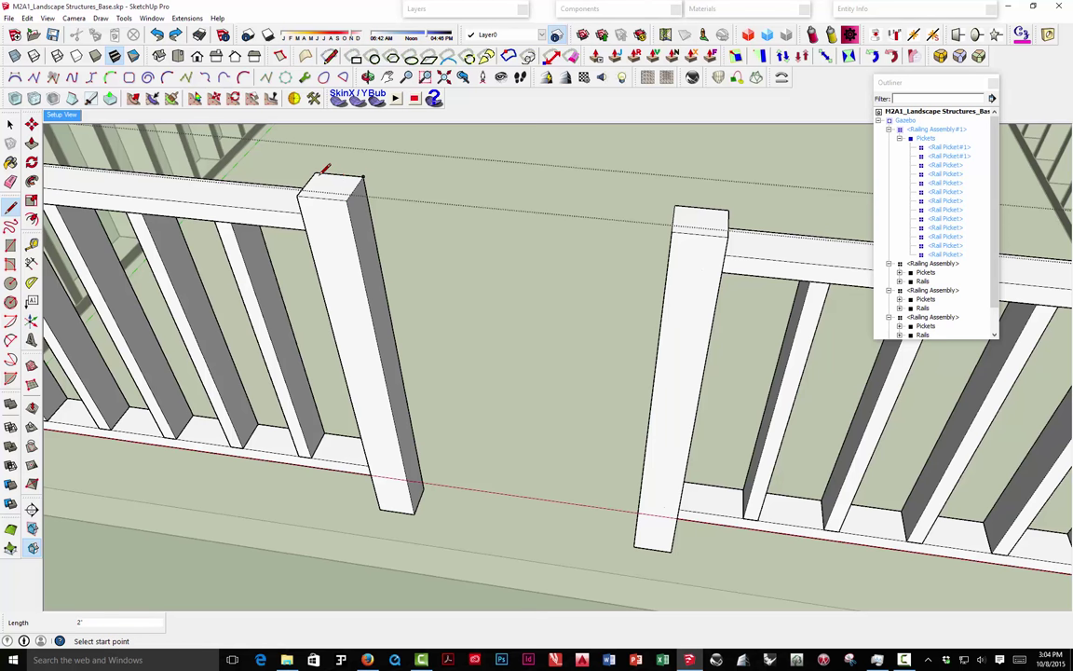
pyautogui.click(335, 177)
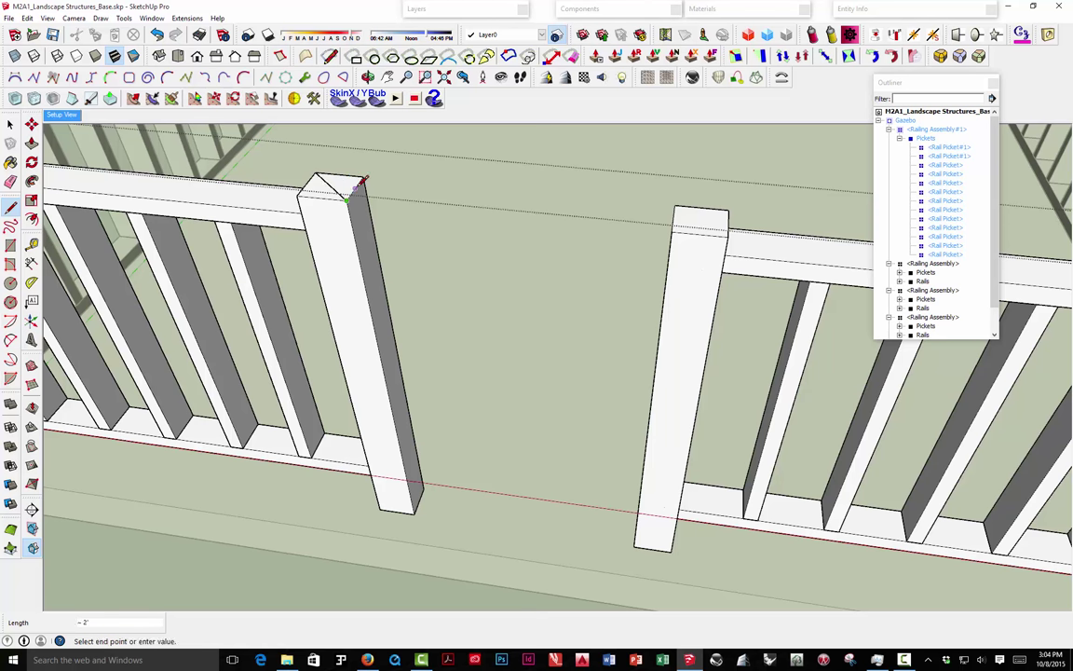
pyautogui.click(344, 180)
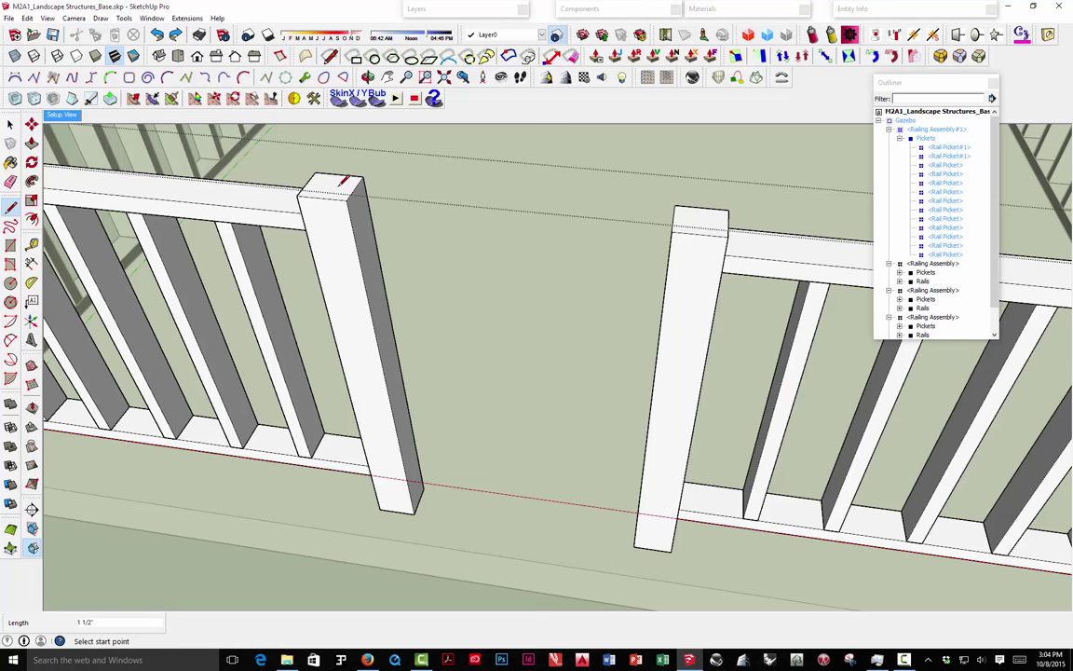
pyautogui.press('space')
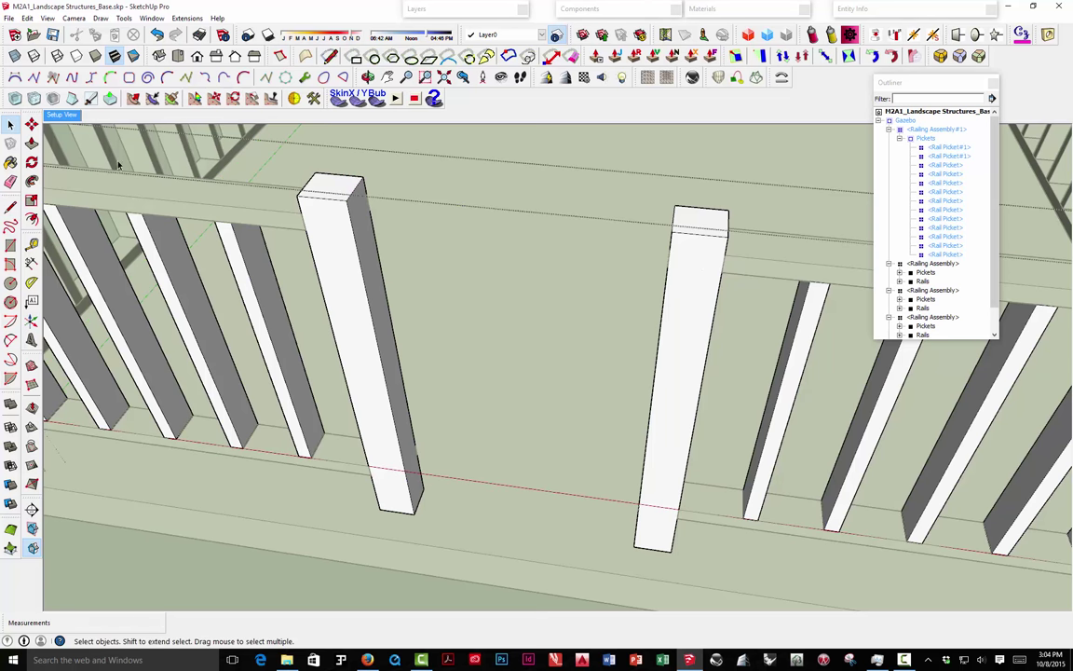
pyautogui.press('l')
pyautogui.click(361, 177)
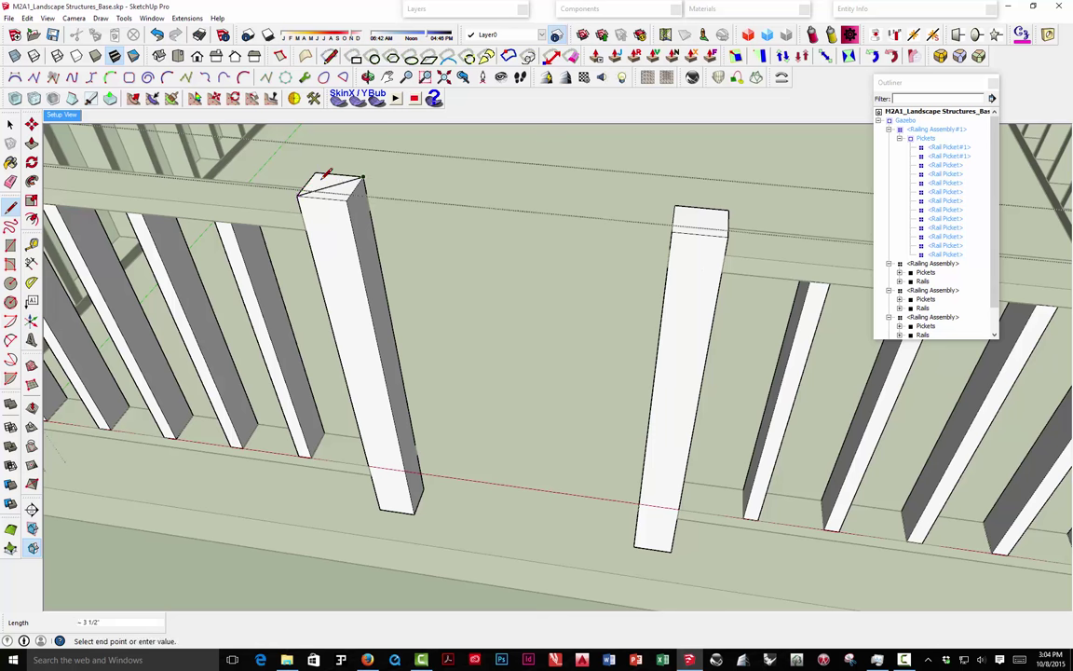
pyautogui.click(314, 178)
# Open the left enlarged post component for editing and draw two crossing diagonals on its top face.
pyautogui.rightClick(323, 188)
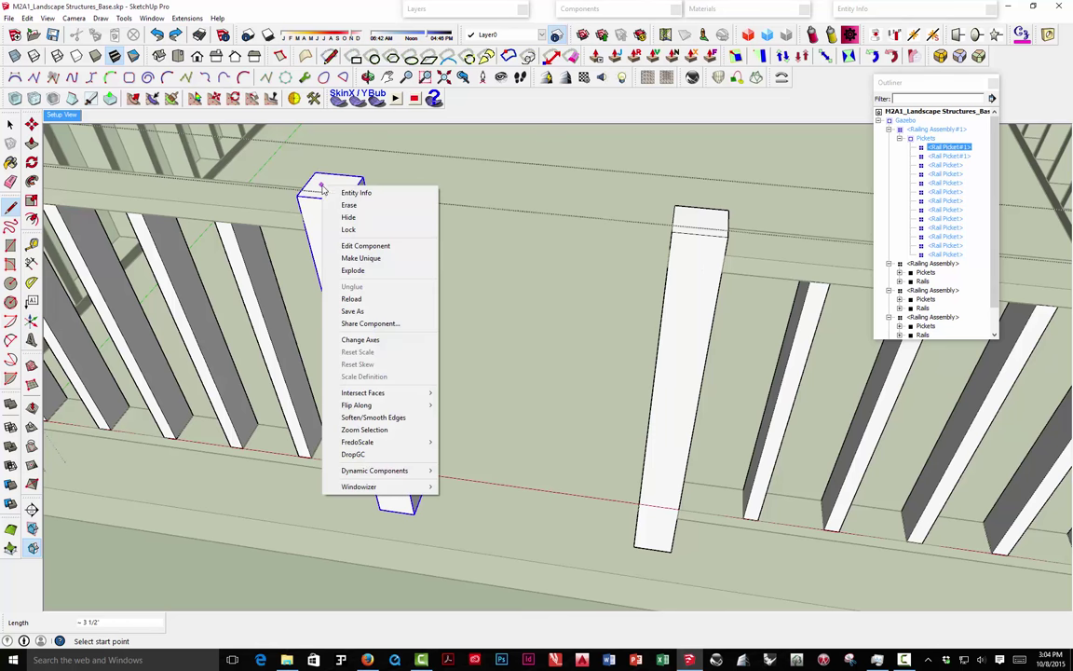
pyautogui.click(361, 258)
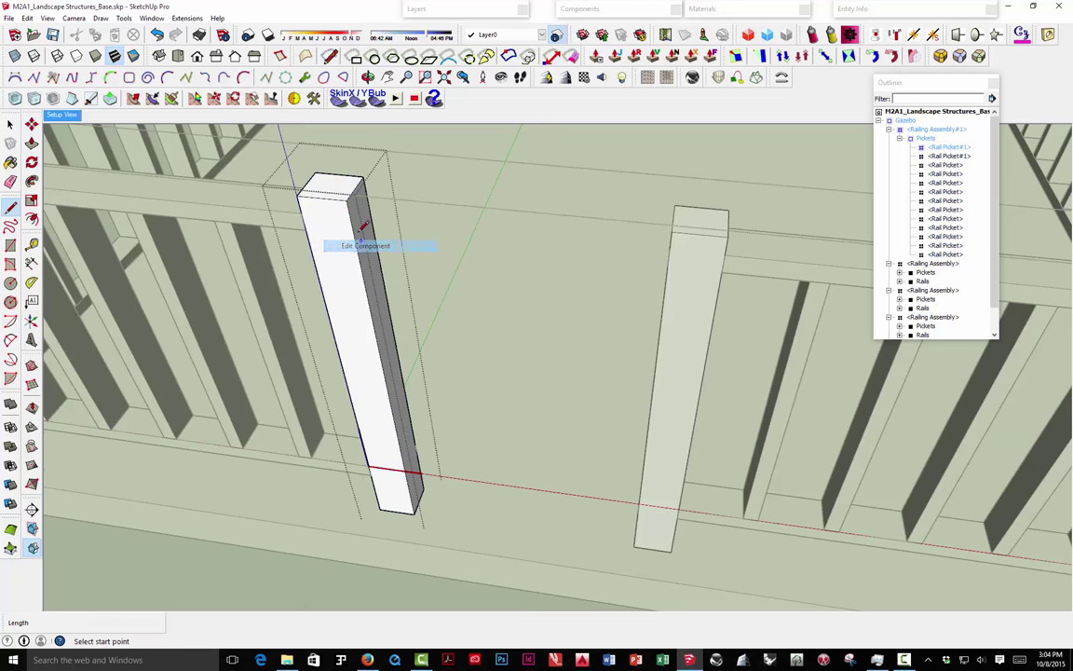
pyautogui.click(321, 176)
pyautogui.click(352, 194)
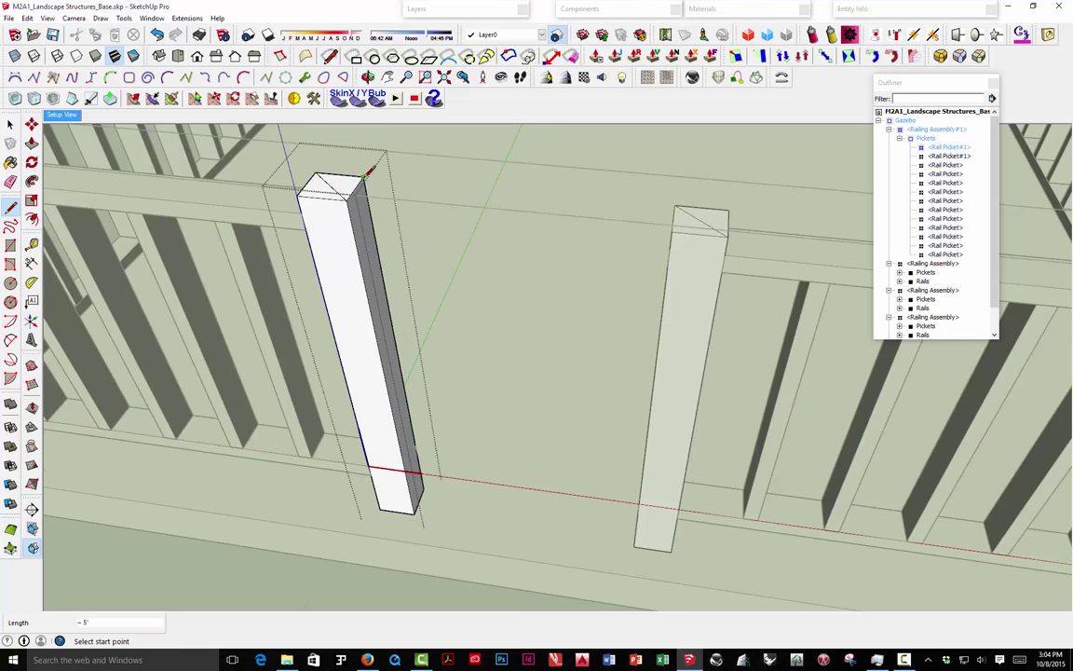
pyautogui.click(362, 177)
pyautogui.click(322, 176)
# Raise the crossing point of the diagonals 1 1/2 inches to form a pyramid cap, and close the post component.
pyautogui.scroll(1, 331, 187)
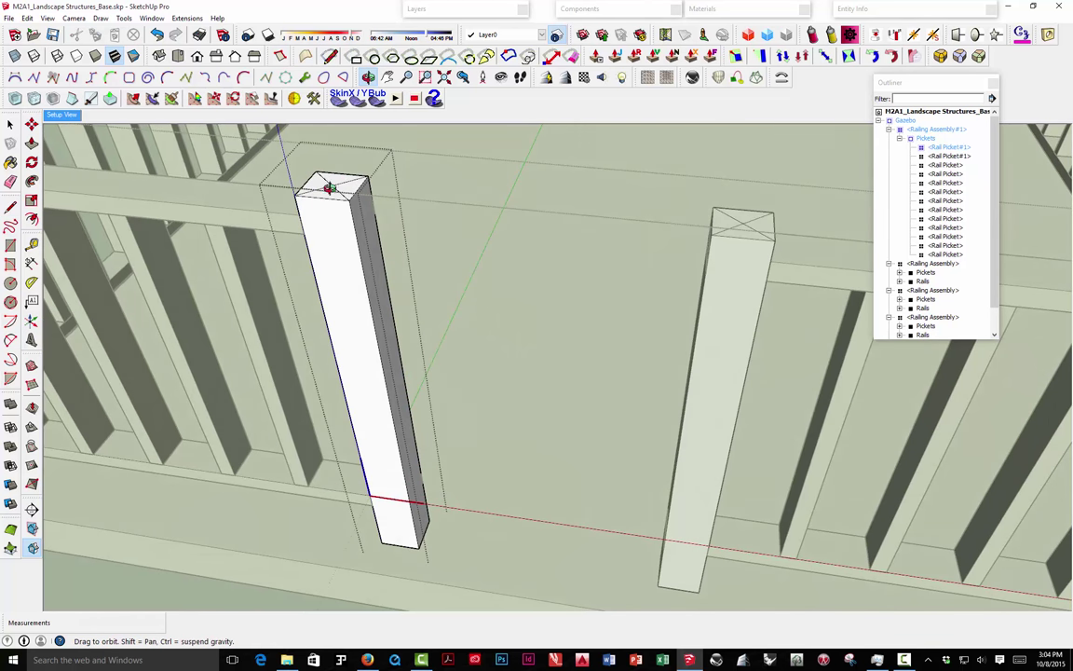
pyautogui.press('m')
pyautogui.click(331, 186)
pyautogui.write('1 1/2')
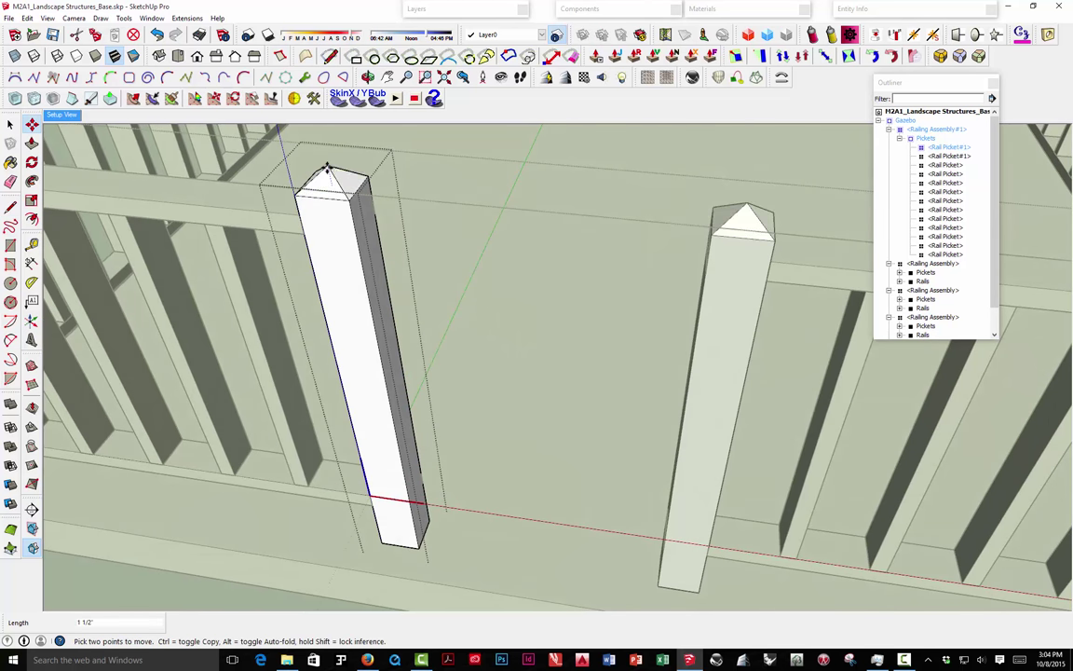
pyautogui.press('Return')
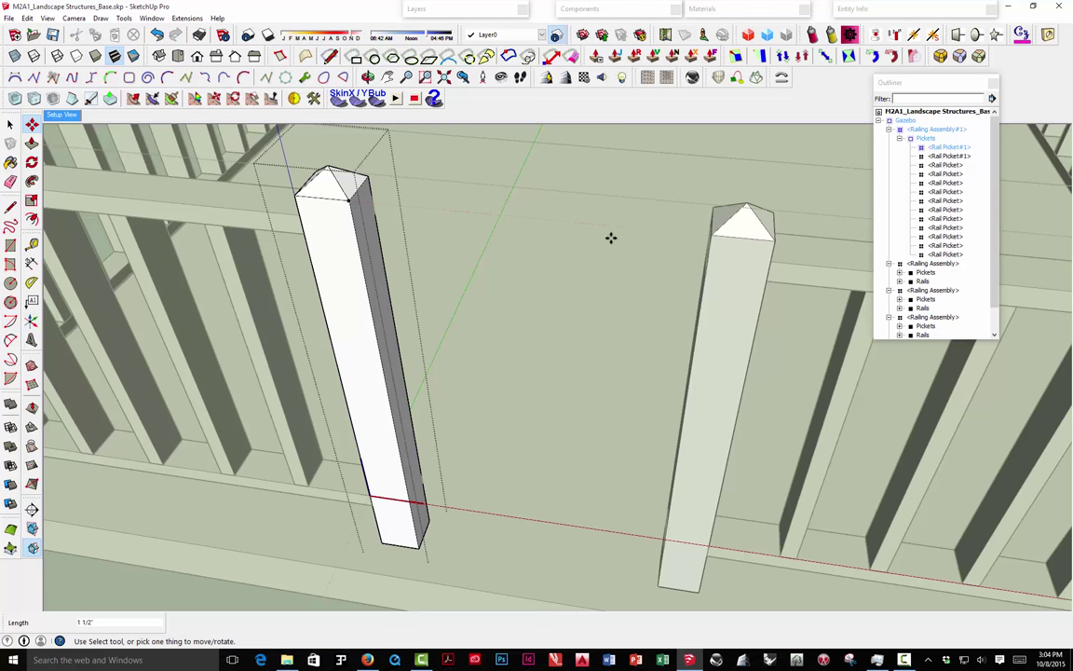
pyautogui.press('space')
pyautogui.scroll(-6, 553, 253)
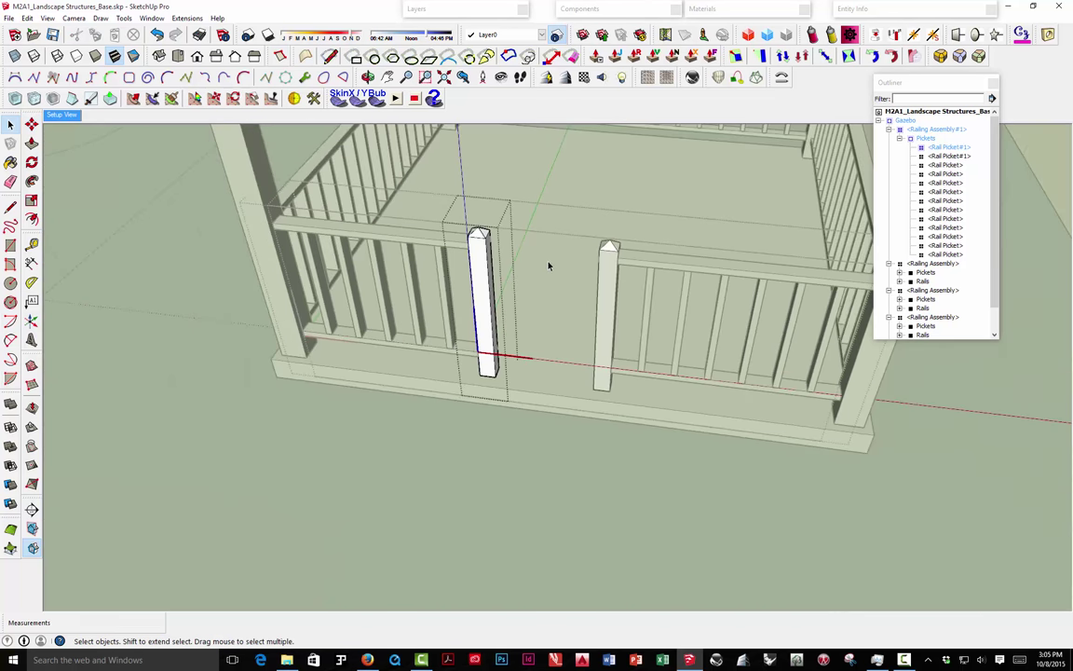
pyautogui.scroll(-1, 548, 267)
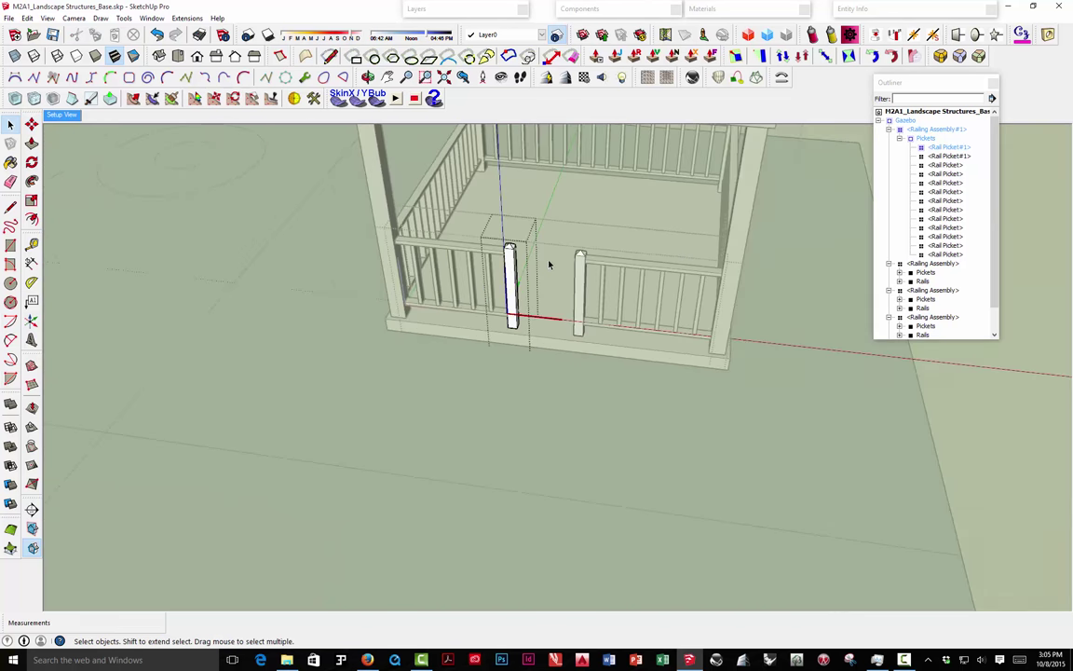
pyautogui.click(569, 214)
# Reopen the unique railing assembly and delete the leftover rail edges on the right post's face toward the opening.
pyautogui.moveTo(568, 215); pyautogui.dragTo(690, 265, button='middle')
pyautogui.scroll(3, 604, 277)
pyautogui.scroll(2, 651, 249)
pyautogui.press('Delete')
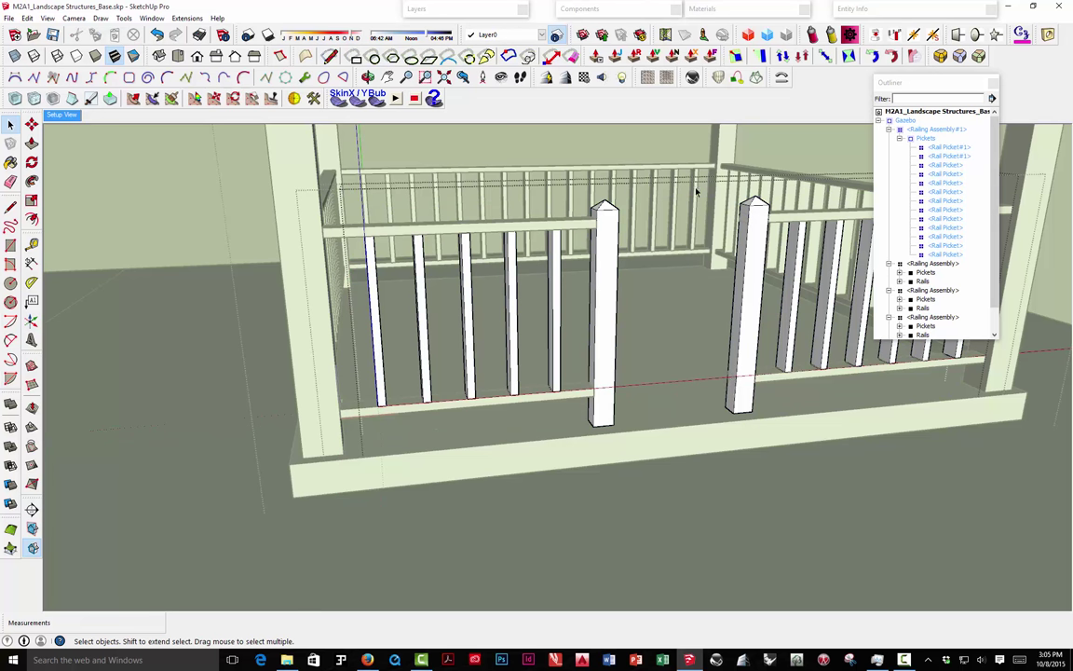
pyautogui.hotkey('ctrl', 'z')
pyautogui.click(733, 385)
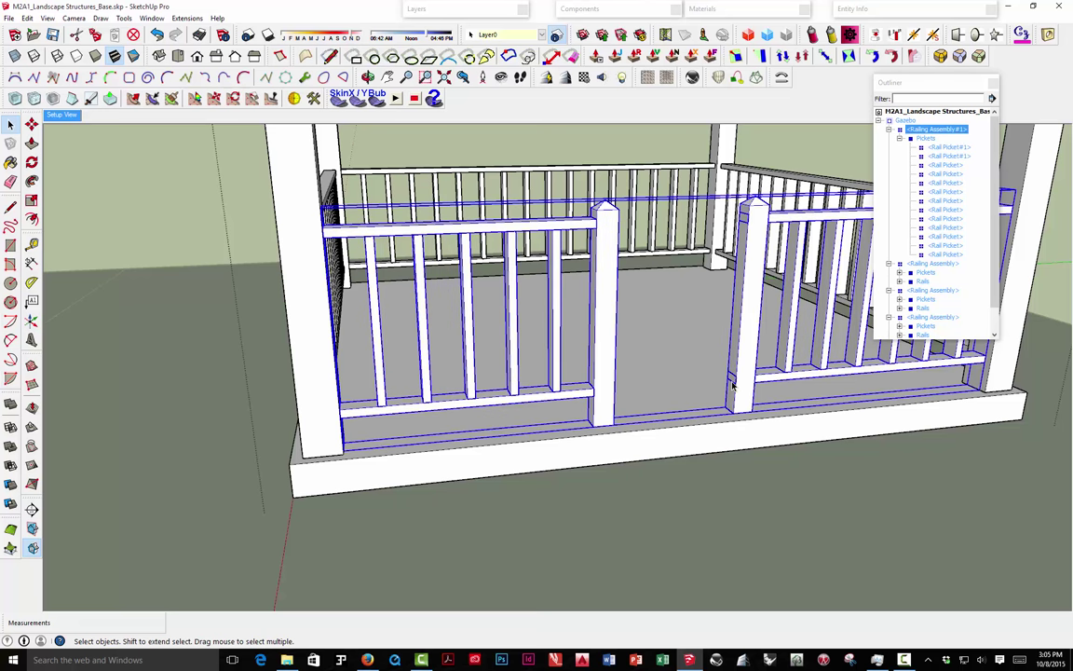
pyautogui.doubleClick(733, 385)
pyautogui.click(732, 385)
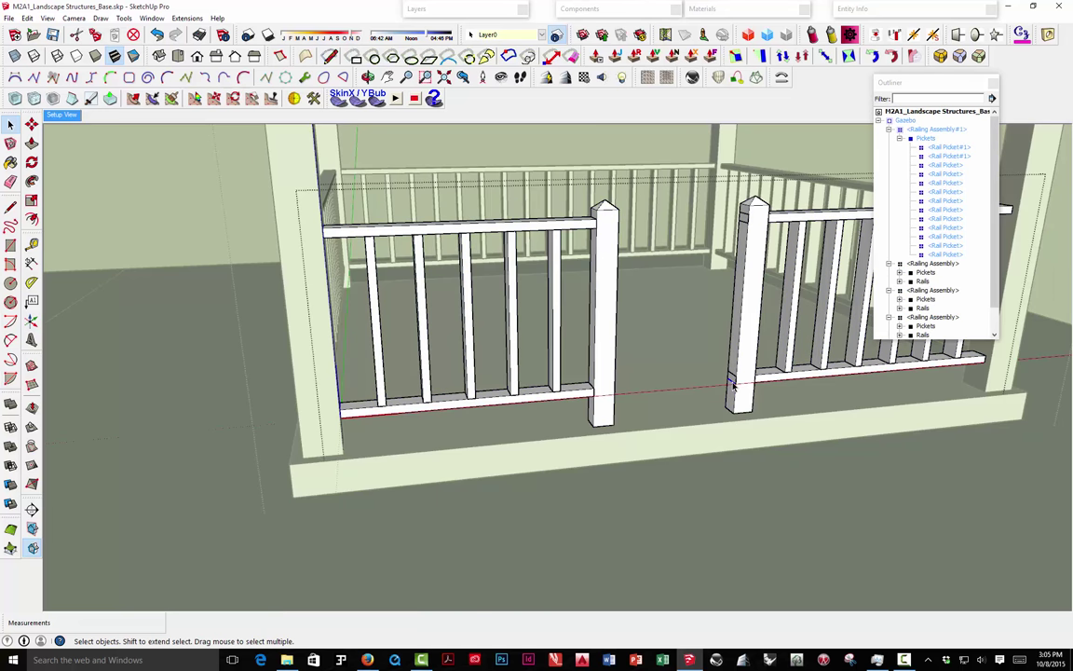
pyautogui.press('Escape')
# Open the right enlarged post component to examine its front edges and pyramid cap, and close it again.
pyautogui.moveTo(628, 252); pyautogui.dragTo(674, 296, button='middle')
pyautogui.scroll(4, 691, 272)
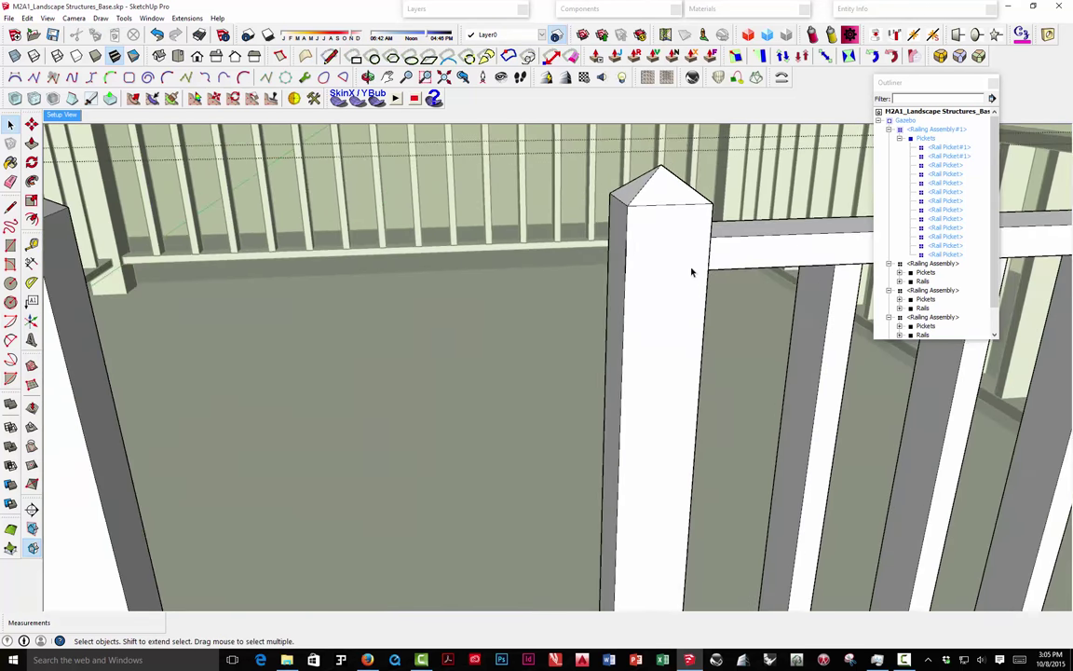
pyautogui.click(626, 260)
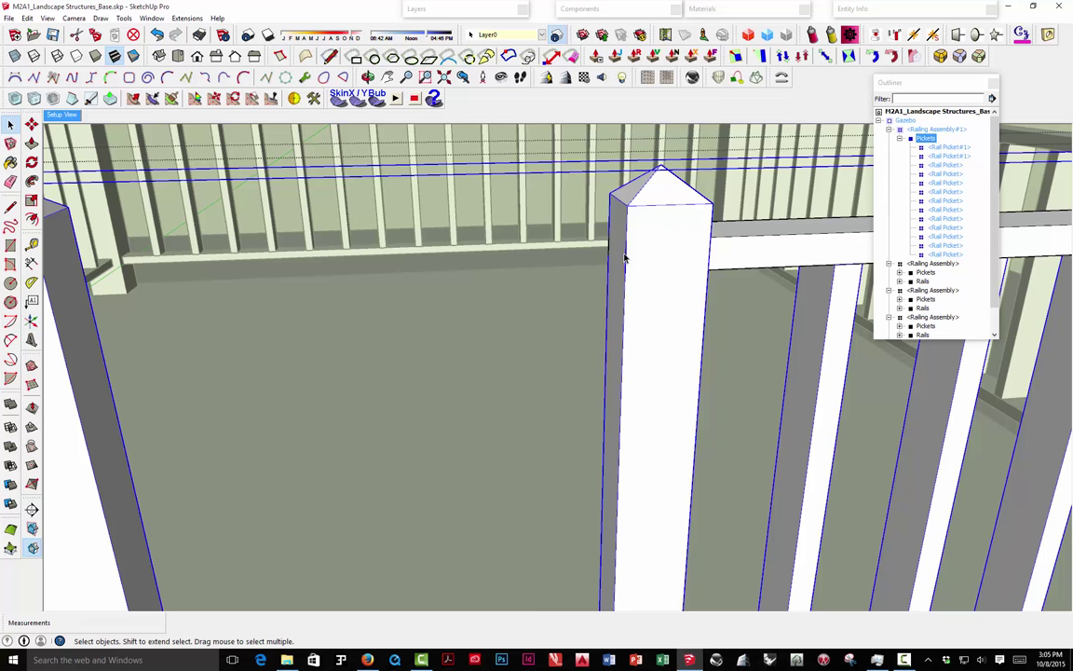
pyautogui.doubleClick(626, 258)
pyautogui.click(627, 257)
pyautogui.doubleClick(627, 258)
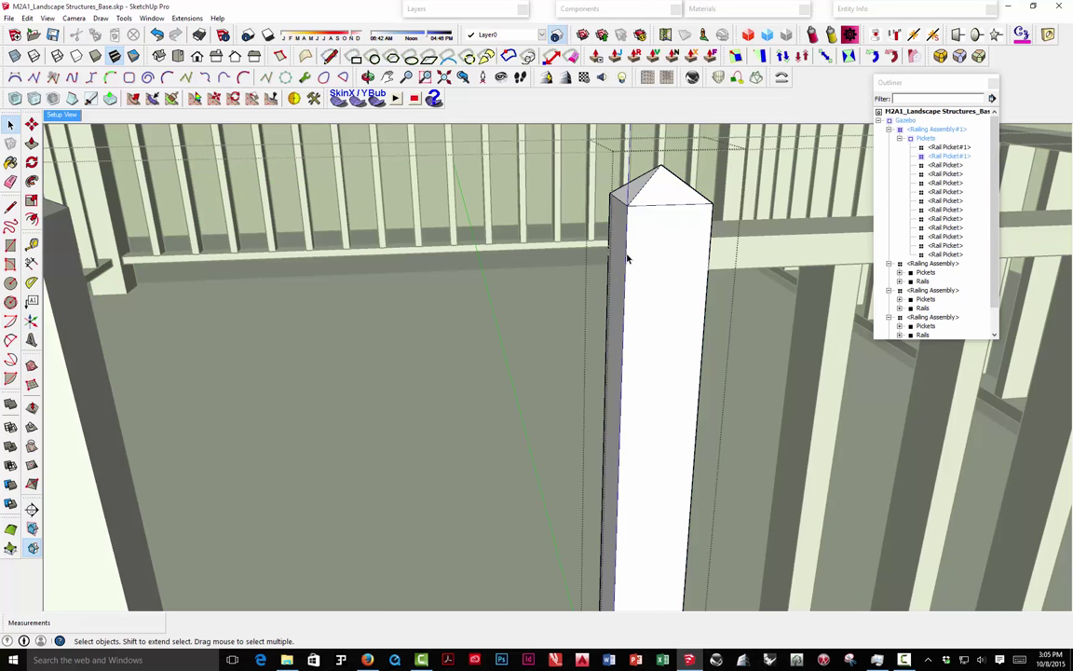
pyautogui.doubleClick(762, 209)
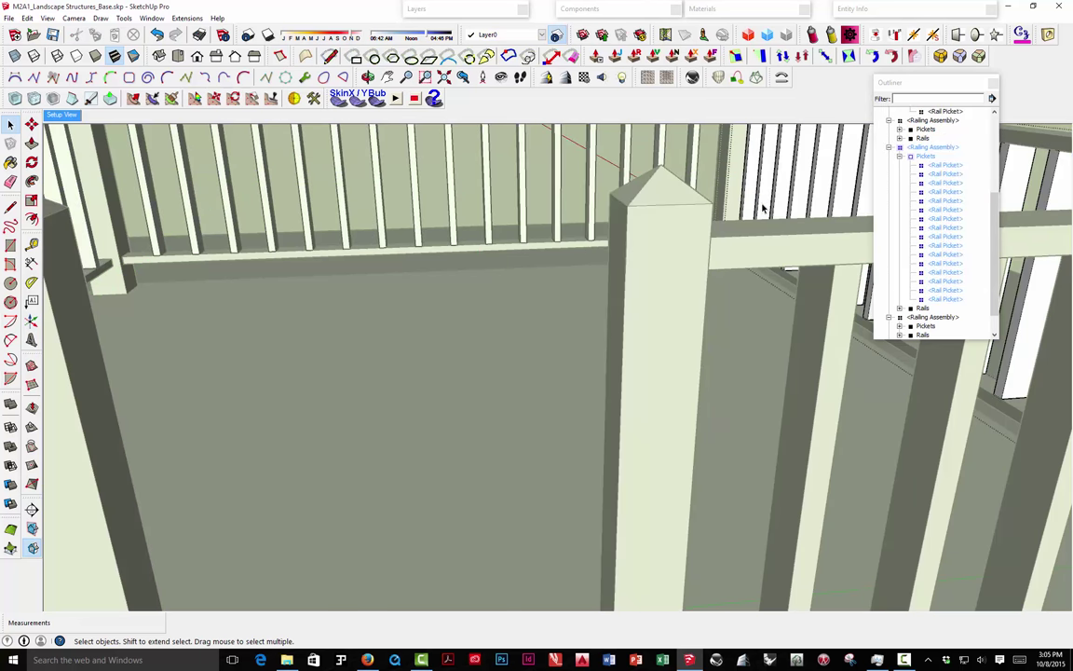
pyautogui.rightClick(684, 170)
pyautogui.click(738, 163)
pyautogui.scroll(-3, 722, 239)
pyautogui.click(625, 164)
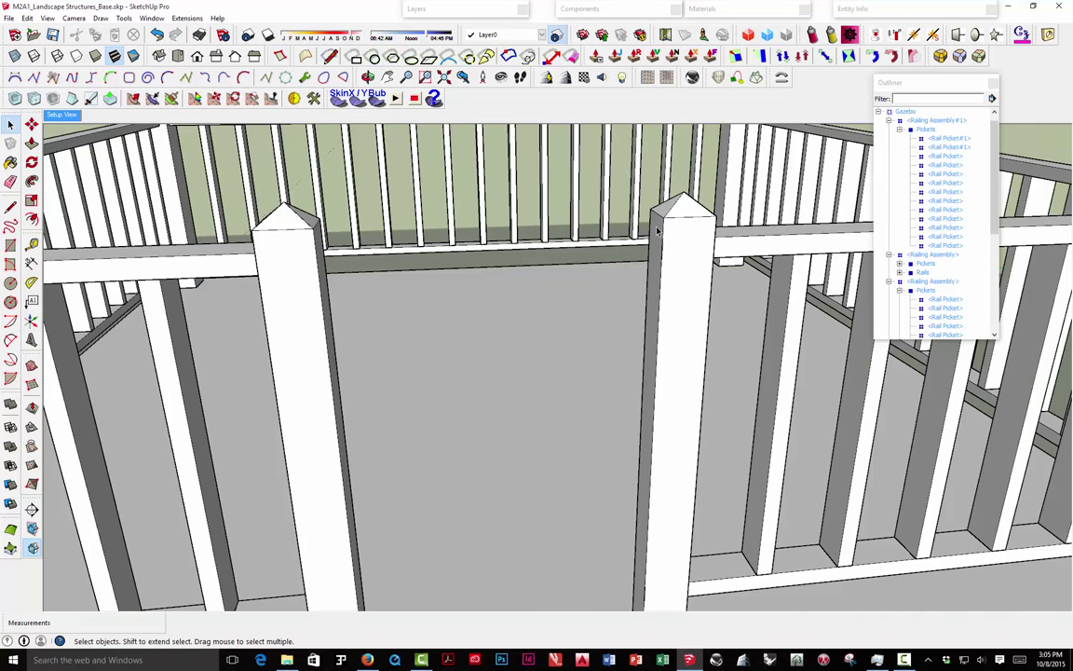
# Examine both enlarged entry posts and their rails from outside the gazebo, including inside the unique railing assembly.
pyautogui.scroll(-5, 591, 233)
pyautogui.moveTo(578, 235); pyautogui.dragTo(680, 271, button='middle')
pyautogui.scroll(-6, 624, 260)
pyautogui.scroll(5, 635, 304)
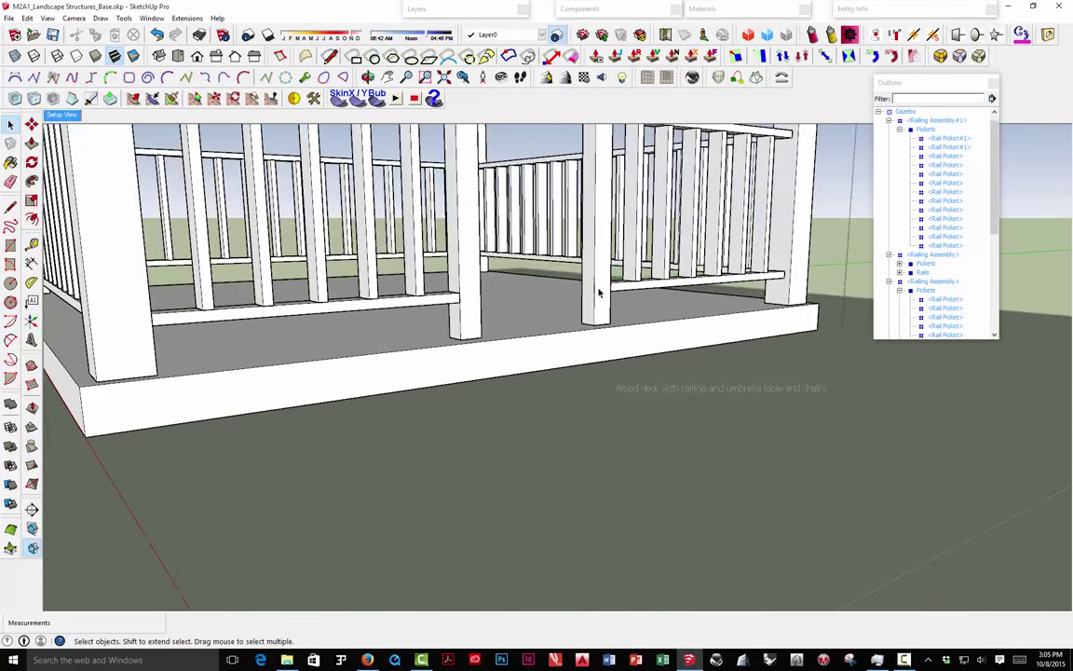
pyautogui.doubleClick(599, 296)
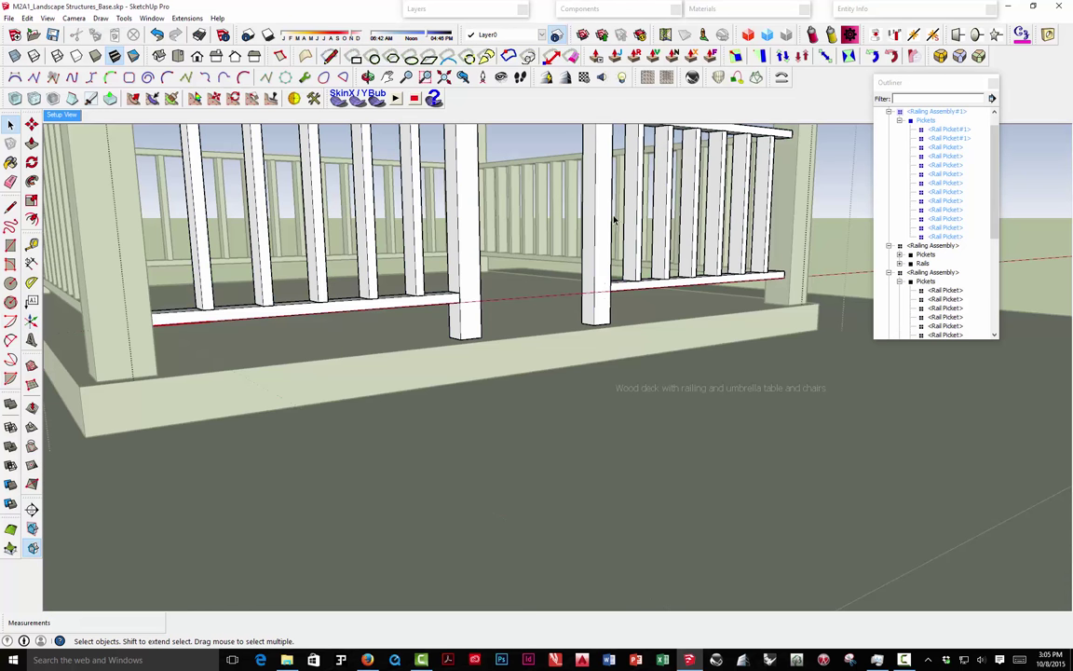
pyautogui.moveTo(606, 242); pyautogui.dragTo(590, 209, button='middle')
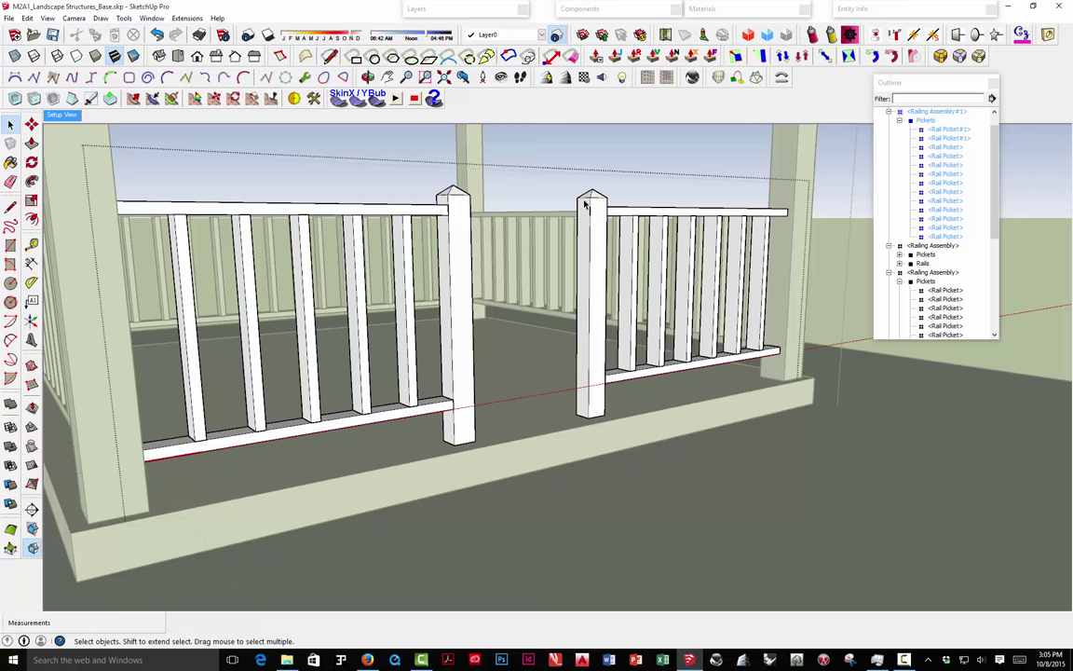
pyautogui.scroll(-3, 553, 259)
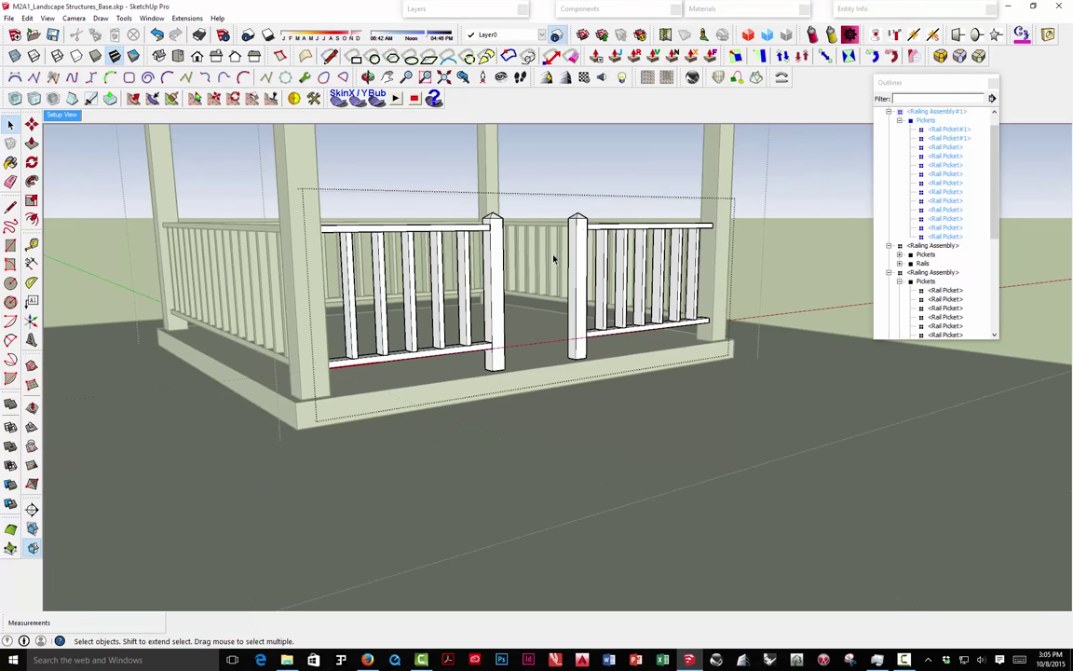
pyautogui.moveTo(553, 259); pyautogui.dragTo(604, 264, button='middle')
pyautogui.scroll(-4, 599, 177)
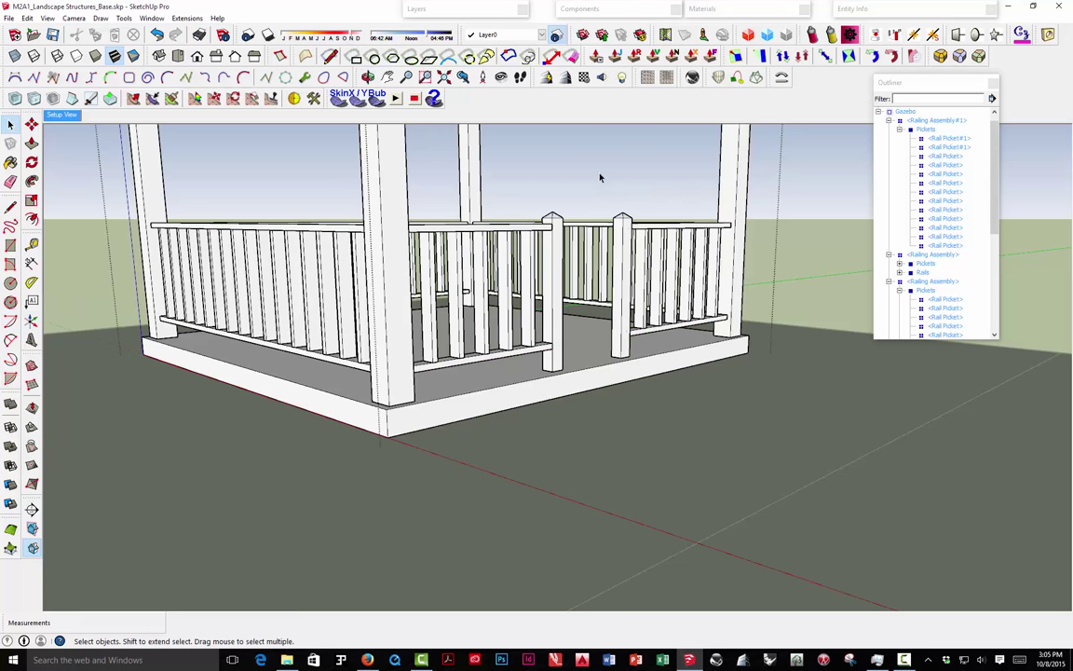
pyautogui.moveTo(599, 177); pyautogui.dragTo(610, 267, button='middle')
# Replace the full railing on the adjacent side with a copy of the entry railing rotated about the floor's center.
pyautogui.press('space')
pyautogui.click(448, 238)
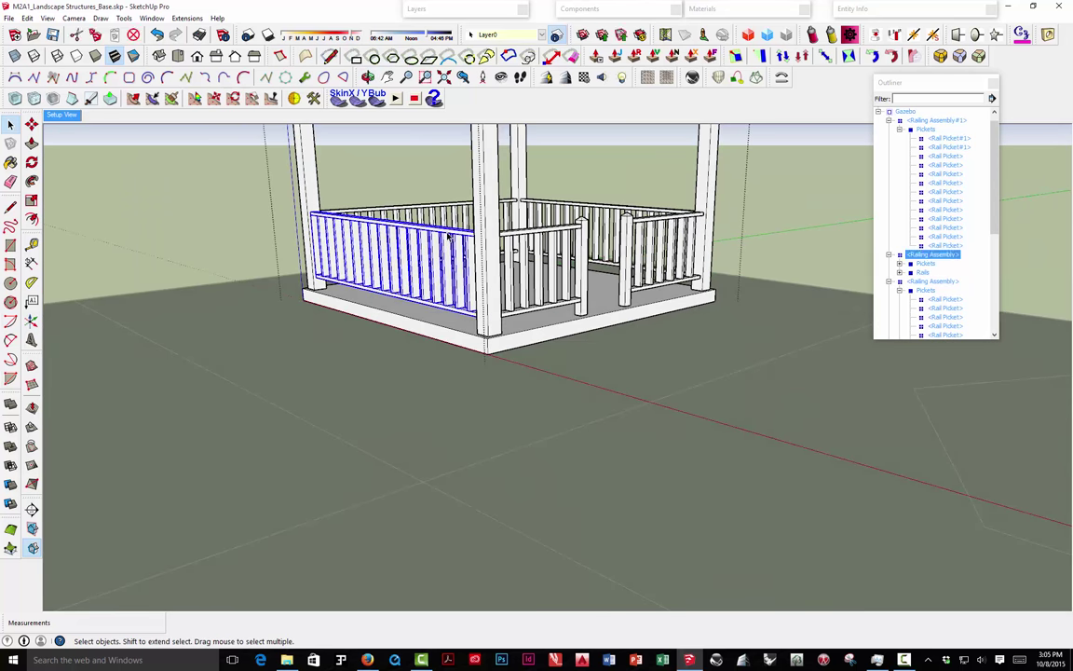
pyautogui.click(515, 234)
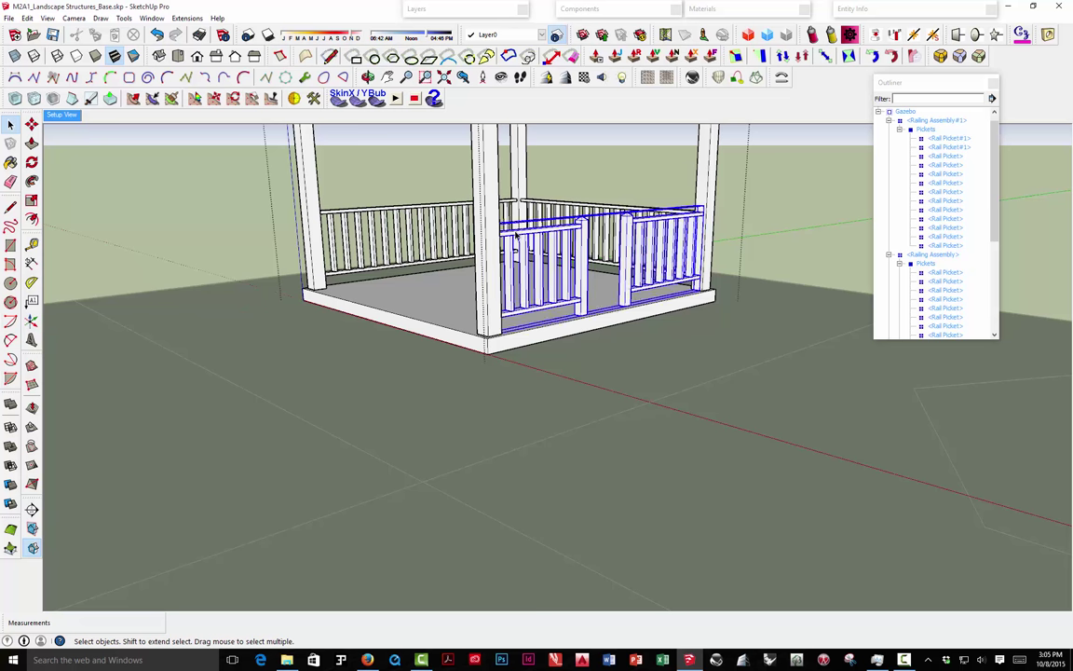
pyautogui.moveTo(448, 270); pyautogui.dragTo(316, 272, button='middle')
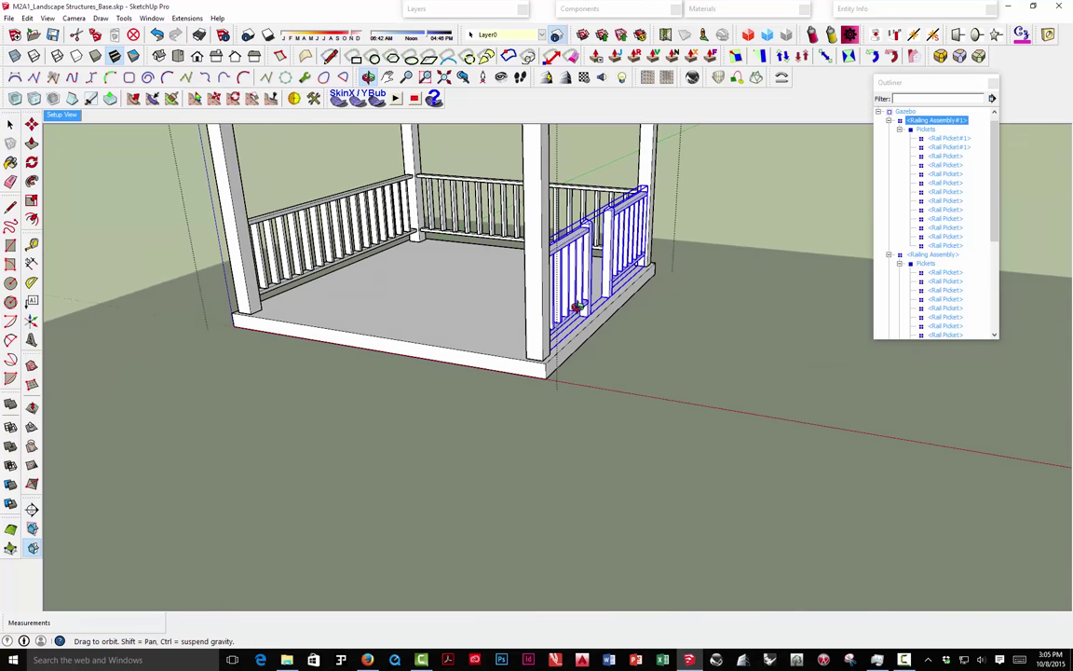
pyautogui.click(32, 162)
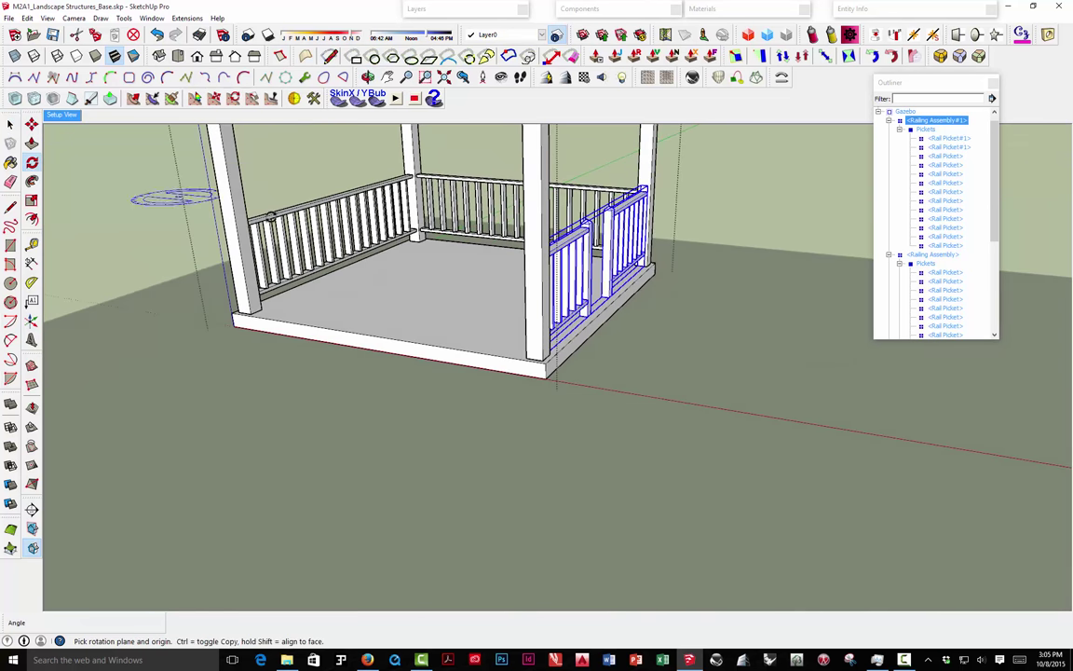
pyautogui.click(464, 287)
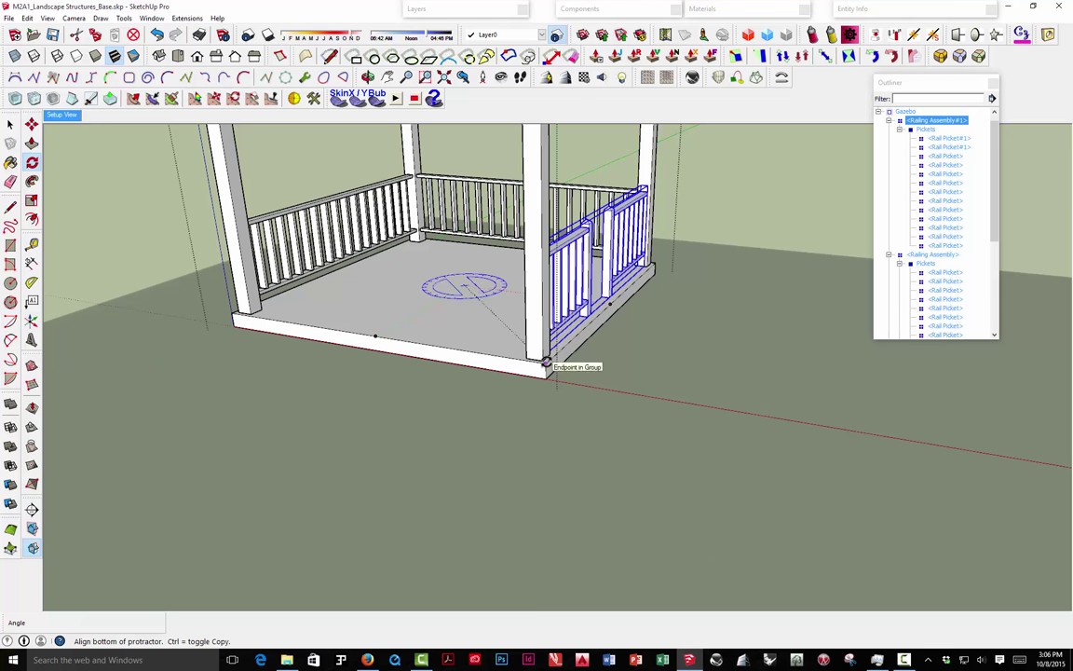
pyautogui.click(545, 361)
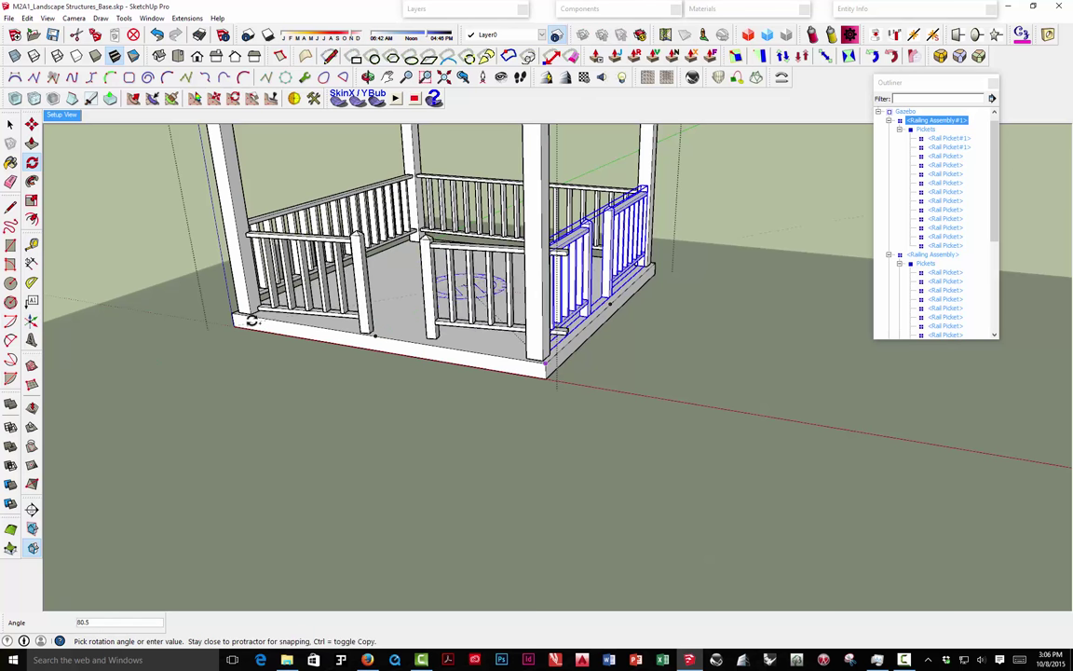
pyautogui.click(233, 314)
pyautogui.scroll(-3, 360, 279)
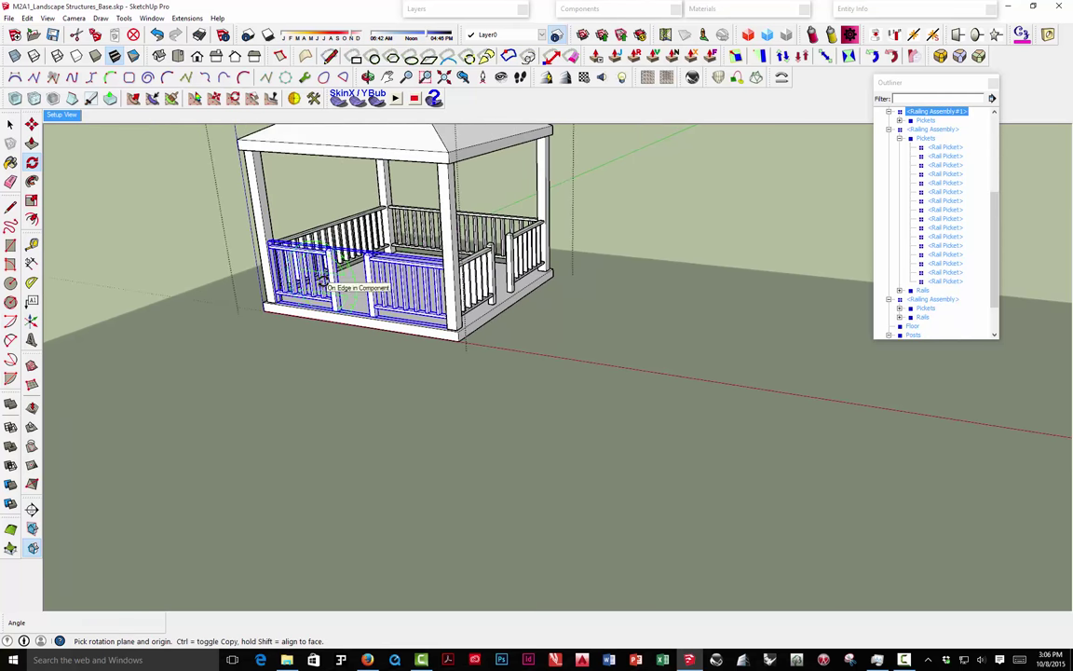
# Inspect both entry railings from outside and inside the gazebo, checking where the rails meet the enlarged posts.
pyautogui.press('space')
pyautogui.click(399, 254)
pyautogui.moveTo(400, 253); pyautogui.dragTo(427, 369, button='middle')
pyautogui.scroll(4, 473, 414)
pyautogui.moveTo(473, 414); pyautogui.dragTo(635, 384, button='middle')
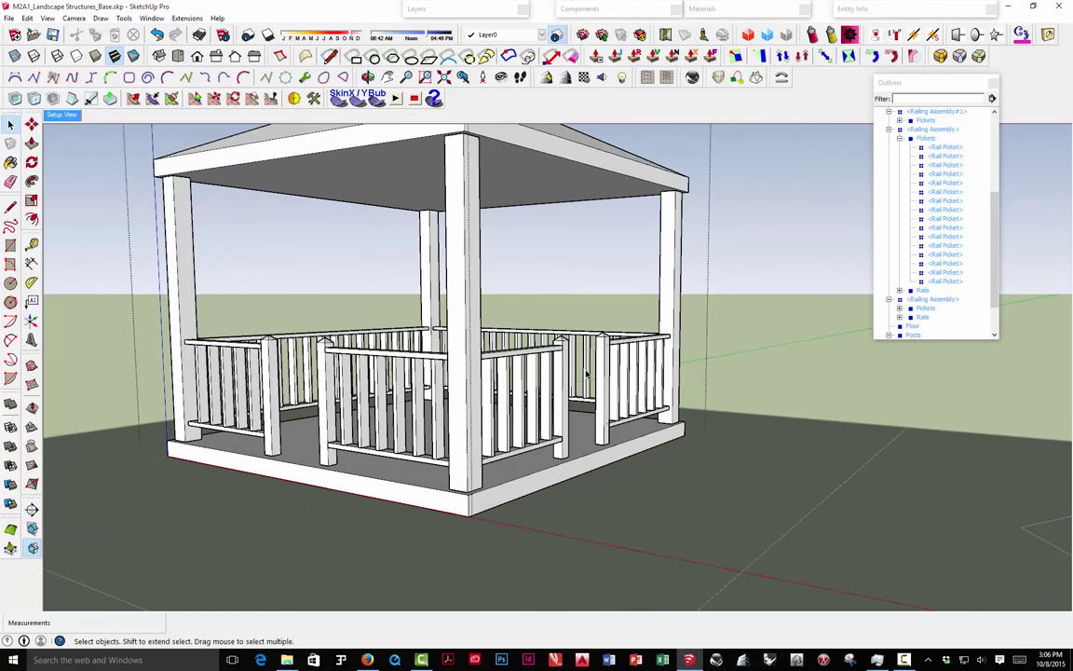
pyautogui.moveTo(323, 332); pyautogui.dragTo(711, 369, button='middle')
pyautogui.scroll(5, 689, 361)
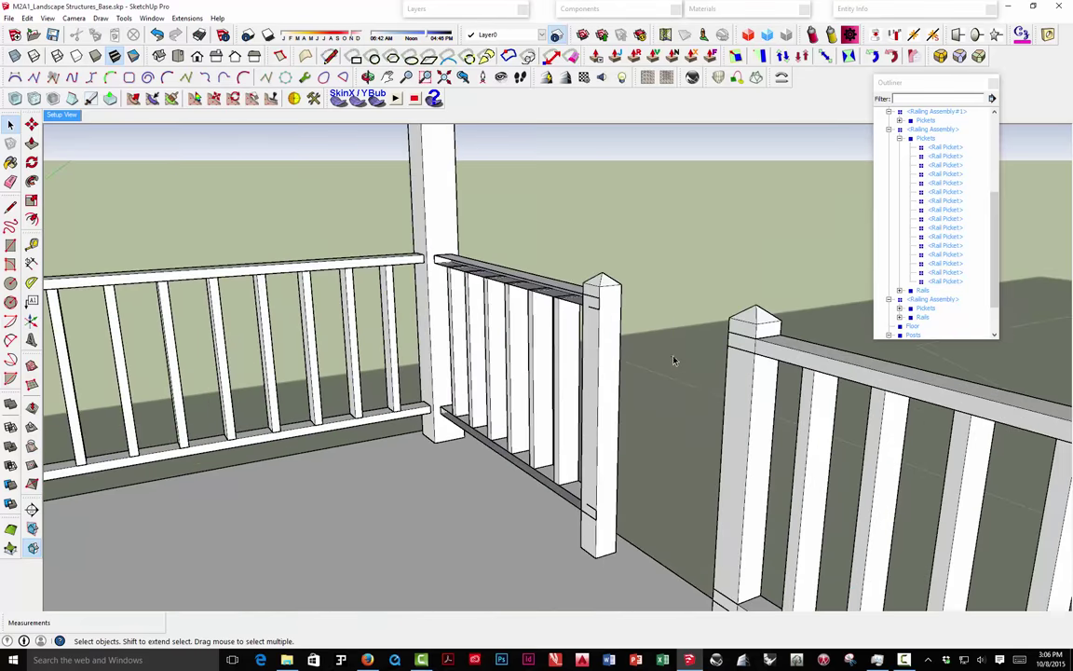
pyautogui.moveTo(629, 365)
pyautogui.mouseDown(button='middle')
pyautogui.moveTo(652, 350)
pyautogui.moveTo(636, 360)
pyautogui.mouseUp(button='middle')
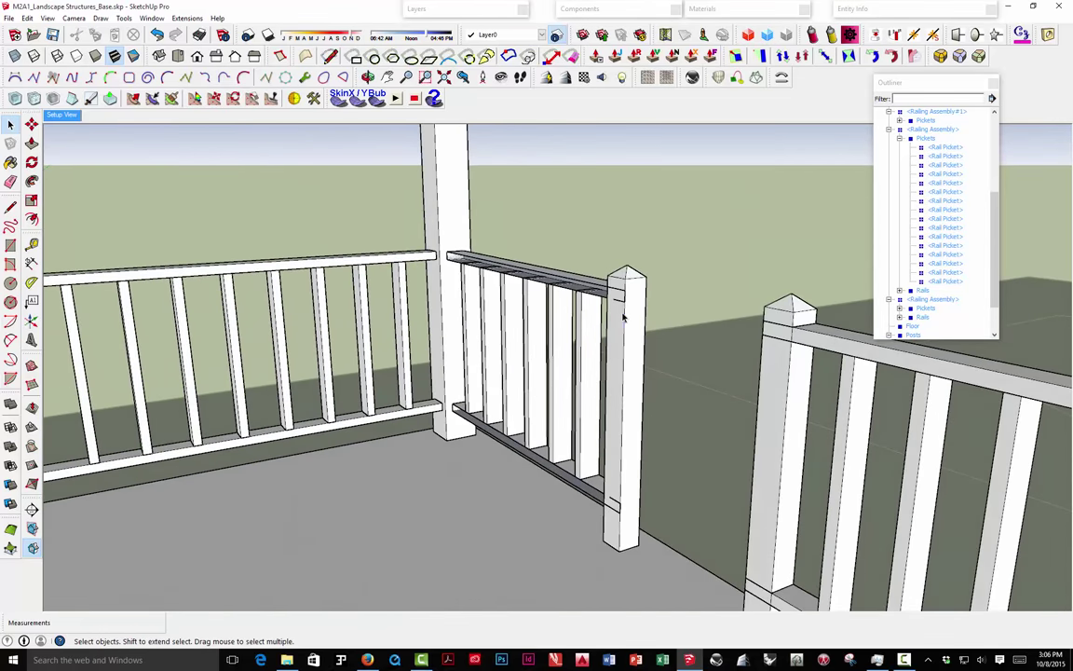
# Undo the railing replacement on the adjacent side and reopen the original entry railing for editing.
pyautogui.doubleClick(624, 317)
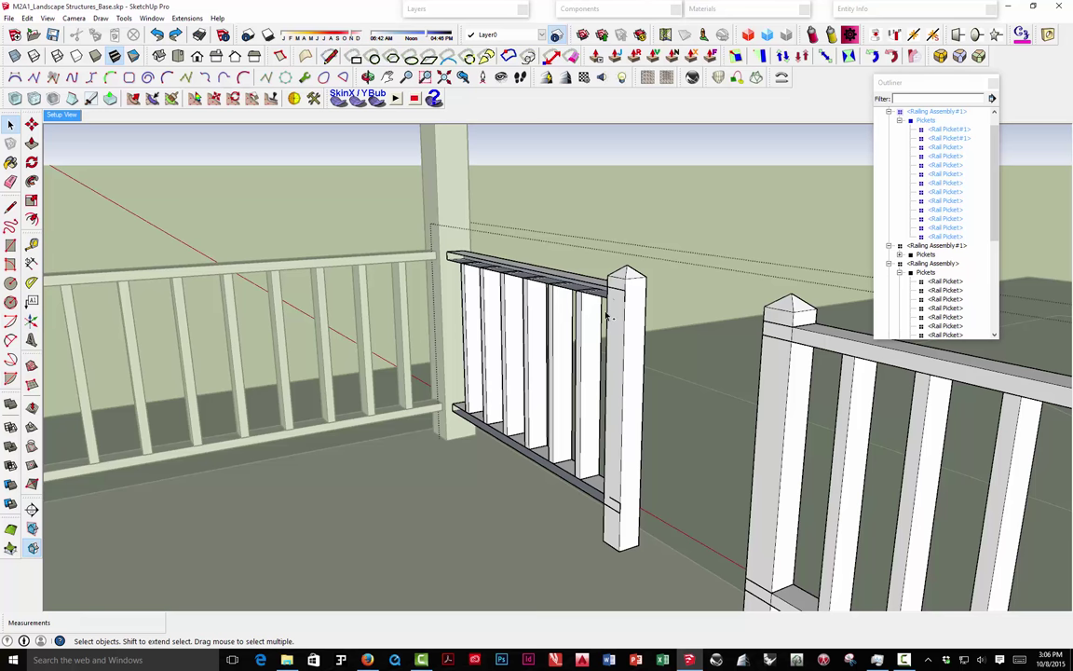
pyautogui.press('Escape')
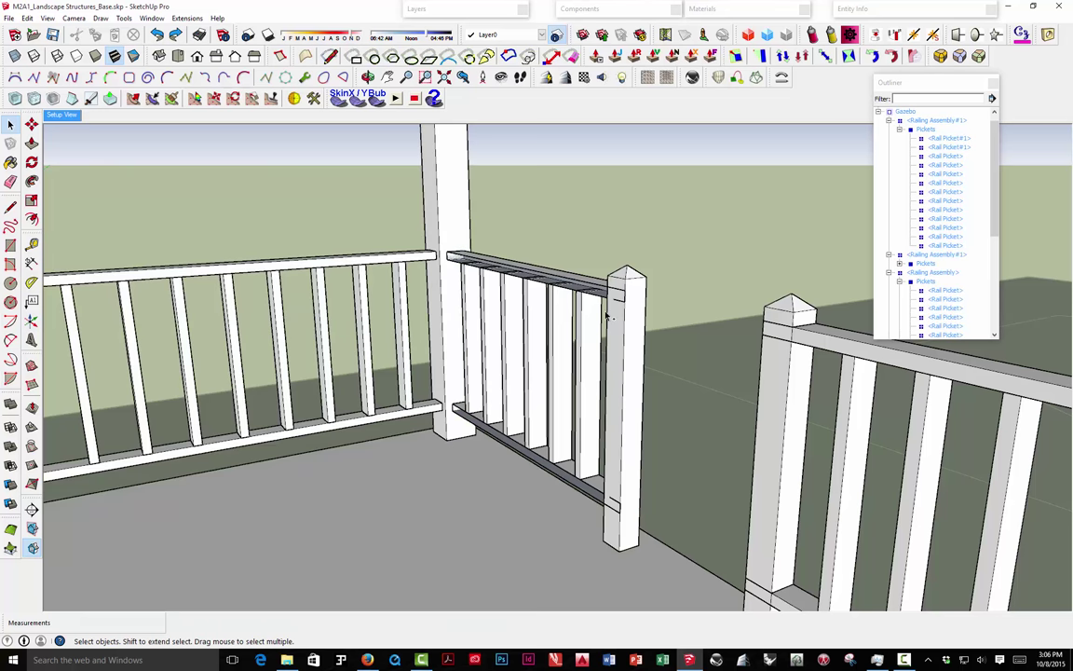
pyautogui.doubleClick(606, 317)
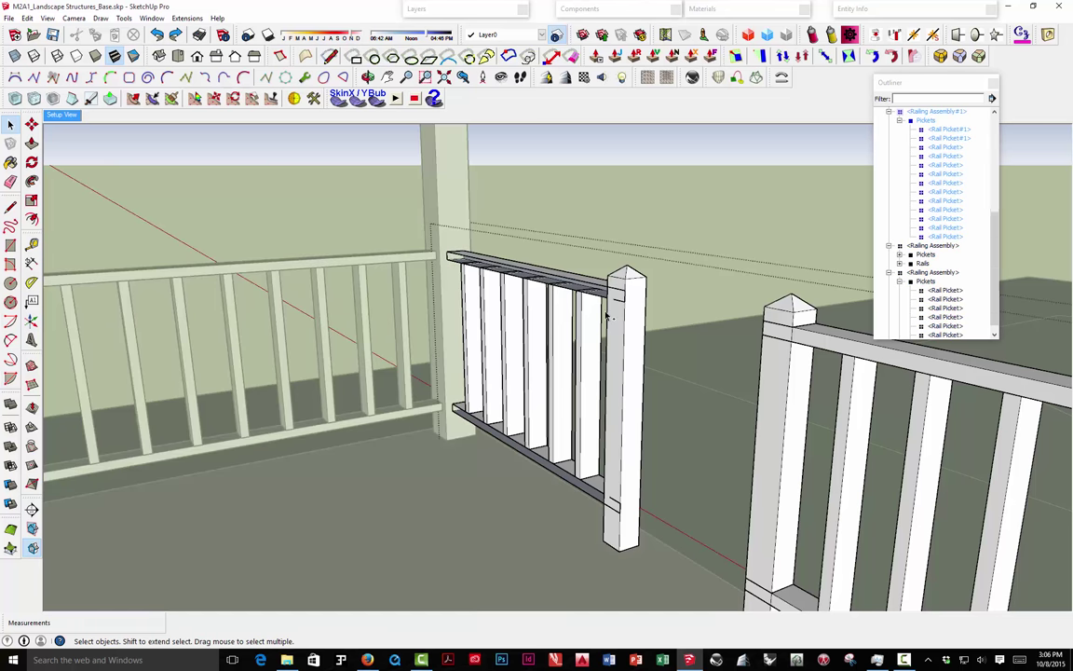
# Restore the upper rail's missing inner face and delete its leftover edges across the enlarged post.
pyautogui.click(622, 294)
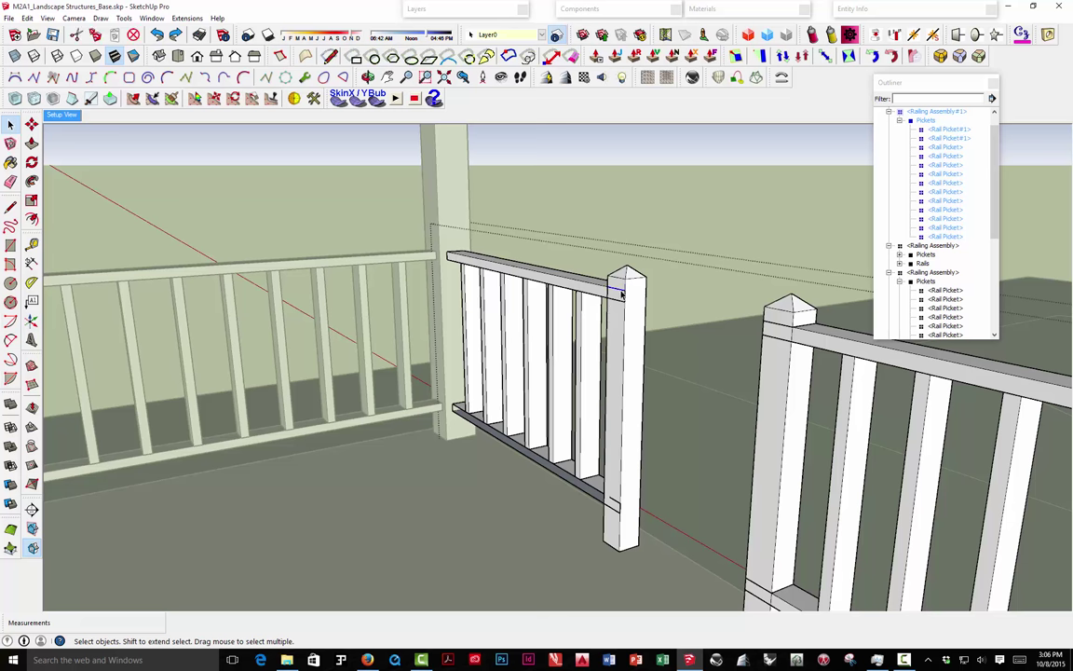
pyautogui.click(624, 300)
pyautogui.click(623, 299)
pyautogui.click(625, 296)
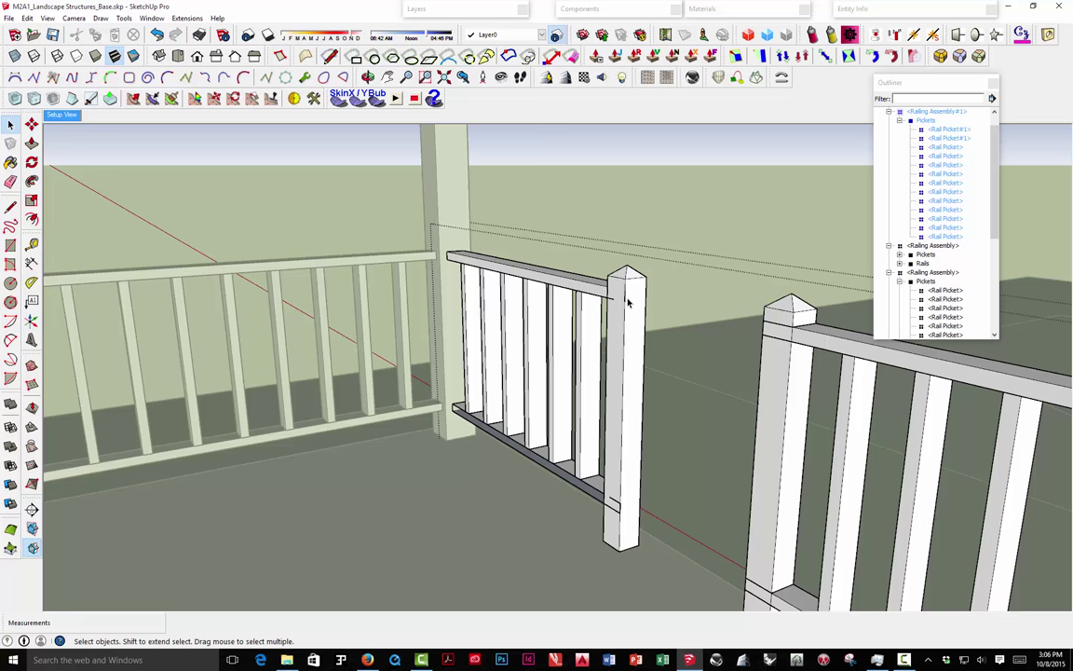
pyautogui.click(629, 301)
pyautogui.click(623, 301)
pyautogui.click(615, 301)
pyautogui.click(615, 301)
pyautogui.moveTo(601, 304)
pyautogui.mouseDown(button='middle')
pyautogui.moveTo(641, 311)
pyautogui.moveTo(624, 372)
pyautogui.mouseUp(button='middle')
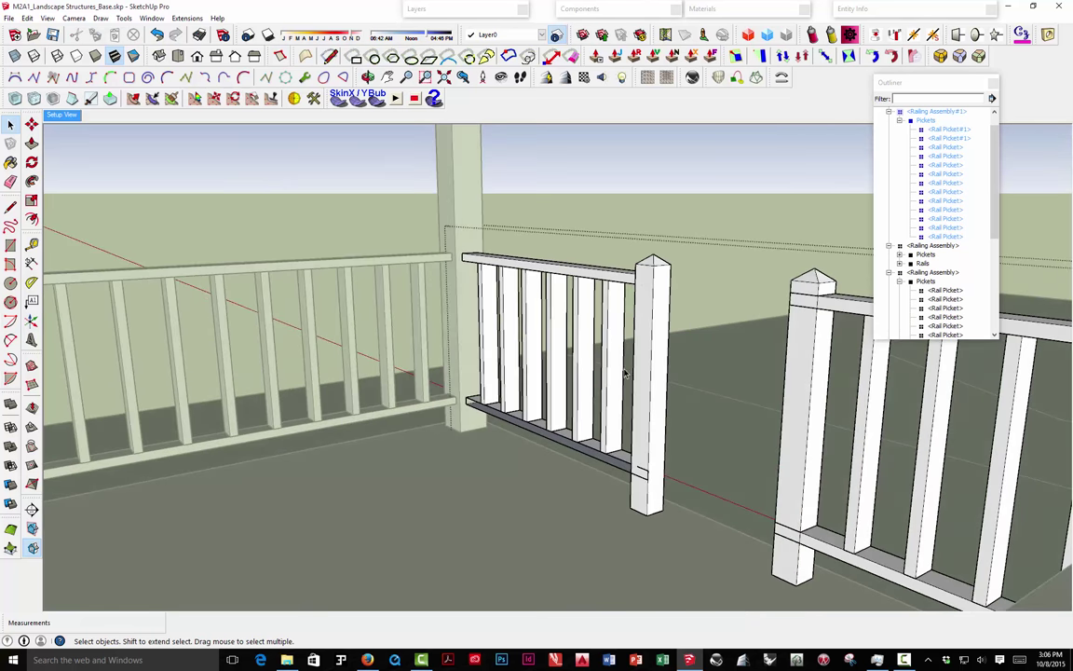
# Restore the lower rail's missing inner face, clear the remaining rail edges from that post, and close the railing assembly.
pyautogui.click(639, 473)
pyautogui.click(640, 477)
pyautogui.click(641, 480)
pyautogui.click(637, 465)
pyautogui.hotkey('ctrl', 'z')
pyautogui.click(639, 472)
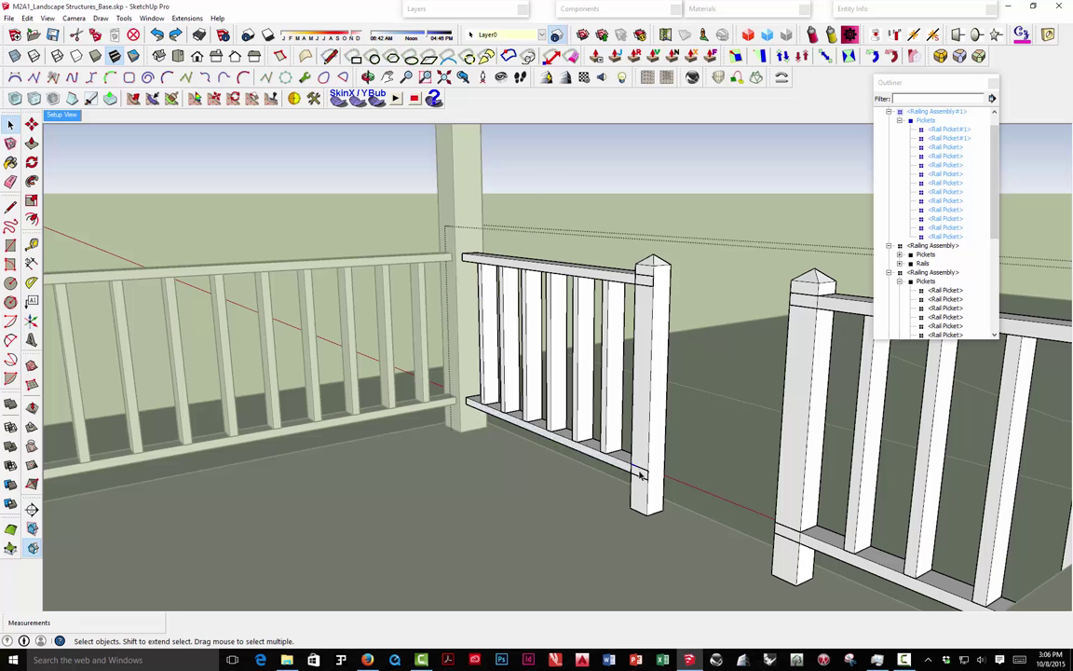
pyautogui.press('Escape')
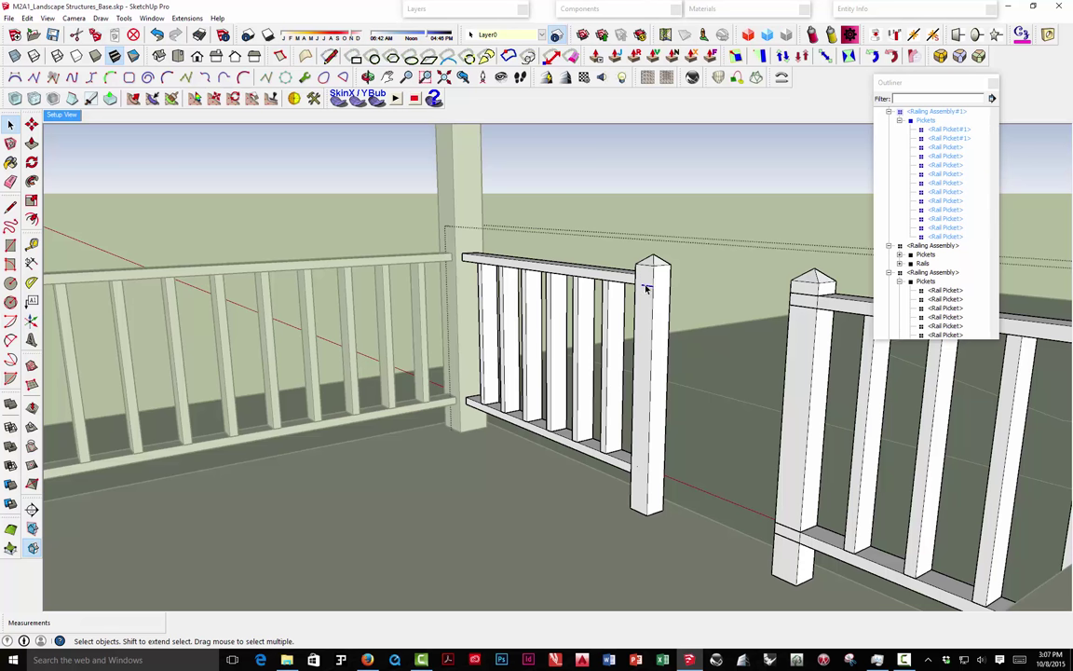
pyautogui.moveTo(607, 306); pyautogui.dragTo(604, 237, button='middle')
pyautogui.scroll(-5, 604, 238)
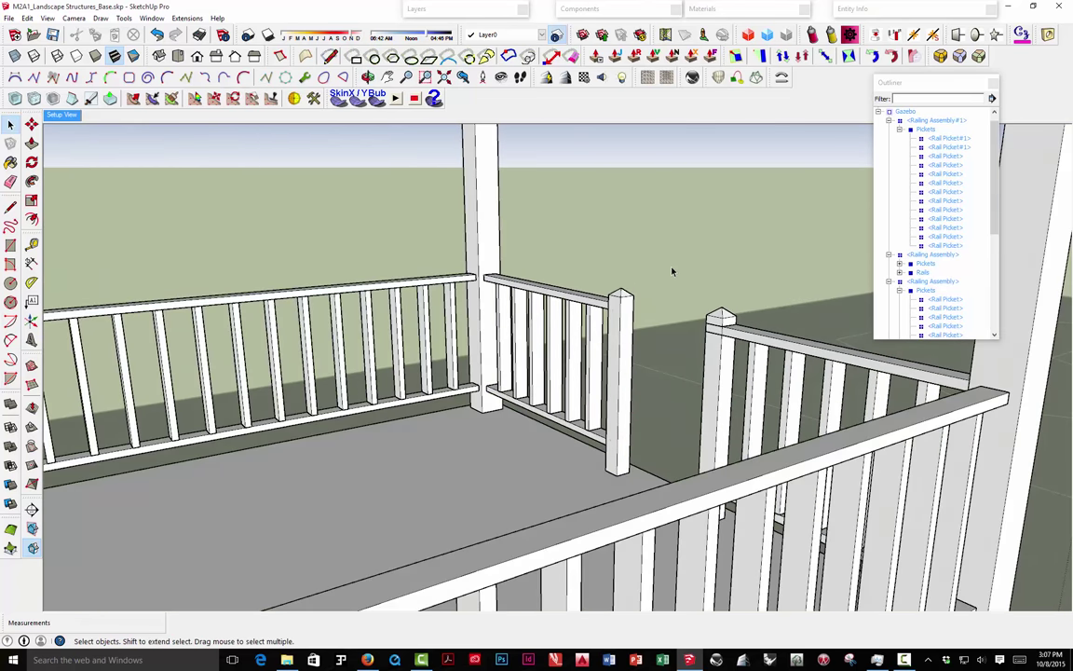
# Delete the full railing on the gazebo side adjacent to the entry.
pyautogui.moveTo(692, 341); pyautogui.dragTo(308, 317, button='middle')
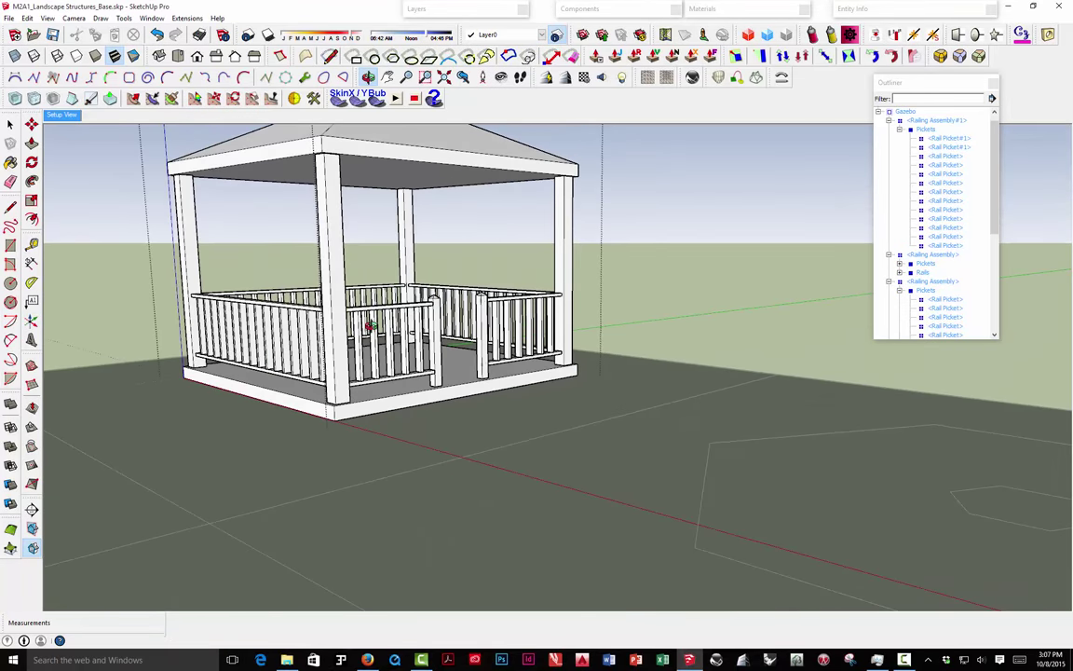
pyautogui.click(299, 314)
pyautogui.click(305, 281)
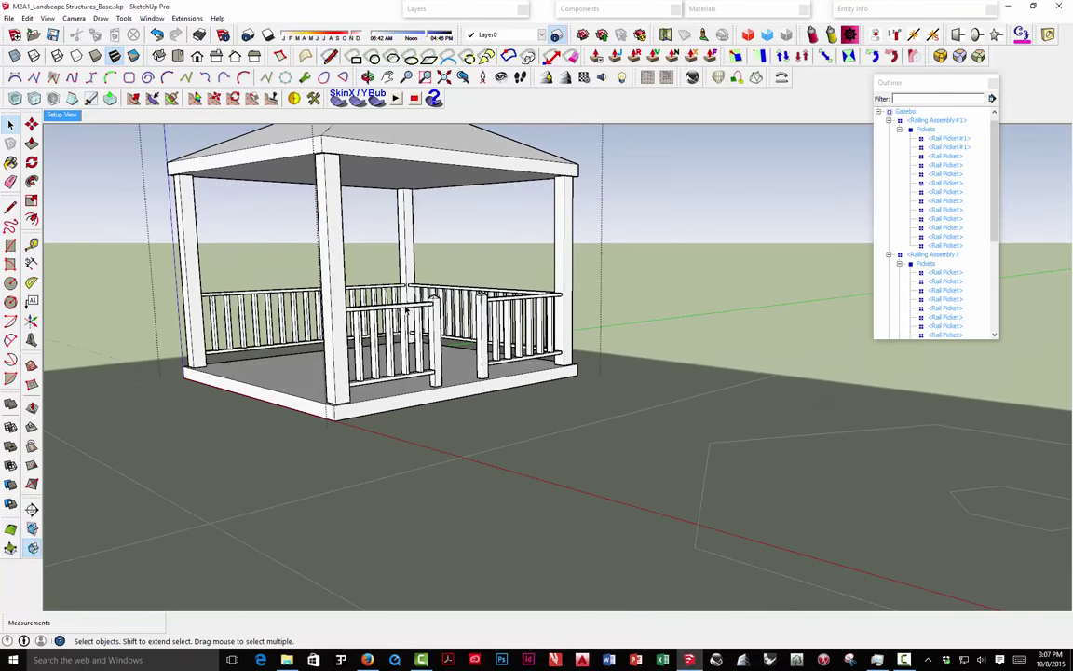
# Rotate a copy of the entry railing 90 degrees about the floor's center onto the open adjacent side of the gazebo.
pyautogui.click(406, 310)
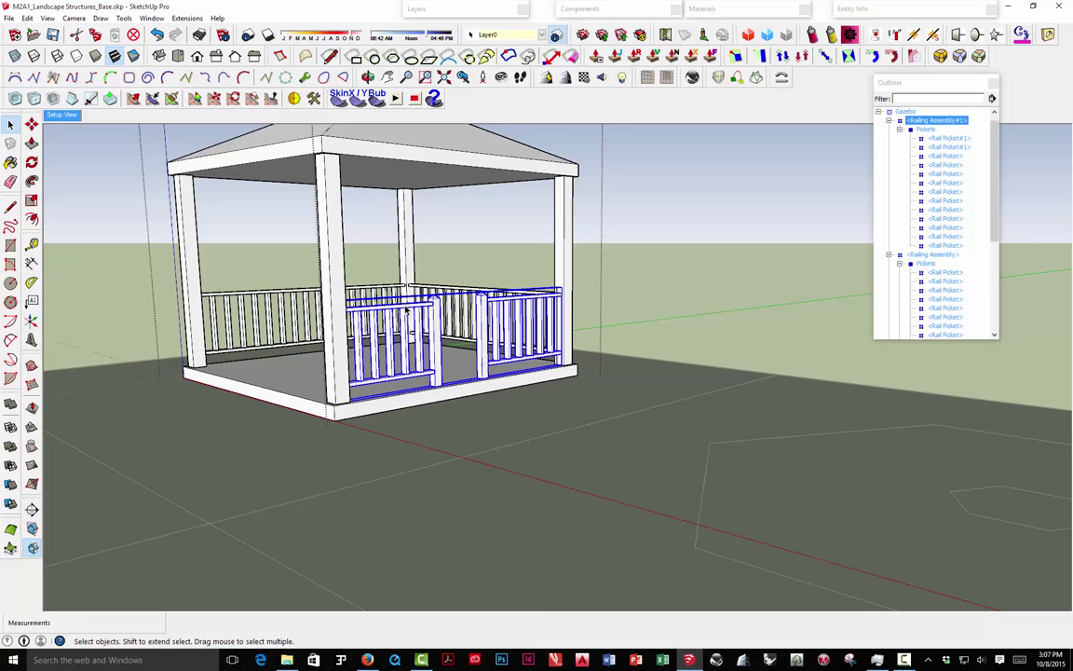
pyautogui.click(31, 162)
pyautogui.moveTo(96, 268); pyautogui.dragTo(302, 377, button='middle')
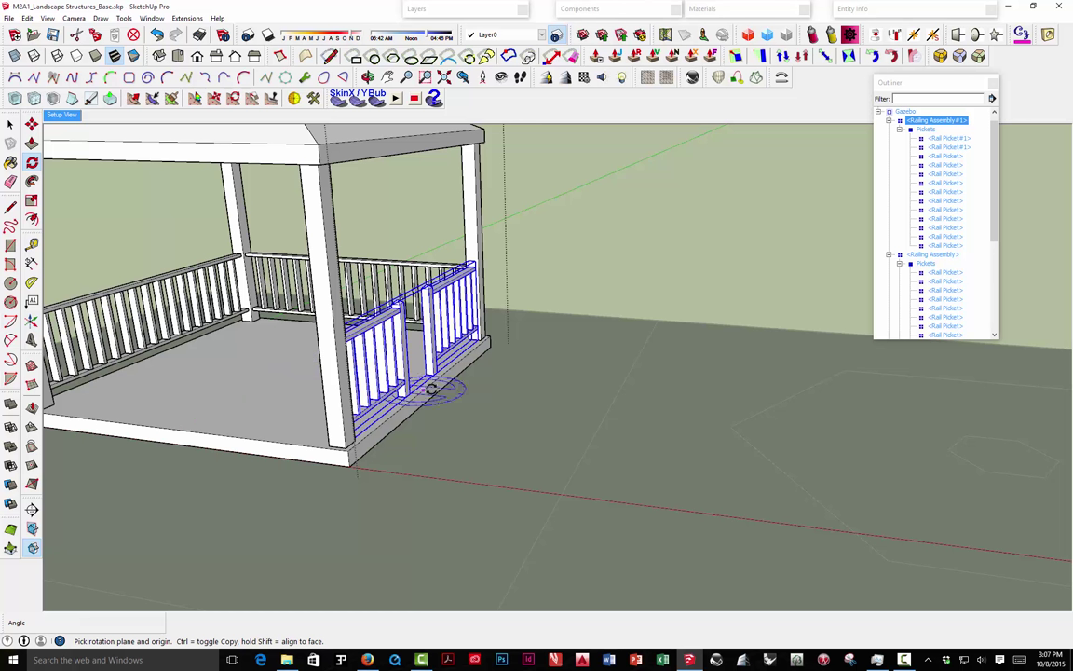
pyautogui.click(285, 370)
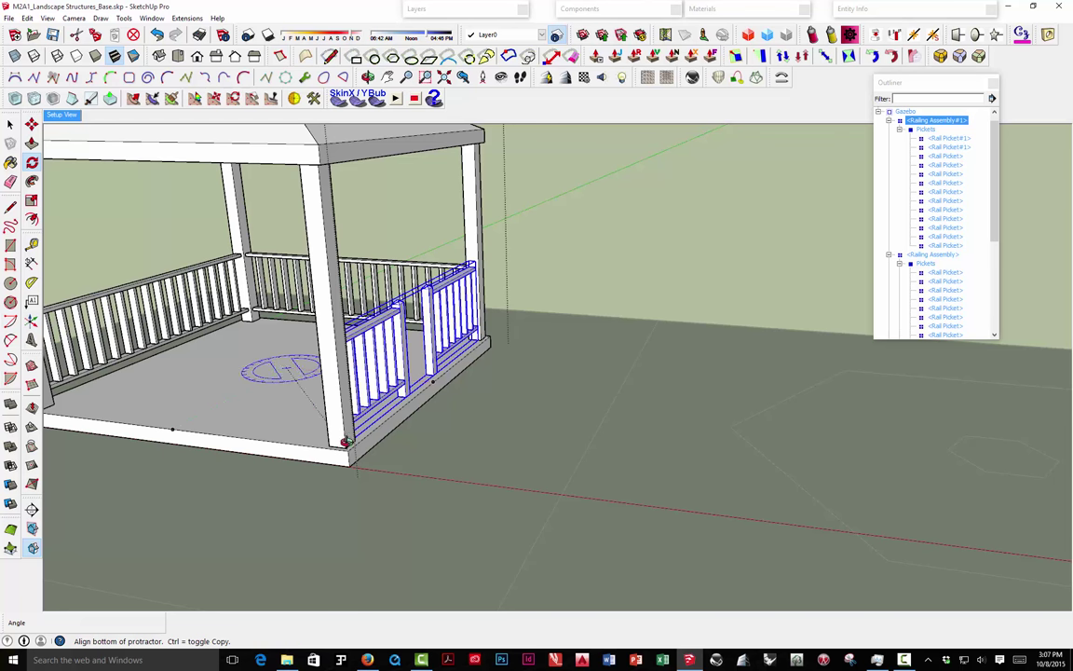
pyautogui.moveTo(349, 453); pyautogui.dragTo(455, 441, button='middle')
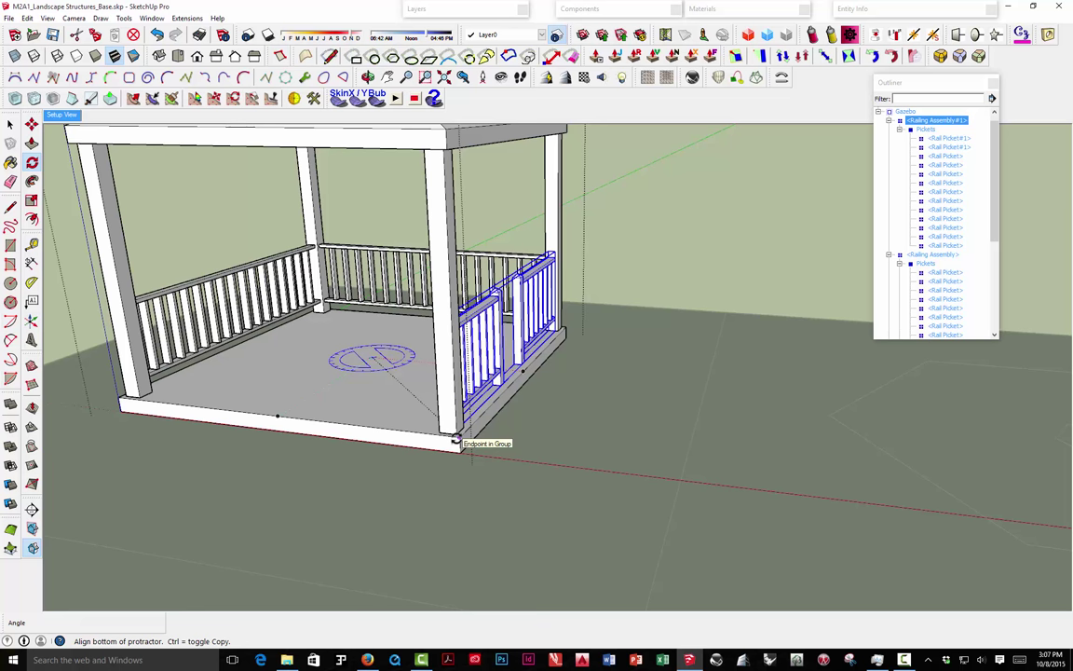
pyautogui.click(456, 441)
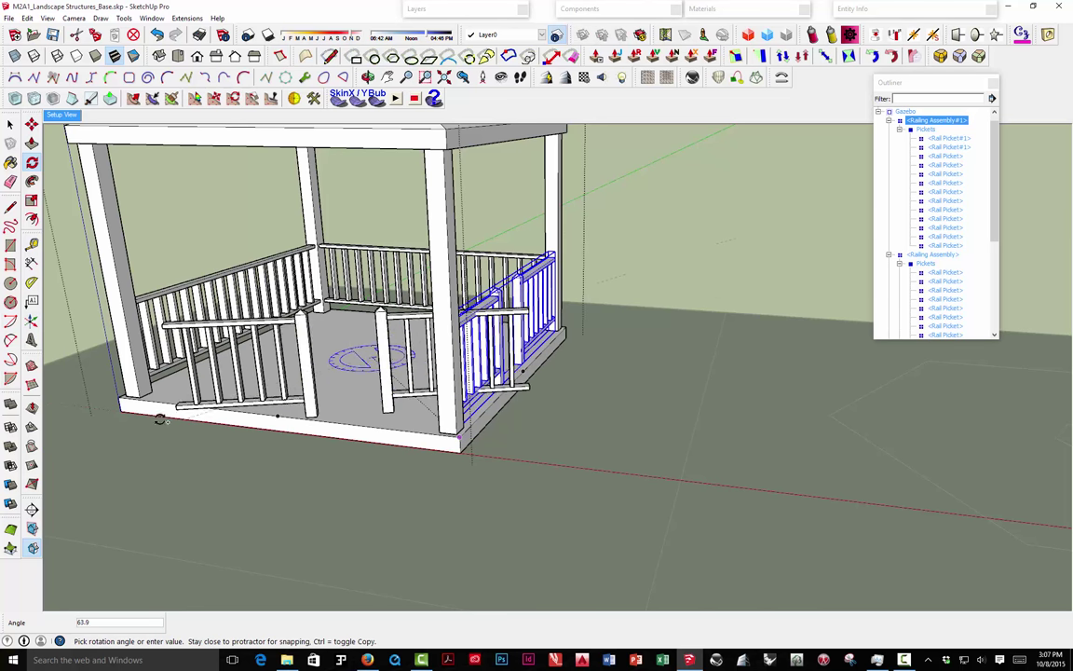
pyautogui.click(256, 368)
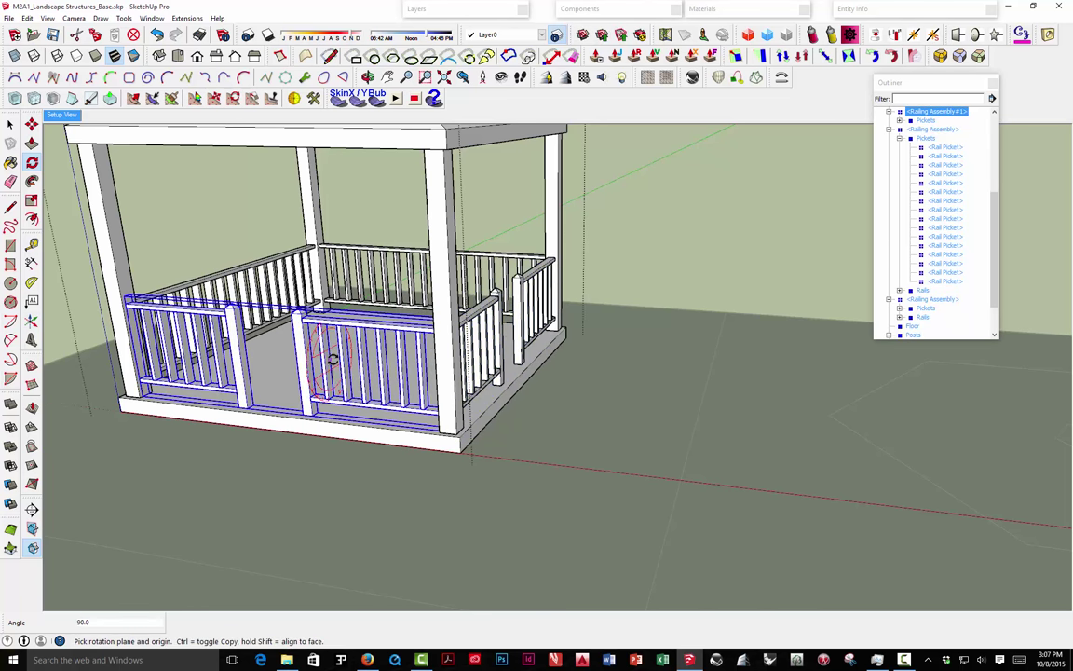
pyautogui.press('space')
pyautogui.click(395, 218)
# Examine the two entry railings and their capped posts from several angles and distances around the gazebo.
pyautogui.scroll(-4, 394, 218)
pyautogui.moveTo(410, 280); pyautogui.dragTo(343, 369, button='middle')
pyautogui.scroll(-3, 511, 430)
pyautogui.scroll(-2, 478, 443)
pyautogui.scroll(4, 537, 413)
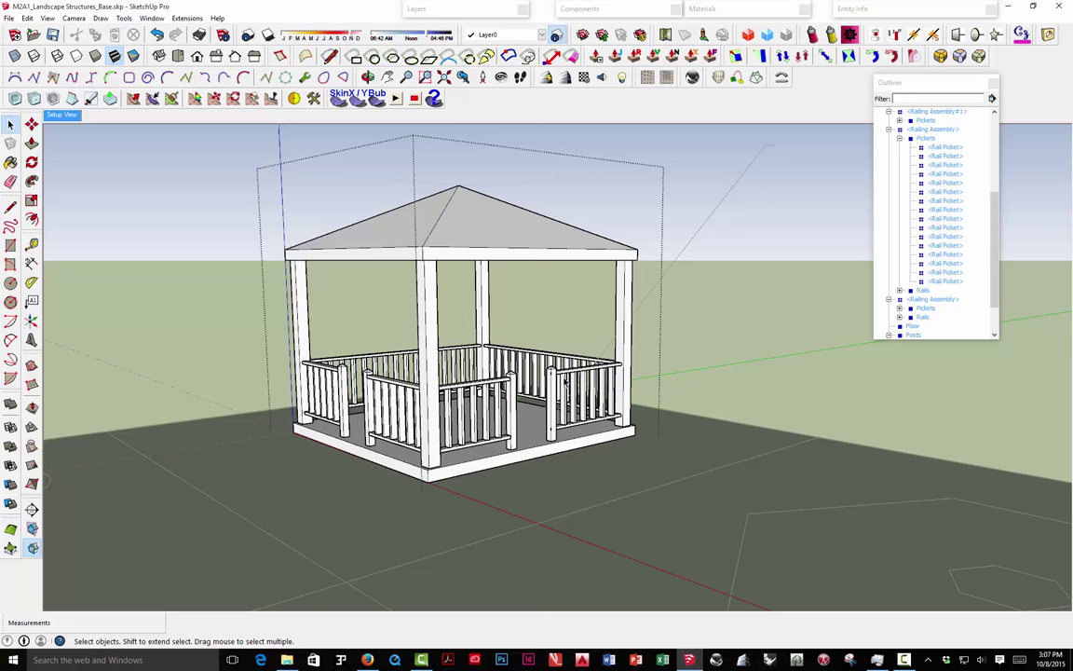
pyautogui.scroll(3, 564, 380)
pyautogui.moveTo(496, 367); pyautogui.dragTo(530, 391, button='middle')
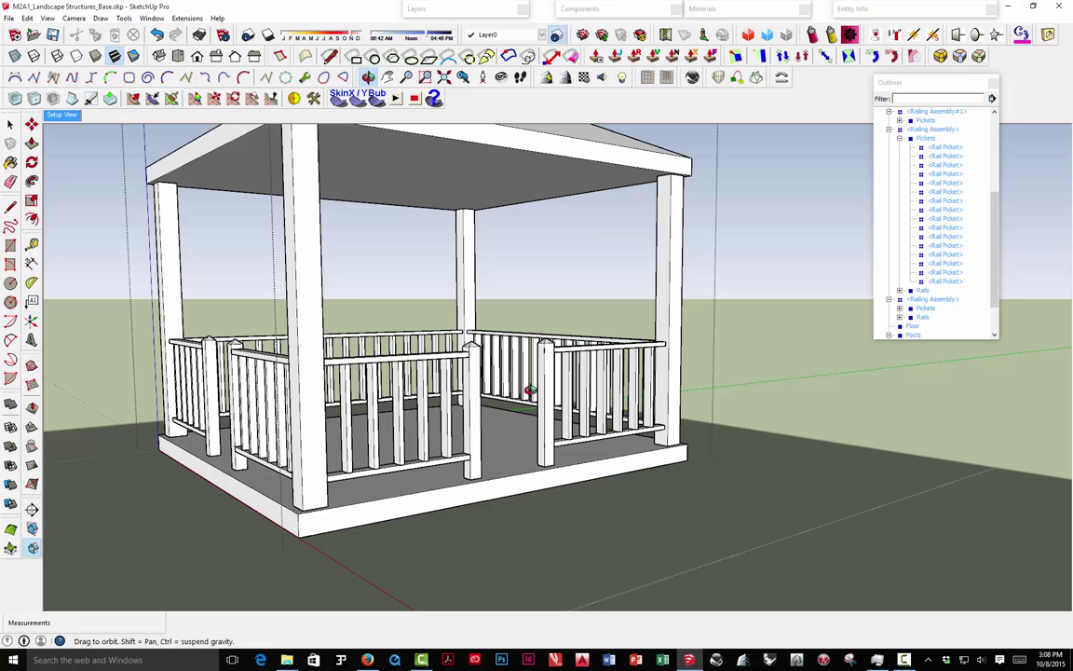
pyautogui.moveTo(529, 391); pyautogui.dragTo(531, 389, button='middle')
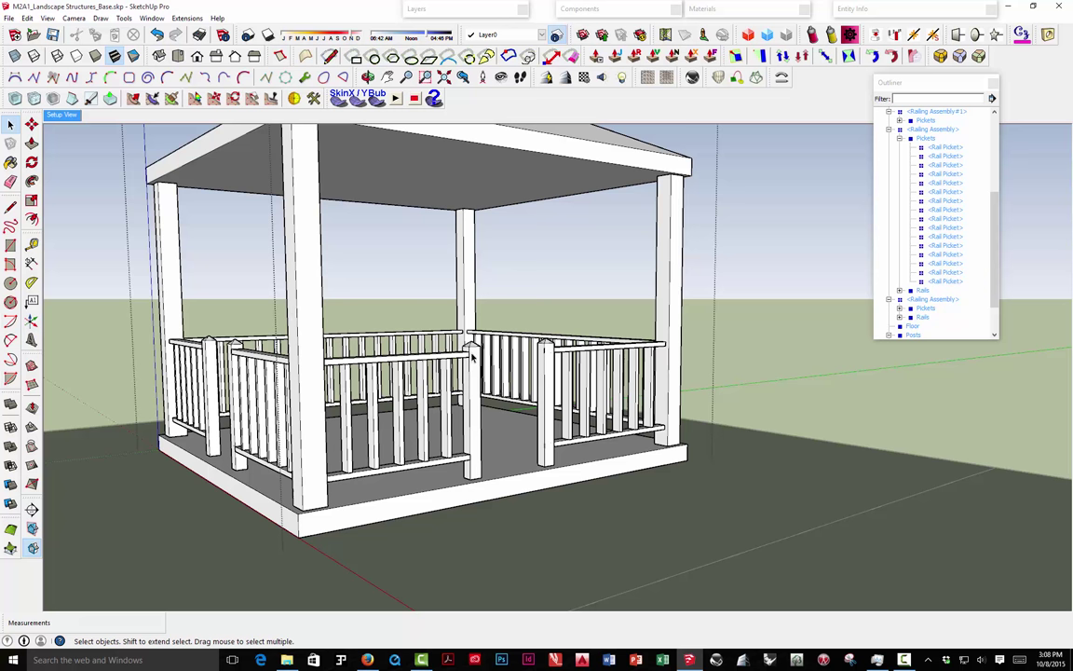
pyautogui.click(547, 365)
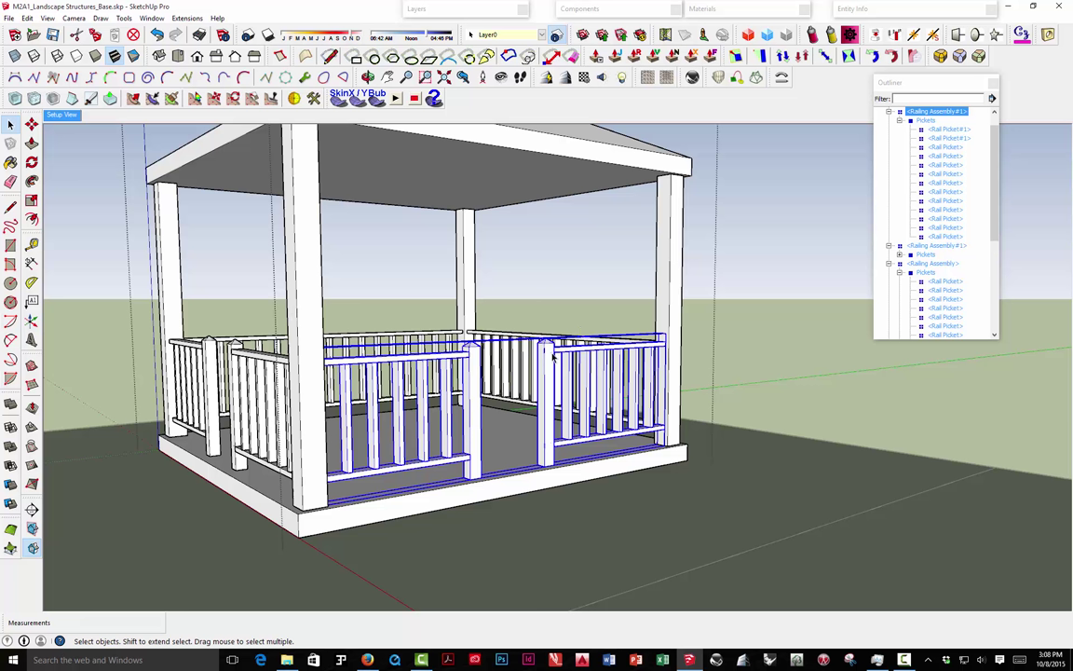
pyautogui.scroll(-5, 552, 357)
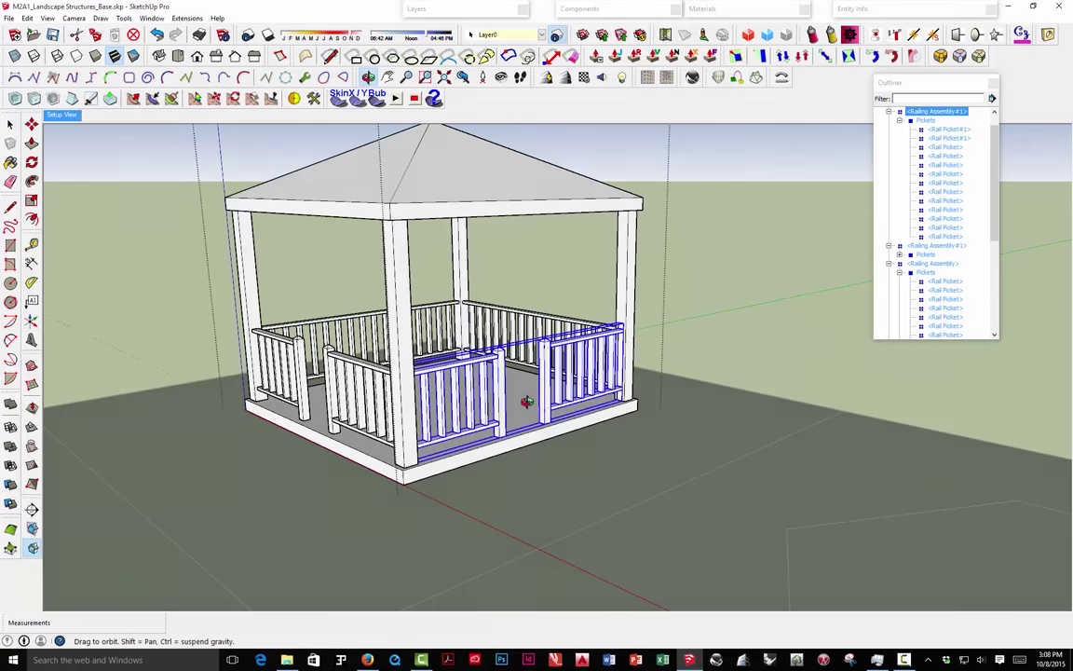
pyautogui.click(515, 287)
pyautogui.scroll(-3, 516, 286)
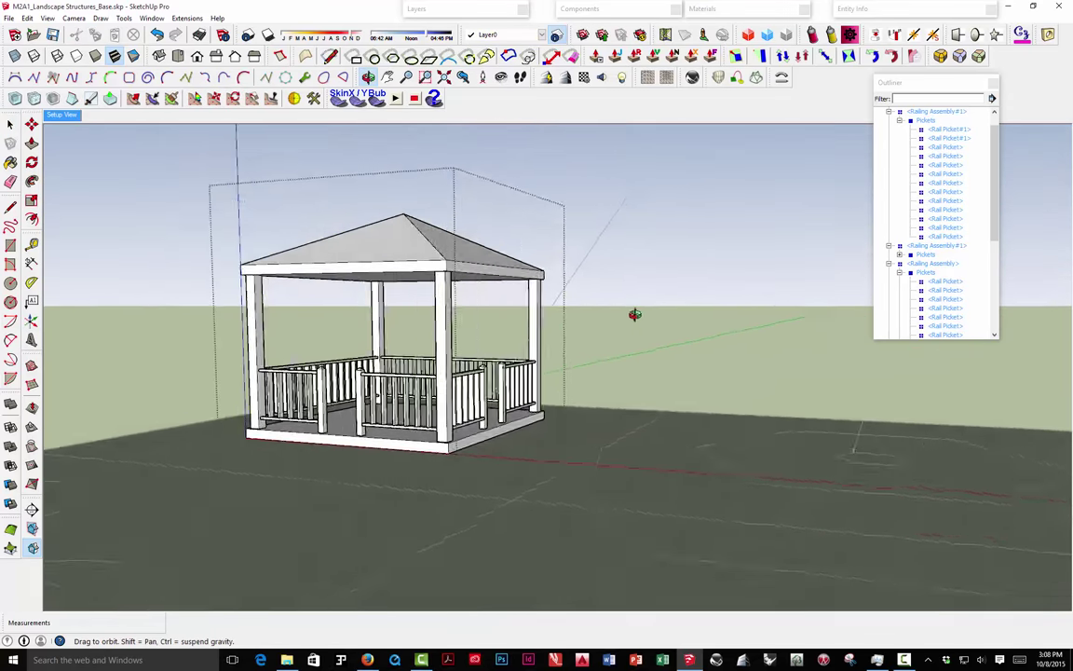